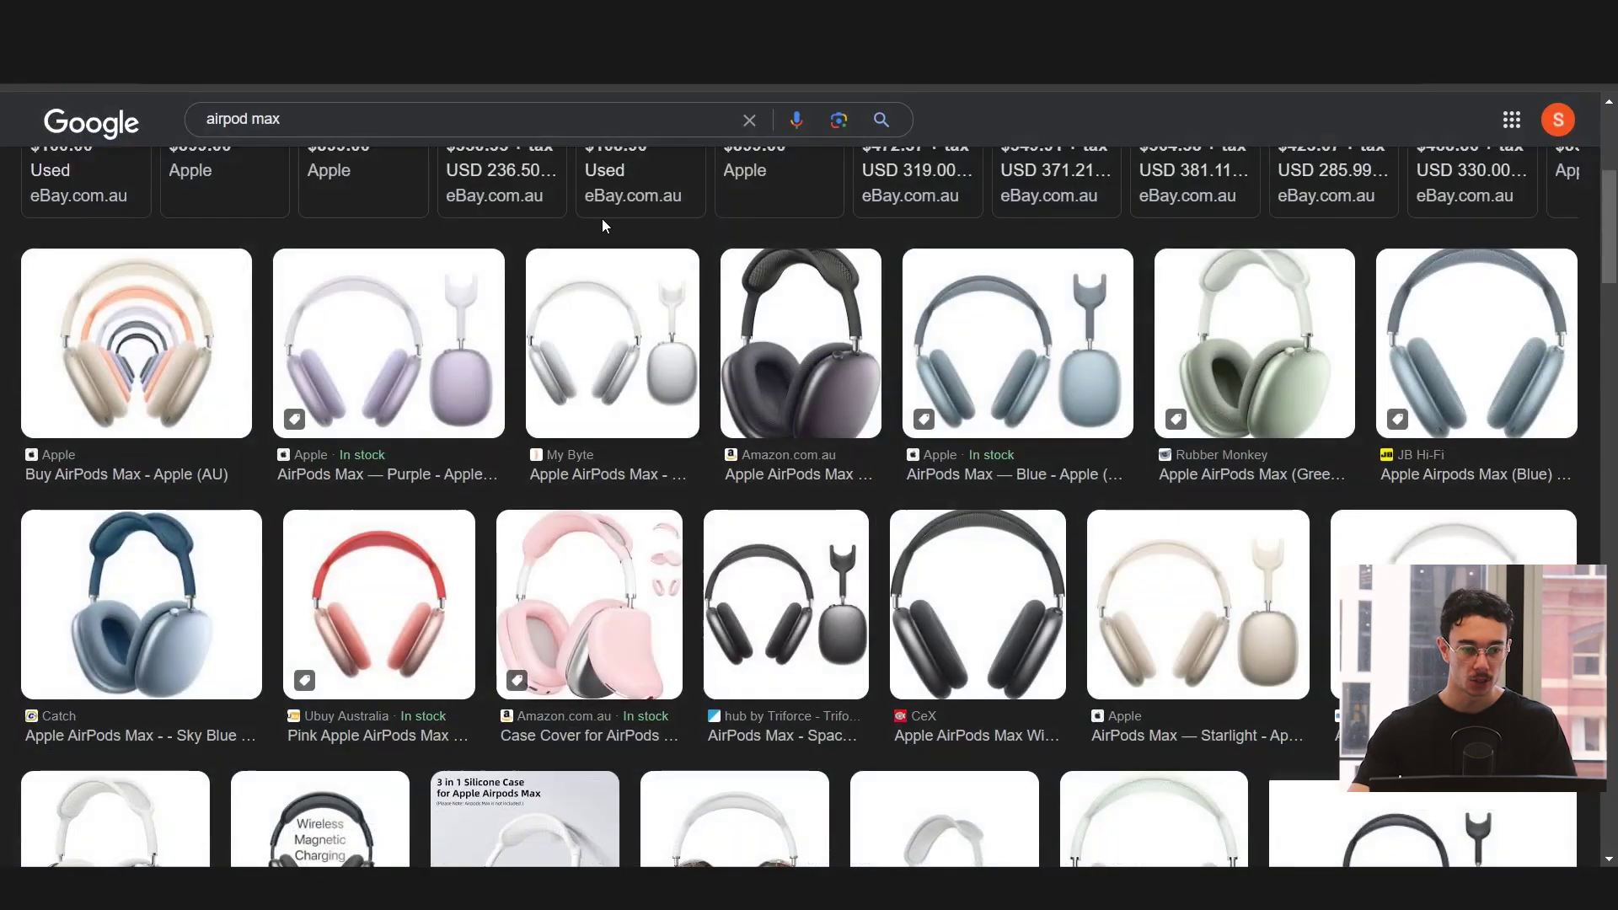
Search Google Images for "airpod max 3d model" and browse the available headphone models
click(314, 118)
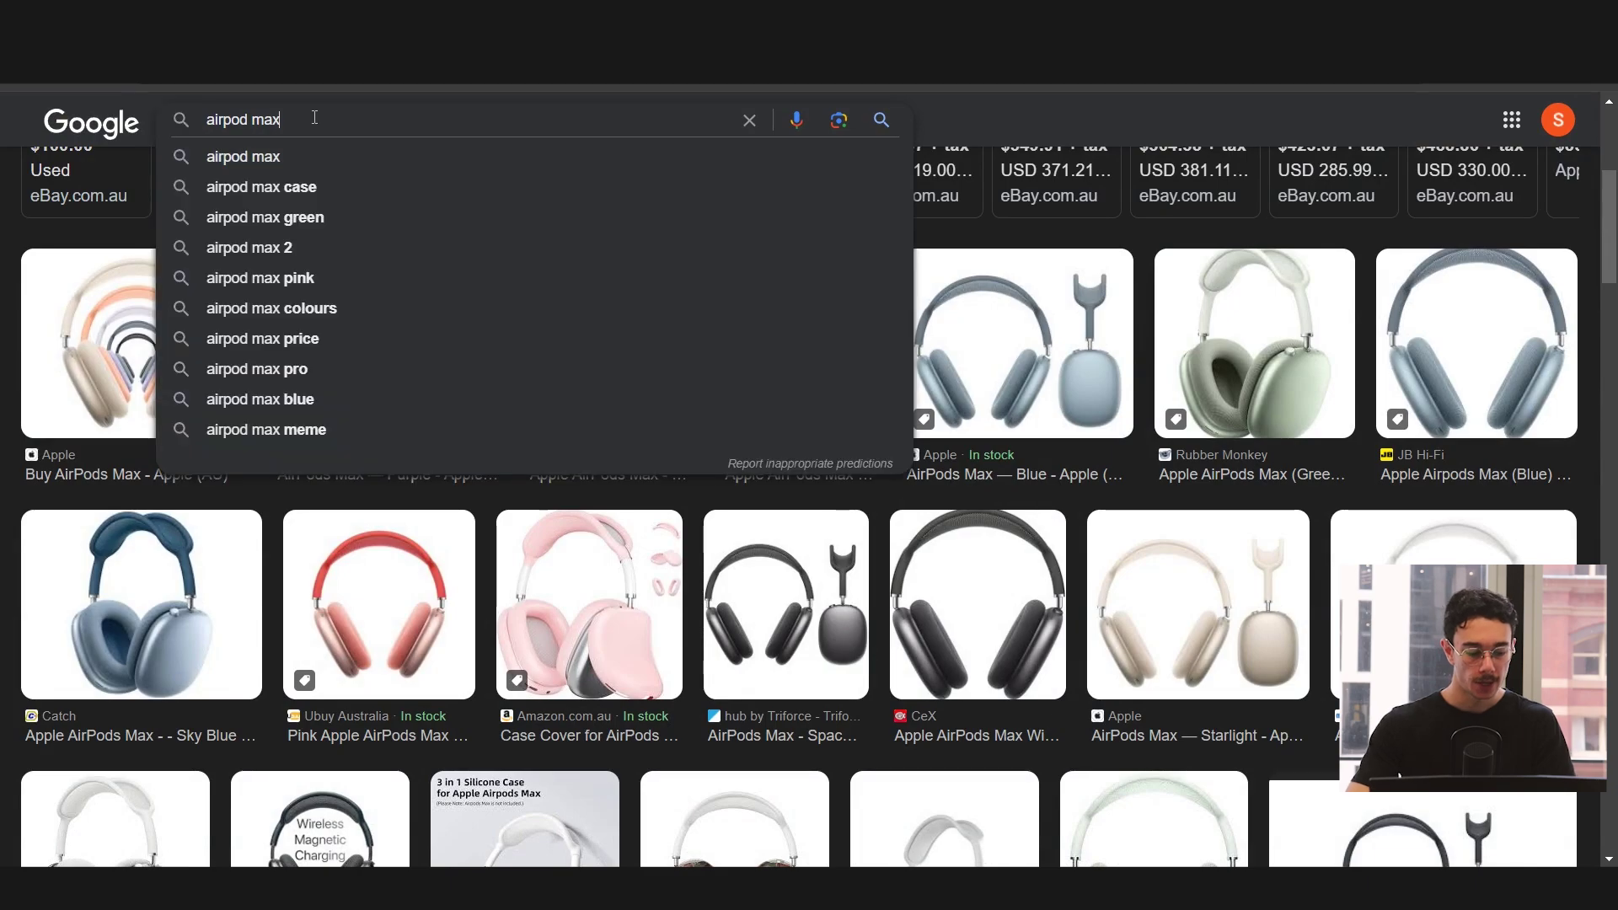
text(3d model)
key(Return)
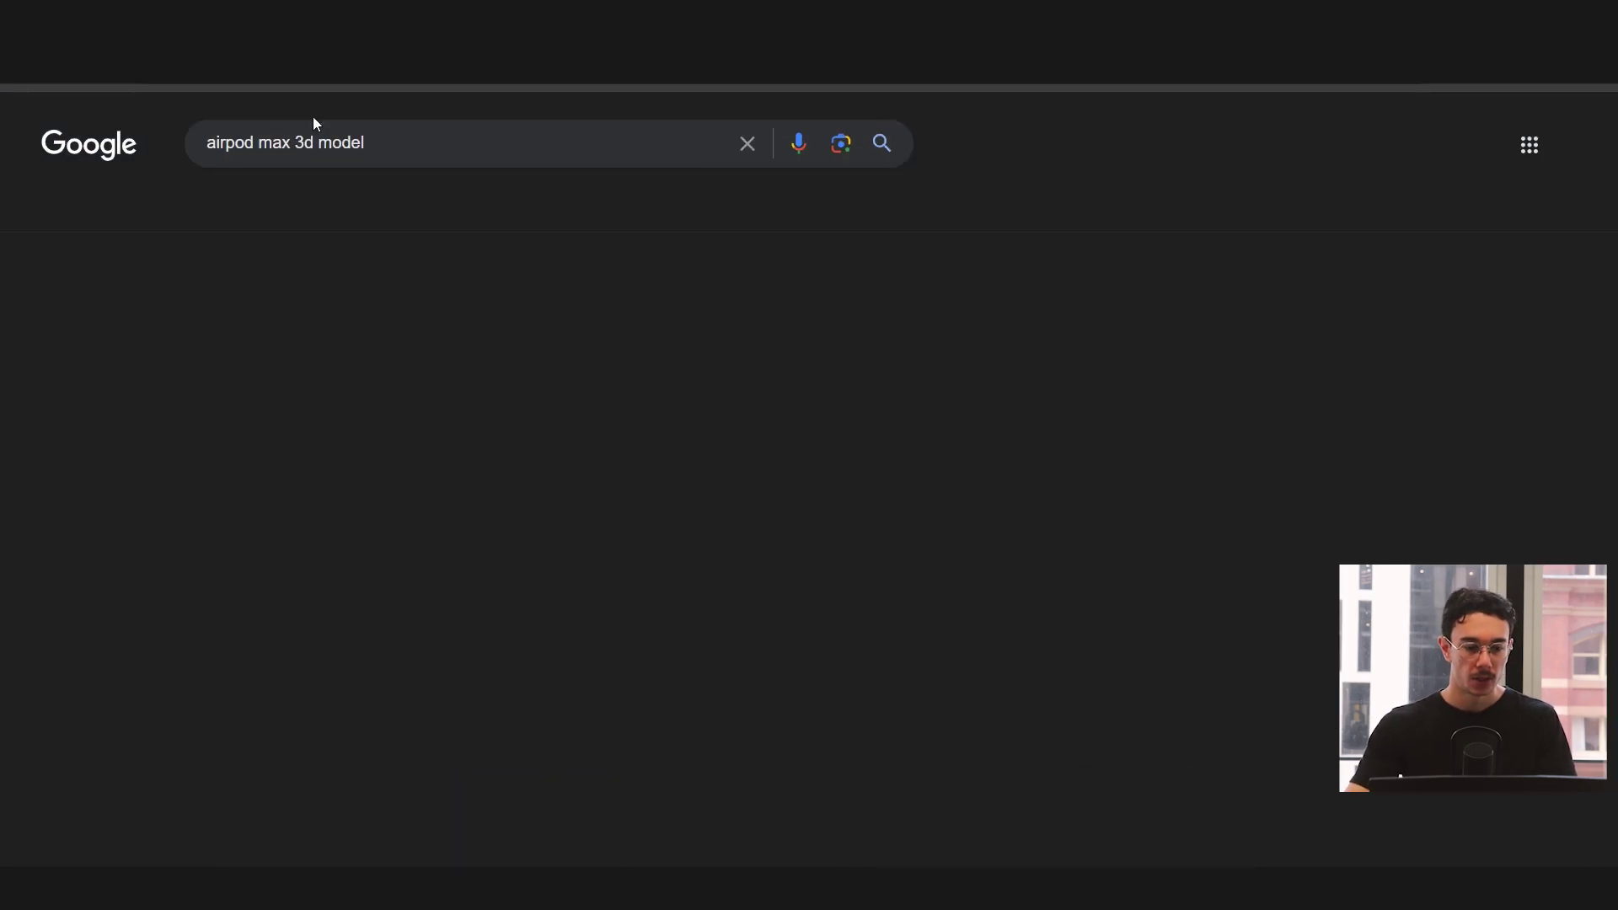
scroll(784, 420, down, 5)
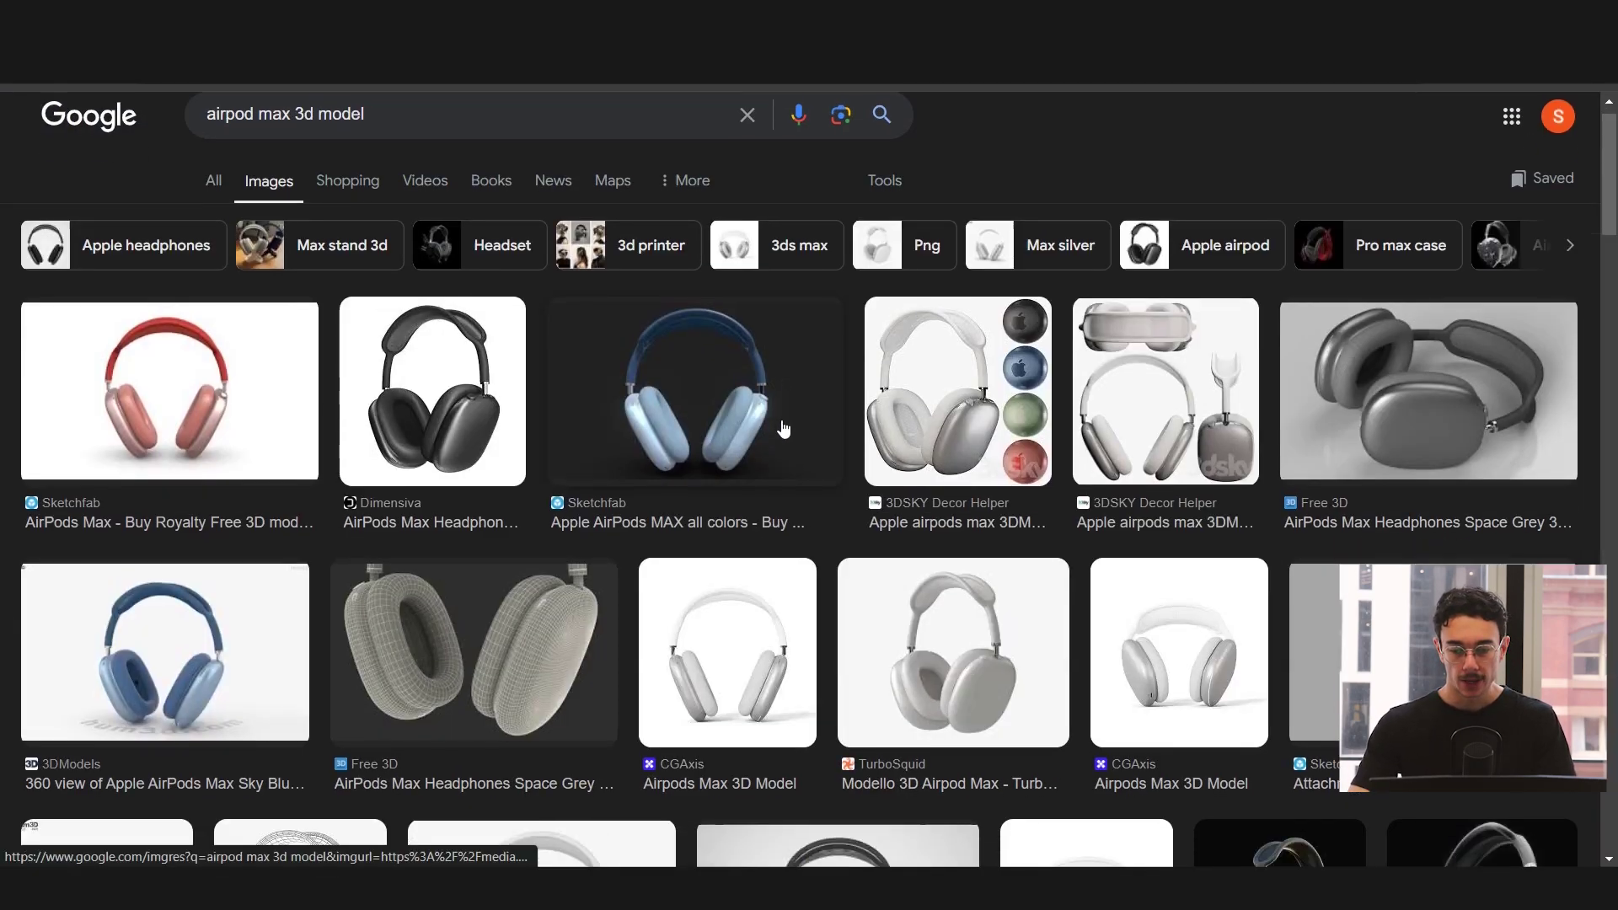
scroll(665, 556, down, 2)
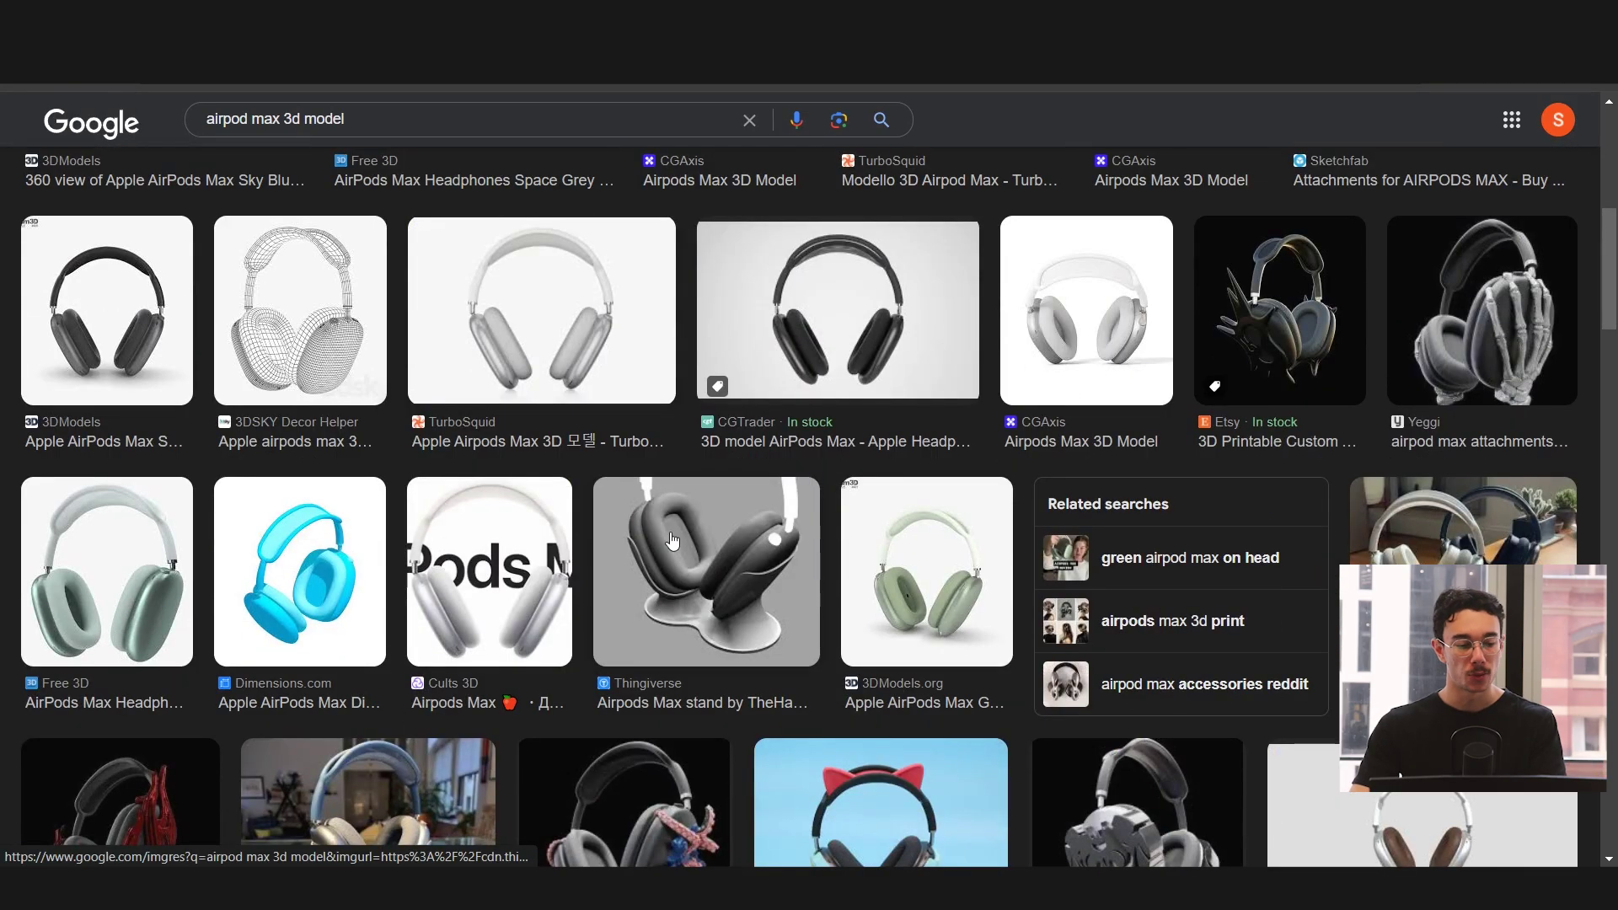
Switch to Rhino and examine the AirPods Max mesh from the side and the front
scroll(668, 543, up, 8)
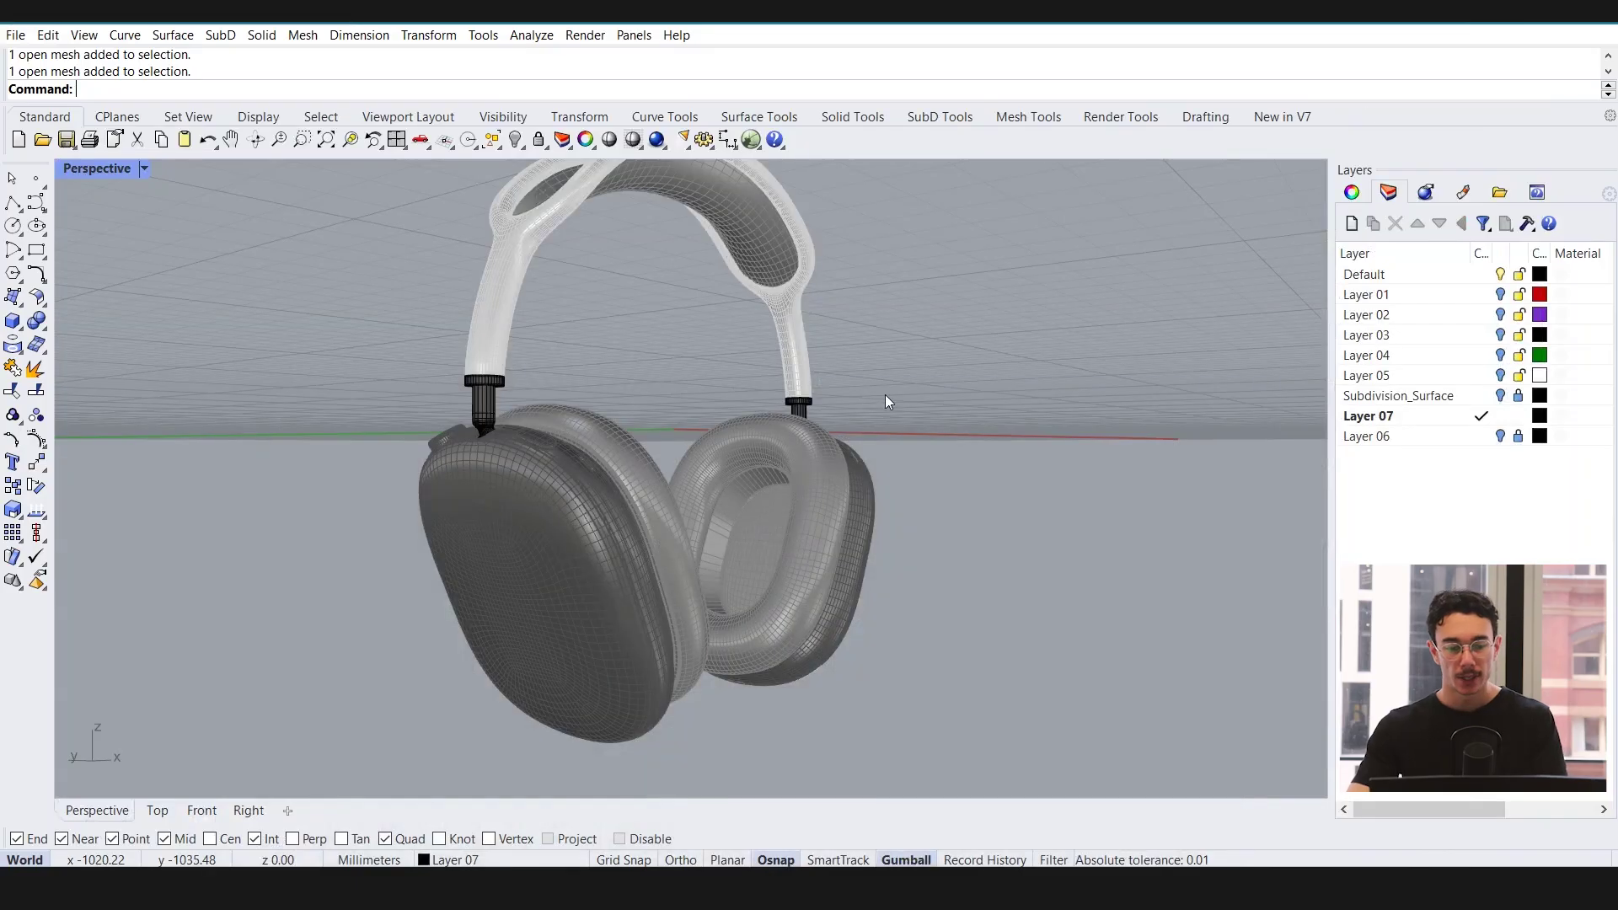
right_drag(884, 395, 643, 346)
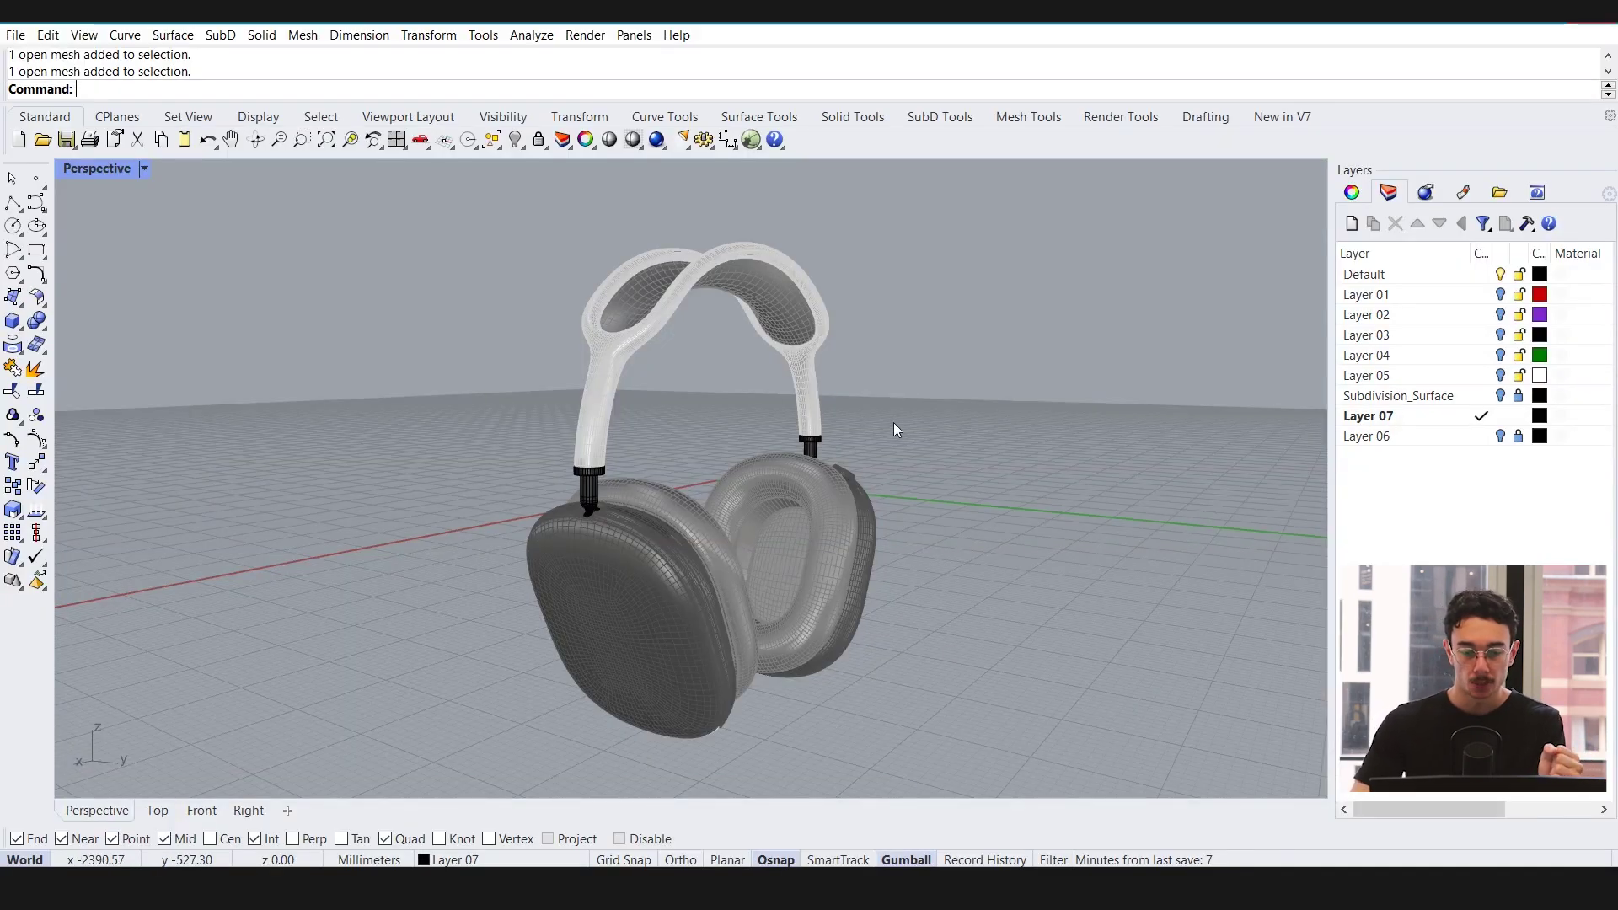
right_drag(893, 422, 730, 449)
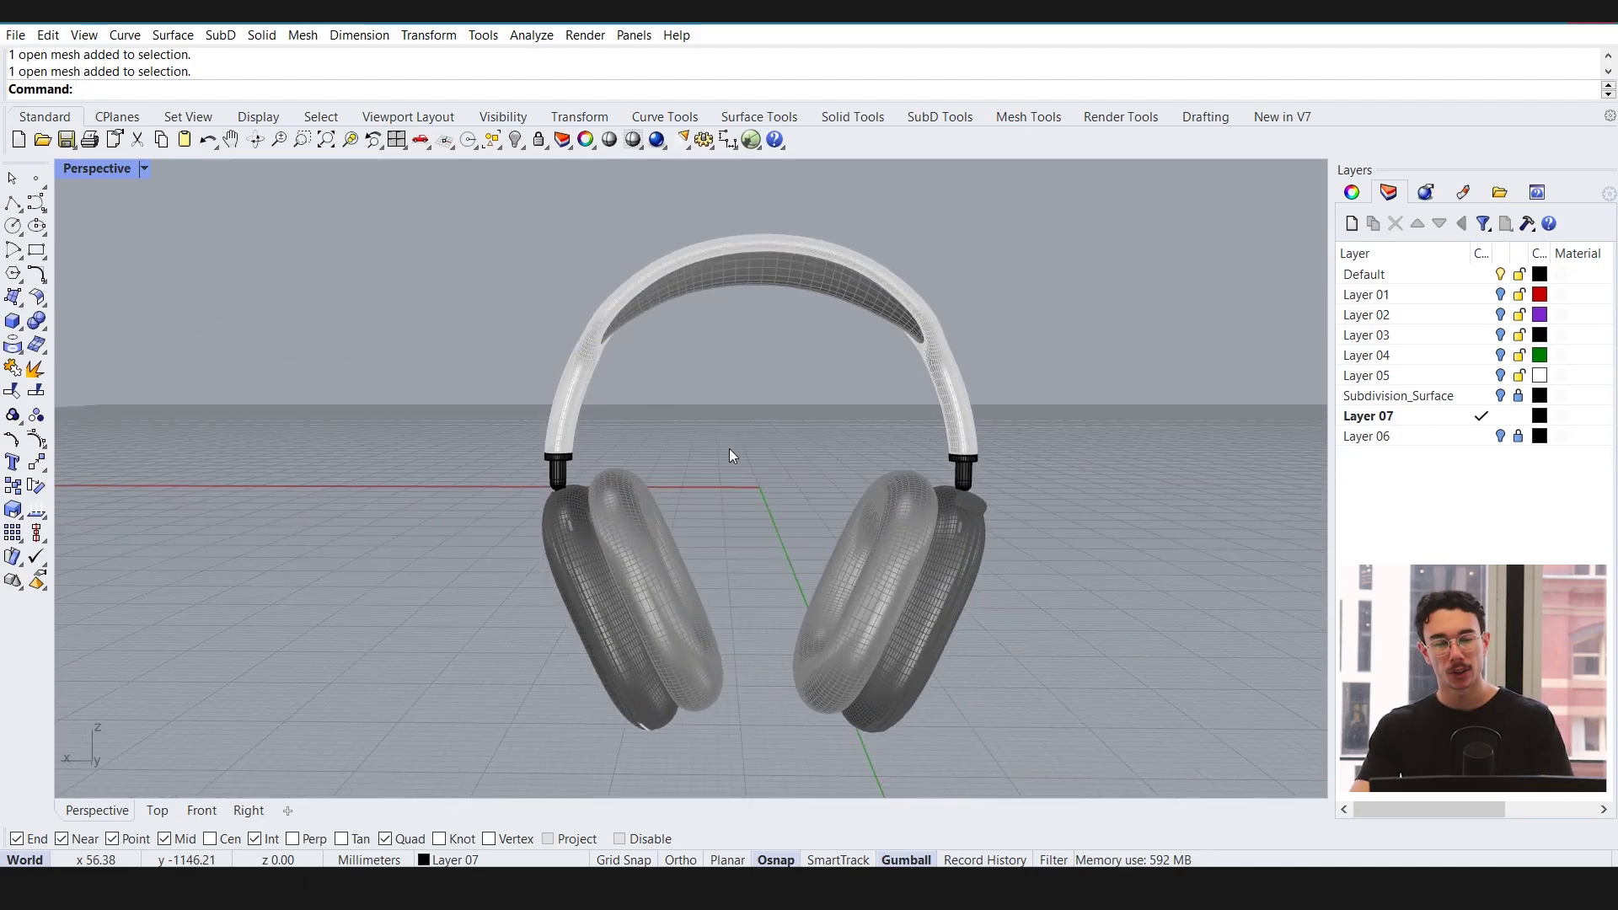
View PRIX AIRPODS MAX COVERS 1.png from the Headphones folder in File Explorer and return to Rhino
key(alt+Tab)
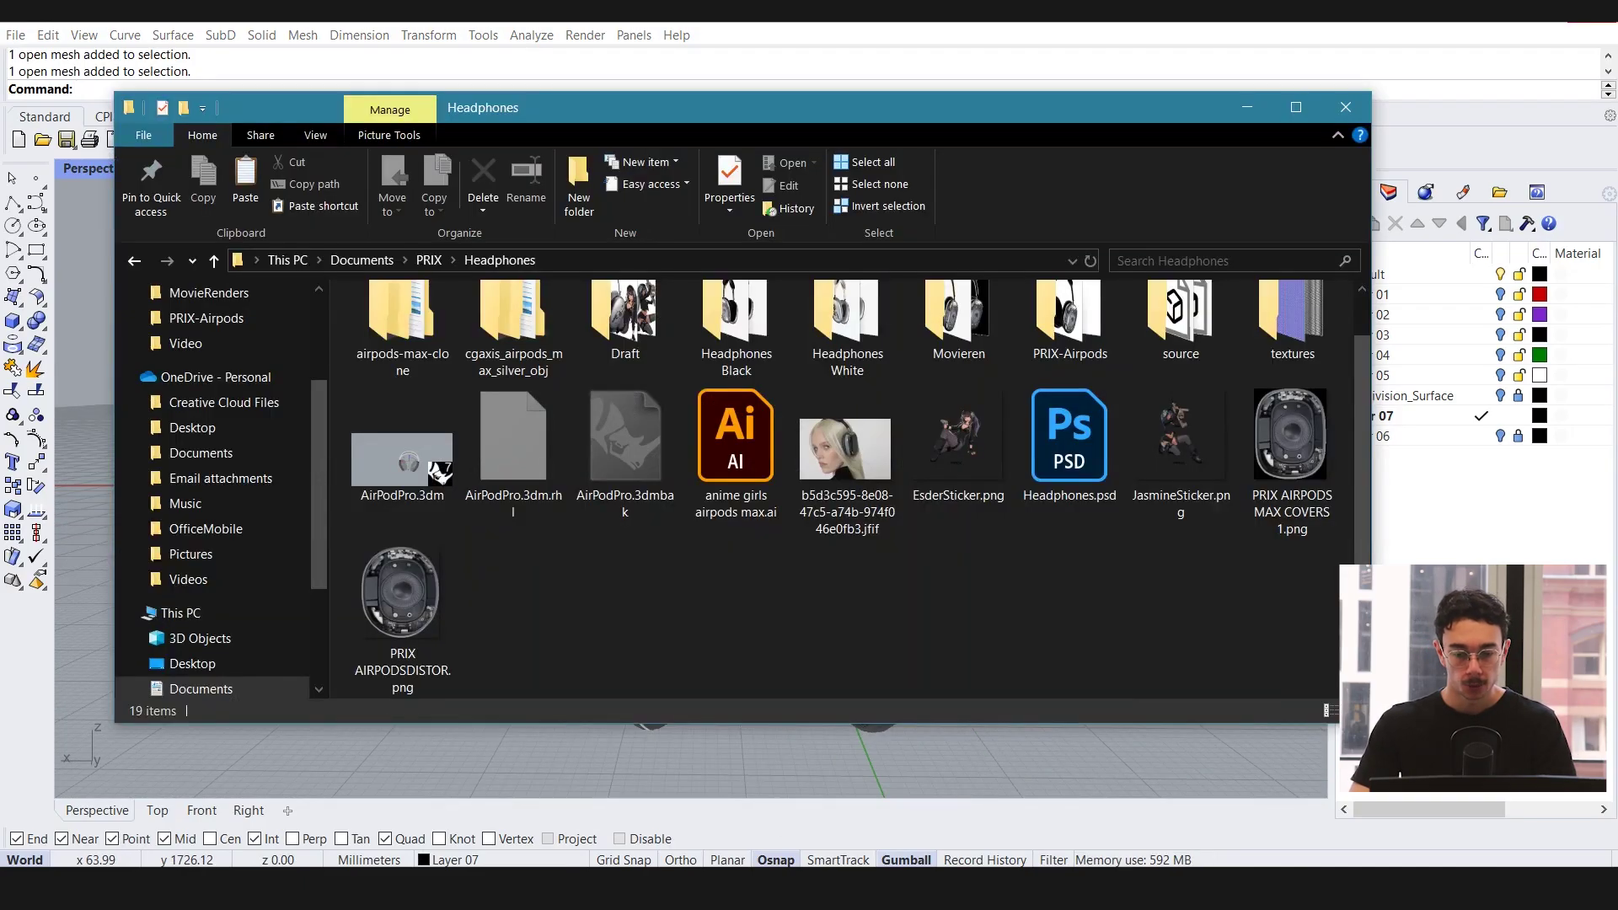
click(1278, 447)
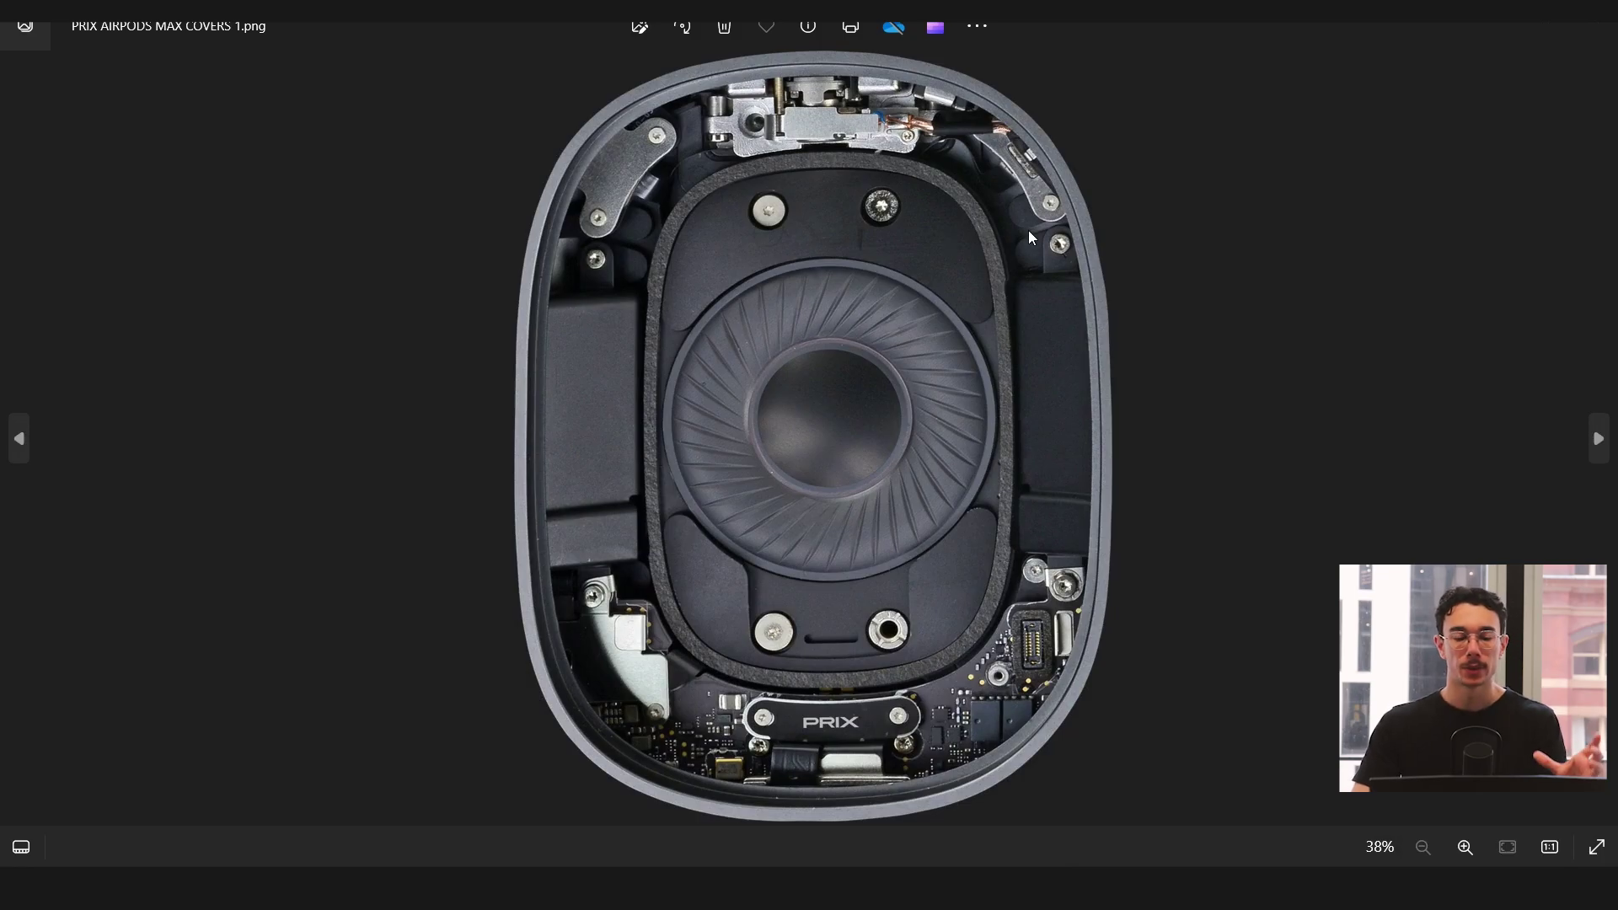
click(1595, 28)
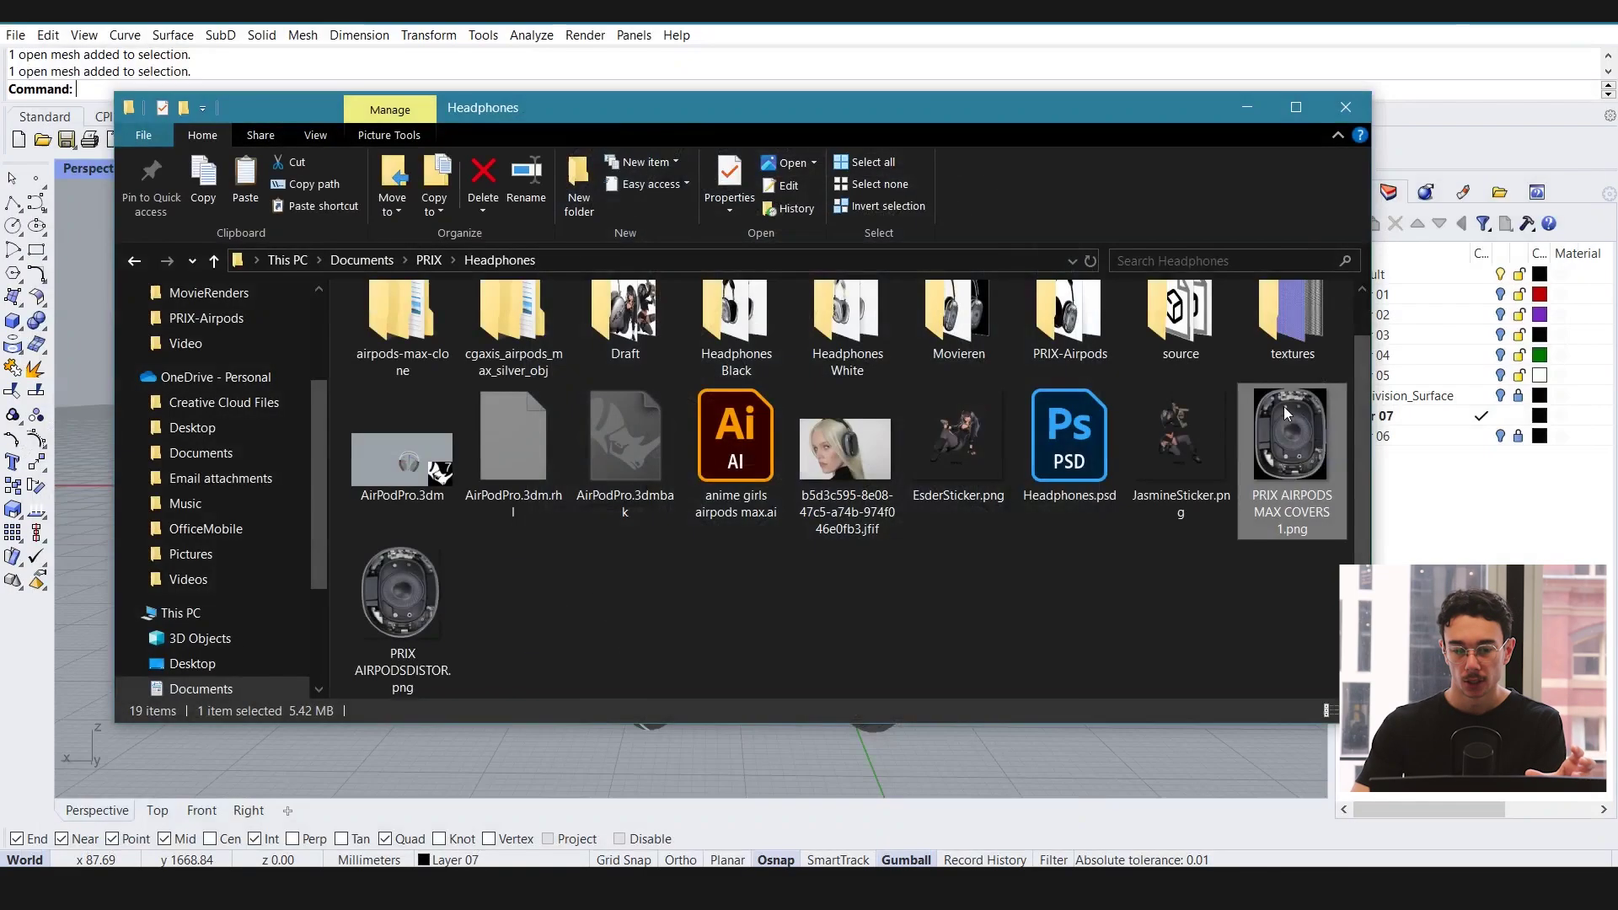
click(1065, 777)
Examine the outer shell mesh of the ear cup up close
scroll(574, 642, up, 6)
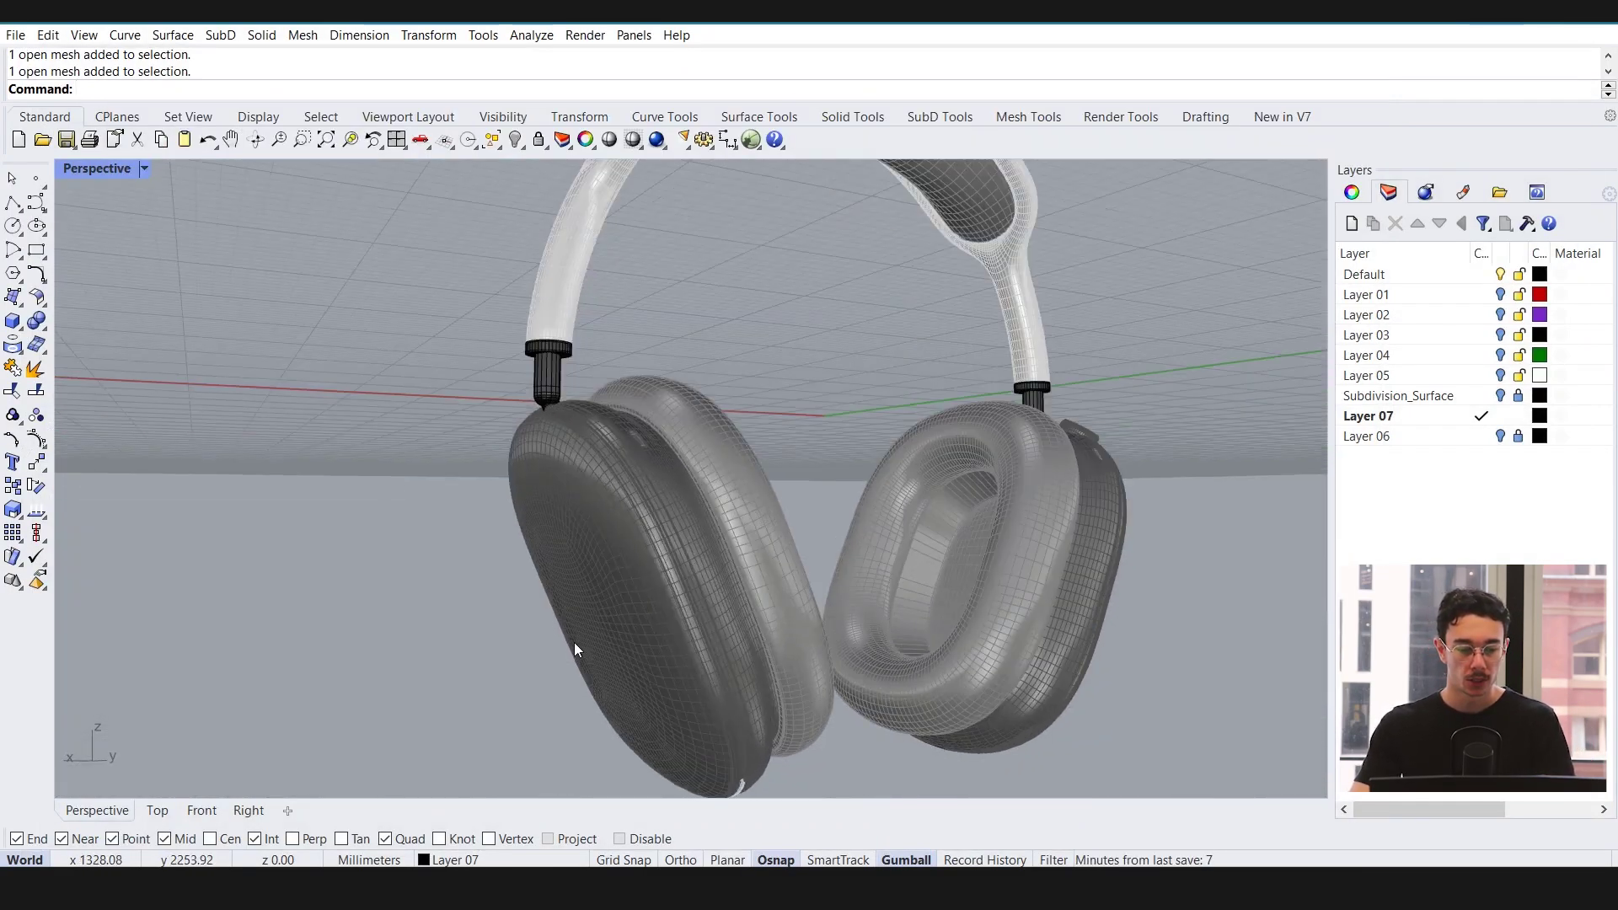
right_drag(733, 348, 678, 426)
scroll(644, 376, up, 7)
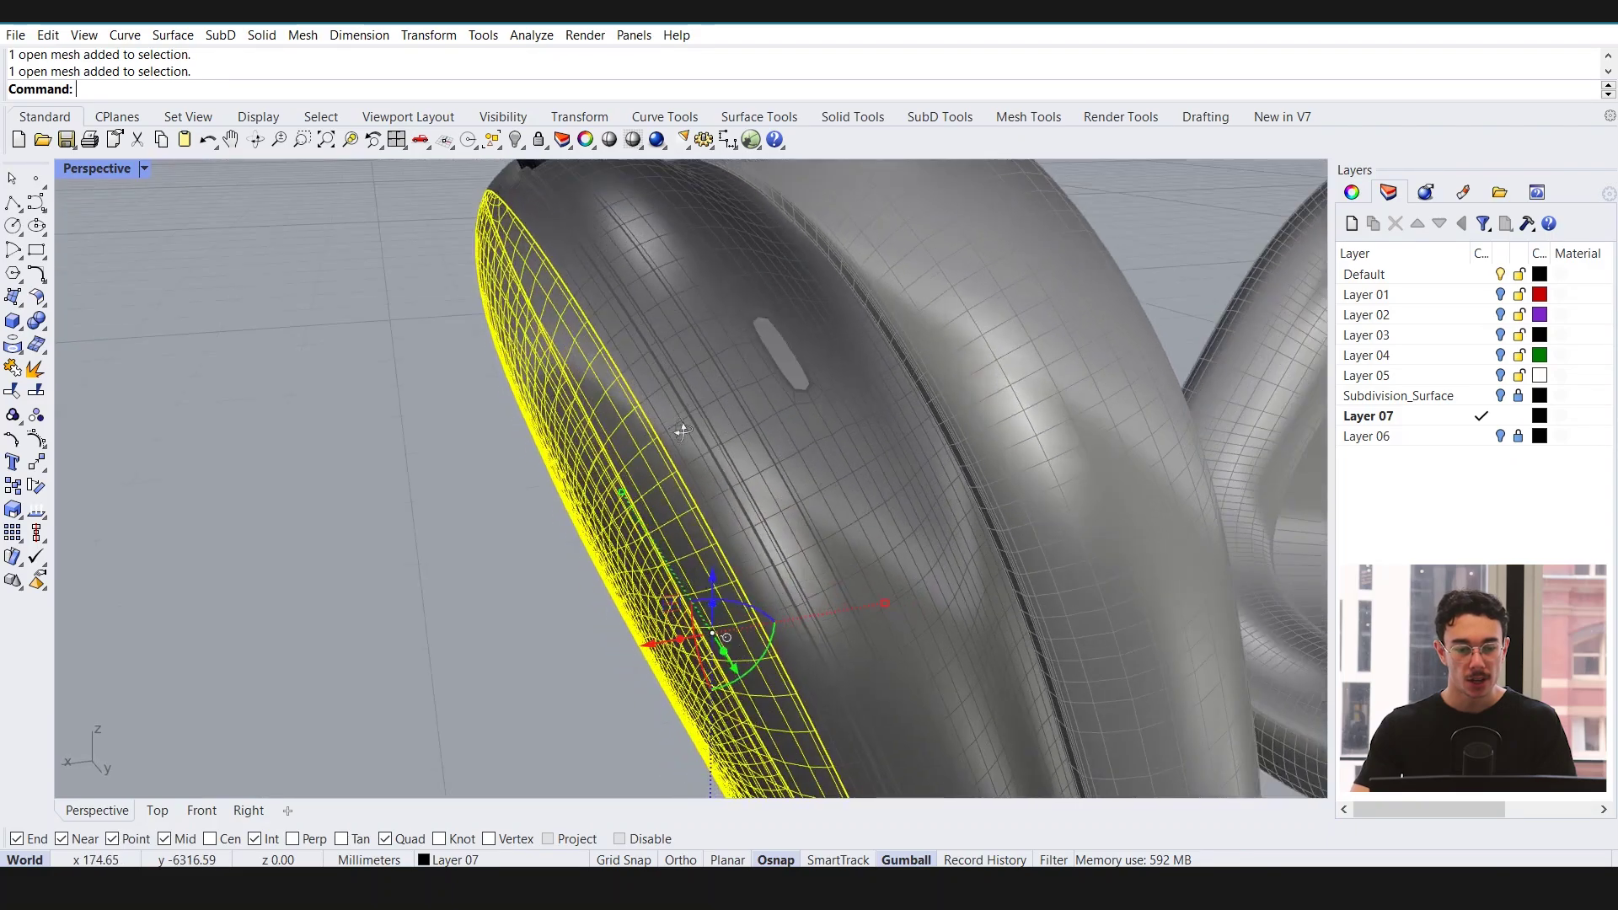
scroll(678, 425, down, 11)
click(175, 301)
Create a rectangular planar surface on the ground plane in front of the headphones with PlanarSrf, leaving no outline curve
click(35, 251)
scroll(590, 505, down, 3)
click(568, 510)
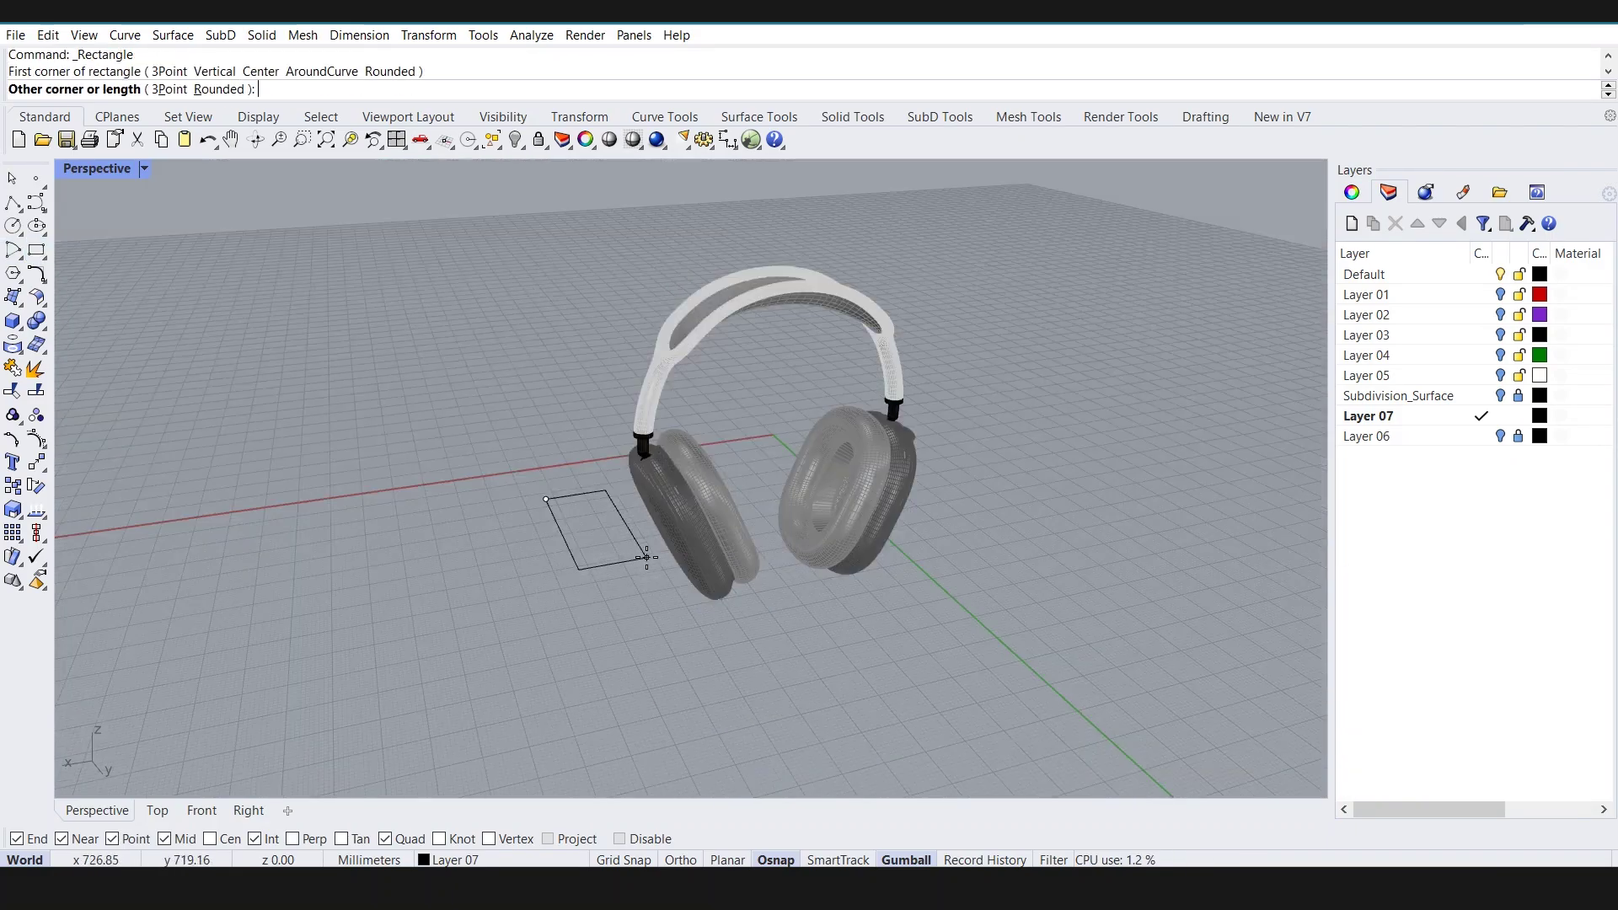
click(1025, 597)
text(PlanarSrf)
key(Return)
key(Delete)
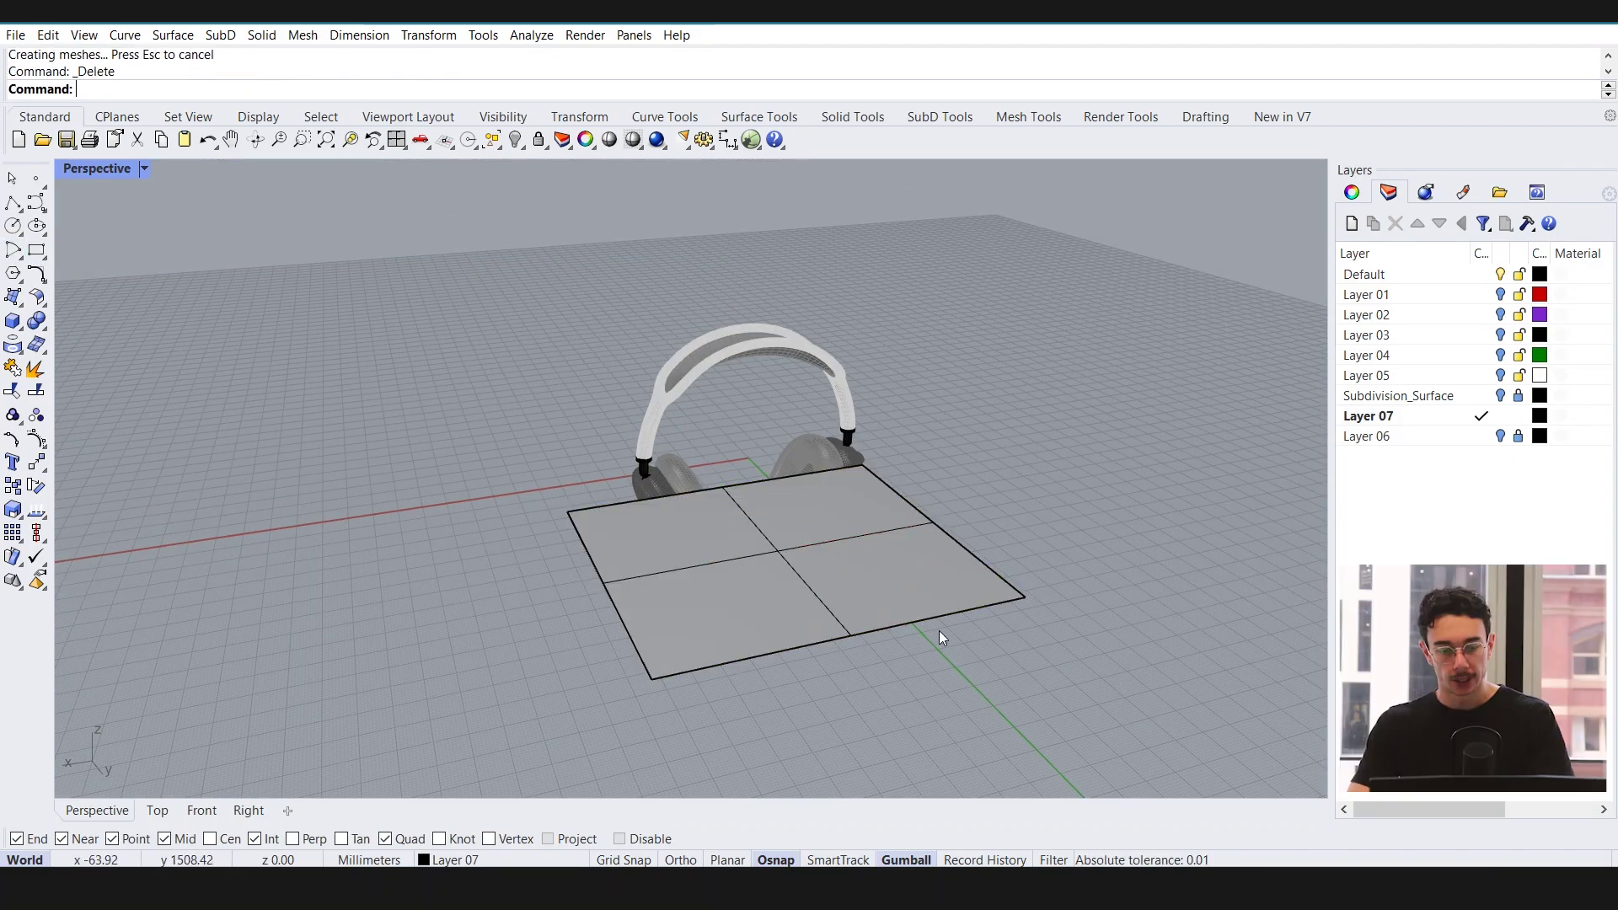
Rotate the planar surface upright and move it against the outer shell of the ear cup
click(873, 605)
right_drag(873, 605, 777, 536)
scroll(777, 536, up, 3)
drag(782, 527, 716, 654)
right_drag(716, 654, 924, 523)
drag(972, 425, 727, 531)
Inspect how the planar surface meets the curved outer shell of the ear cup
right_drag(851, 547, 675, 455)
scroll(678, 497, up, 6)
click(634, 479)
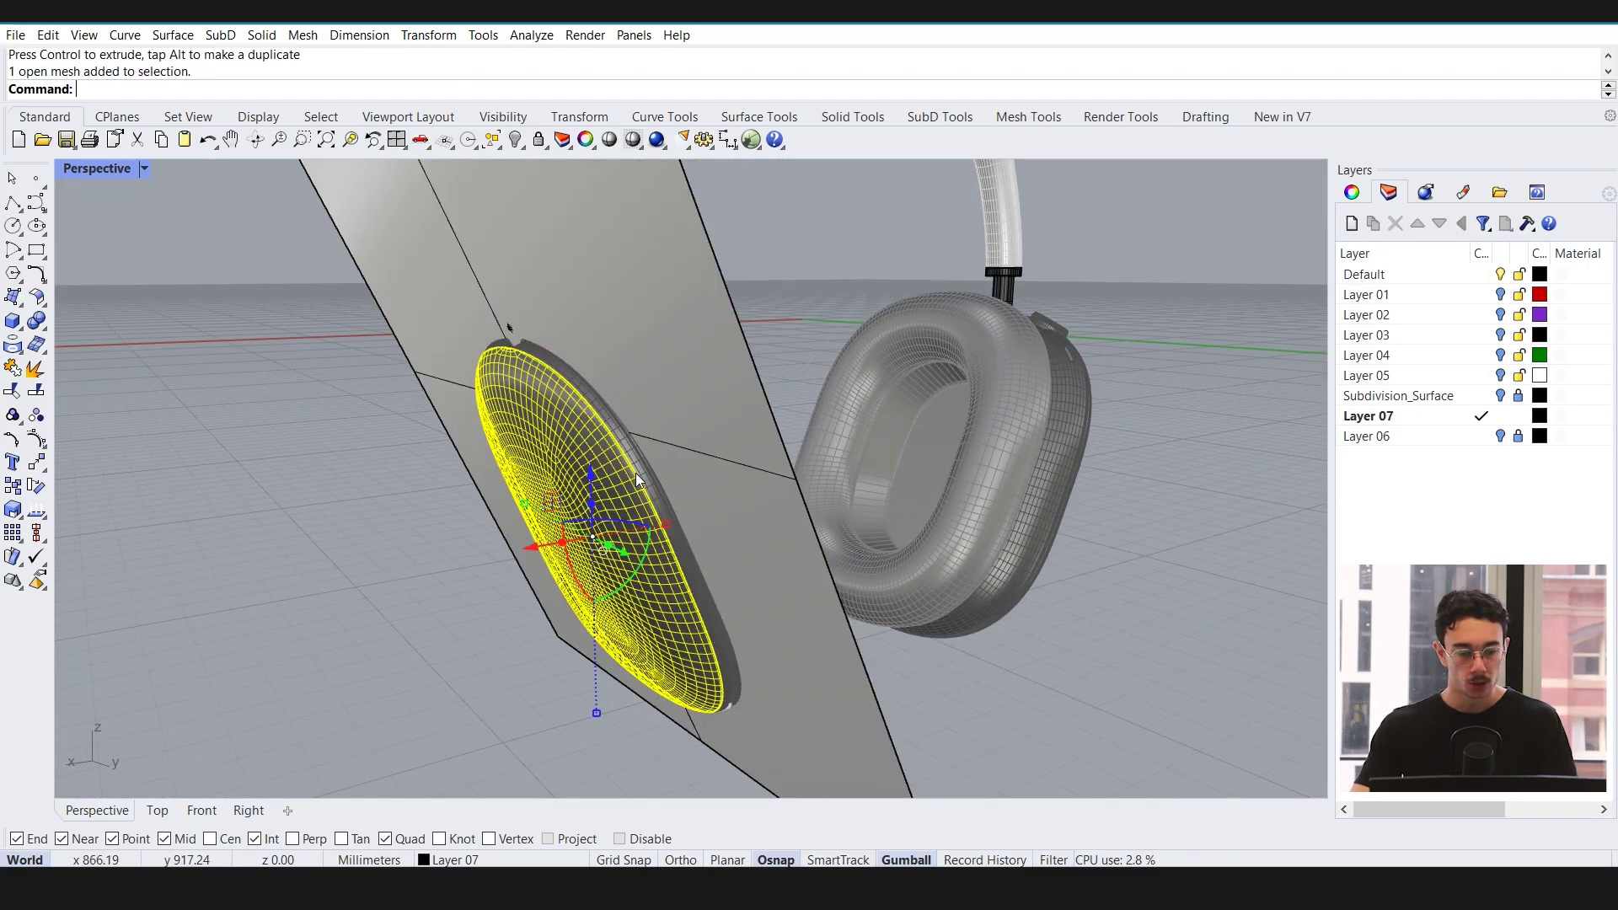
scroll(634, 475, up, 4)
click(636, 446)
key(Escape)
View the reference photo of a woman wearing the headphones from the Headphones folder and return to Rhino
key(alt+Tab)
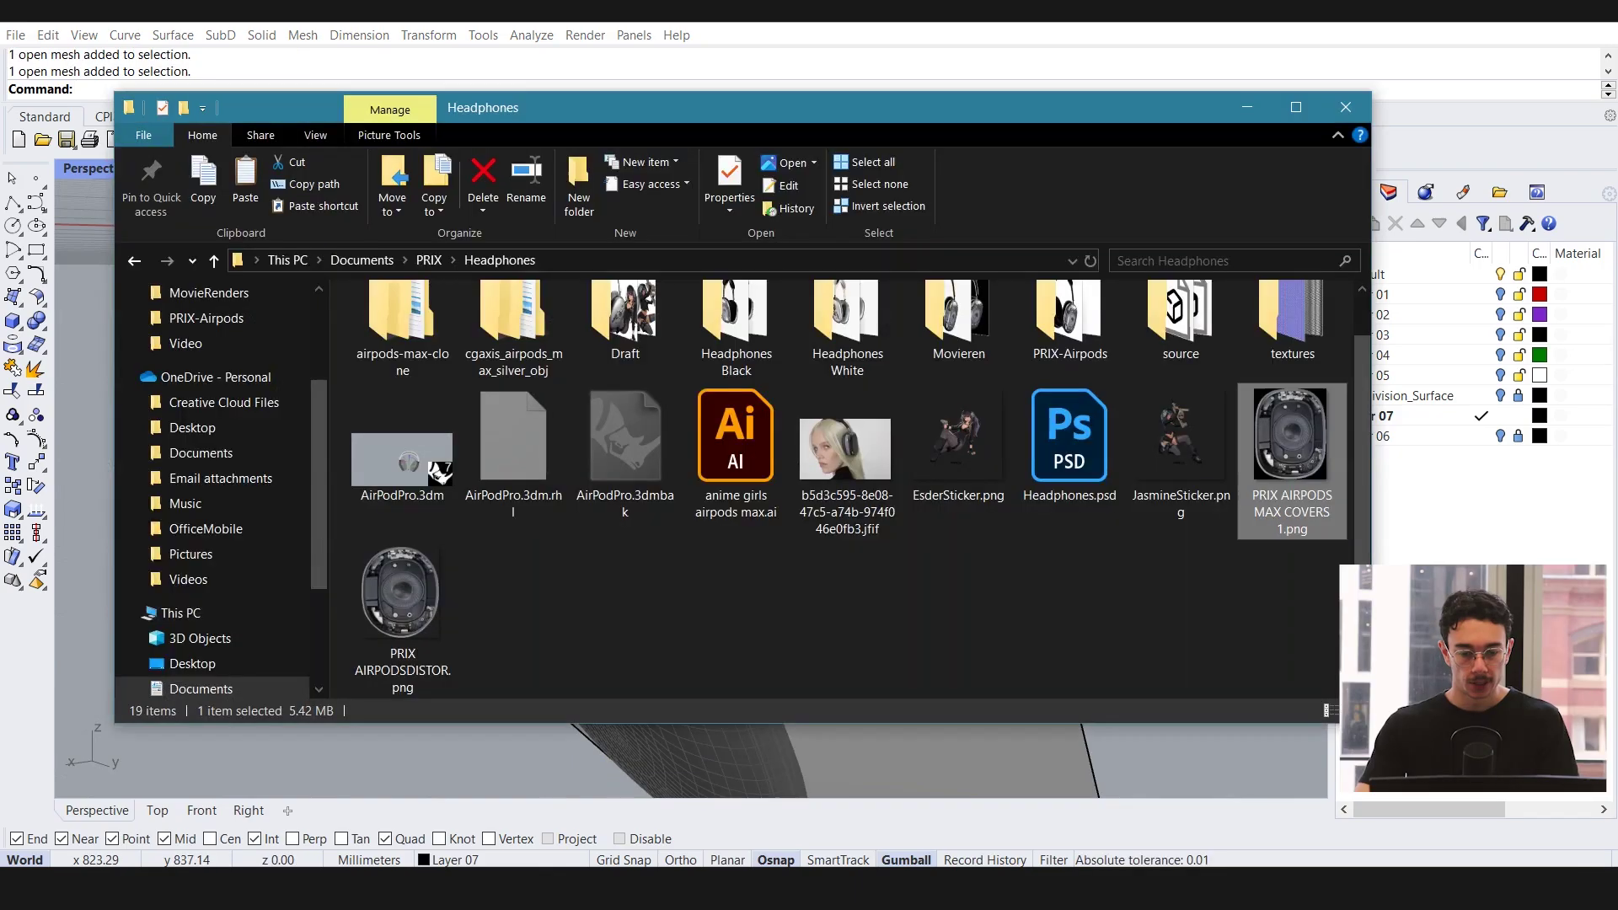
double_click(885, 452)
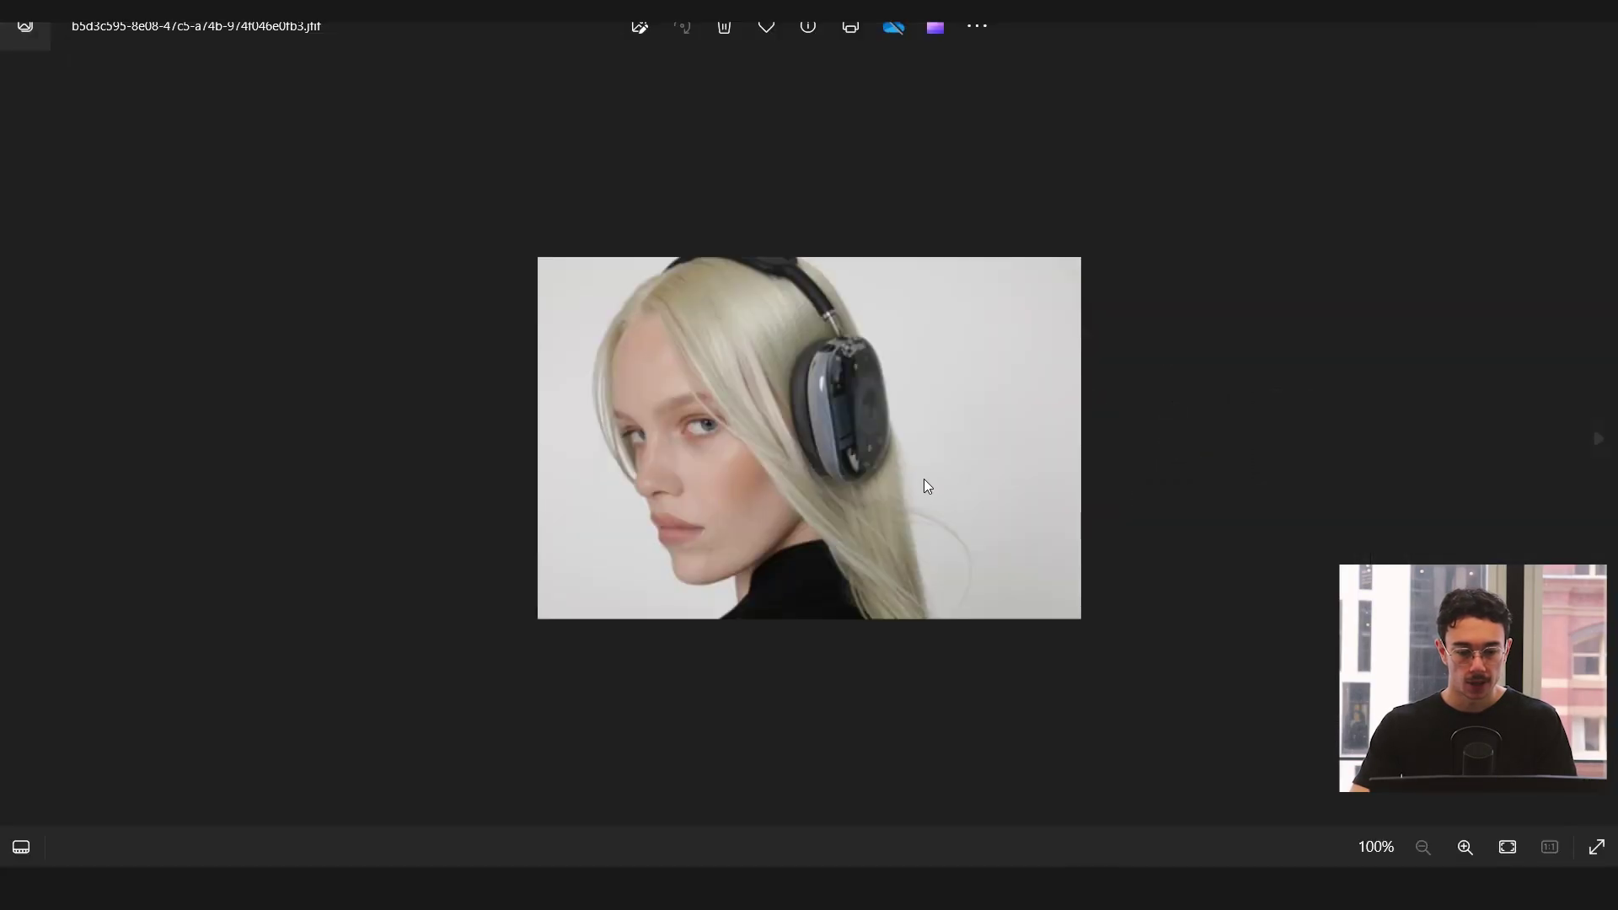
scroll(910, 413, up, 3)
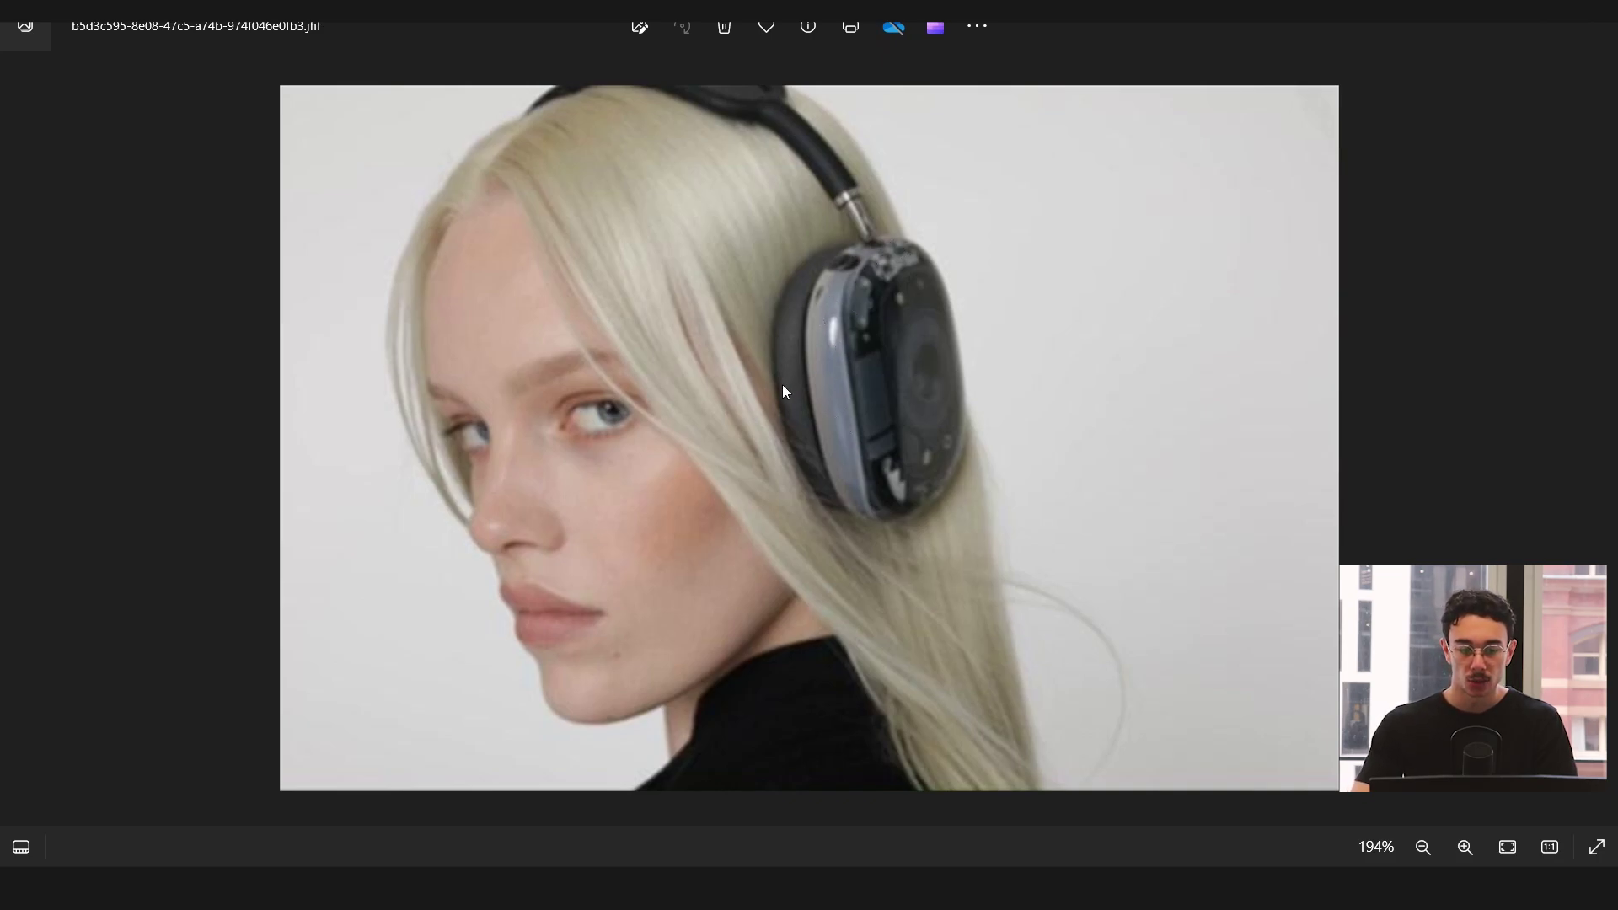
click(1498, 23)
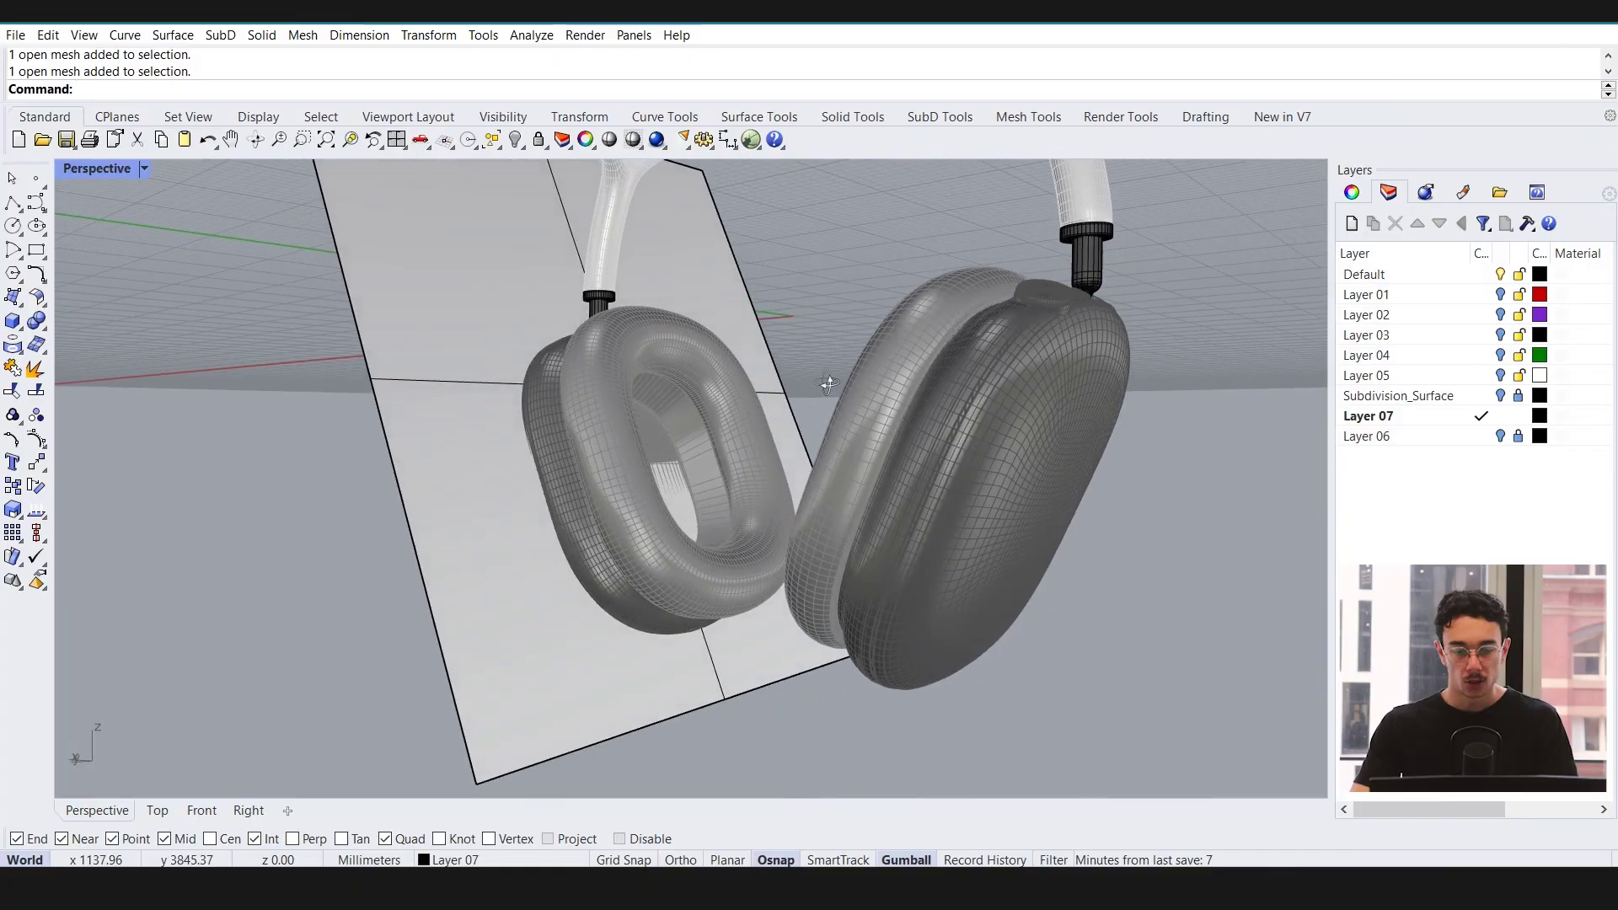
Select the outer shell mesh of the opposite ear cup and examine its curvature and top edge
right_drag(823, 383, 851, 368)
click(1043, 376)
right_drag(1044, 376, 959, 408)
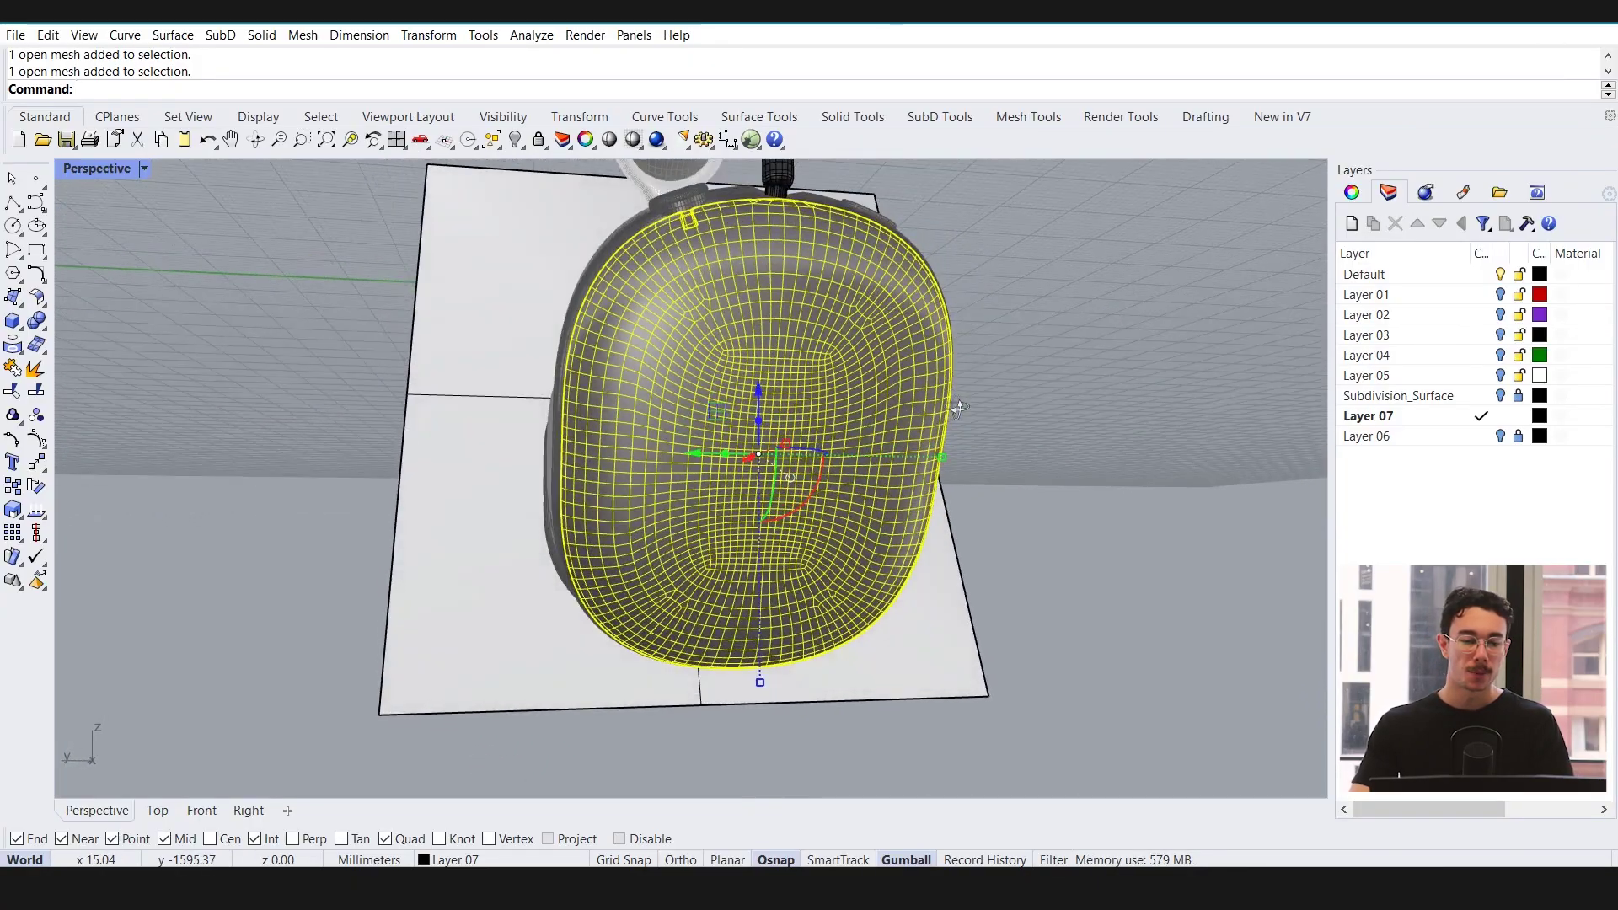
scroll(811, 319, up, 3)
scroll(776, 322, down, 2)
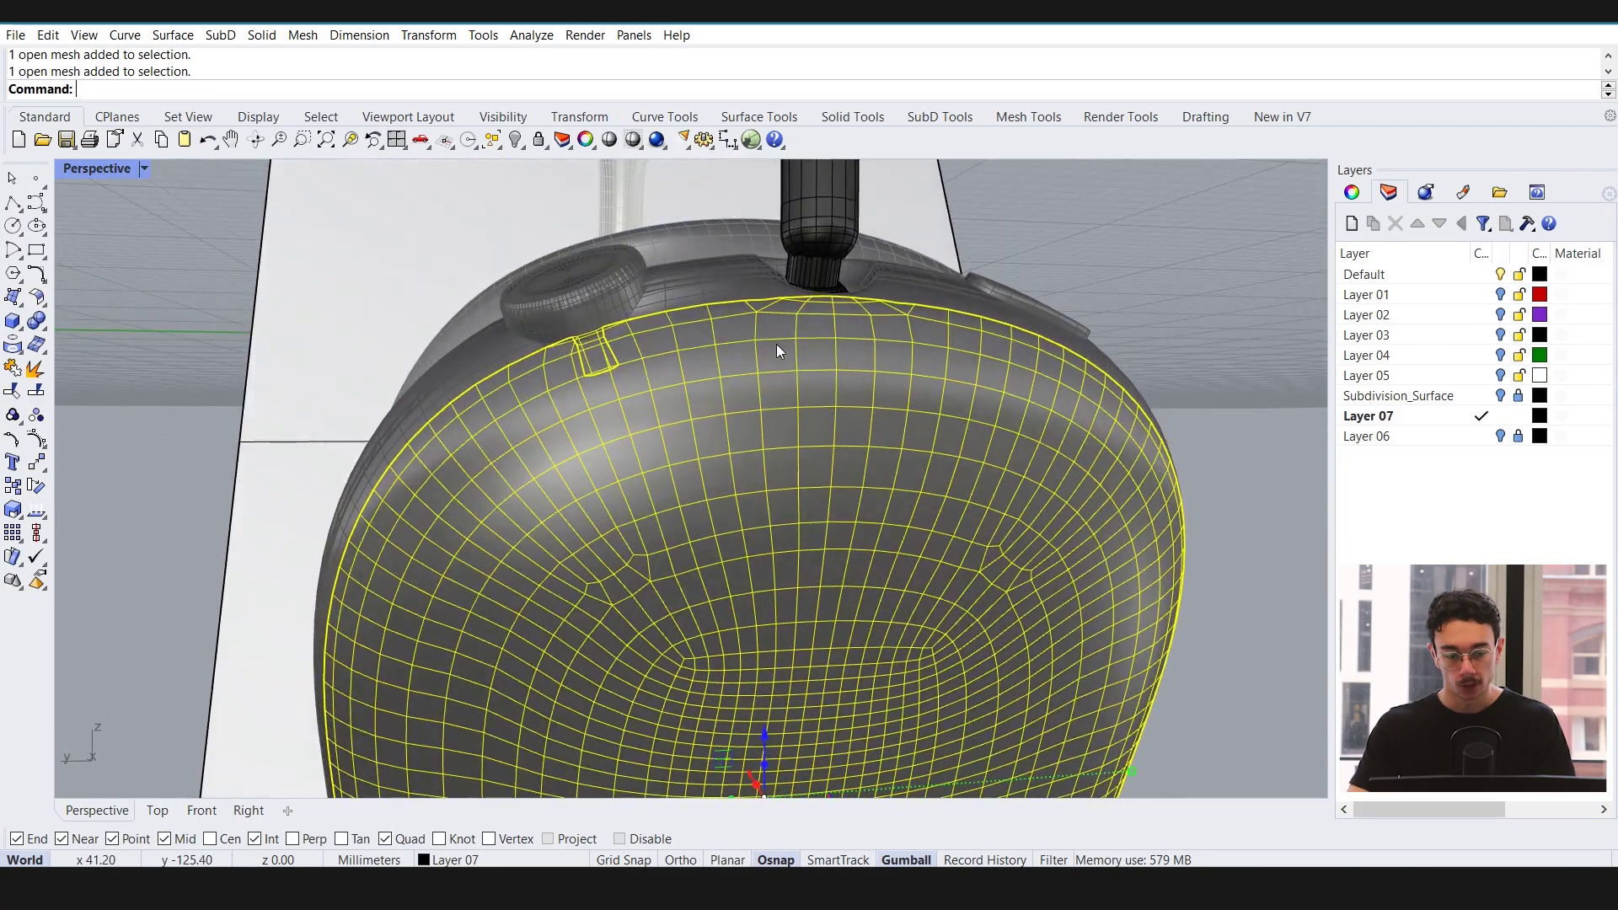
scroll(776, 344, down, 2)
right_drag(743, 512, 915, 424)
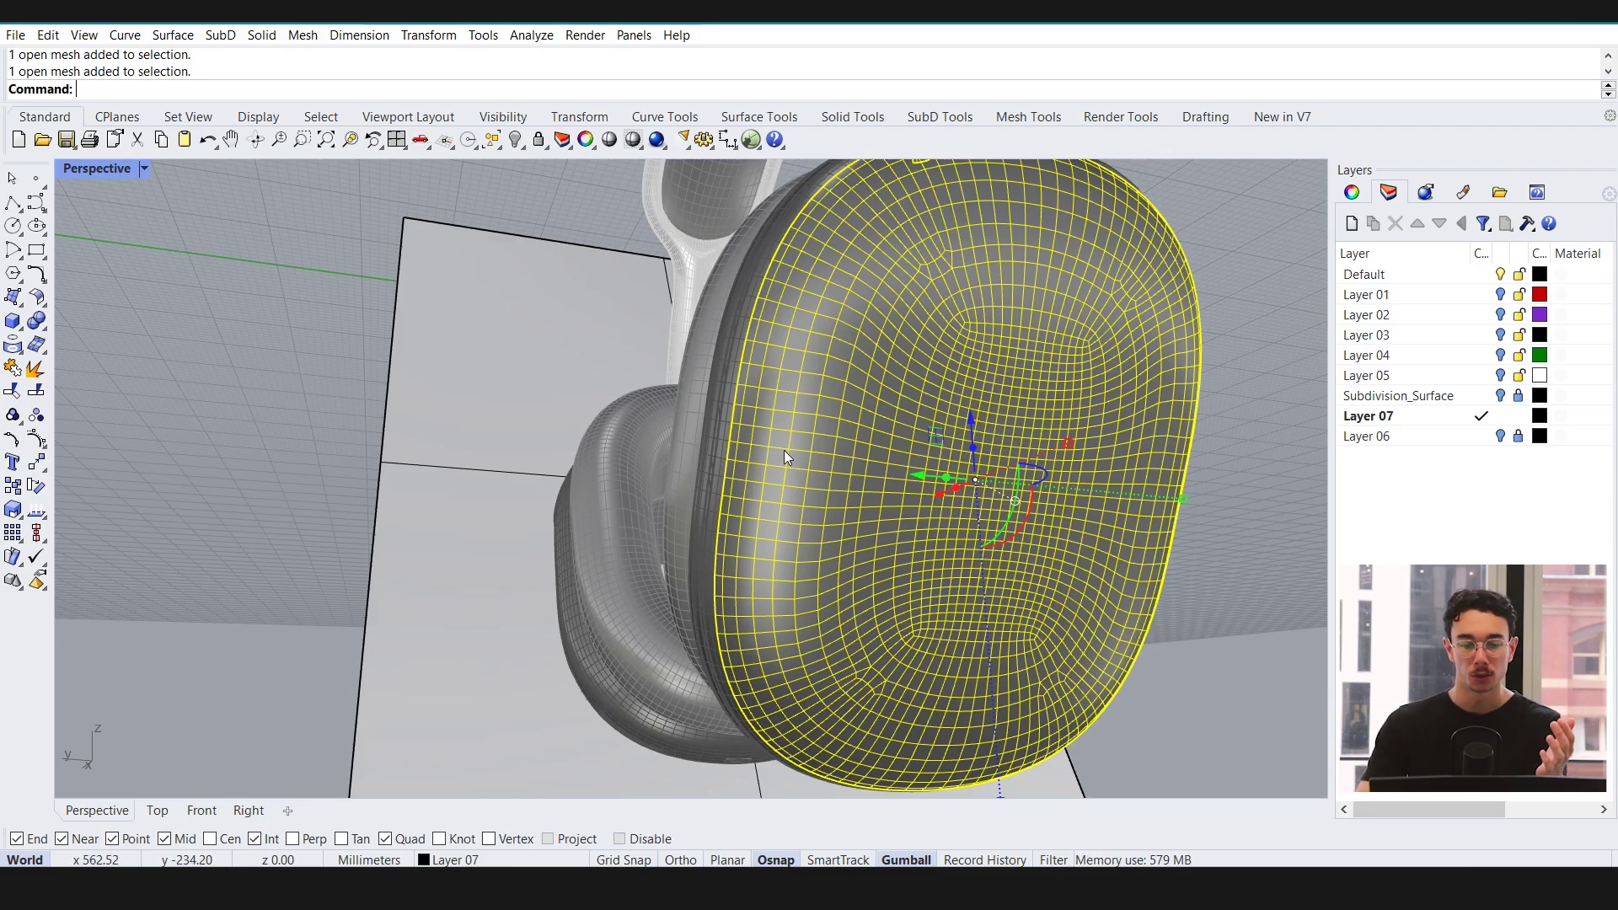
scroll(759, 415, down, 3)
Compare the reference photo with PRIX AIRPODS MAX COVERS 1.png and return to Rhino
key(alt+Tab)
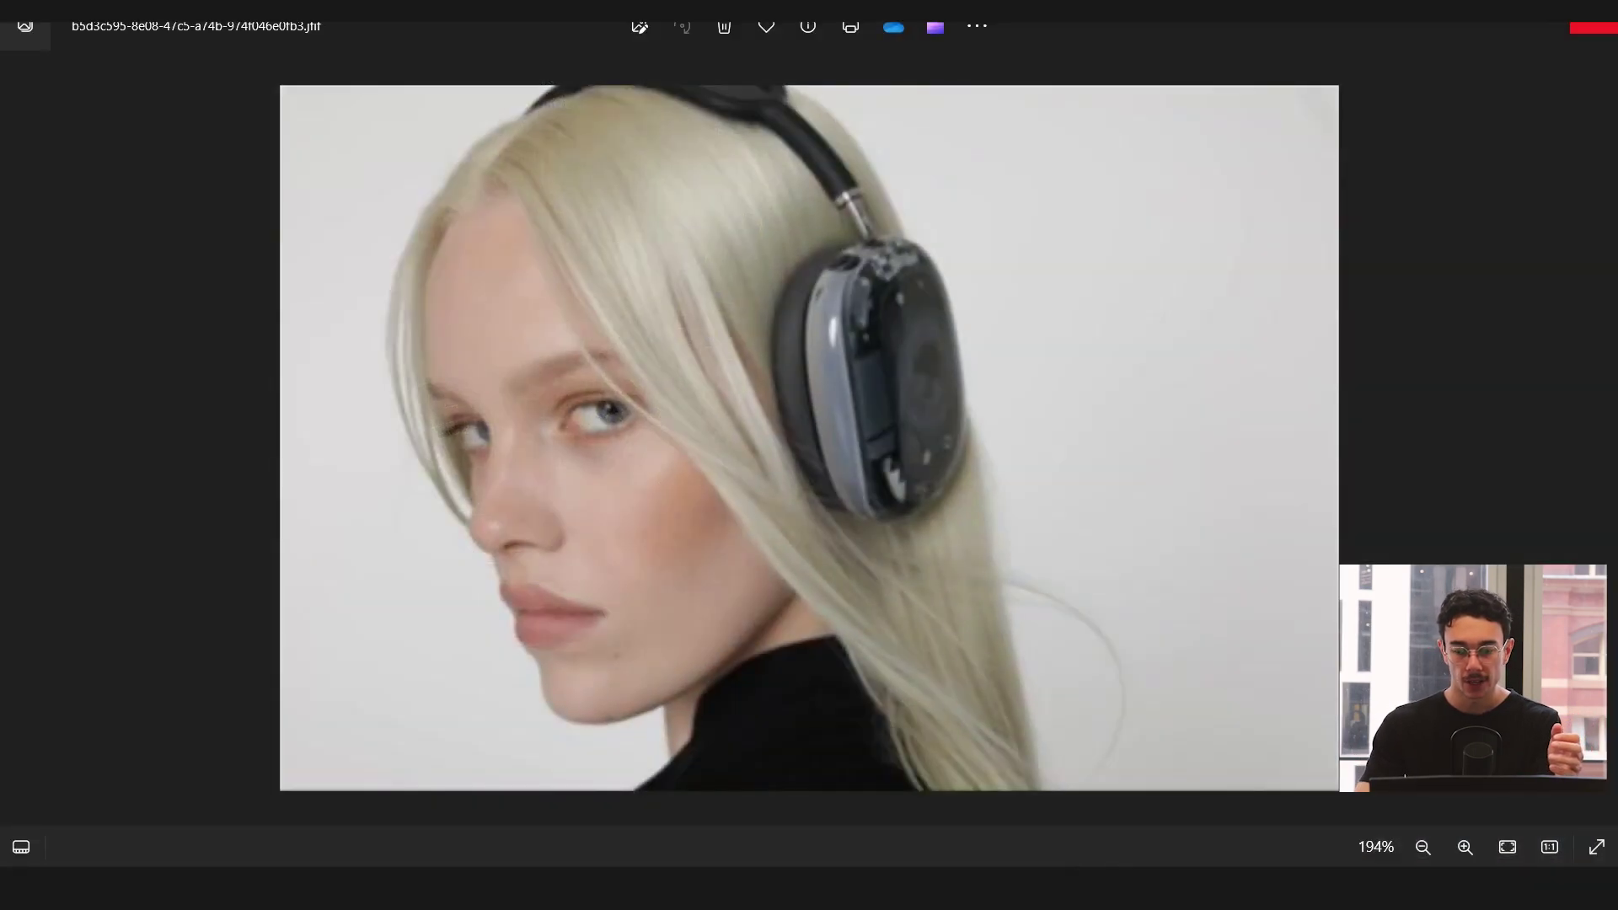
key(alt+Tab)
key(alt+Tab)
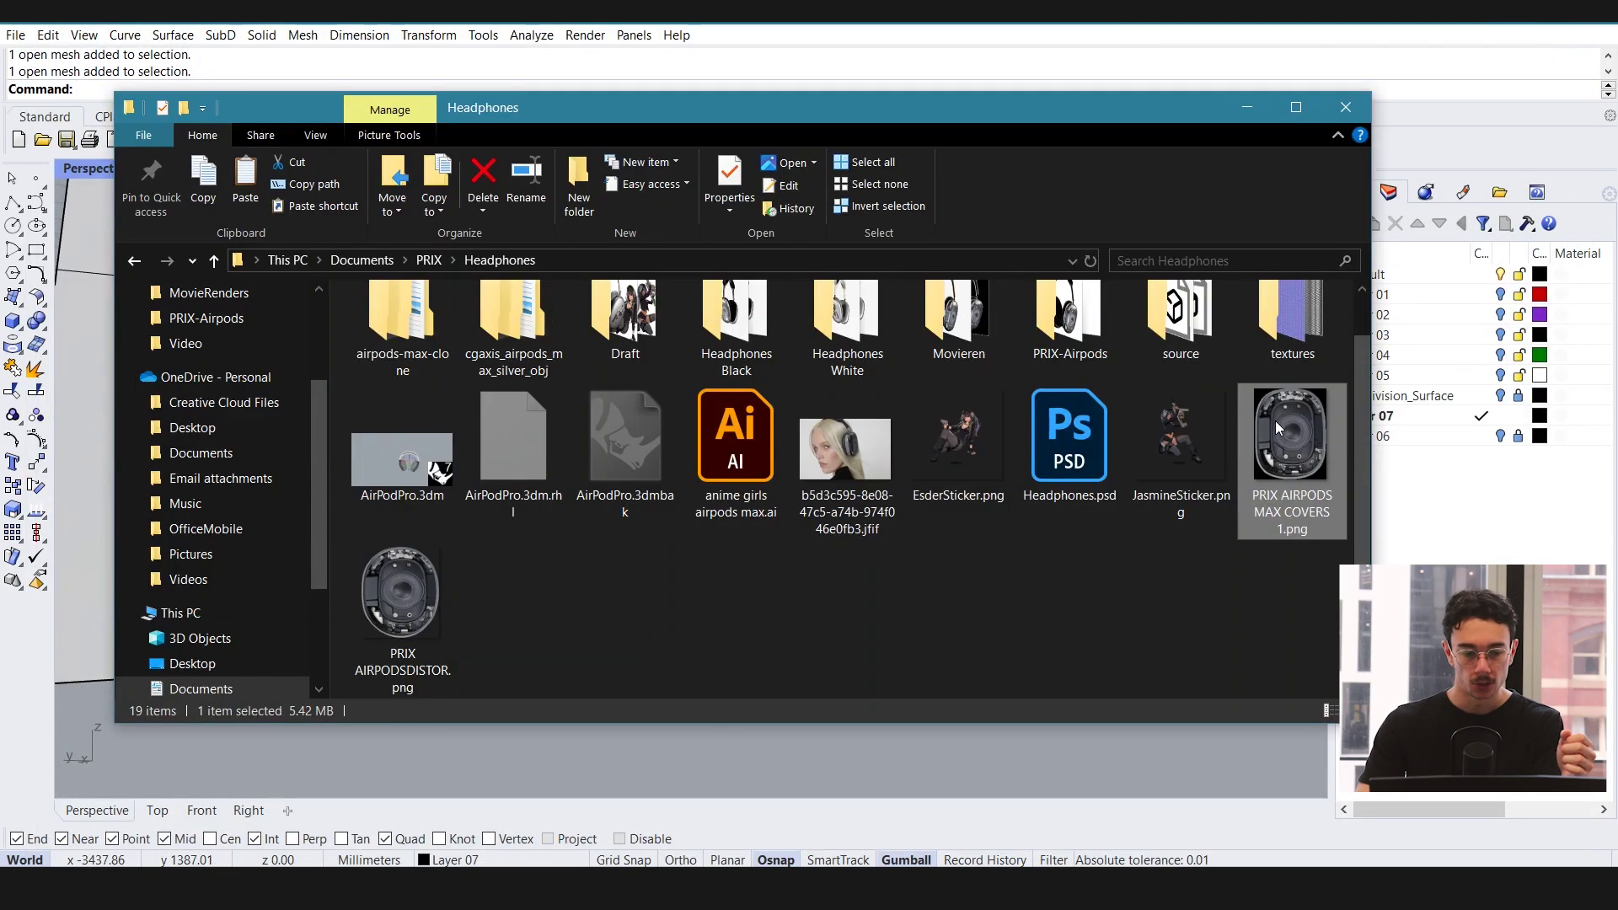
double_click(1276, 421)
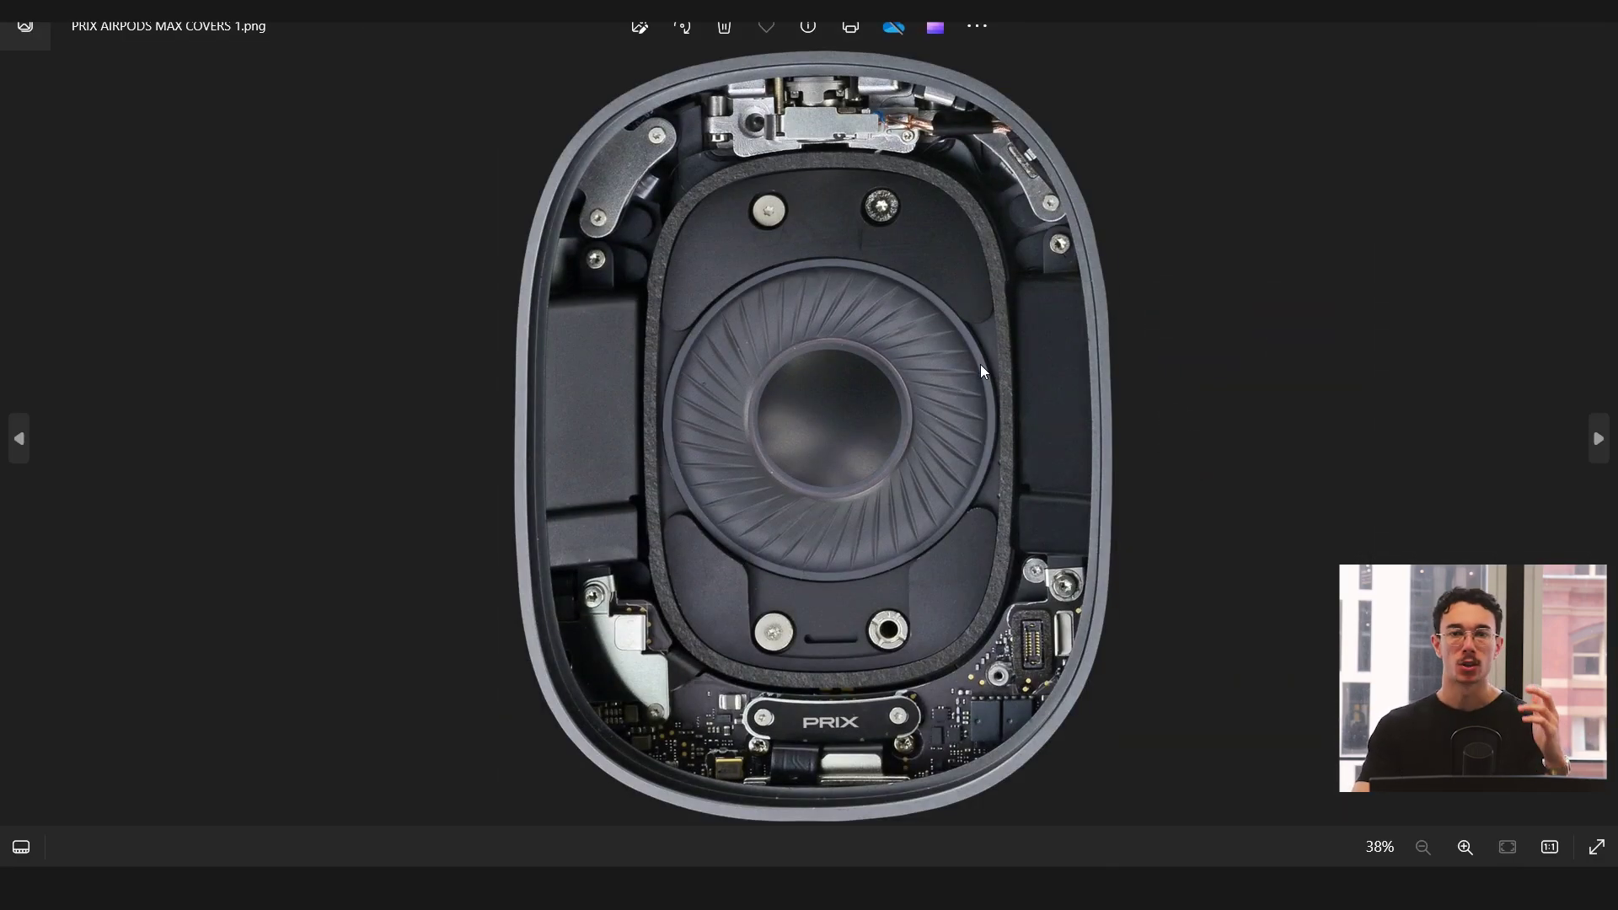
key(alt+Tab)
Delete the planar surface standing against the ear cup
right_drag(1051, 751, 671, 370)
click(674, 322)
key(Delete)
Examine the ear cups' outer shell meshes and undo the trial deletion of a mesh
scroll(736, 412, up, 10)
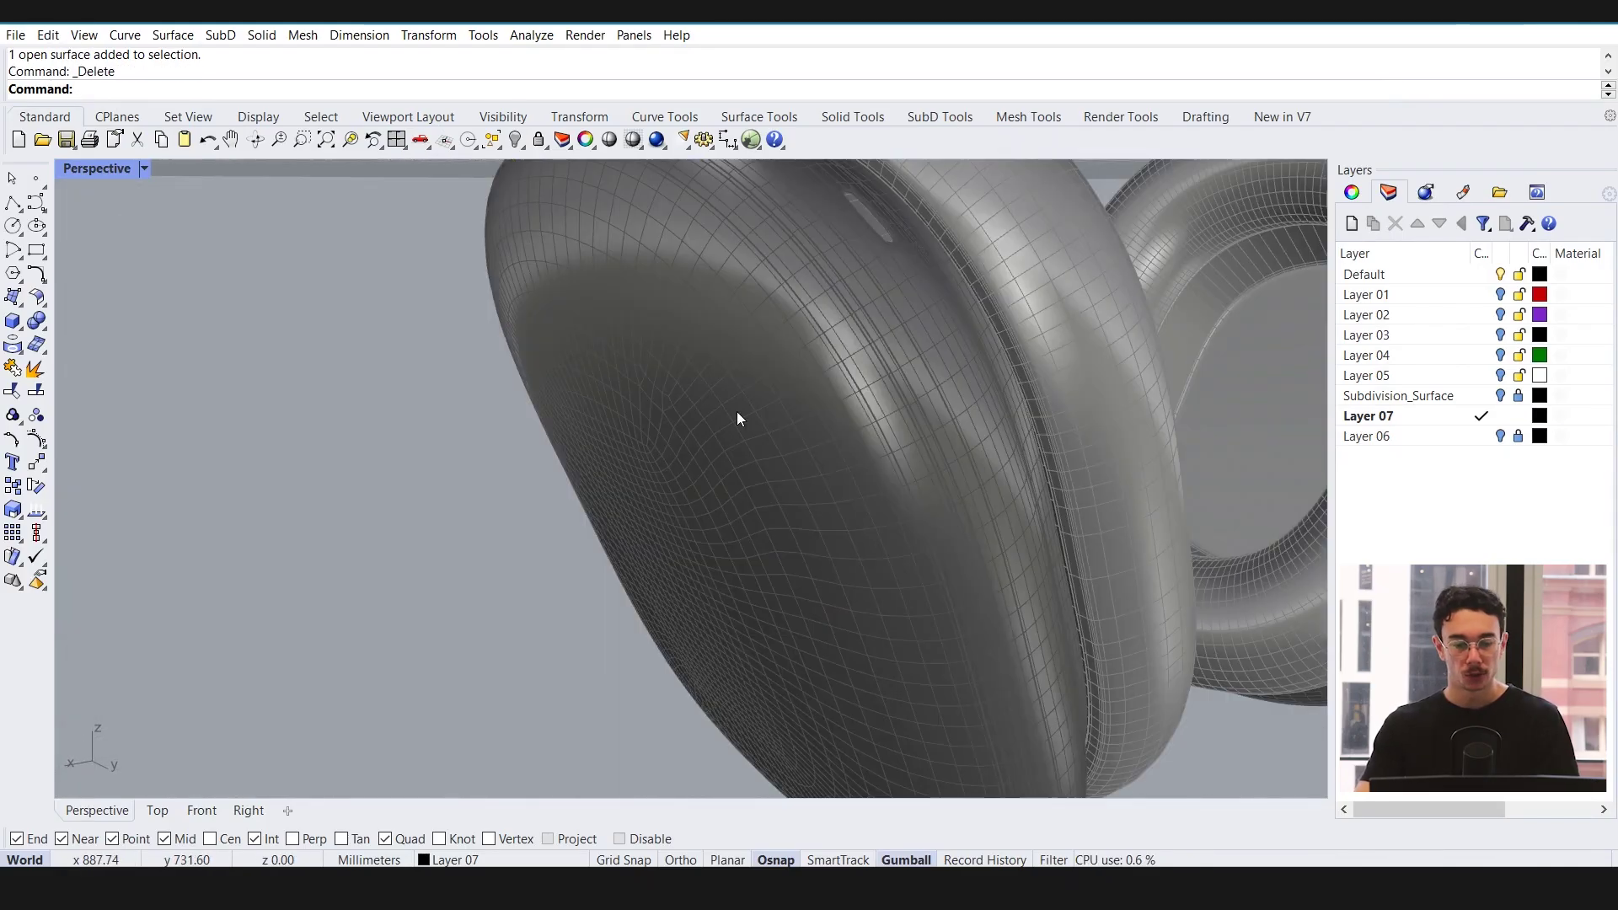
click(644, 368)
scroll(646, 408, down, 10)
right_drag(645, 413, 944, 375)
scroll(861, 390, up, 6)
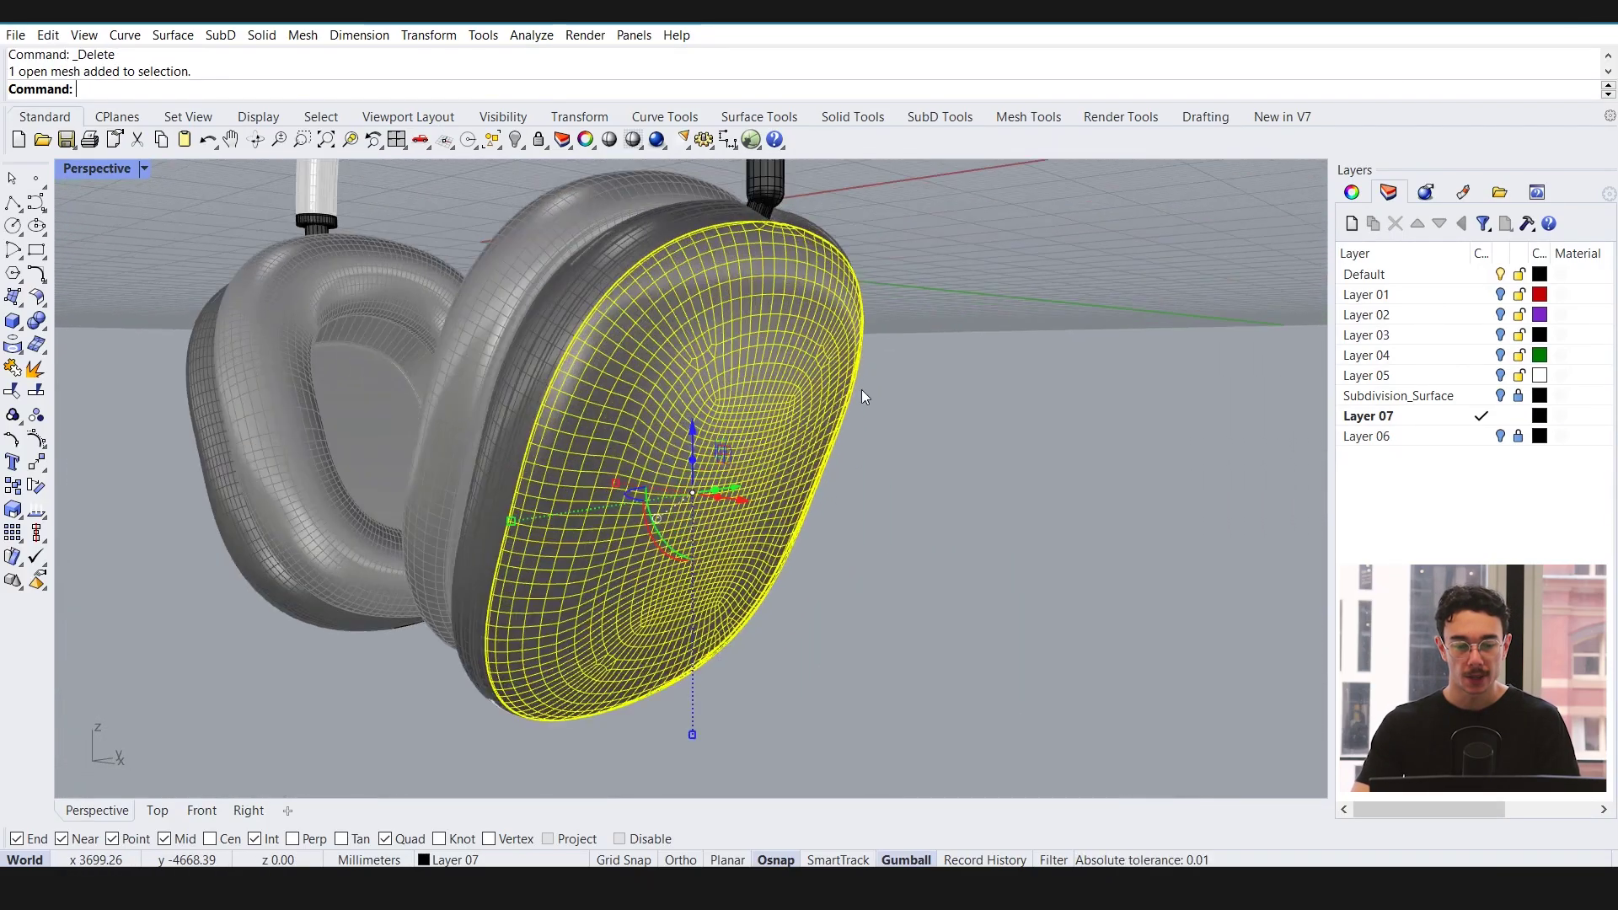
right_drag(645, 317, 829, 377)
click(668, 358)
click(973, 372)
click(821, 388)
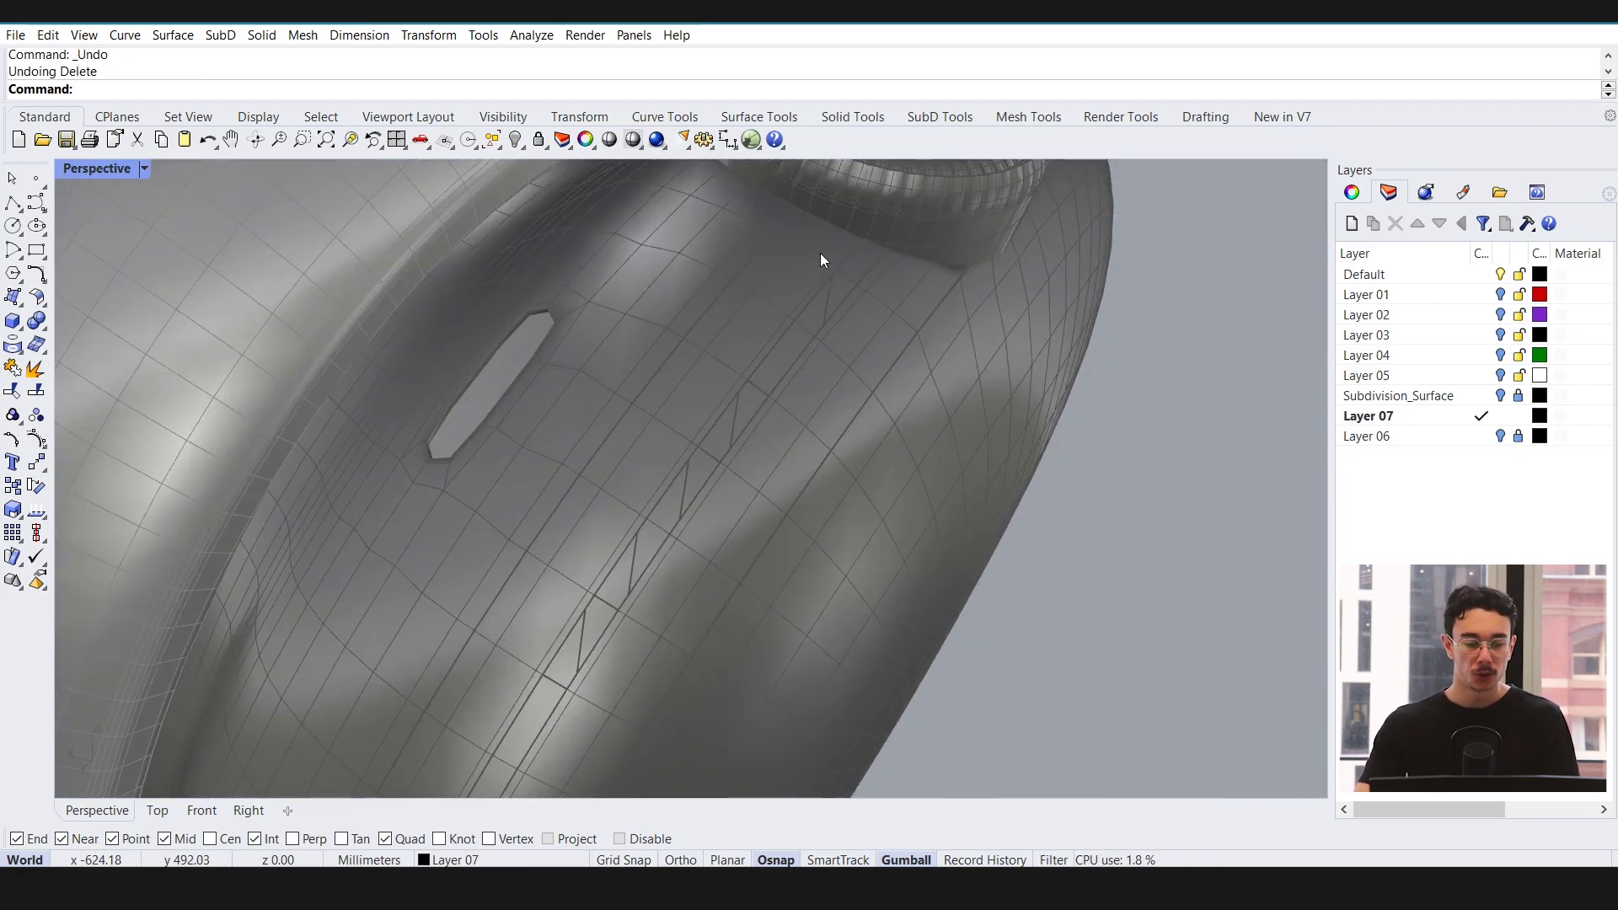
Select all the meshes of the headphone model for export
scroll(780, 379, down, 15)
right_drag(772, 390, 790, 390)
scroll(790, 387, down, 8)
scroll(821, 377, up, 5)
shift+right_drag(714, 229, 738, 341)
scroll(762, 404, down, 2)
drag(952, 202, 439, 687)
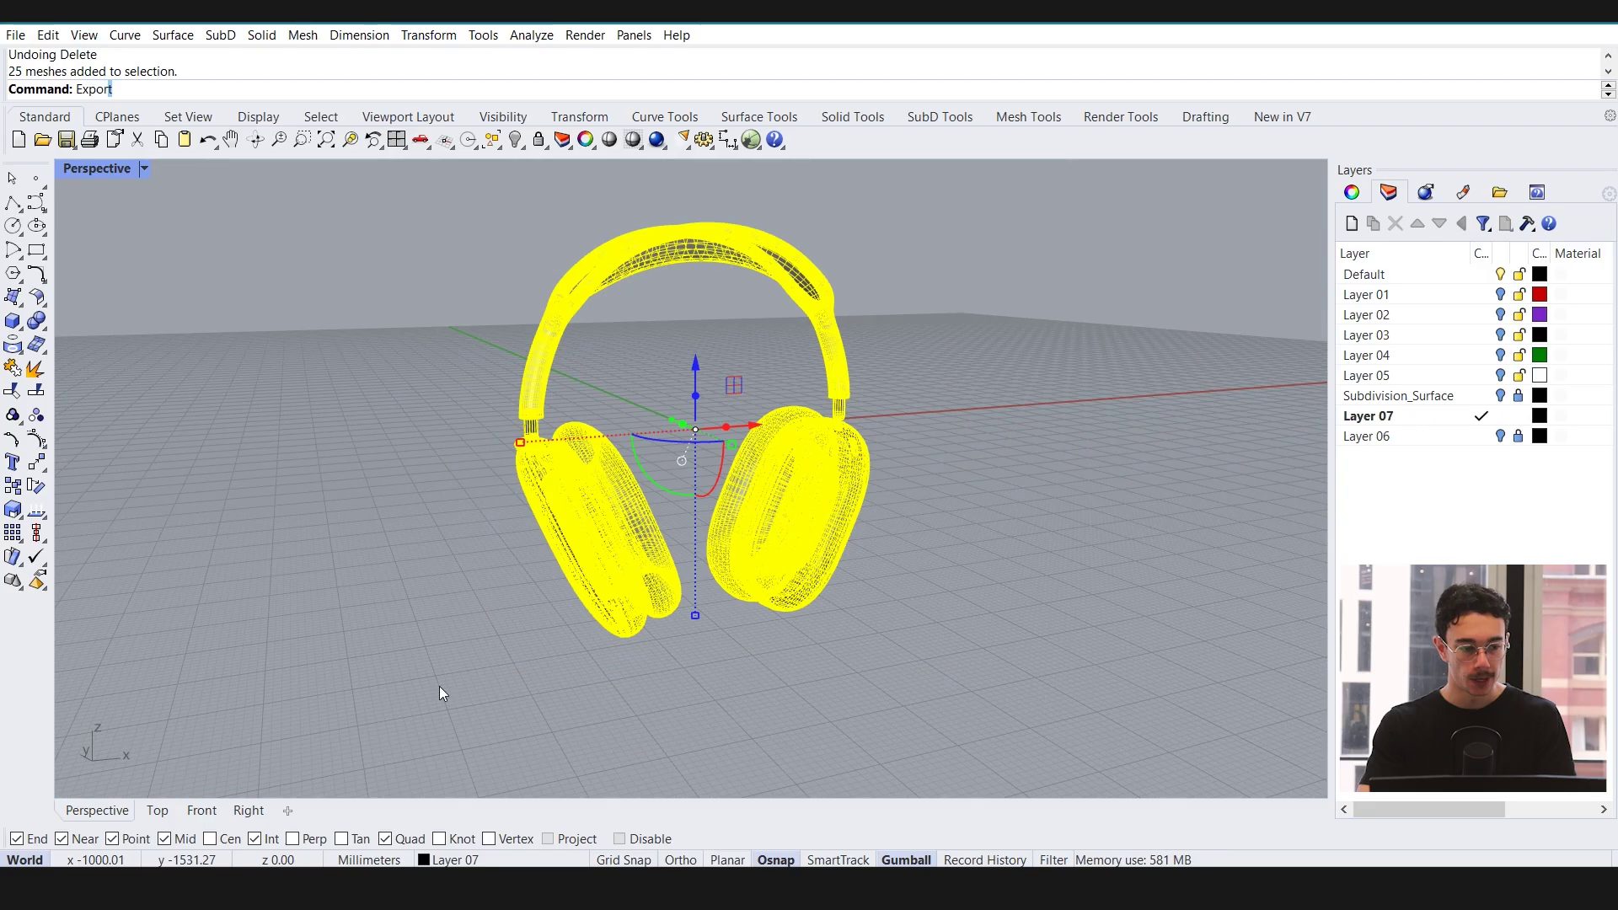
key(Return)
click(787, 632)
key(e)
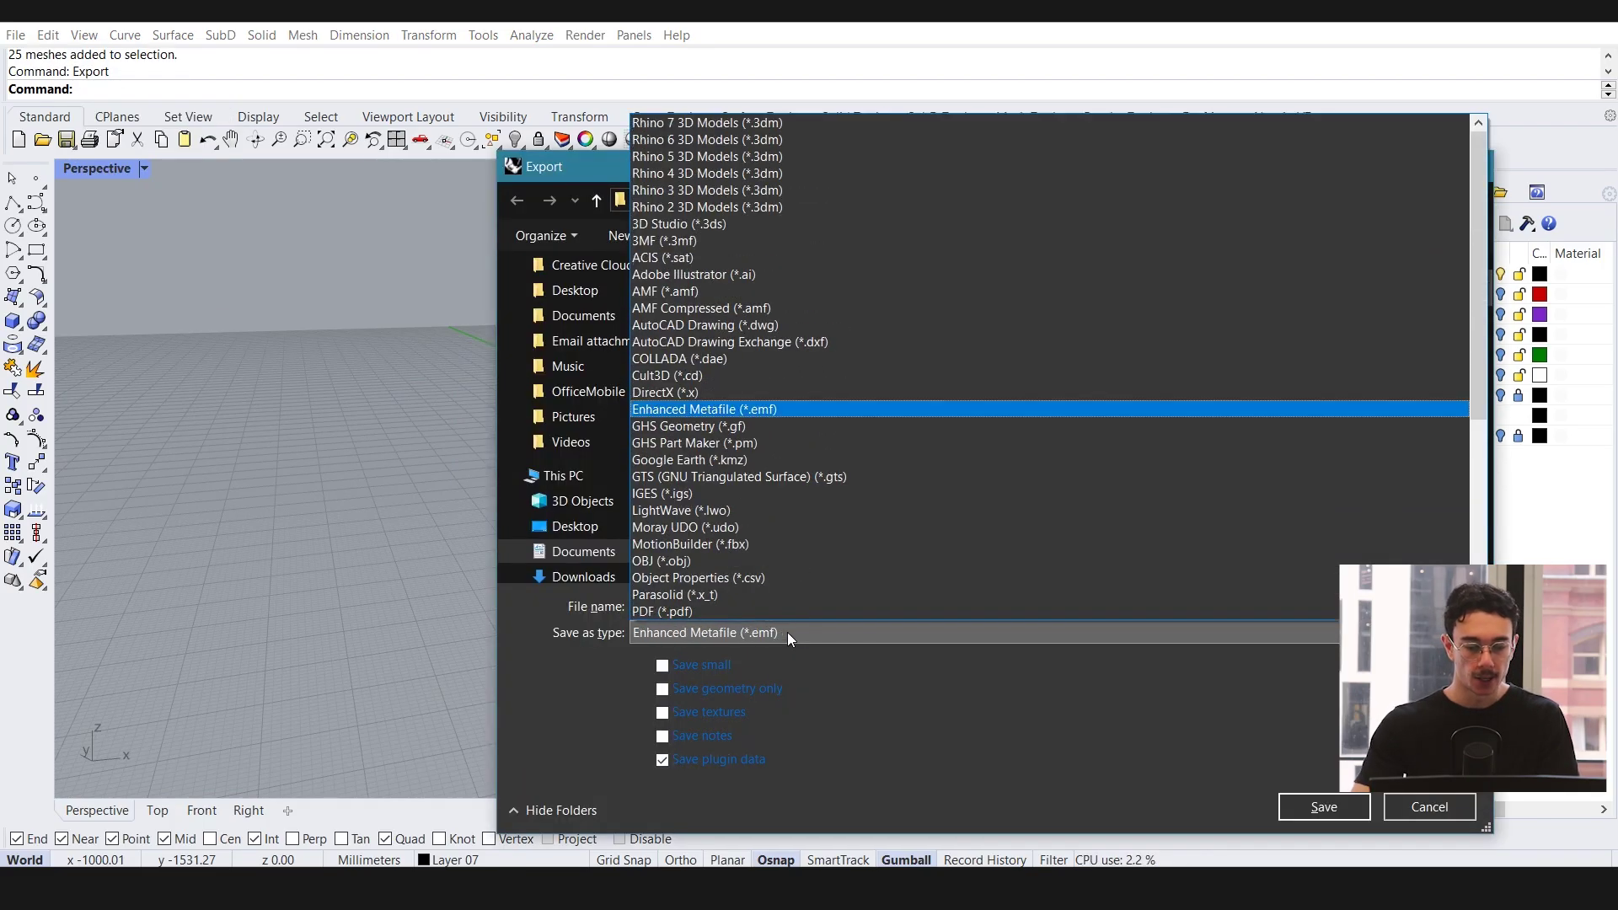
click(908, 406)
key(Escape)
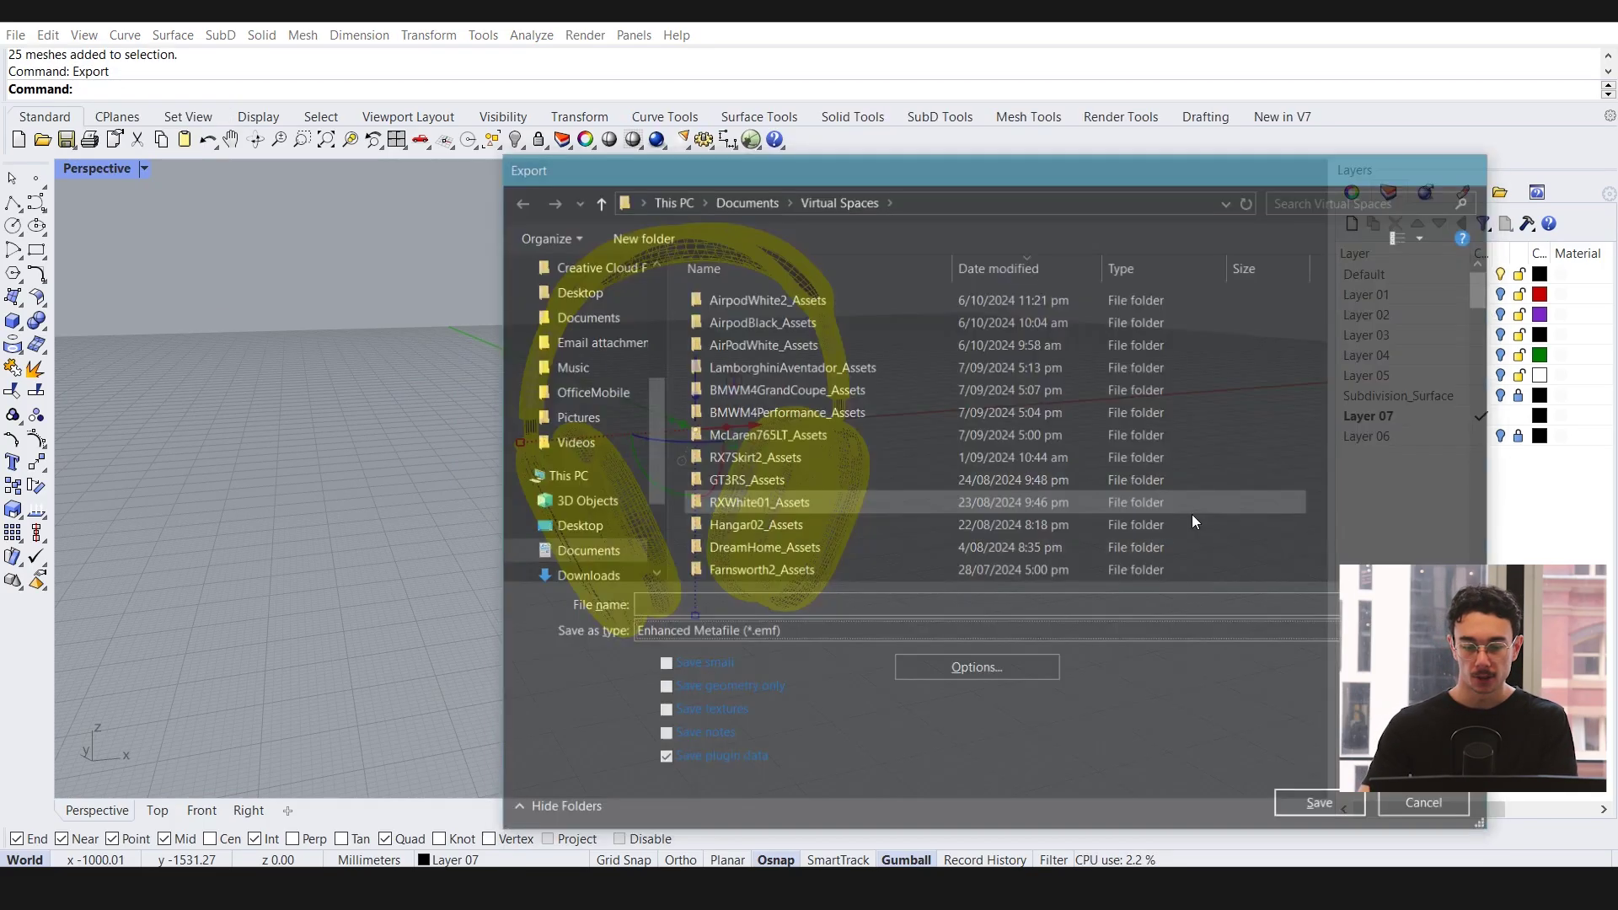
key(Escape)
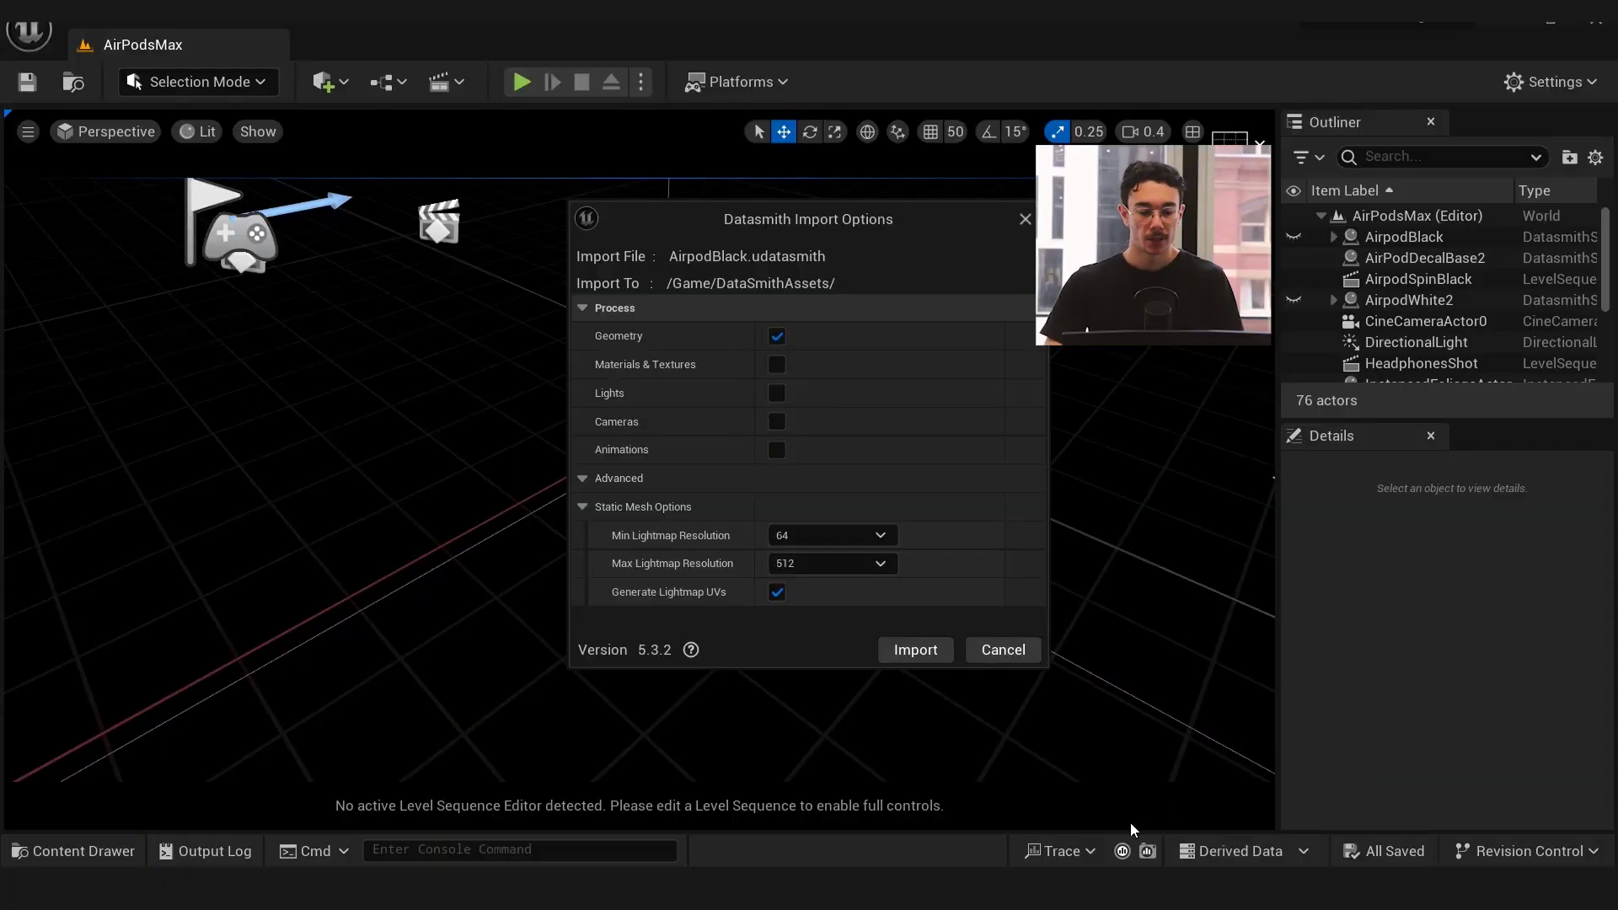
Import AirpodBlack.udatasmith into Unreal Engine with geometry only, minimum lightmap resolution 64 and maximum 512
click(800, 539)
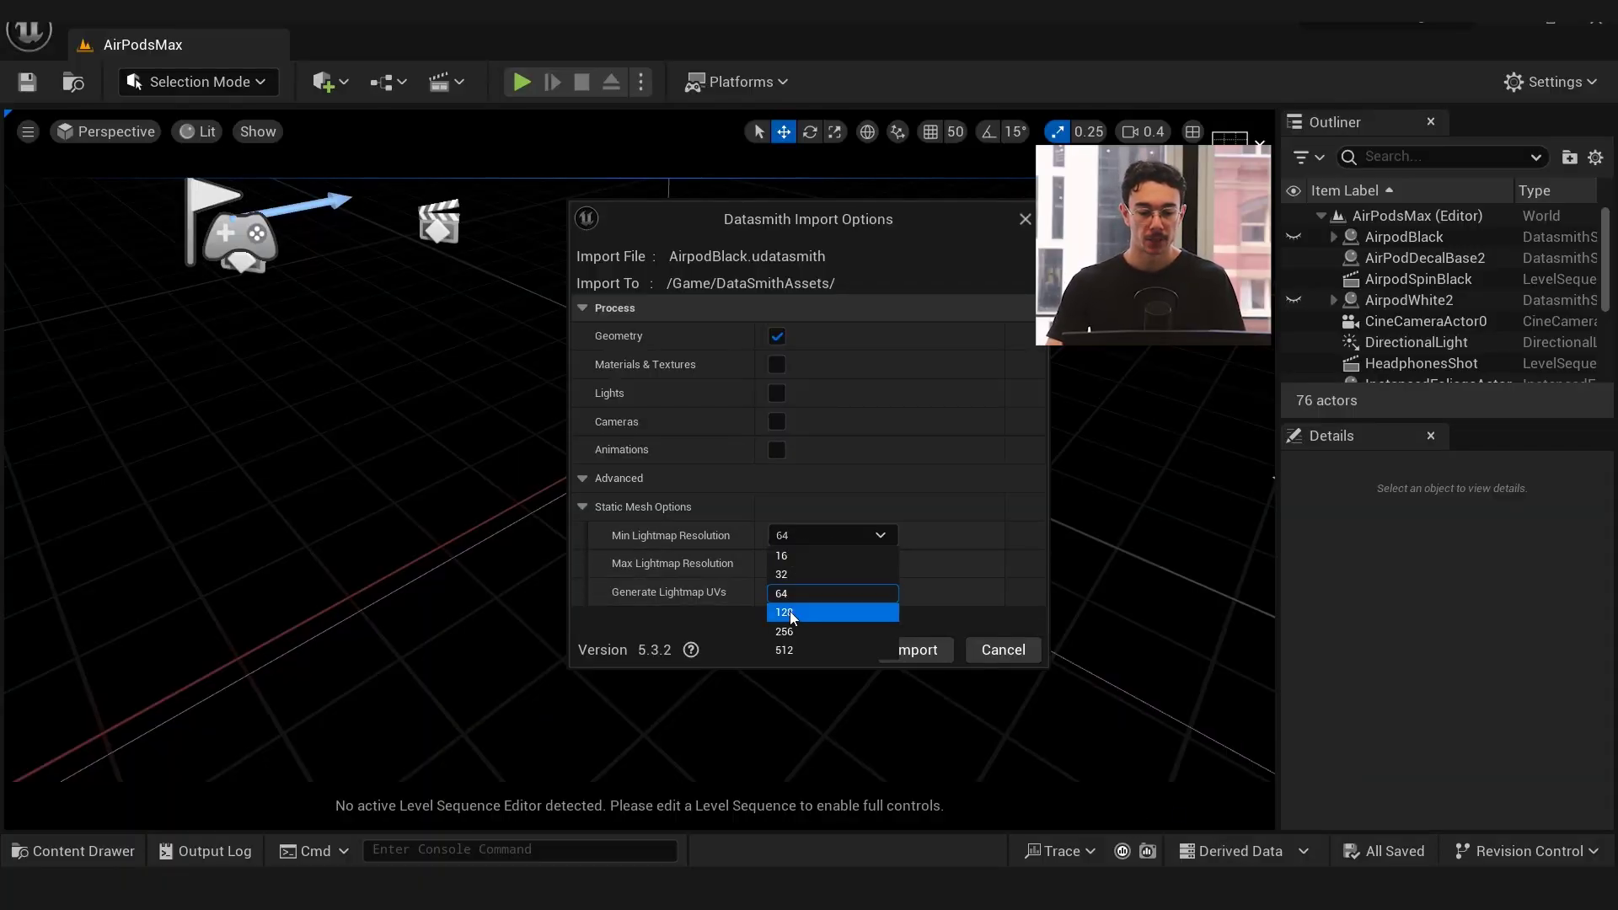
click(828, 560)
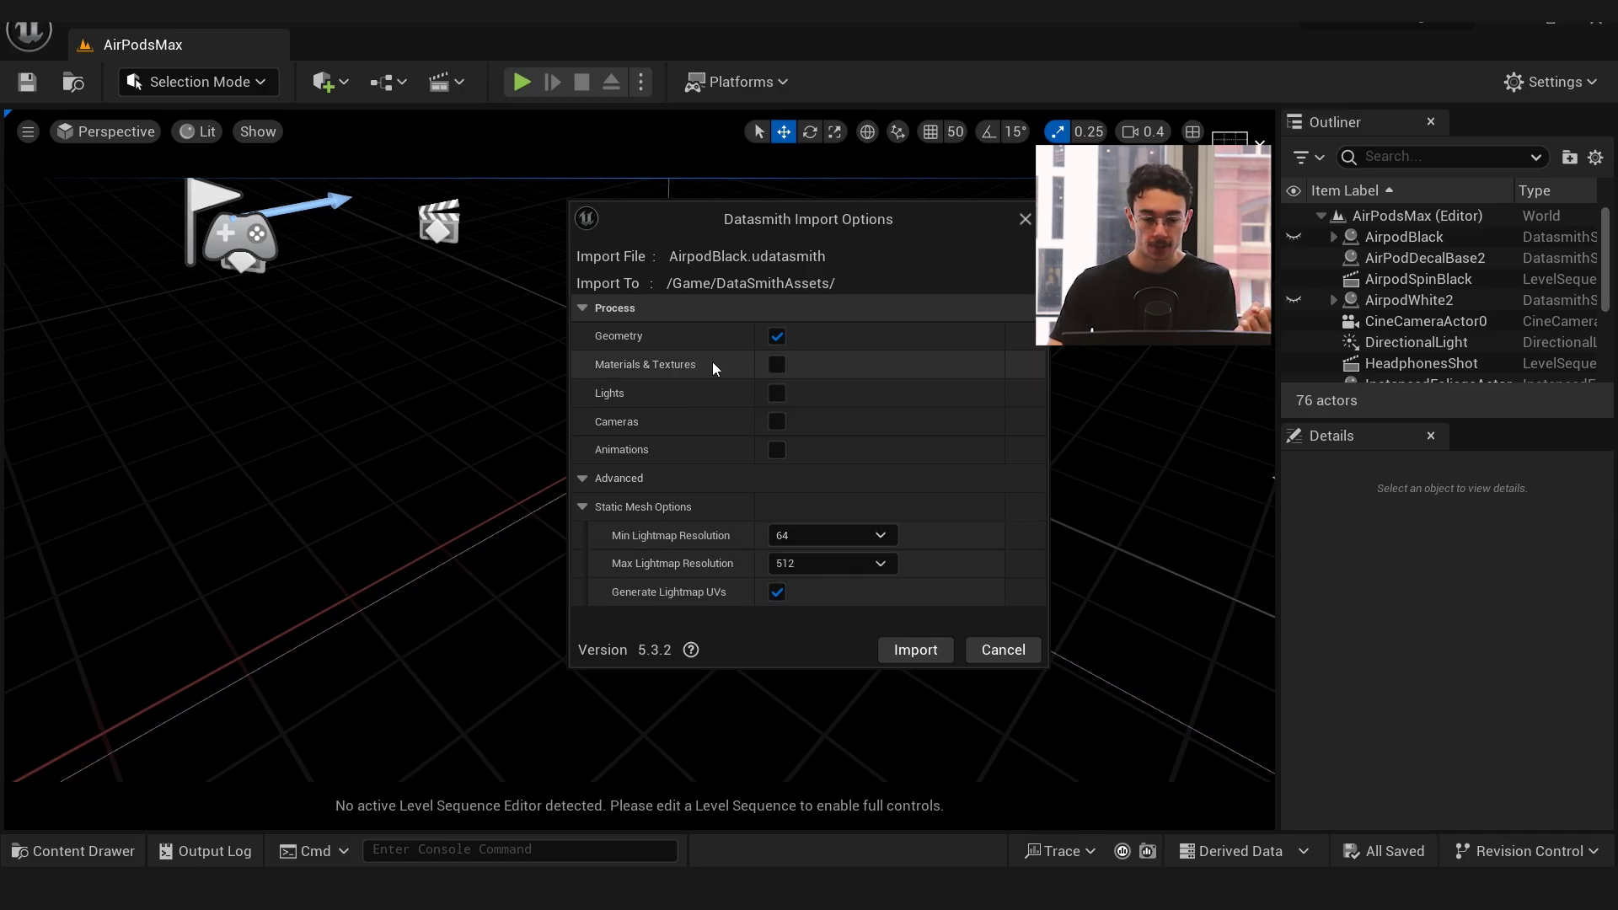
click(911, 651)
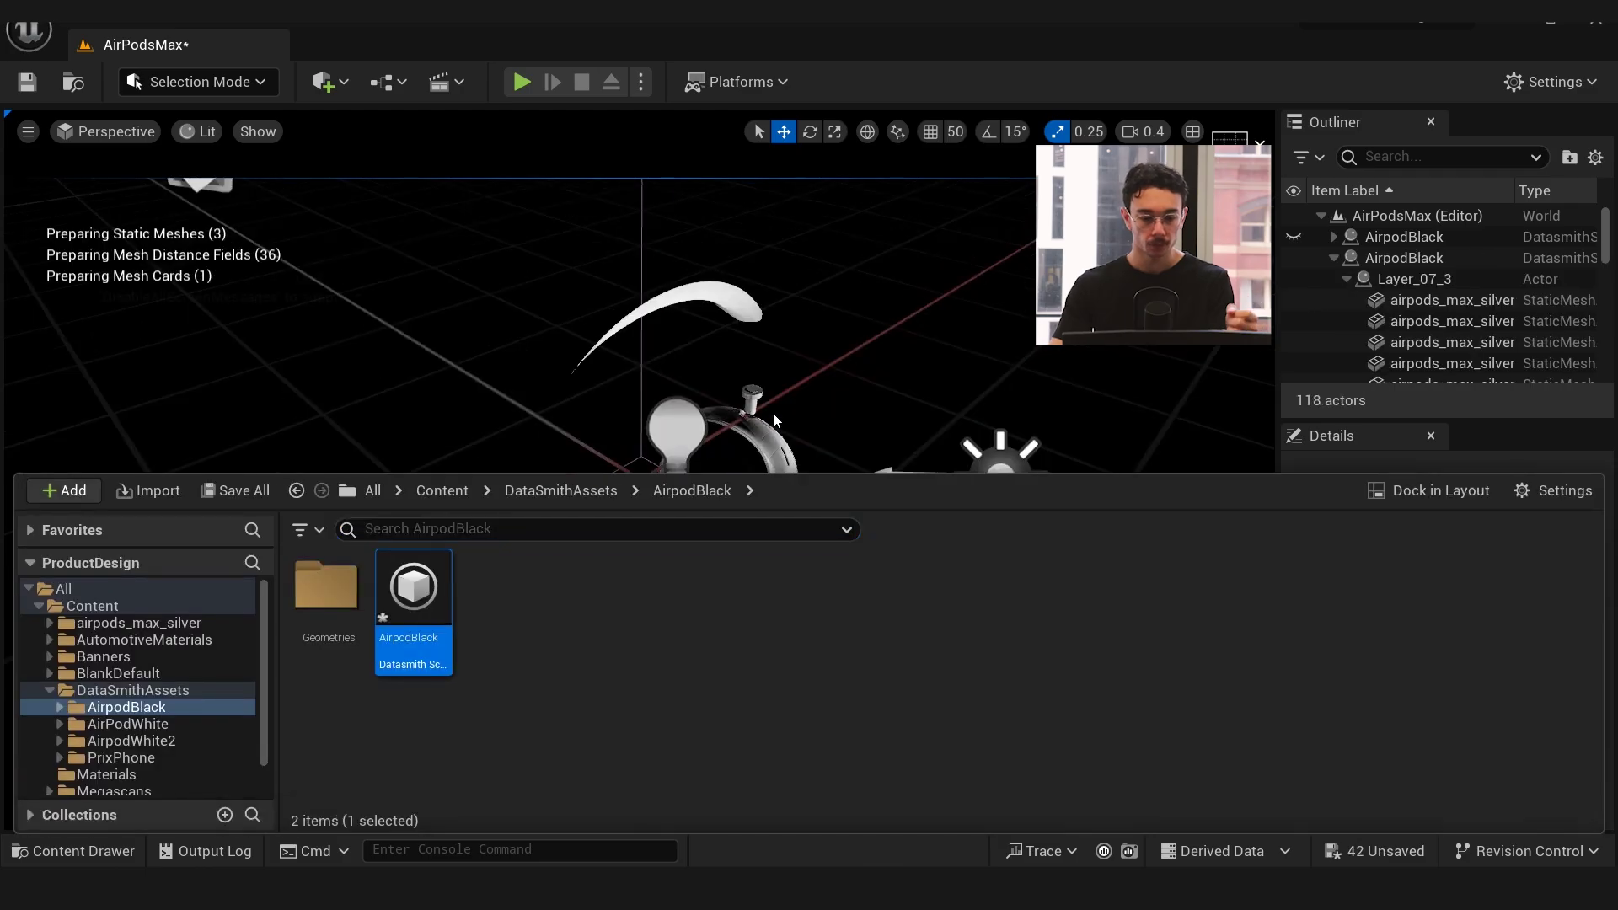
Examine the imported headphones from several sides in the viewport
click(772, 412)
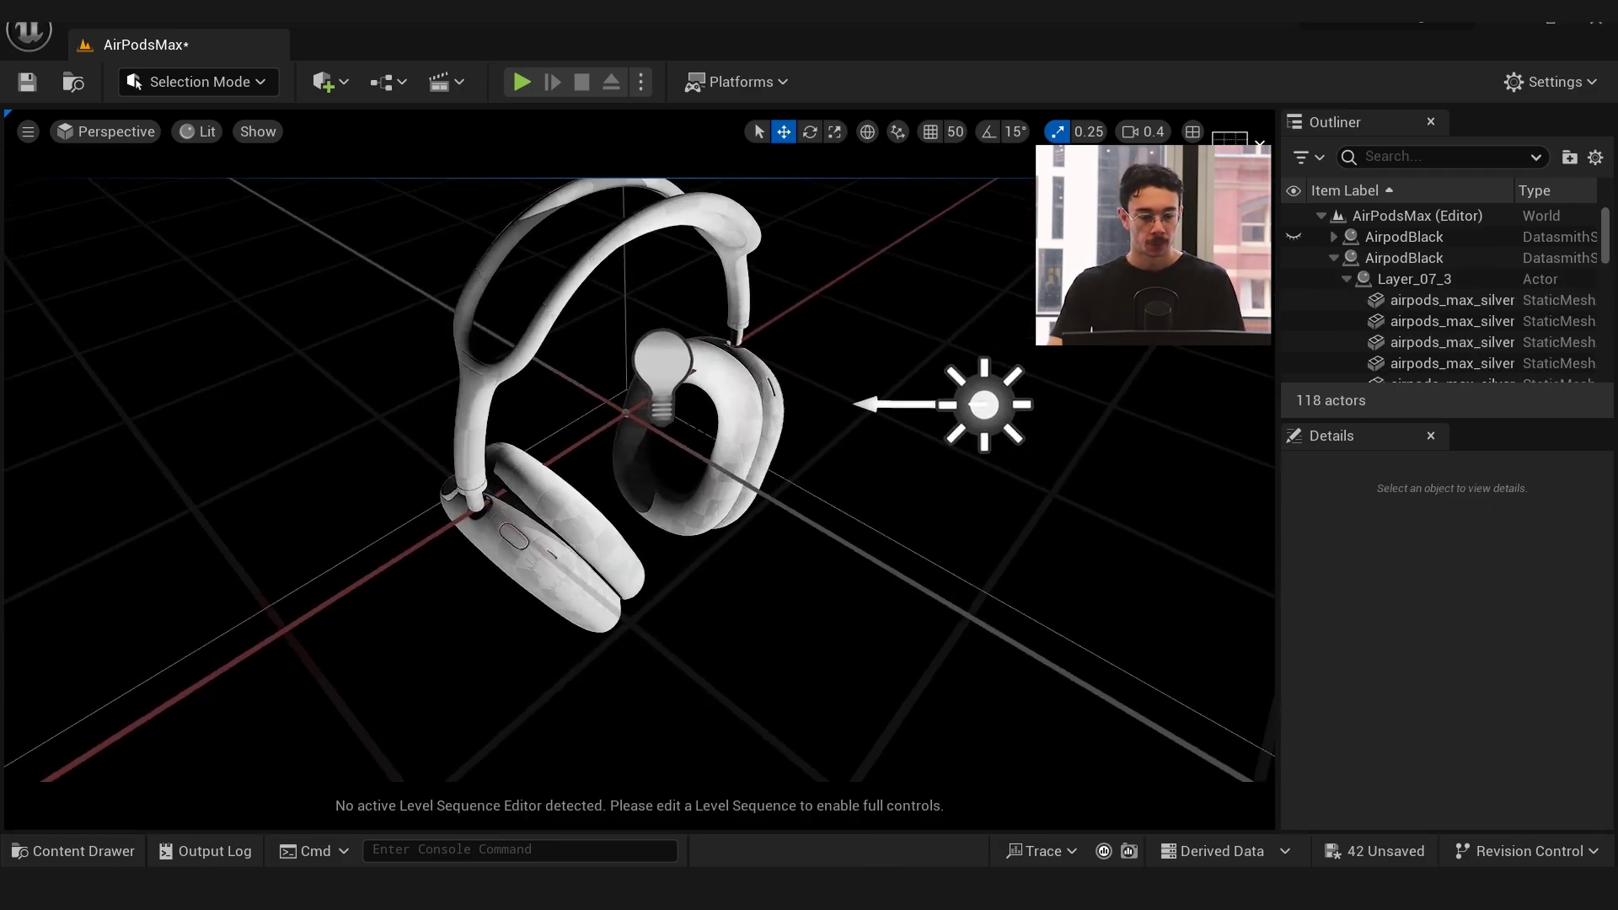
alt+drag(772, 413, 544, 379)
right_drag(640, 468, 644, 396)
alt+drag(644, 396, 546, 394)
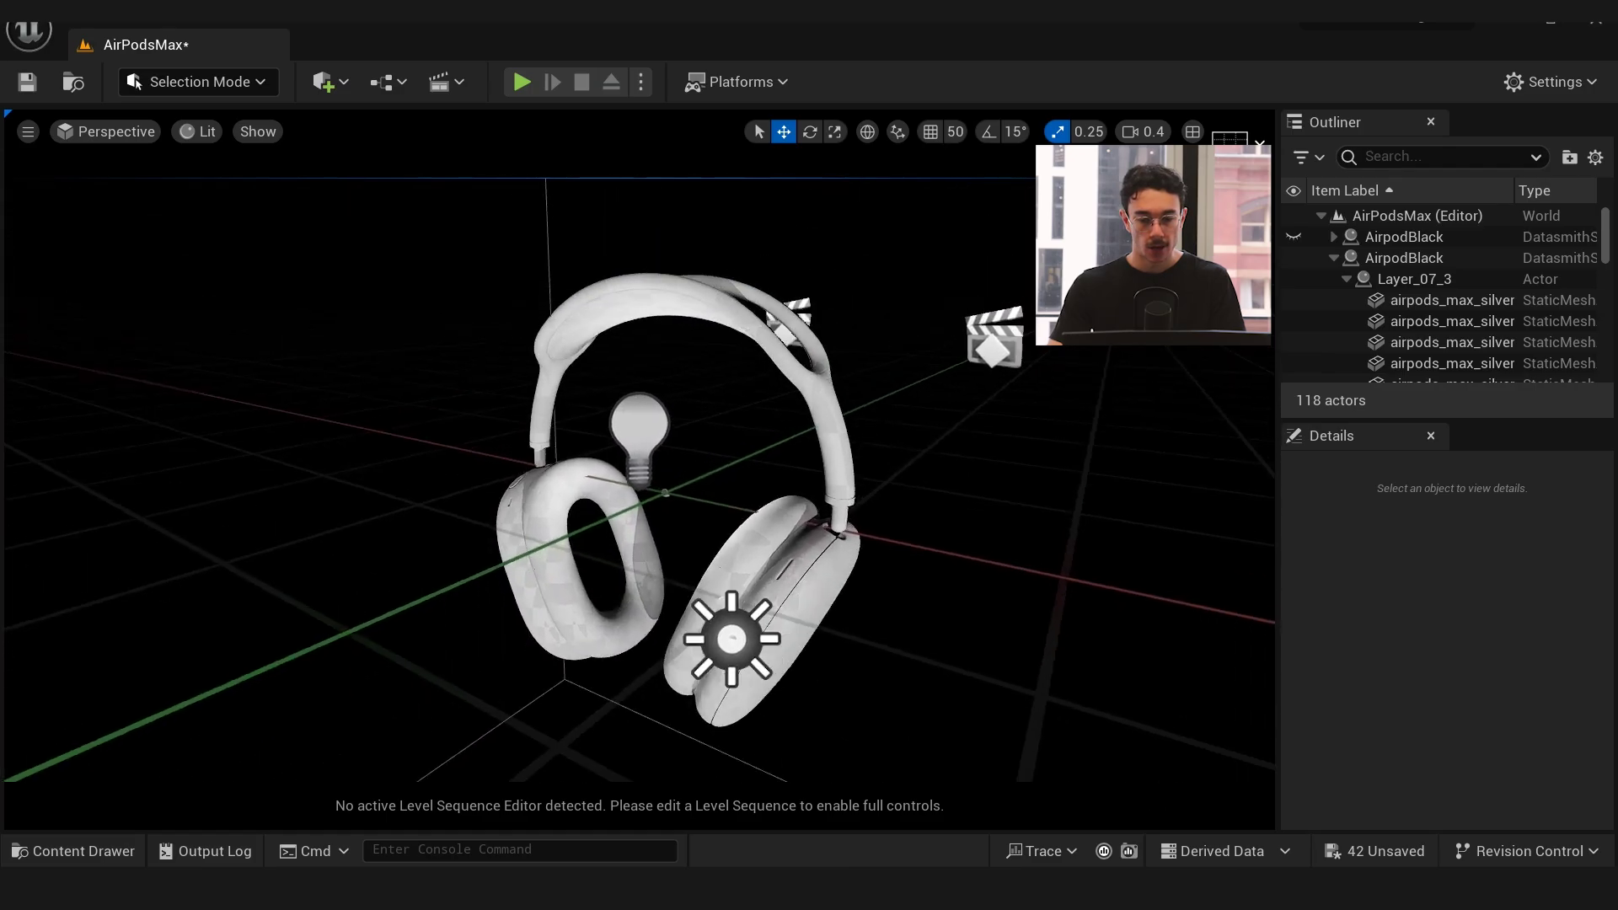
right_drag(546, 394, 613, 360)
alt+drag(613, 360, 749, 402)
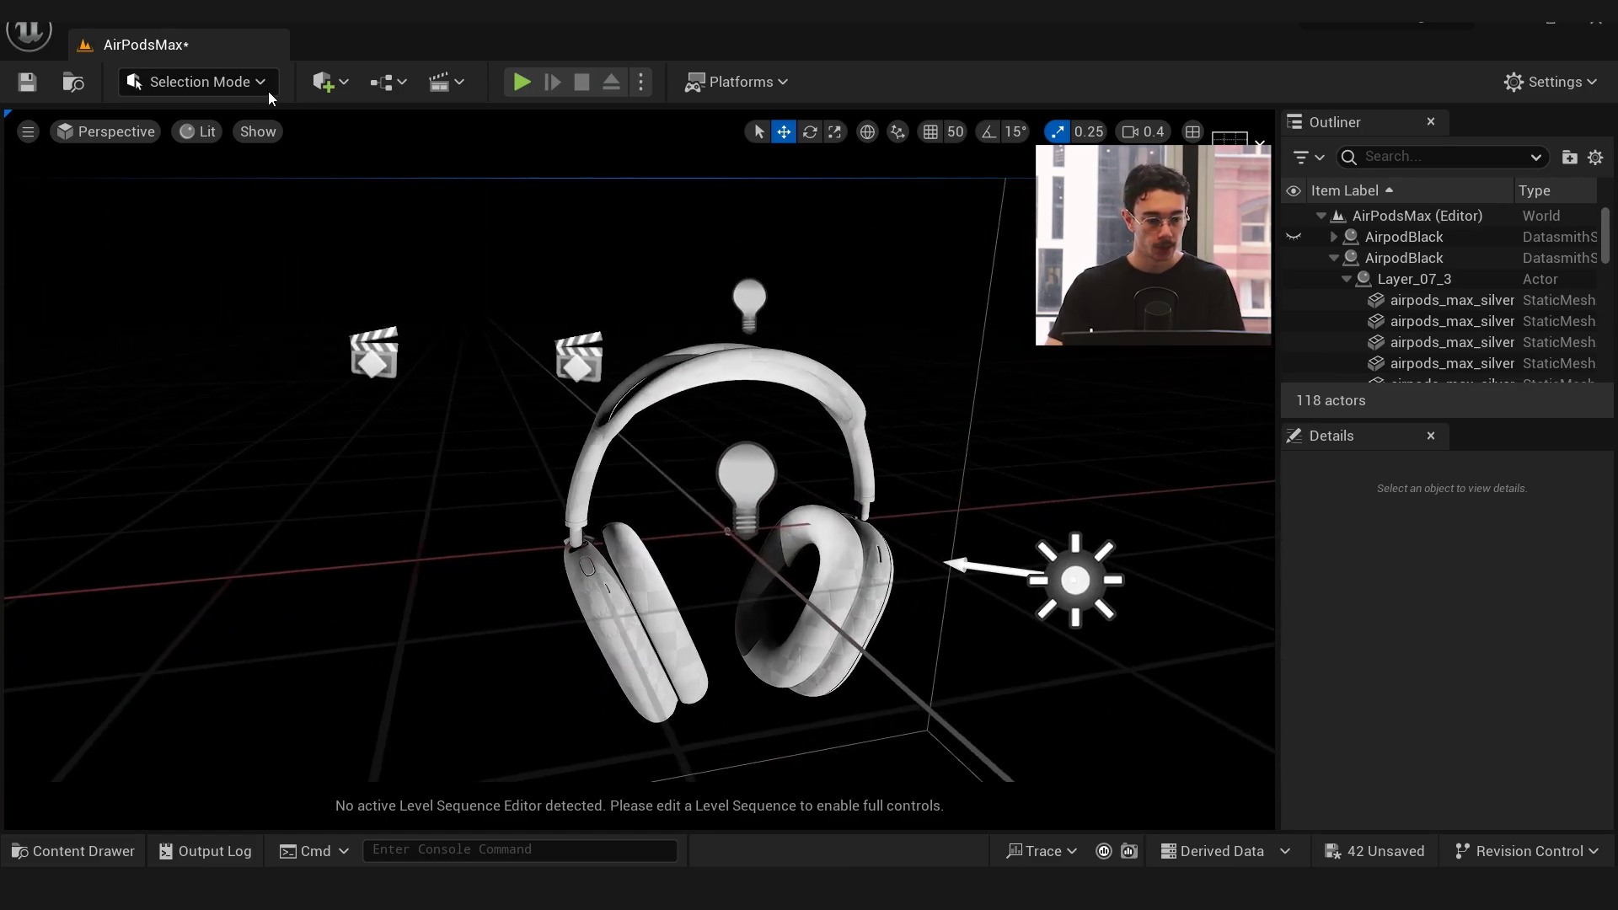
click(201, 130)
click(235, 217)
alt+drag(235, 220, 278, 227)
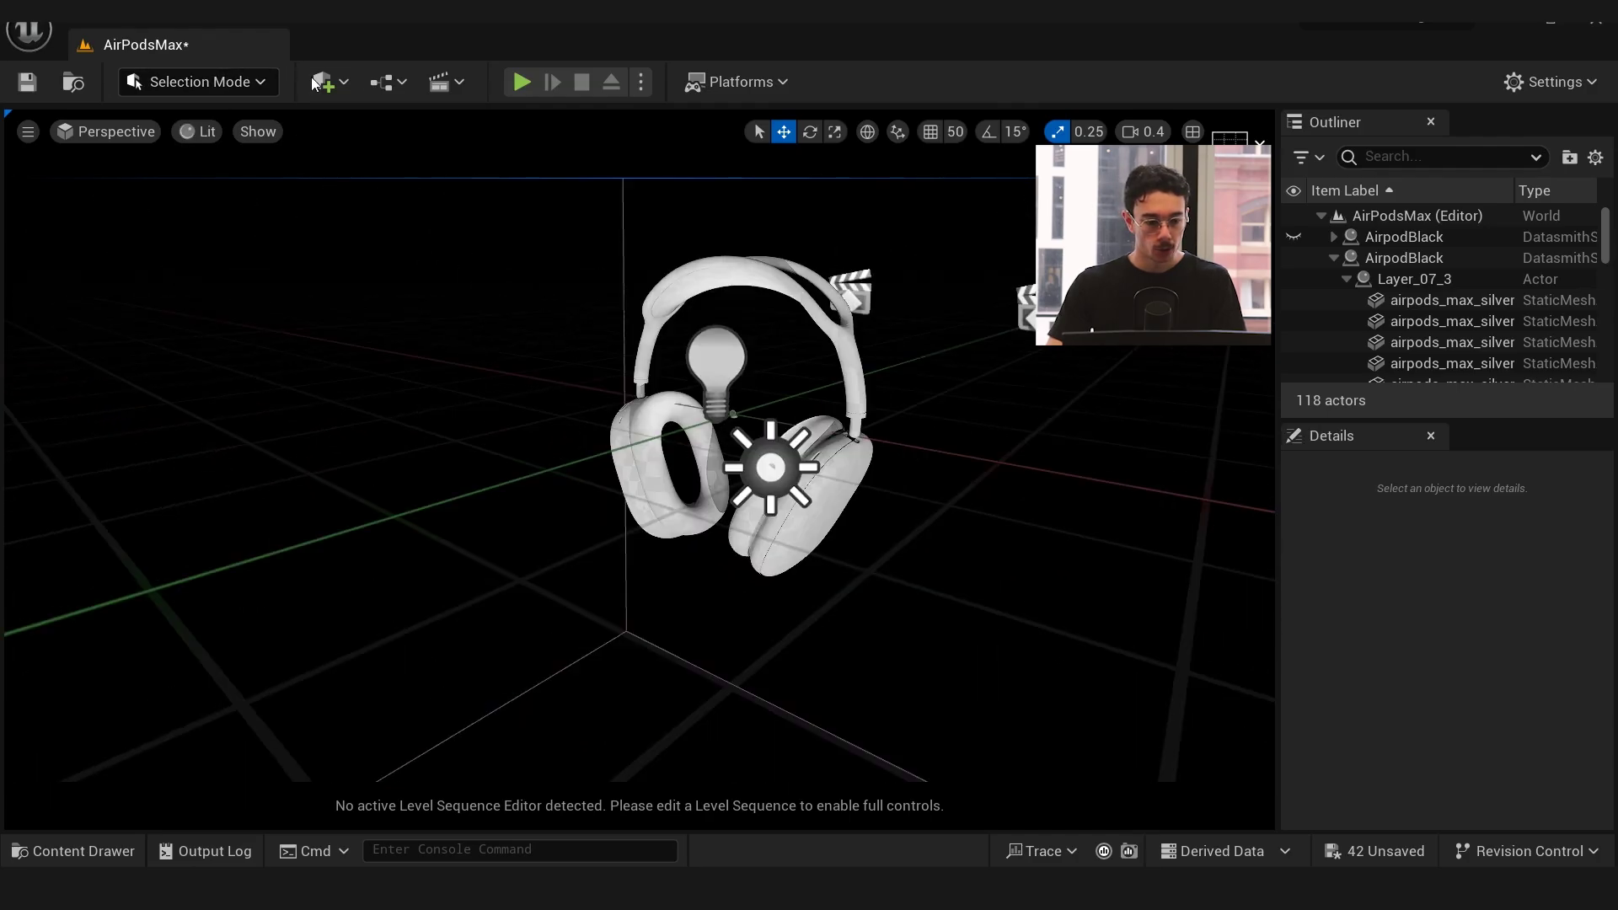
Add a Sun and Sky light actor to the level to illuminate the headphones
click(327, 81)
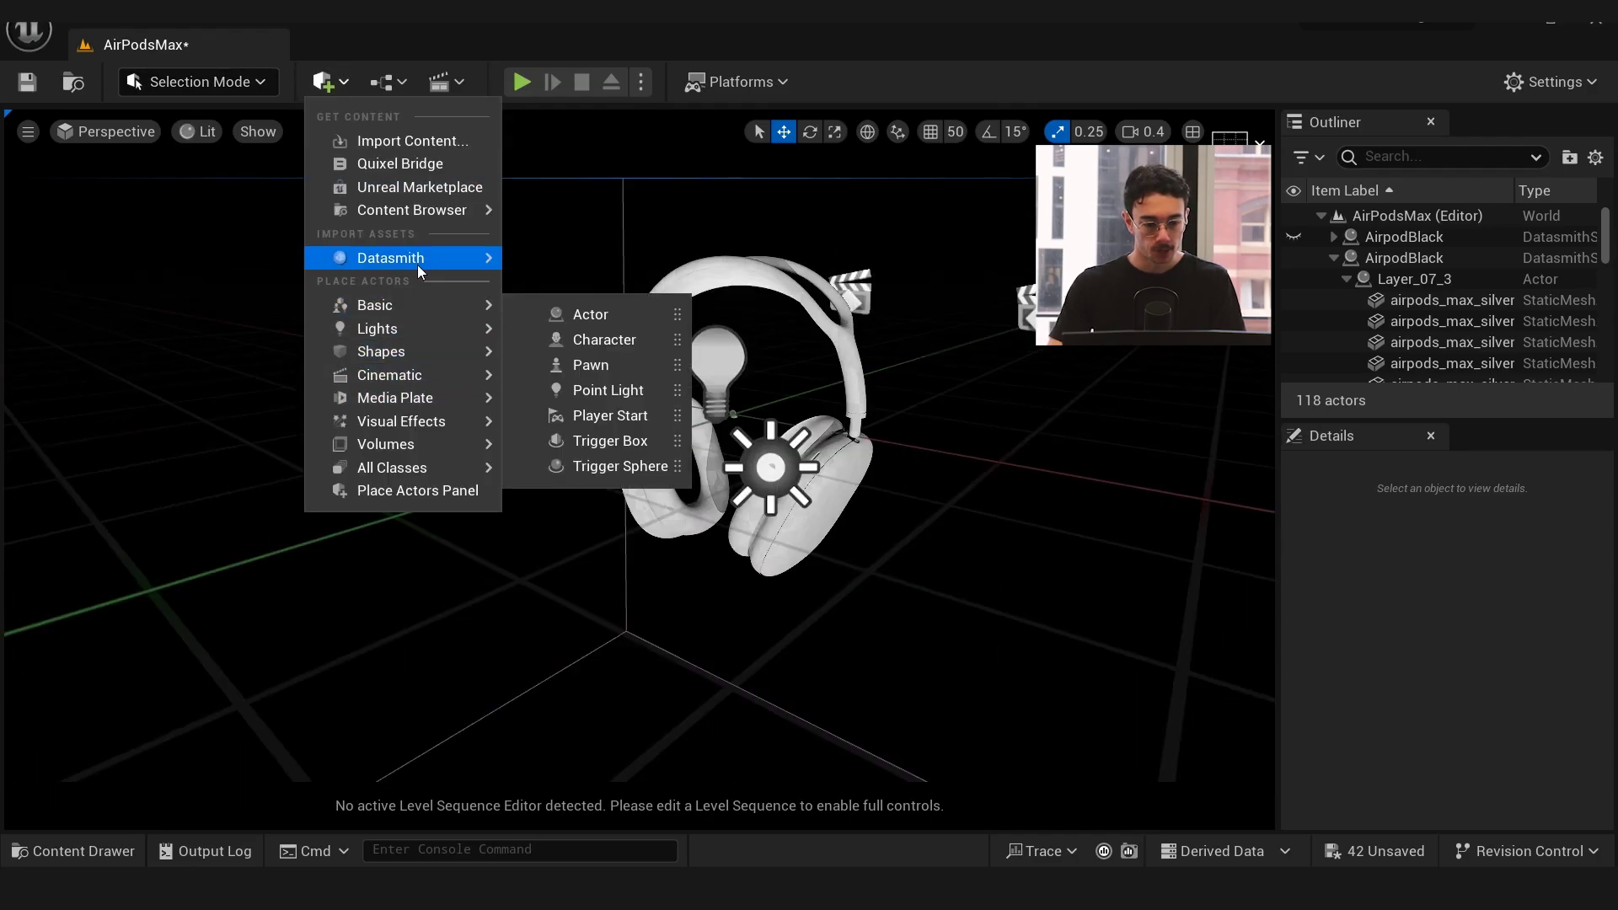
mouse_move(377, 328)
click(619, 508)
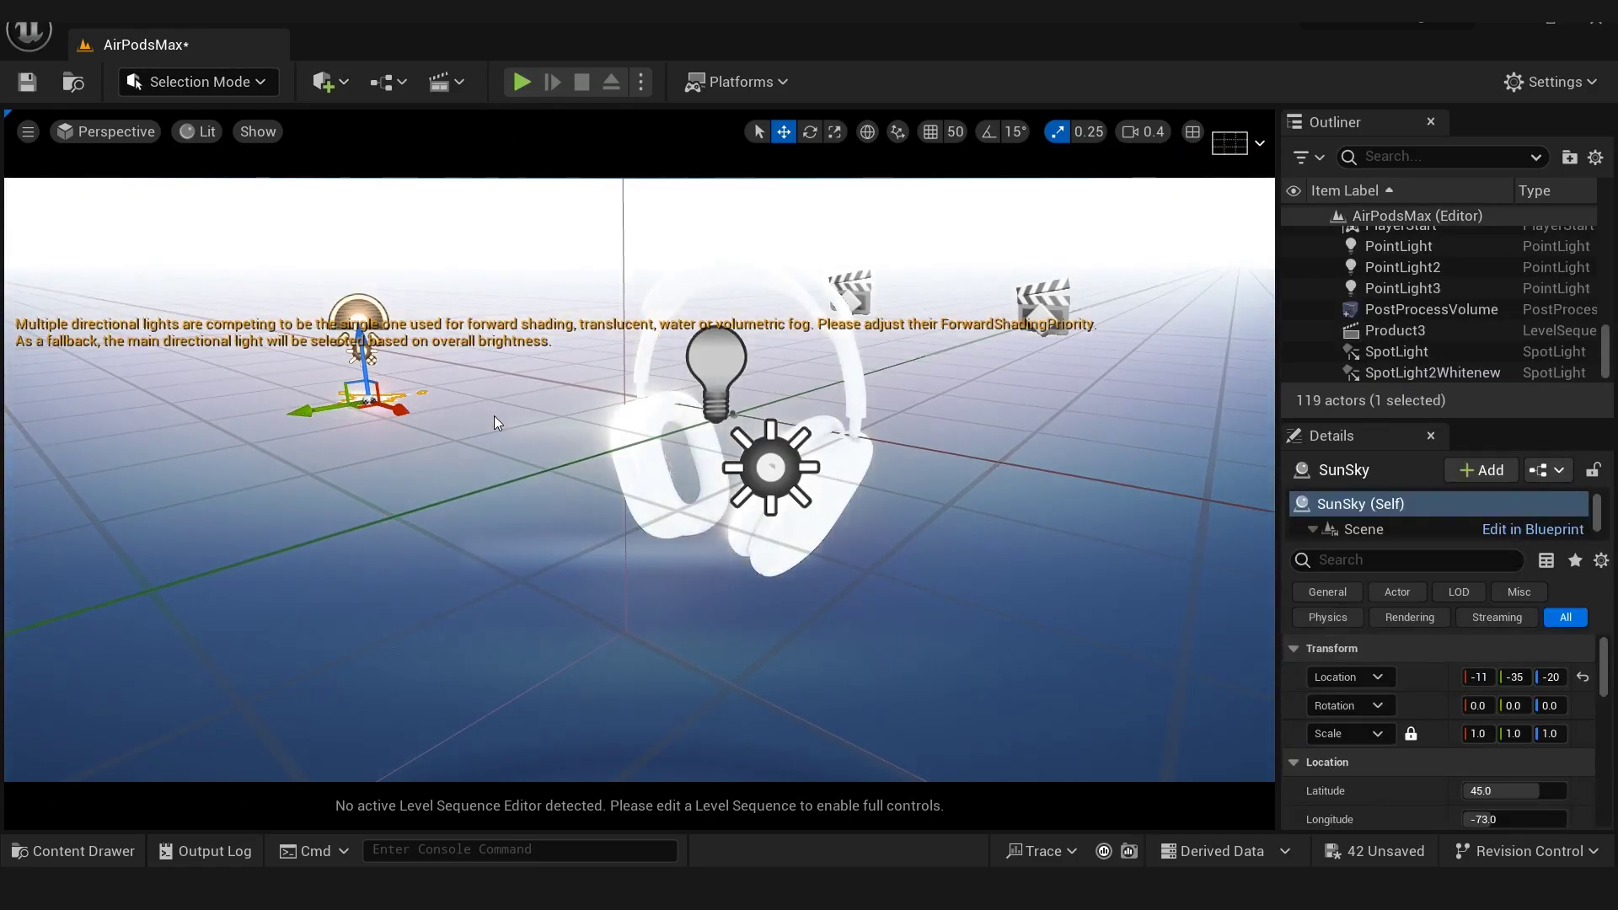
alt+drag(495, 416, 354, 320)
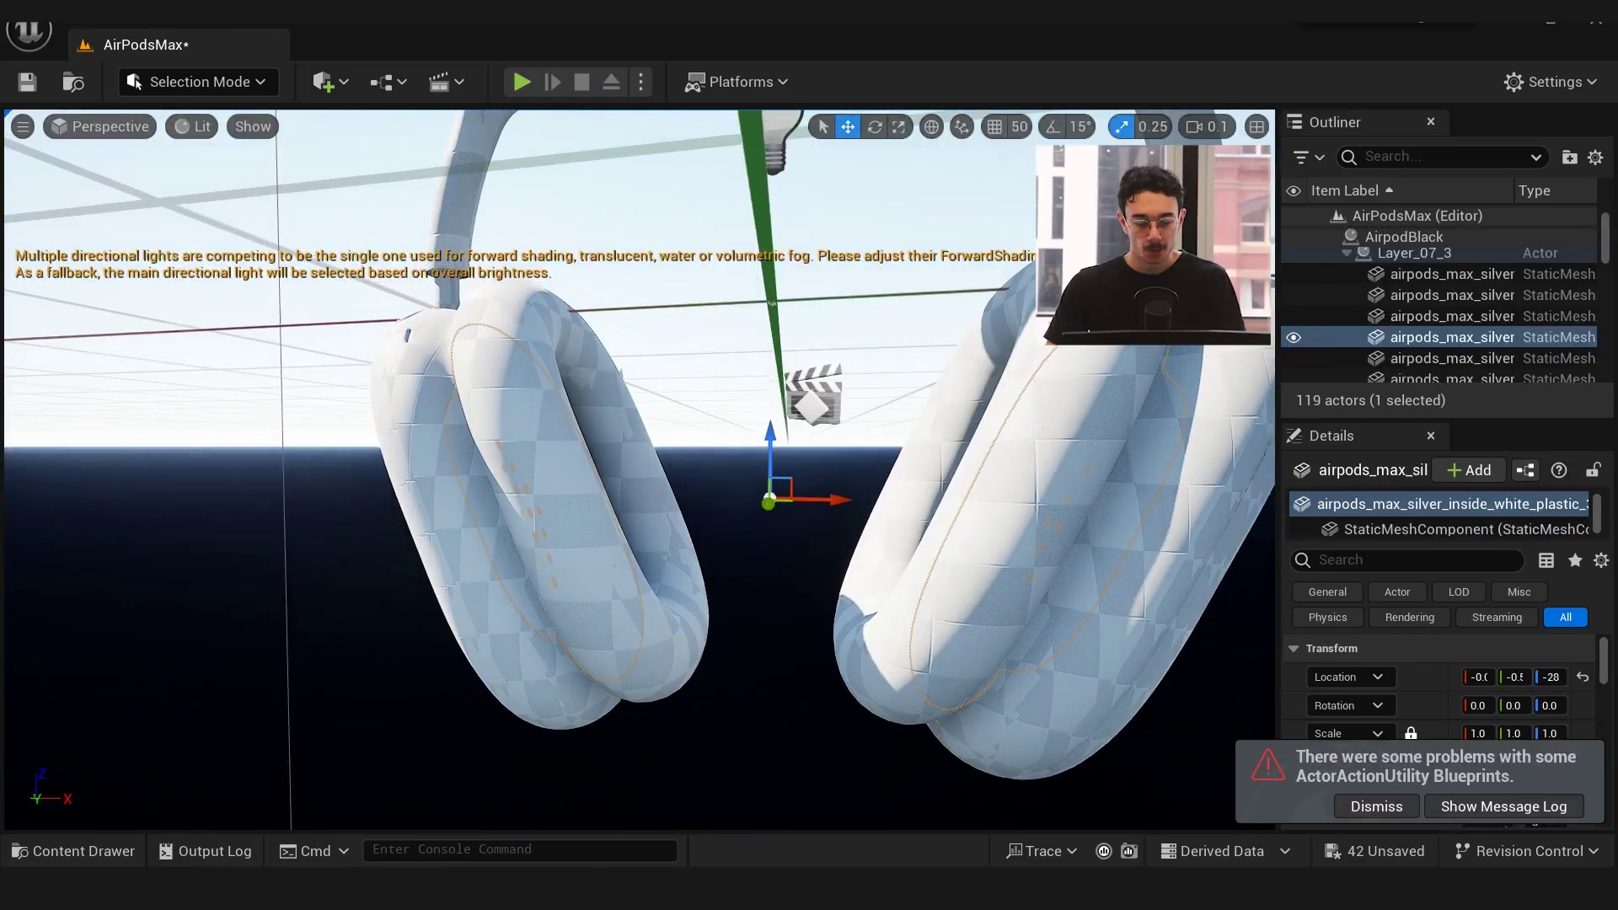
Switch to Modeling Mode and bring up its attribute tools for the selected inside white plastic mesh of the ear cups
alt+drag(769, 484, 708, 485)
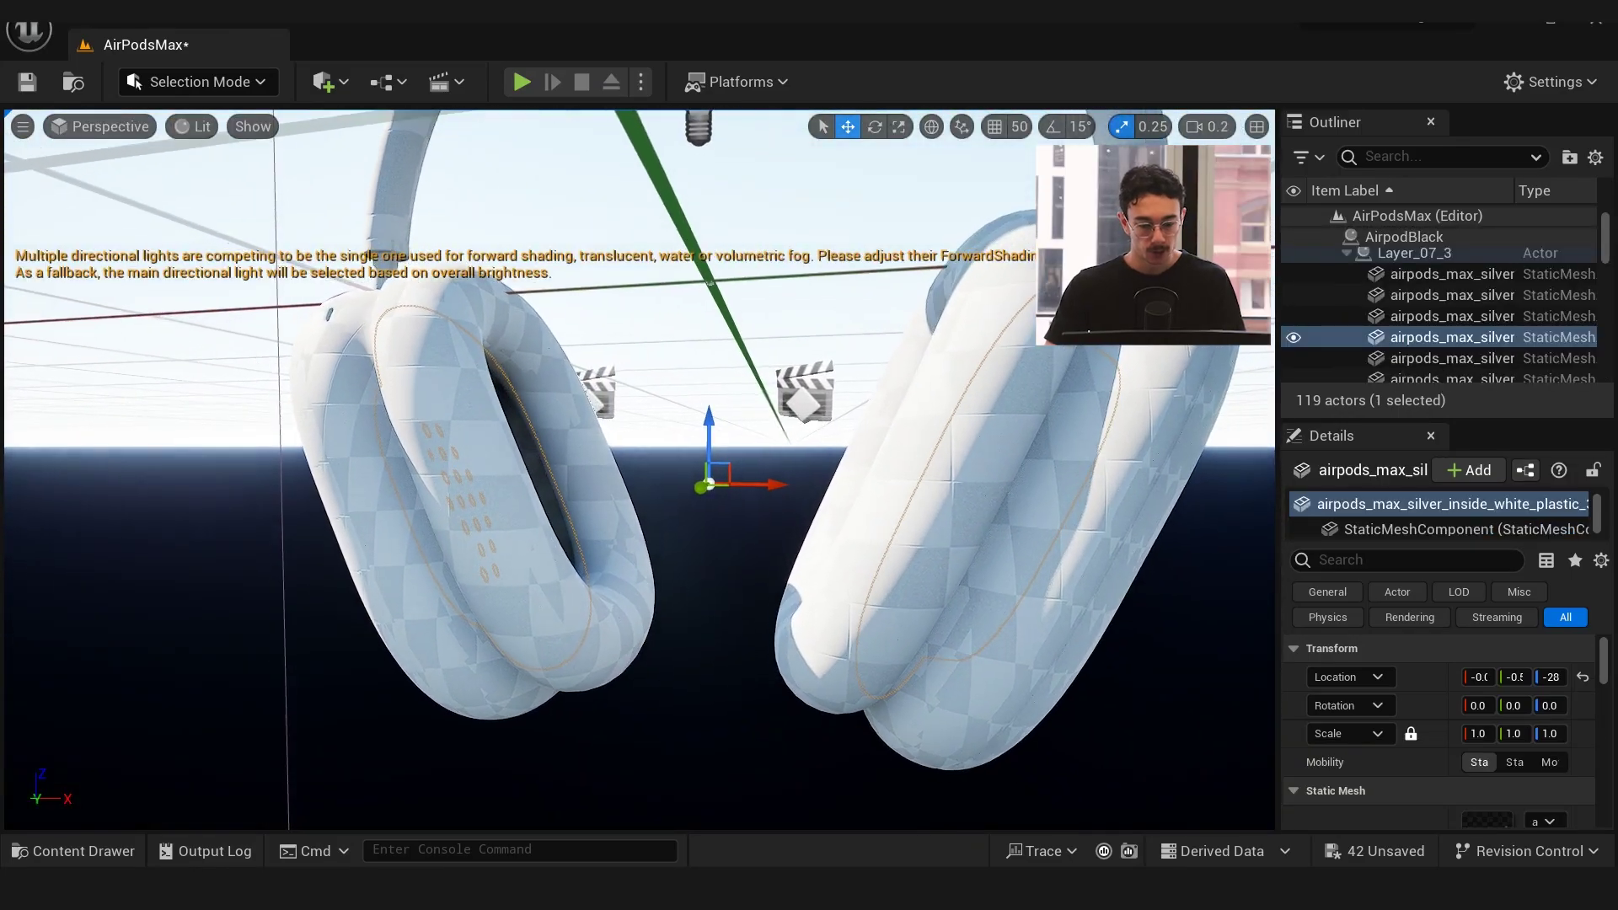
key(w)
scroll(688, 569, up, 1)
right_drag(688, 569, 573, 561)
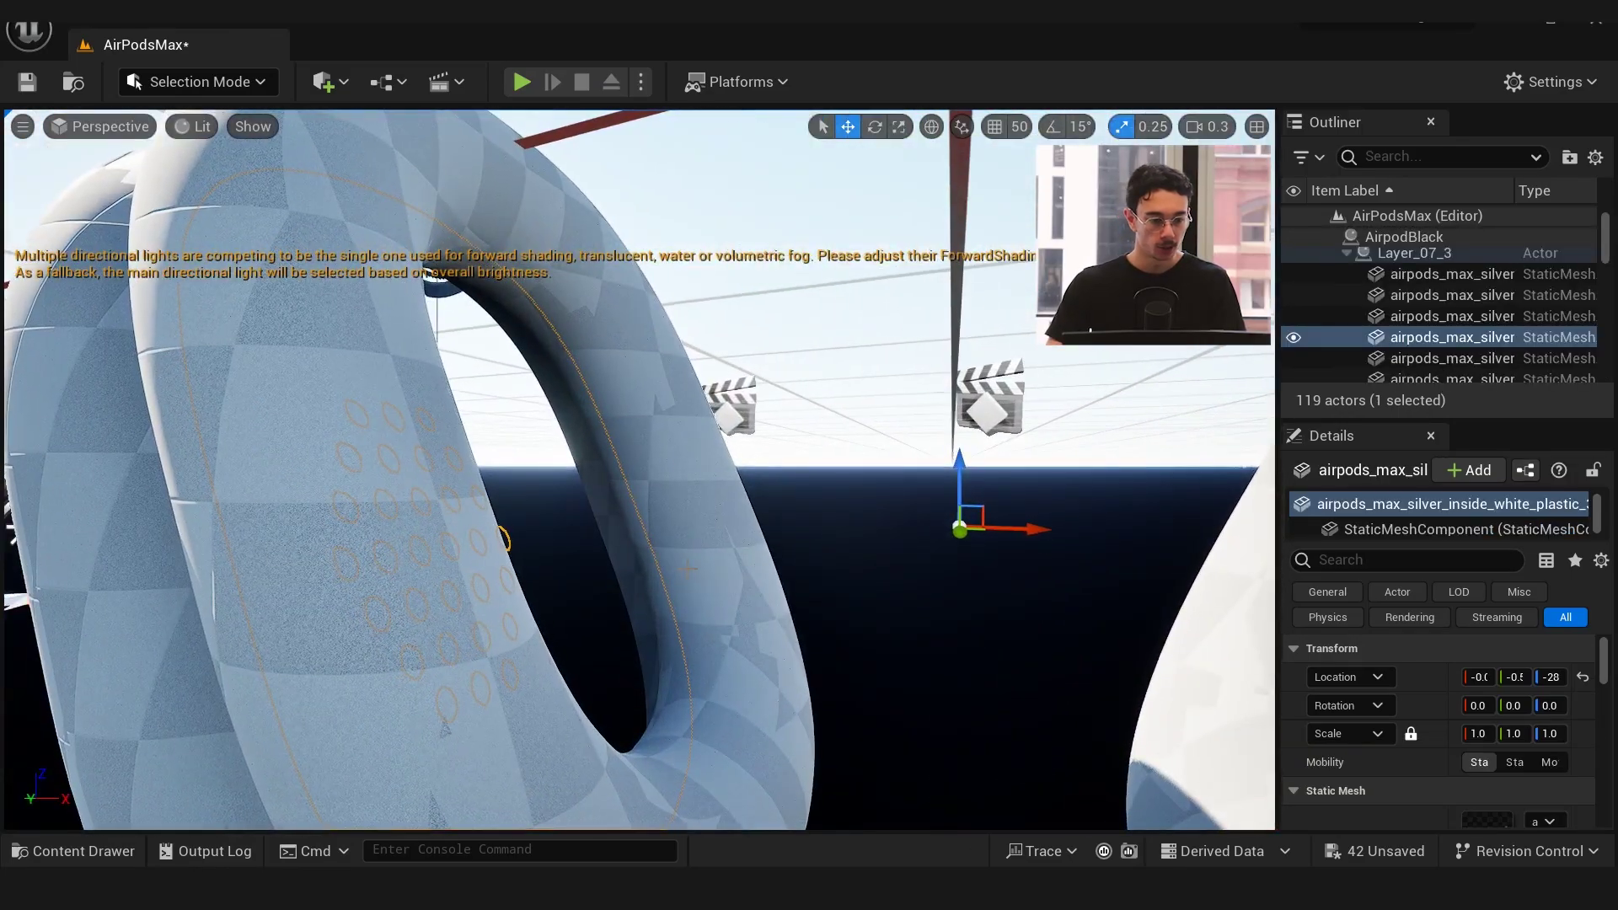
click(103, 123)
click(193, 126)
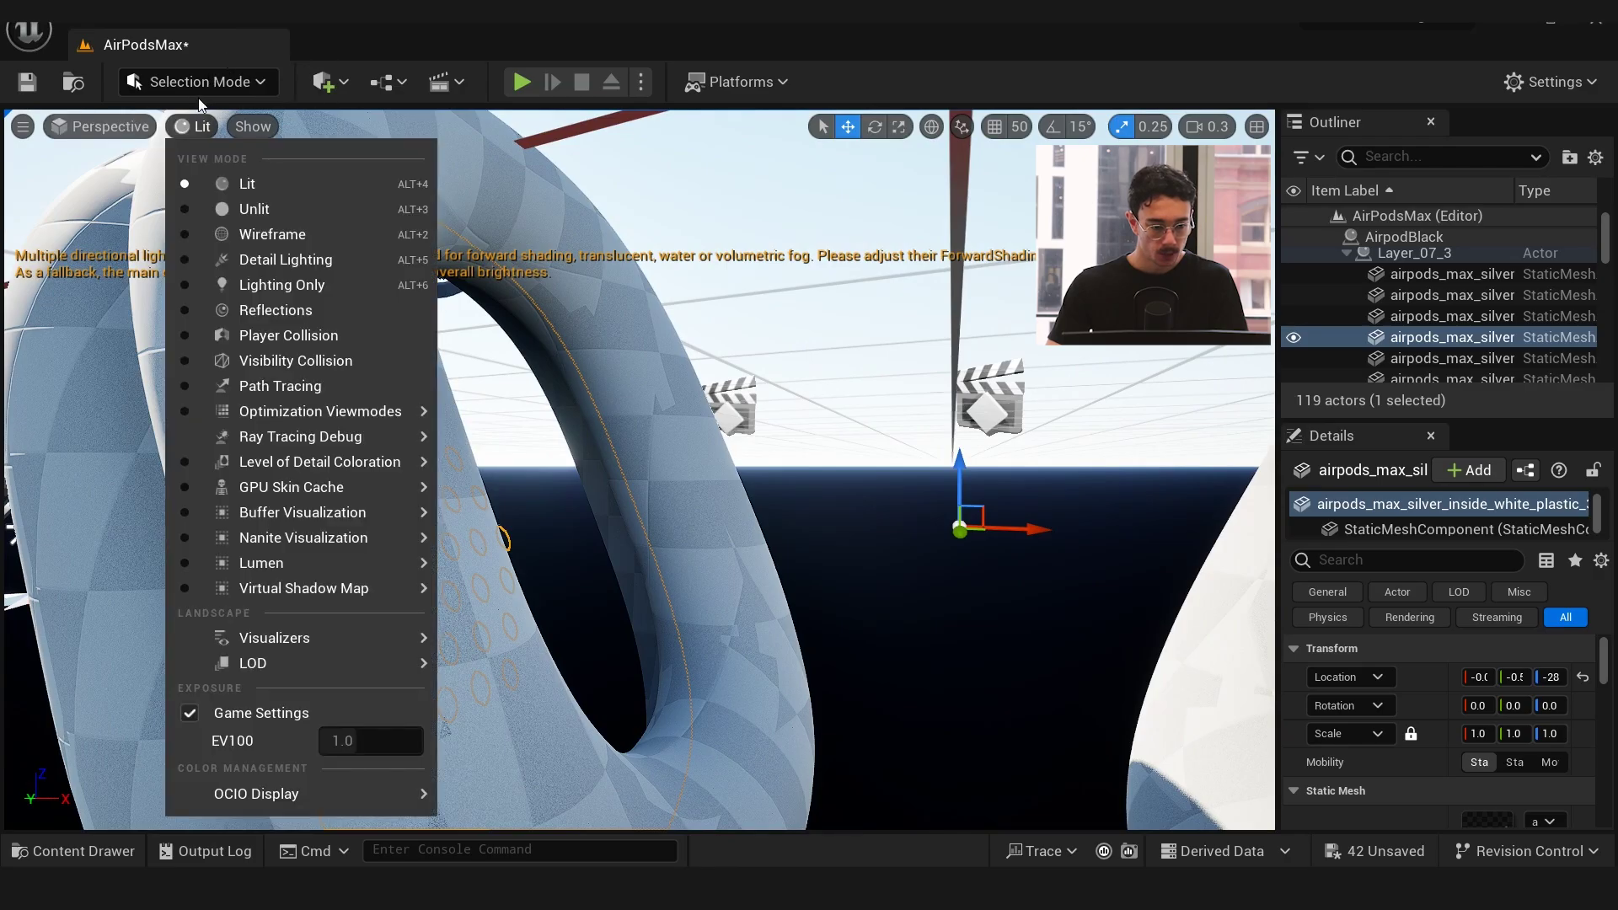
click(99, 127)
click(200, 81)
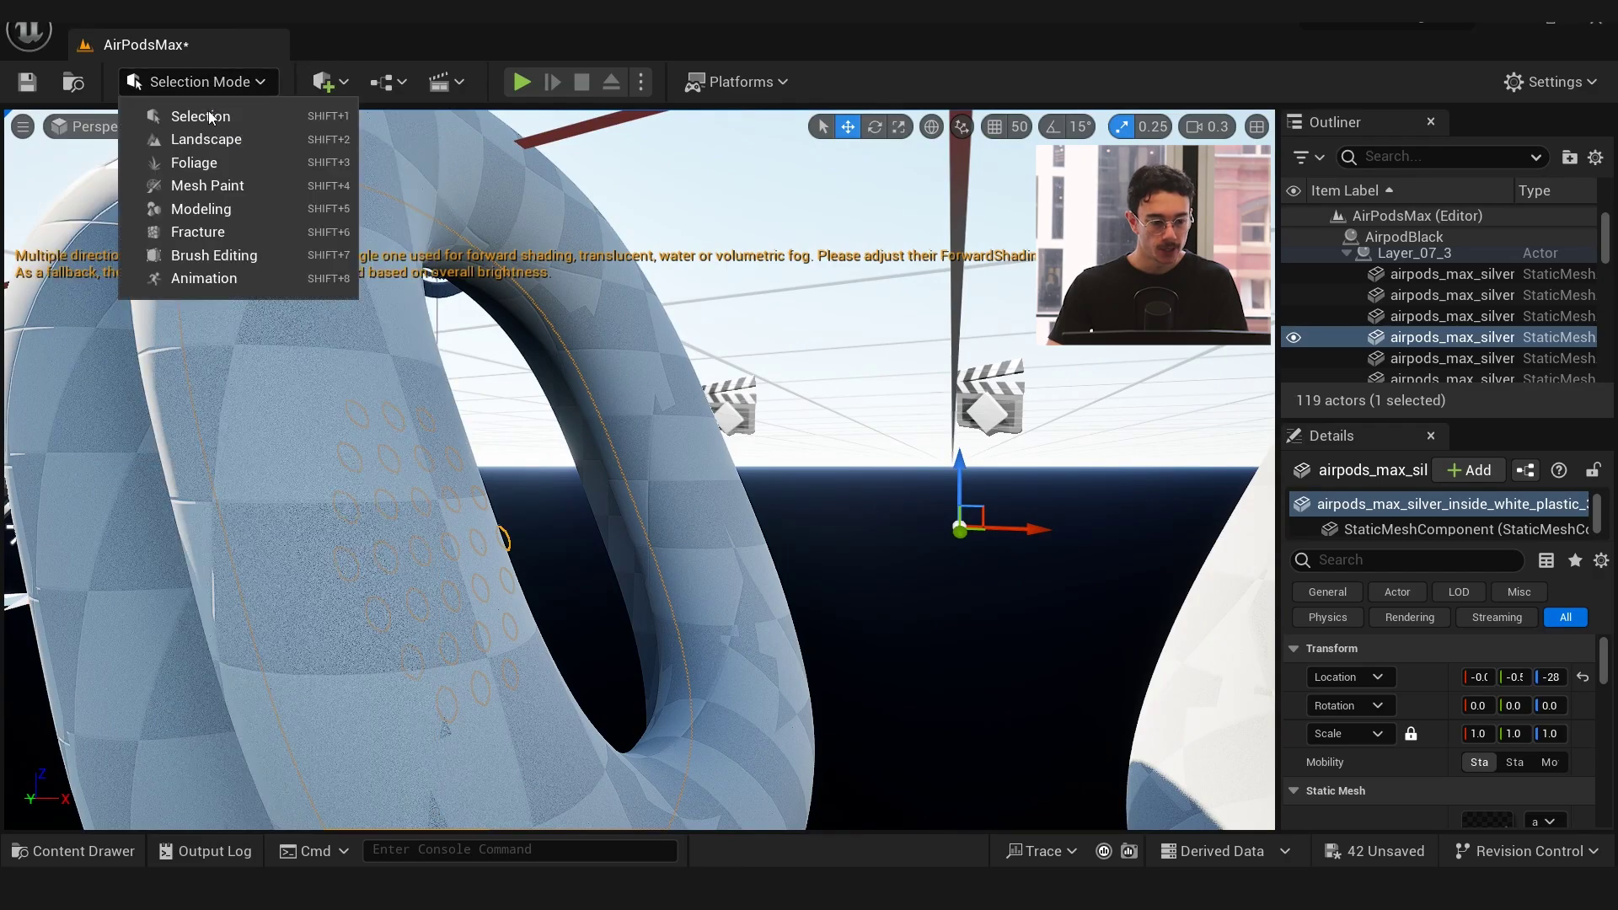
click(194, 208)
click(32, 643)
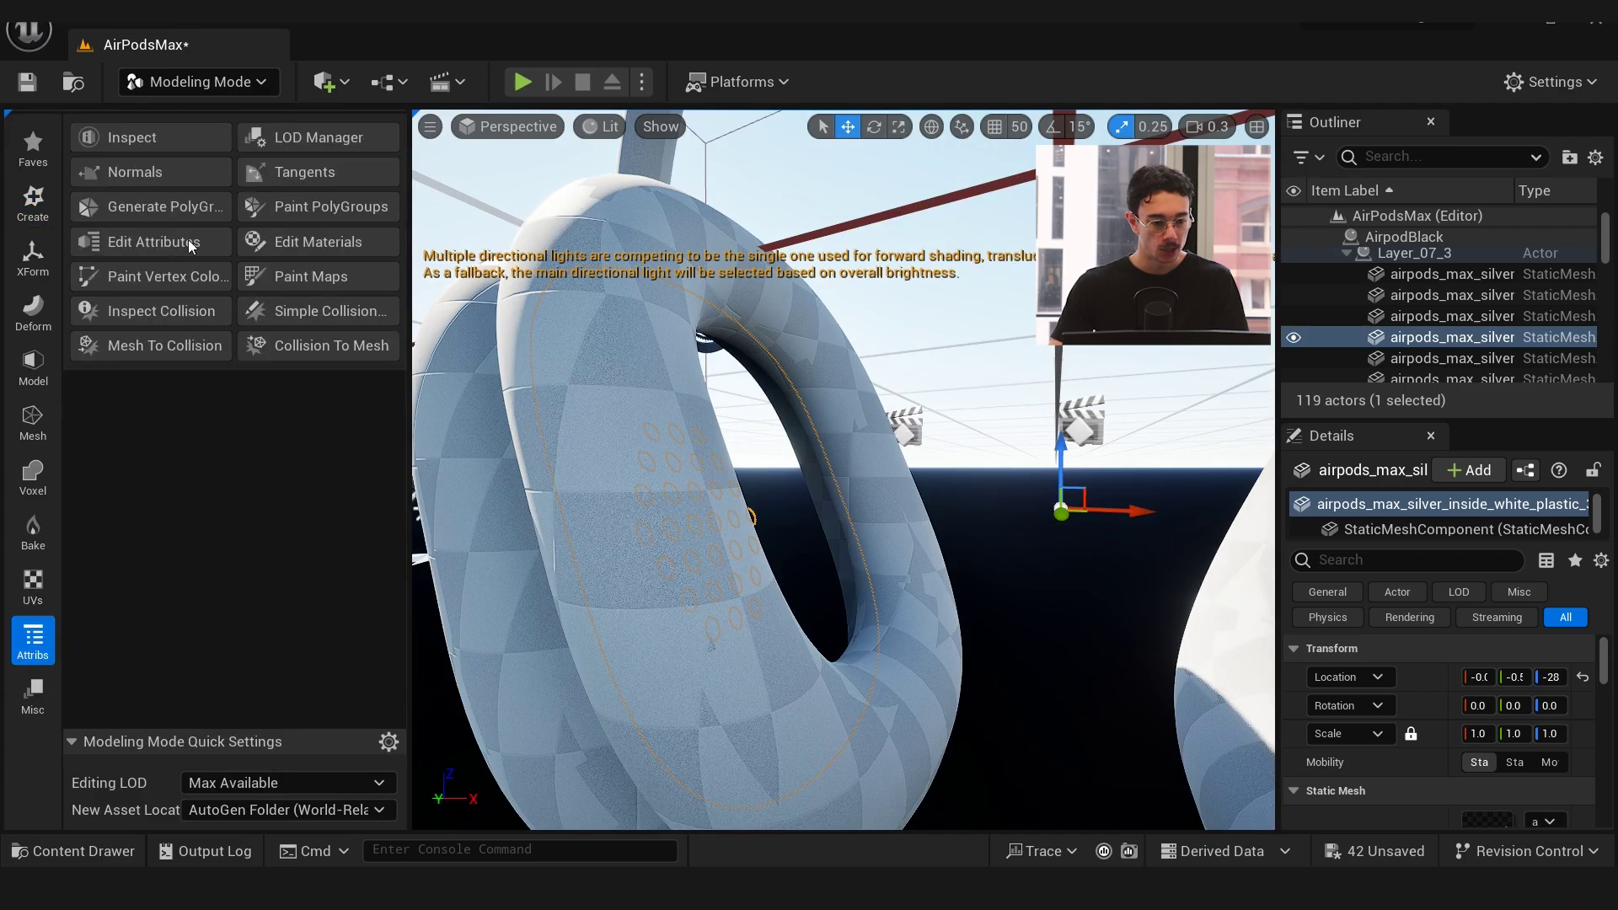
Invert the normals of the ear cups' inside white plastic mesh and accept the edit
click(131, 170)
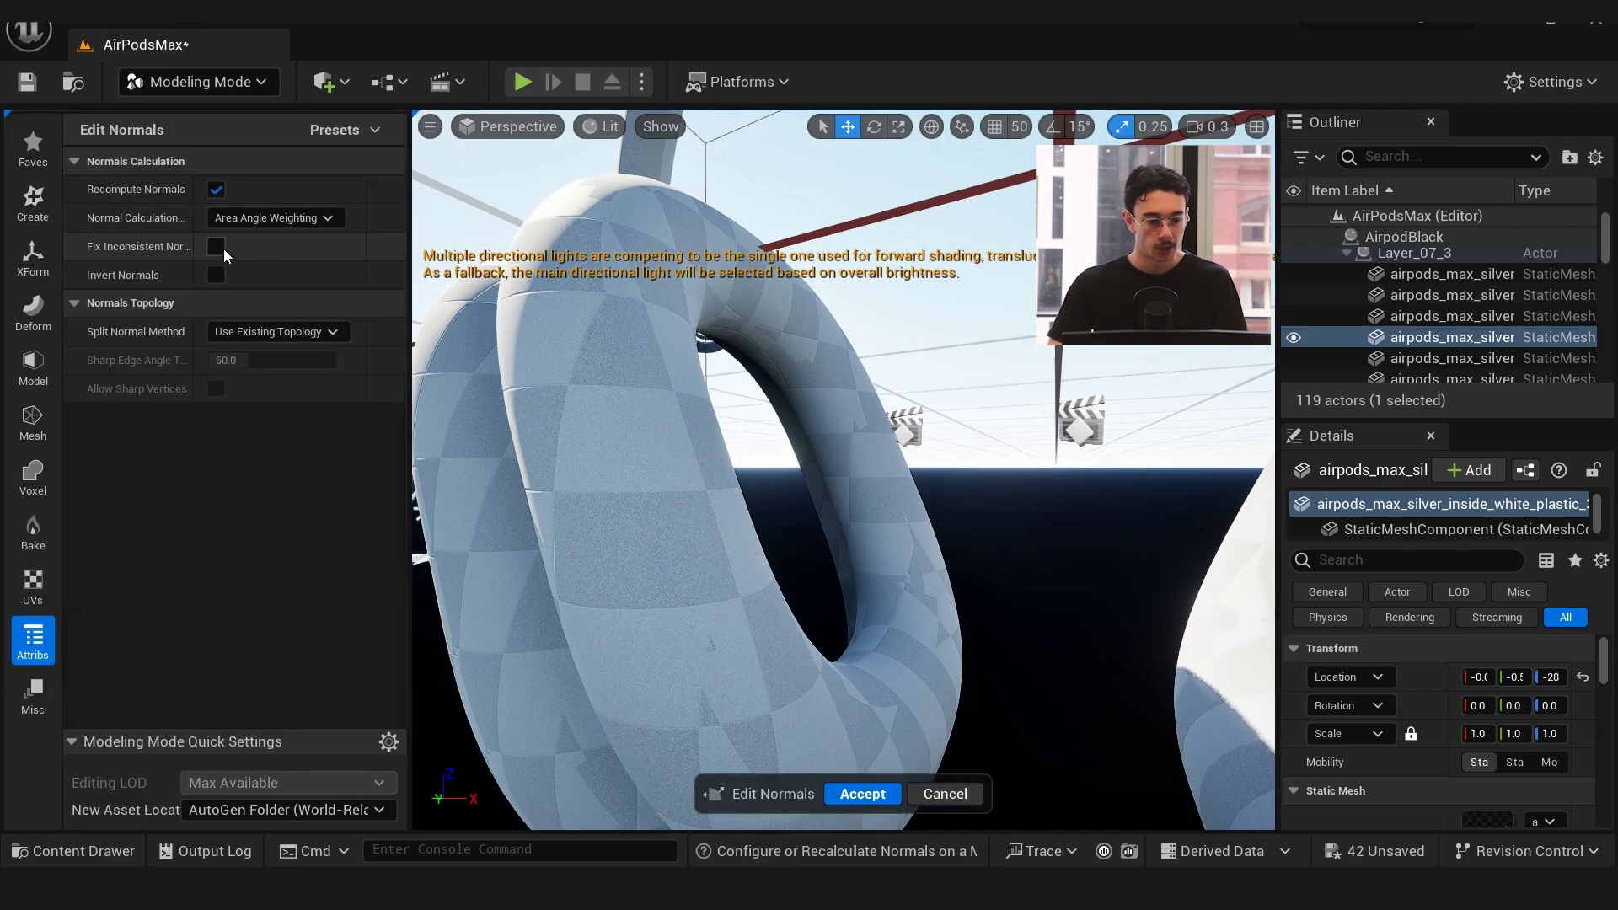
click(217, 275)
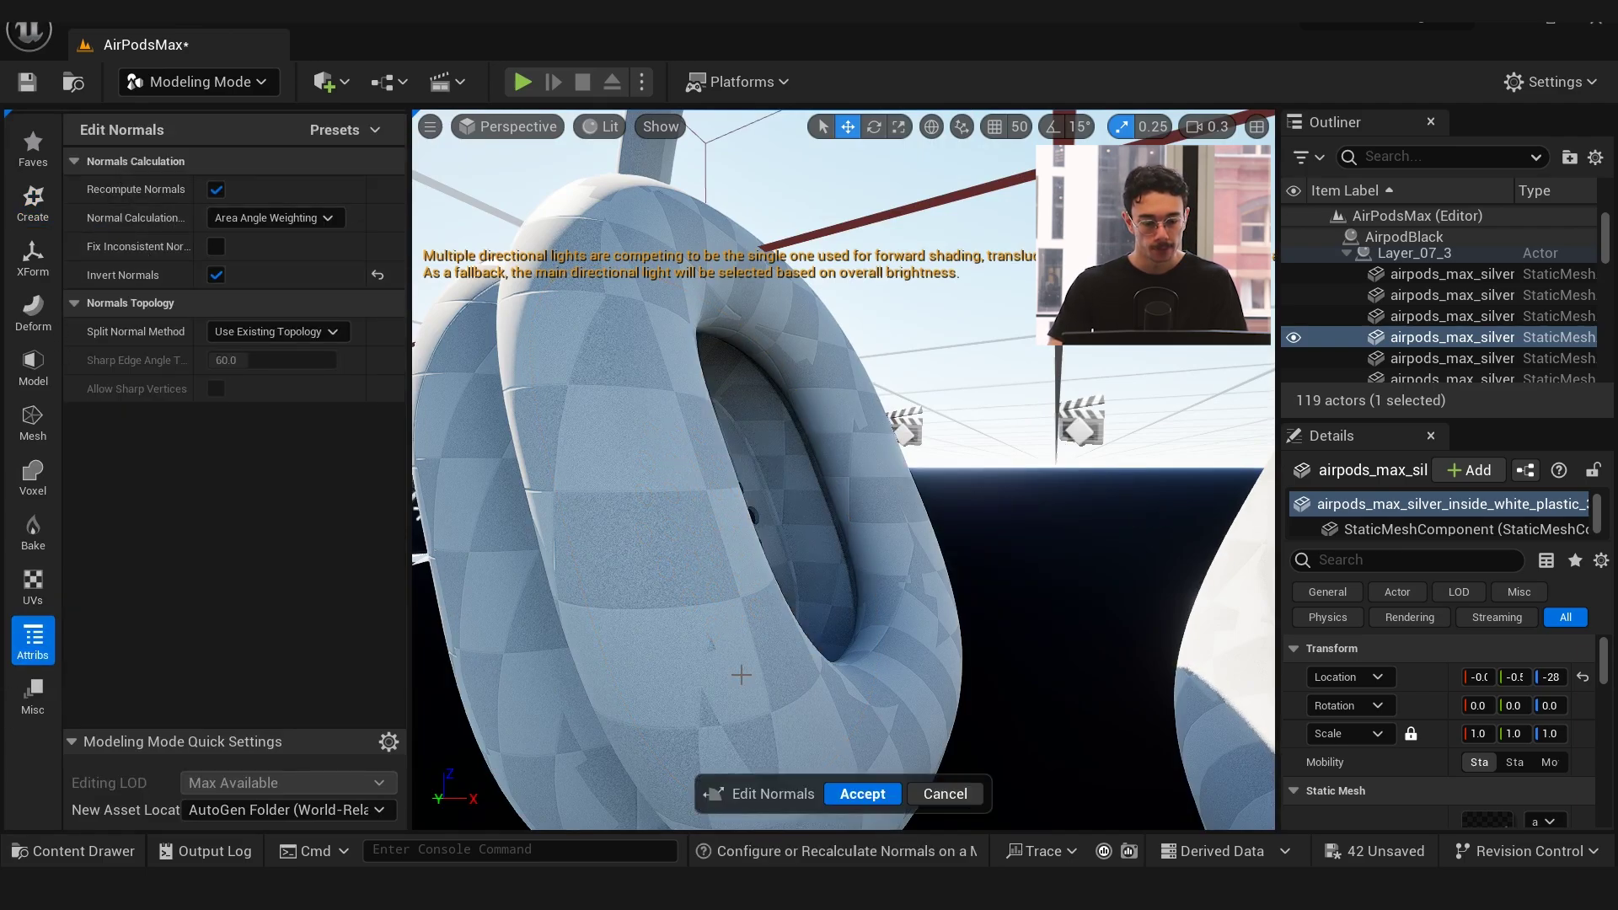
click(834, 792)
Invert the normals of the ear cups' inner white mesh, accept the edit and check both ear cups
scroll(833, 640, up, 5)
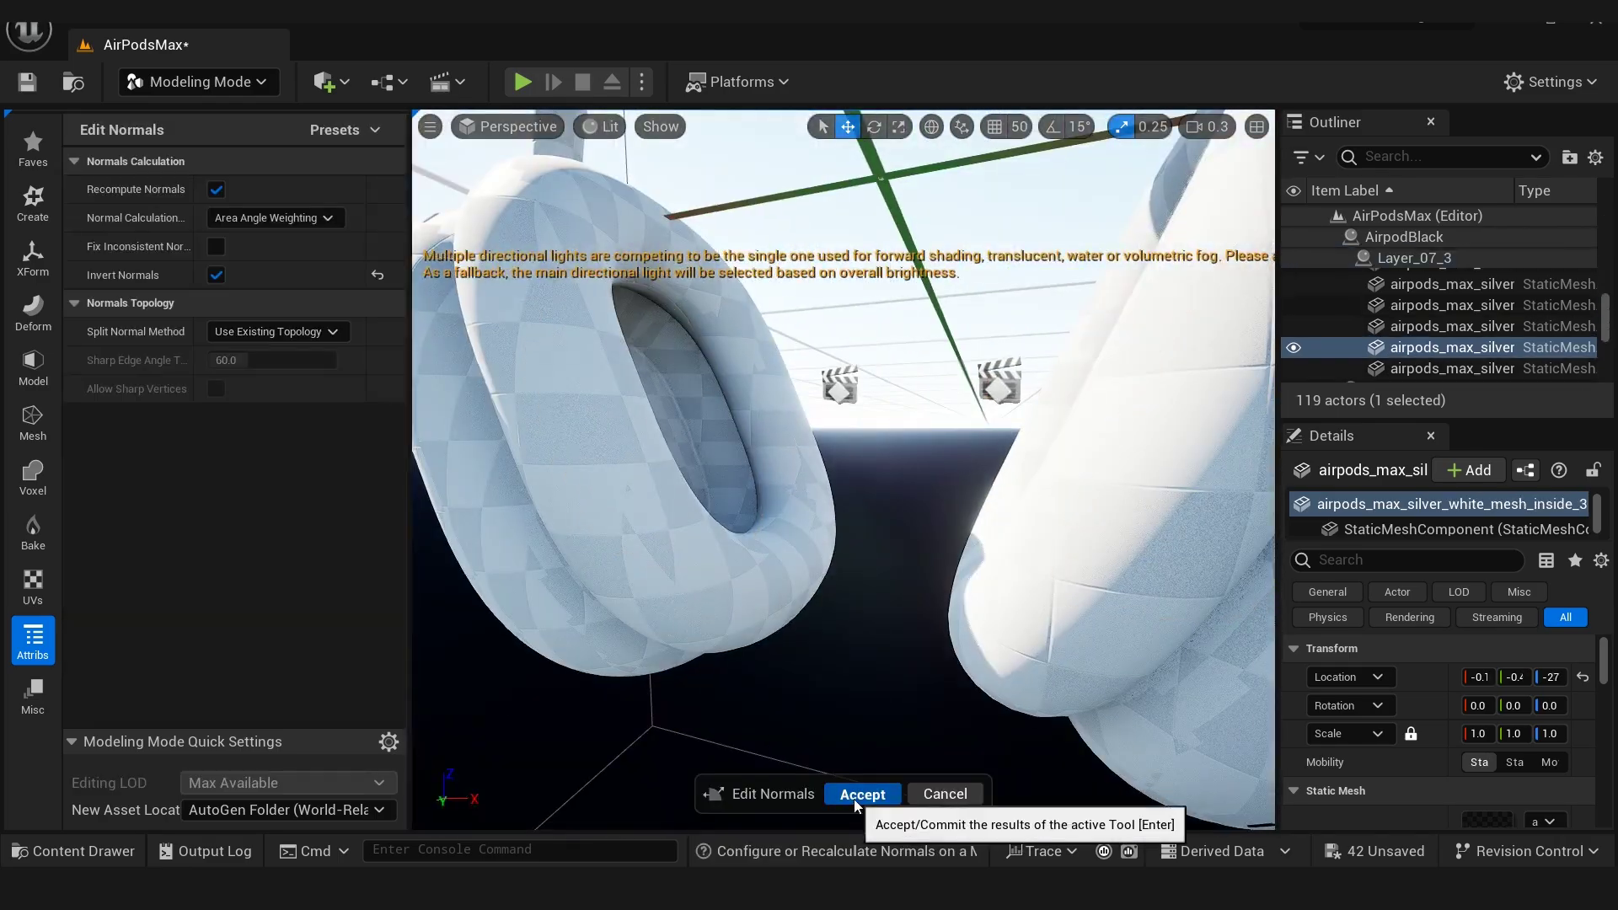
click(859, 792)
right_drag(713, 514, 905, 493)
key(a)
key(a)
right_drag(675, 493, 674, 493)
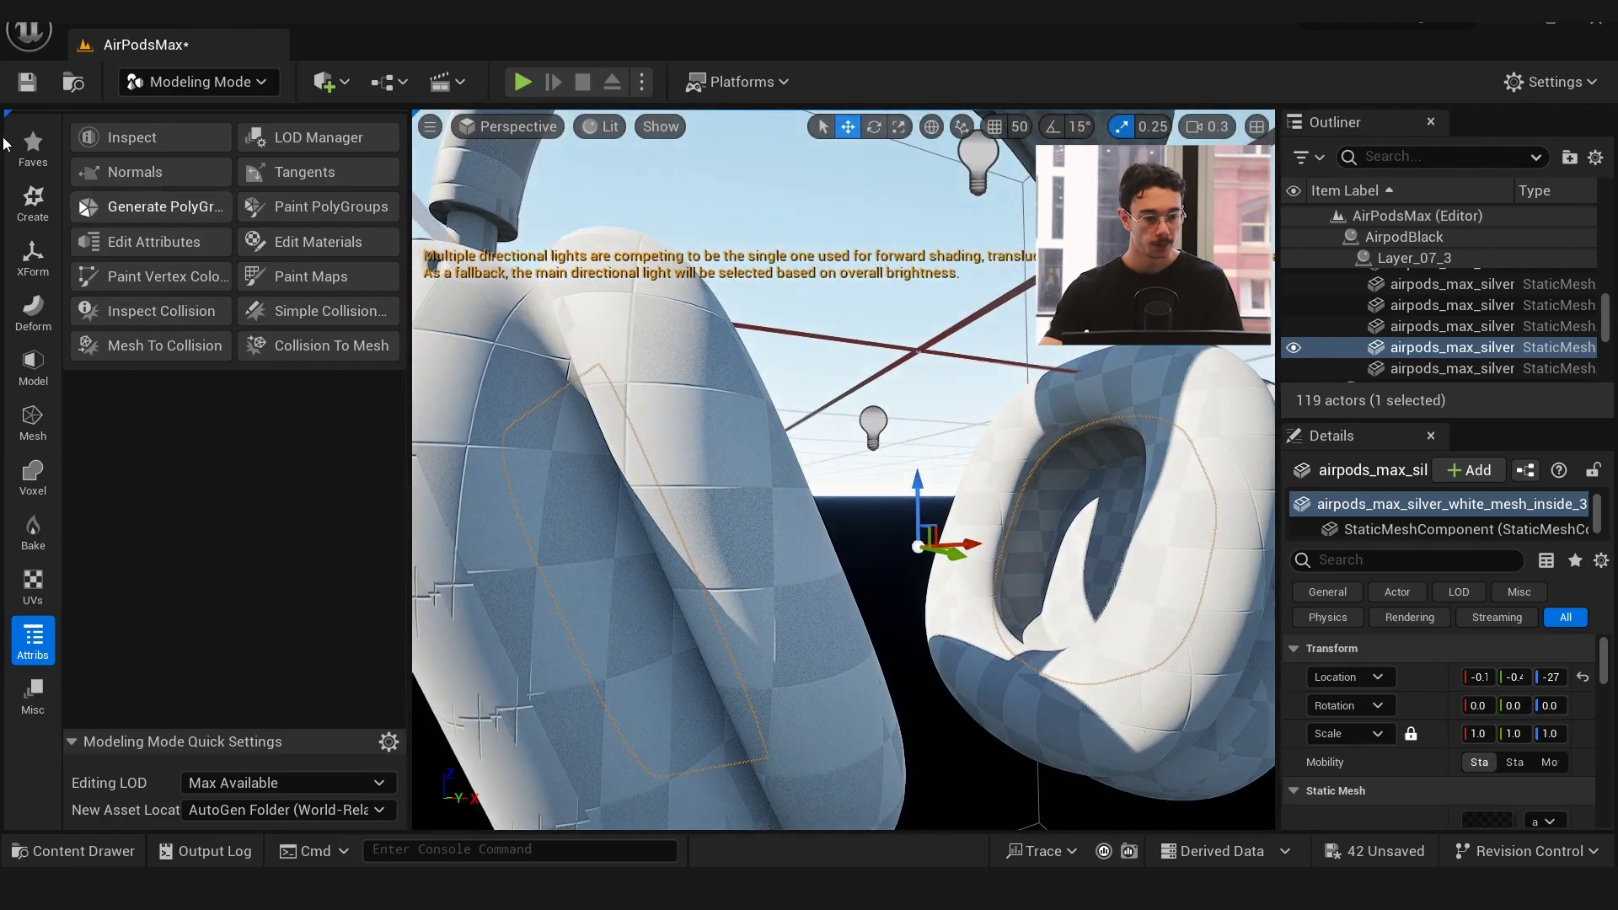
Return to Selection Mode, check the corrected ear cups from the outside and clear the selection
click(187, 84)
click(190, 112)
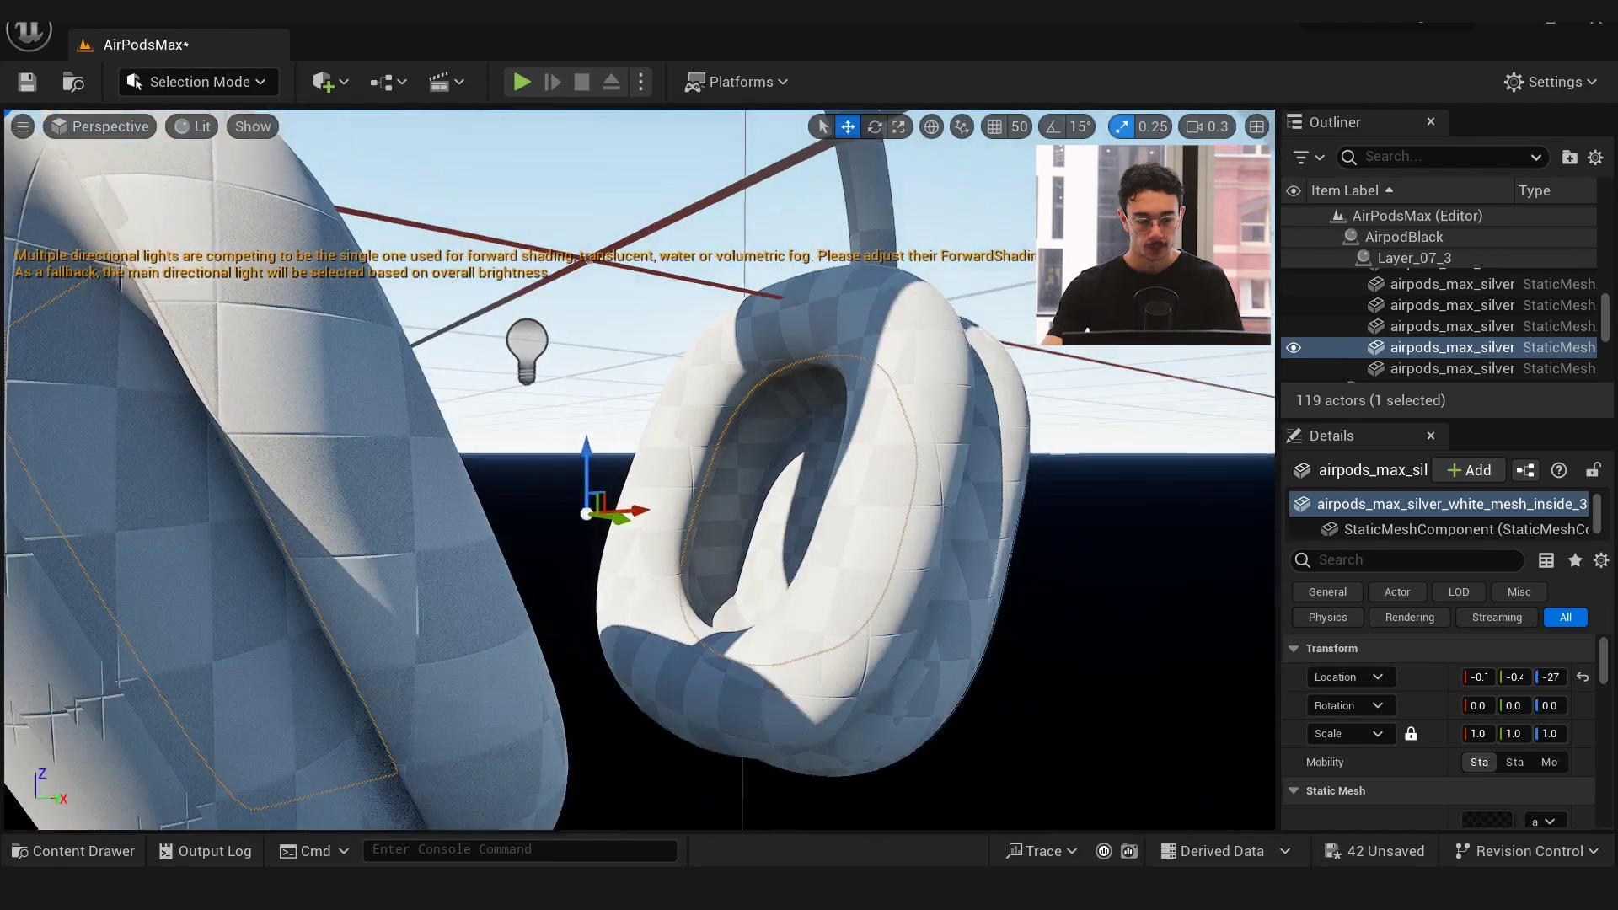
right_drag(639, 469, 472, 547)
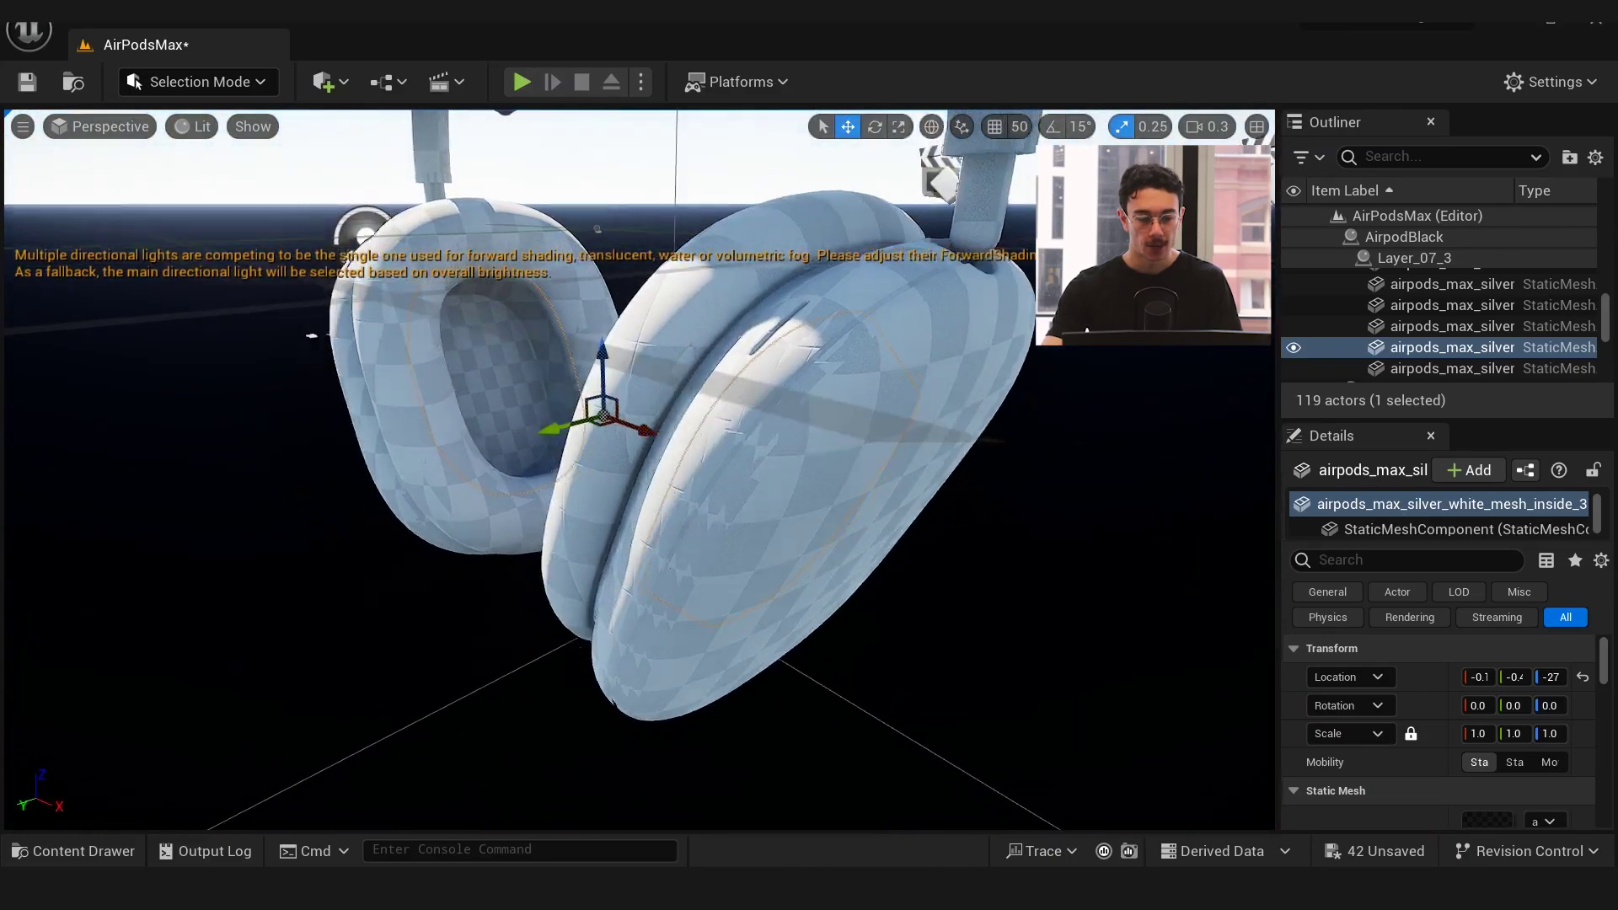
right_drag(530, 489, 523, 489)
key(Escape)
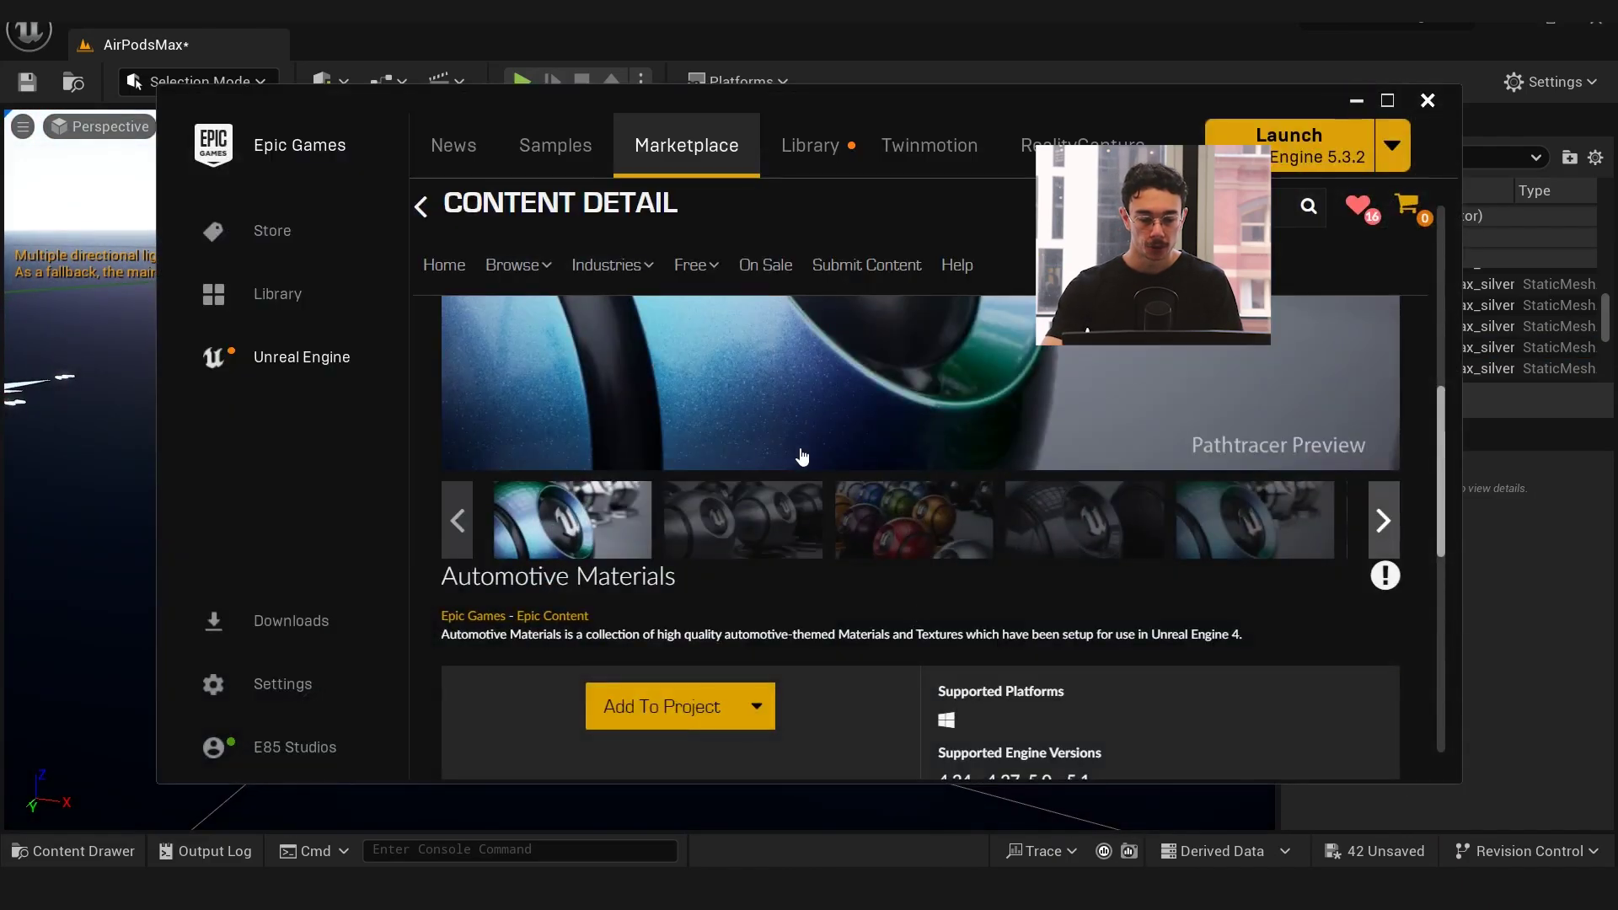
Switch to the Epic Games Launcher and review the Automotive Materials marketplace page, including its supported engine versions
scroll(856, 452, down, 4)
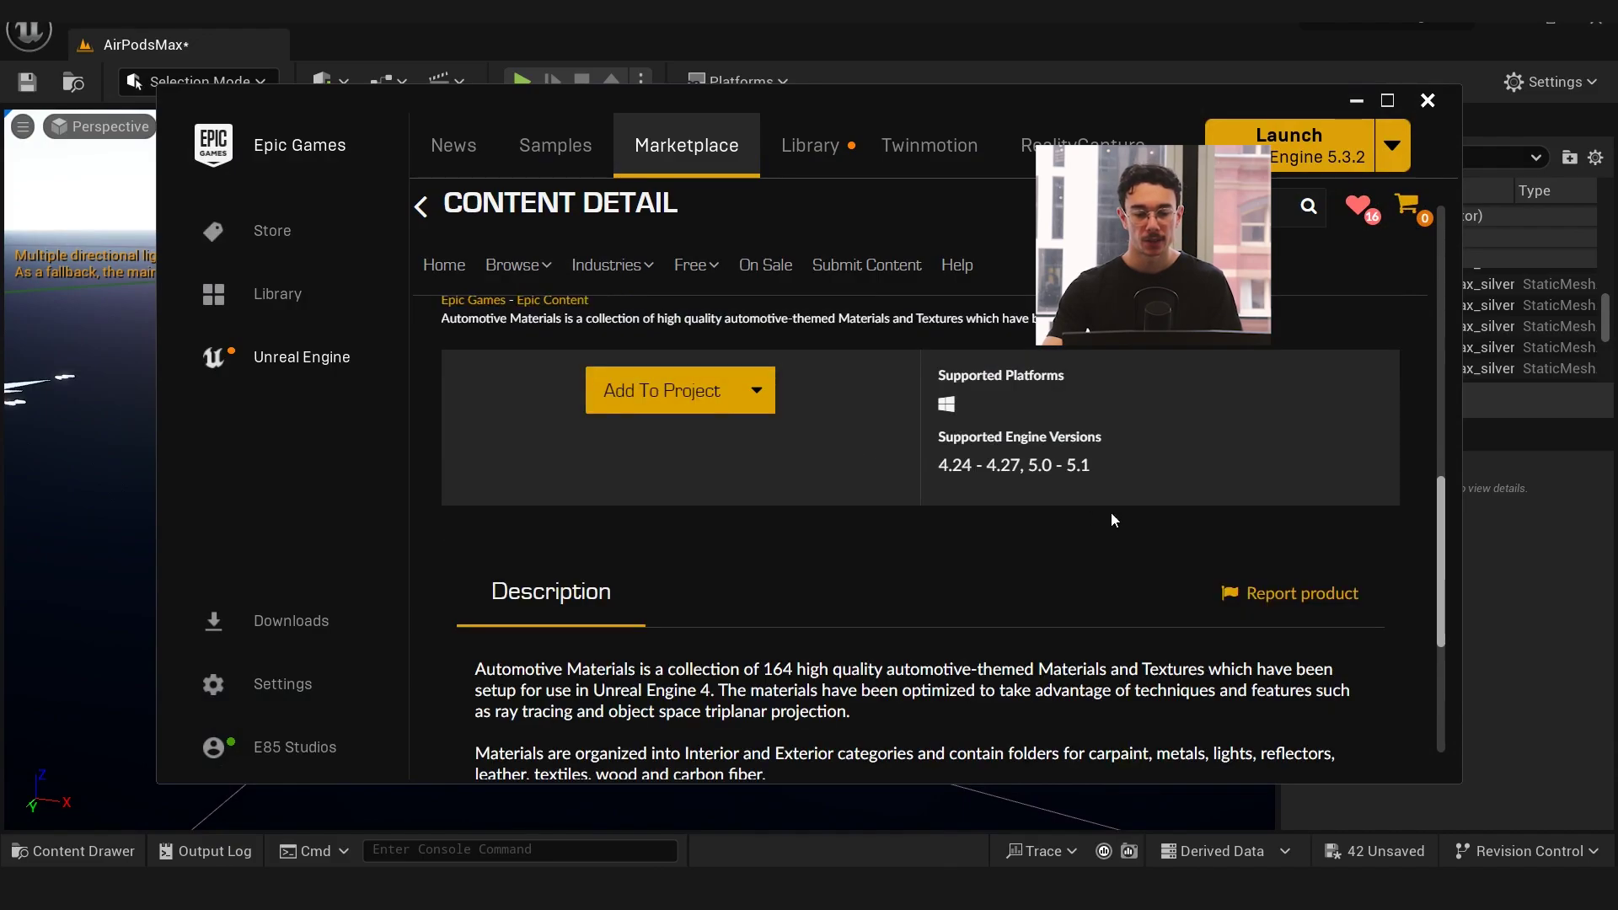
scroll(1110, 518, up, 5)
scroll(1054, 581, down, 3)
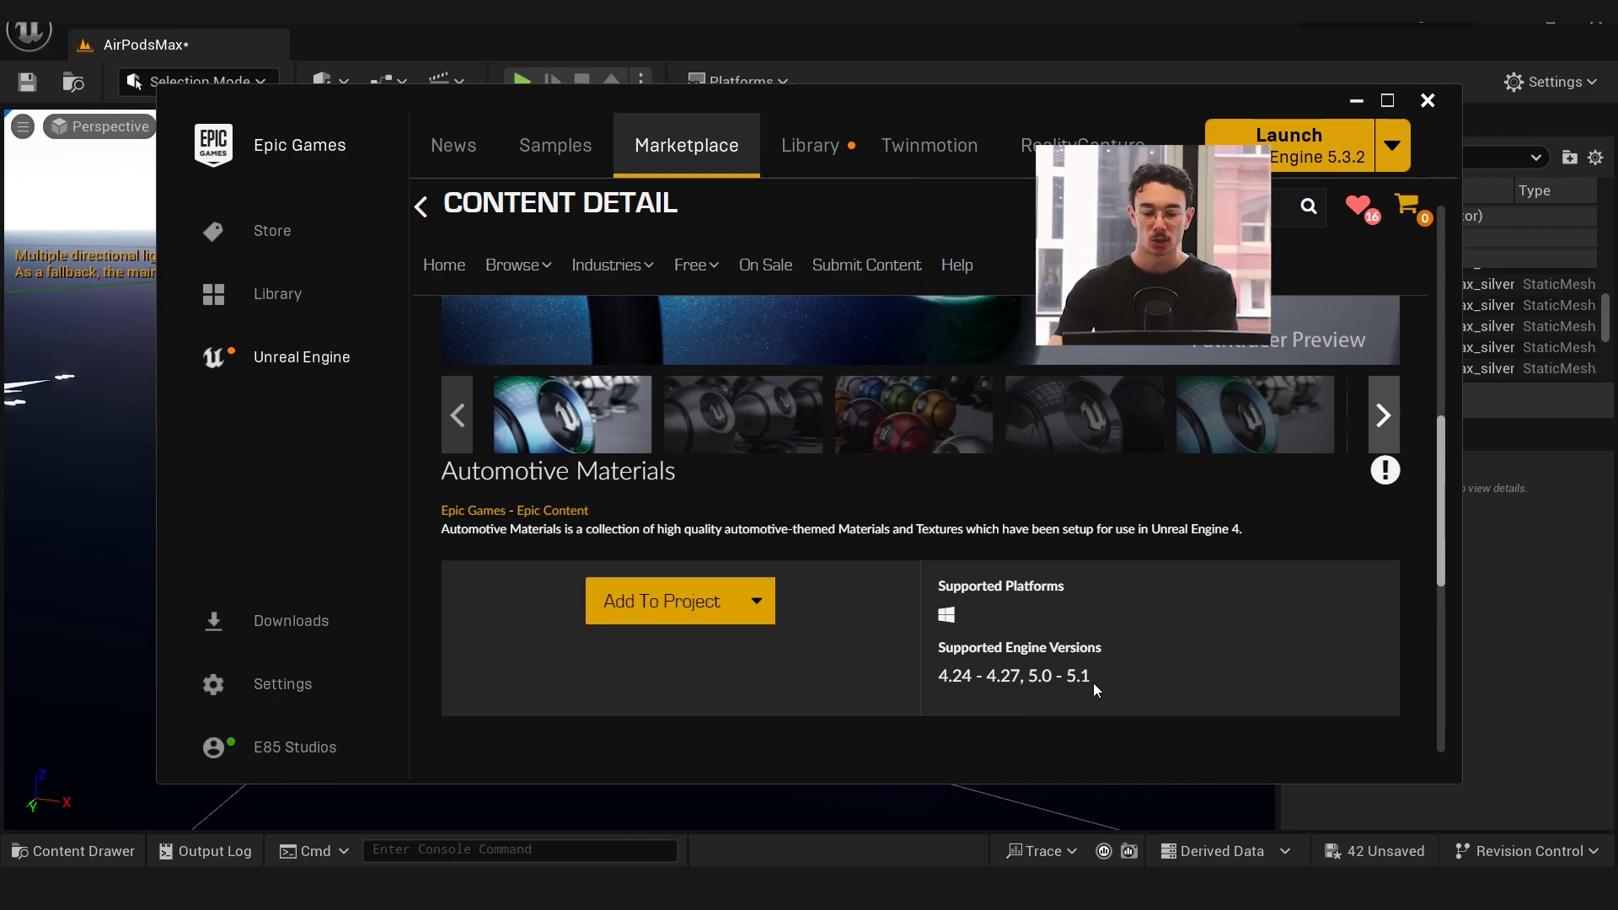
scroll(889, 261, up, 5)
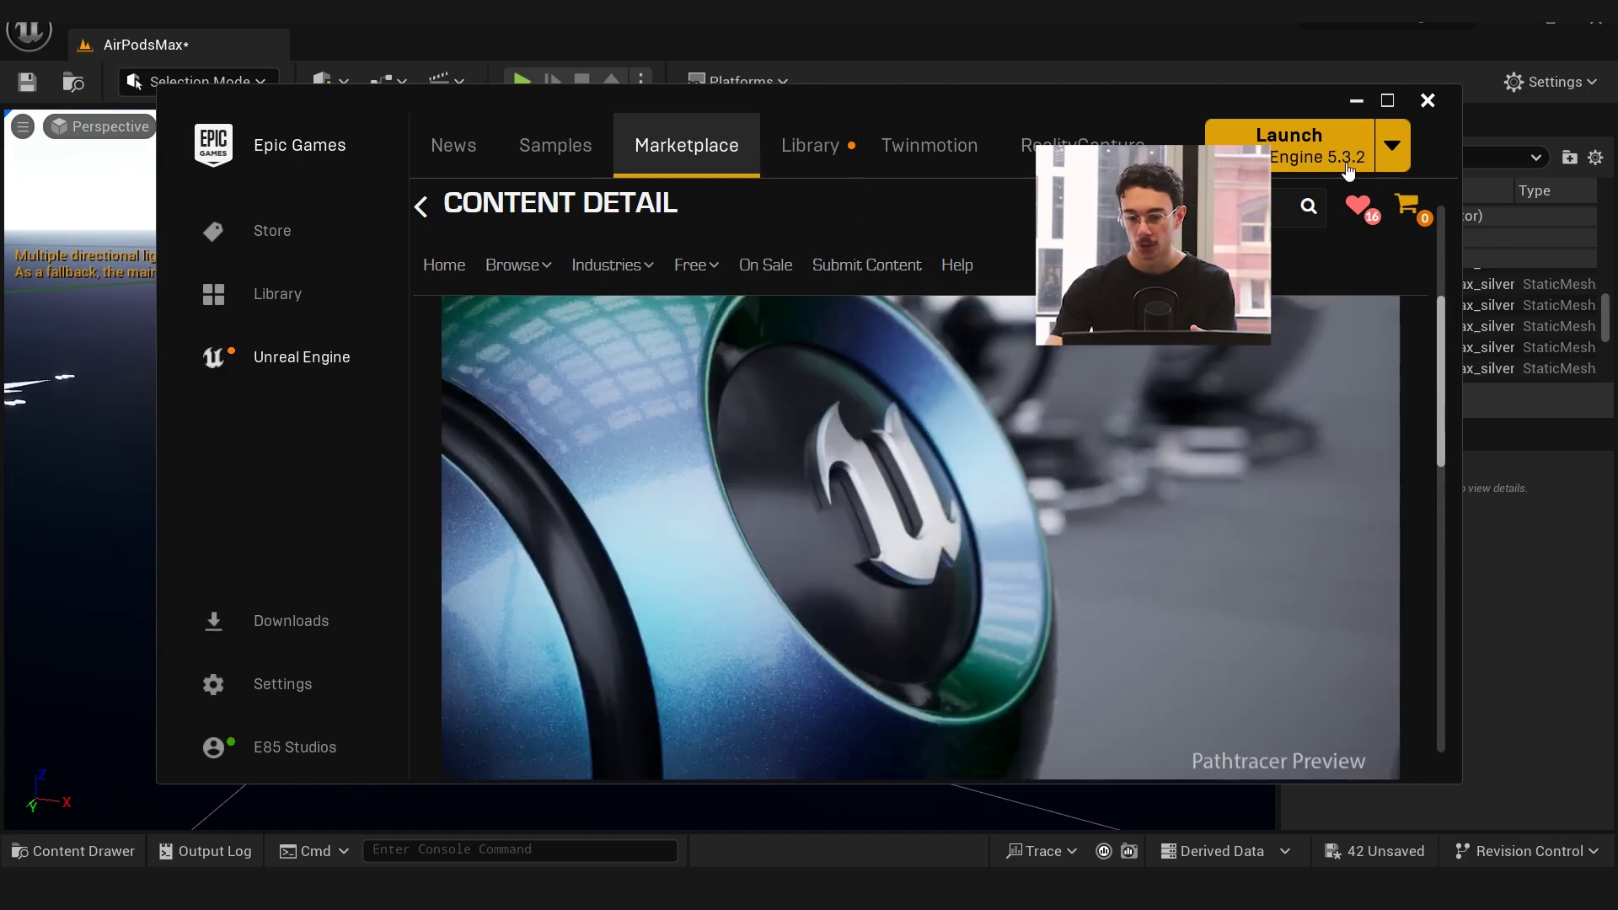
scroll(1219, 404, down, 5)
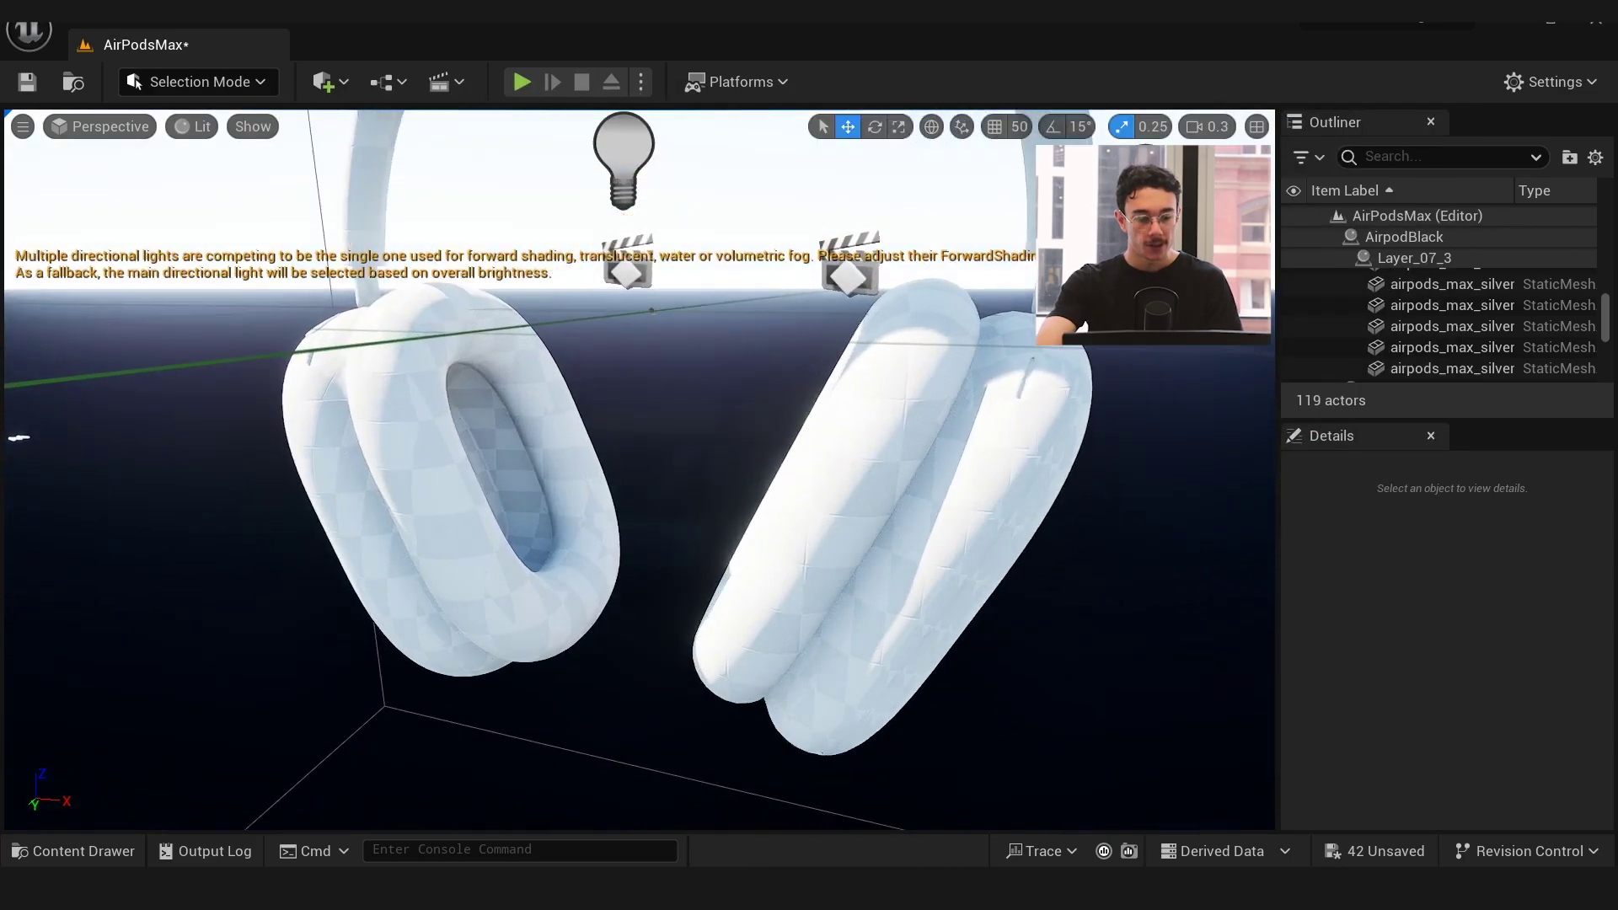
Dock the Content Browser in the Unreal Engine layout and put away the reference image PRIX AIRPODS MAX COVERS 1.png
key(ctrl+space)
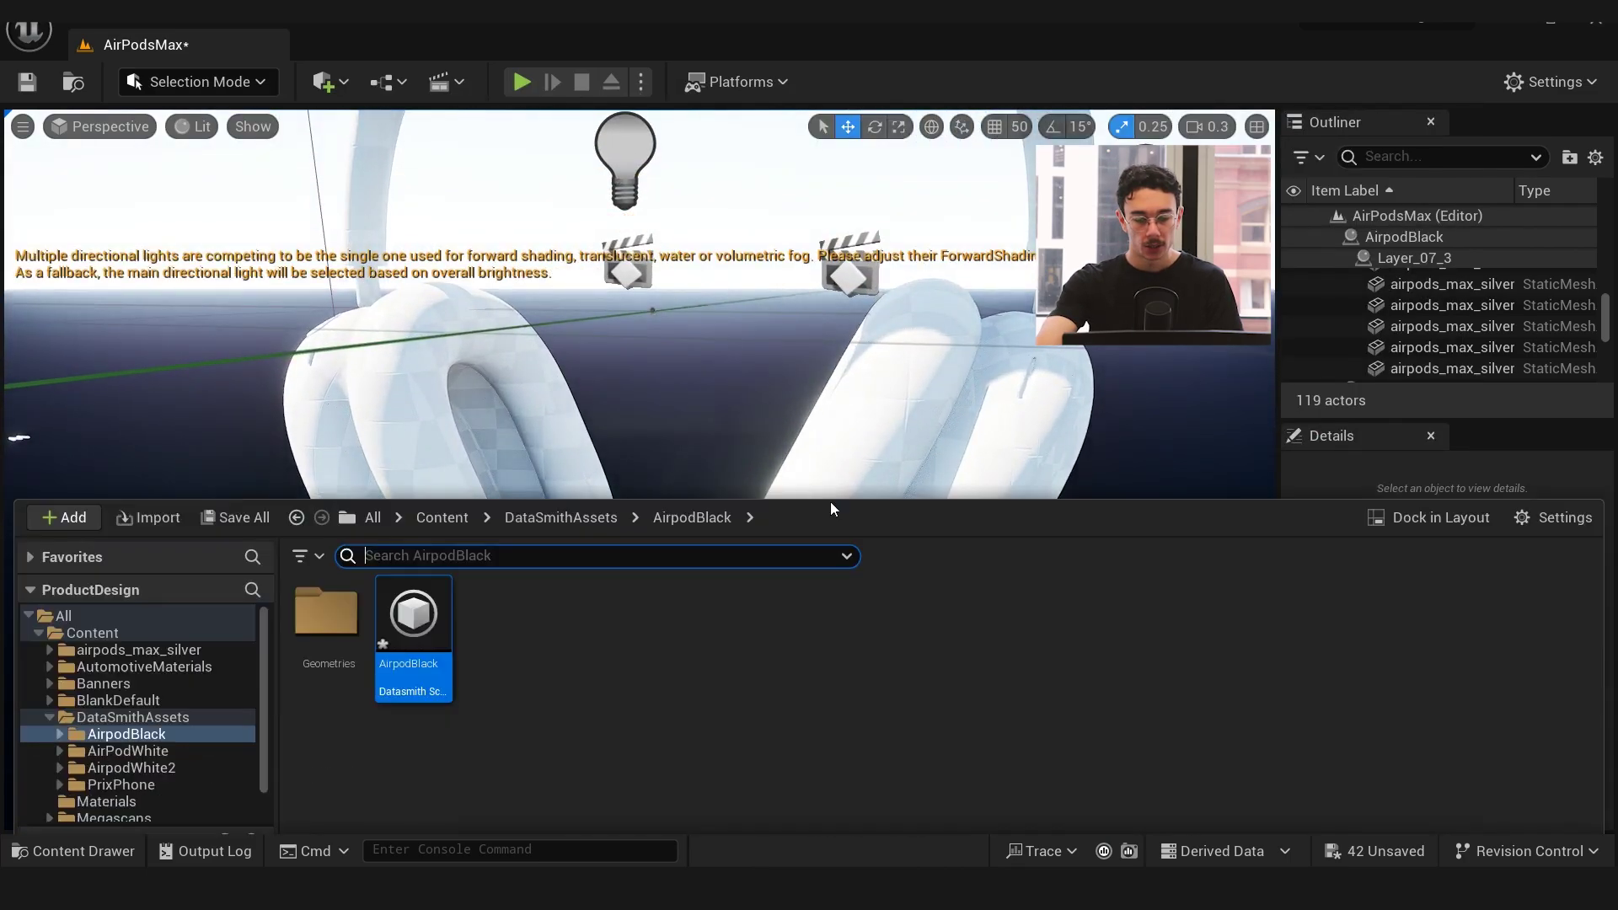
click(1398, 490)
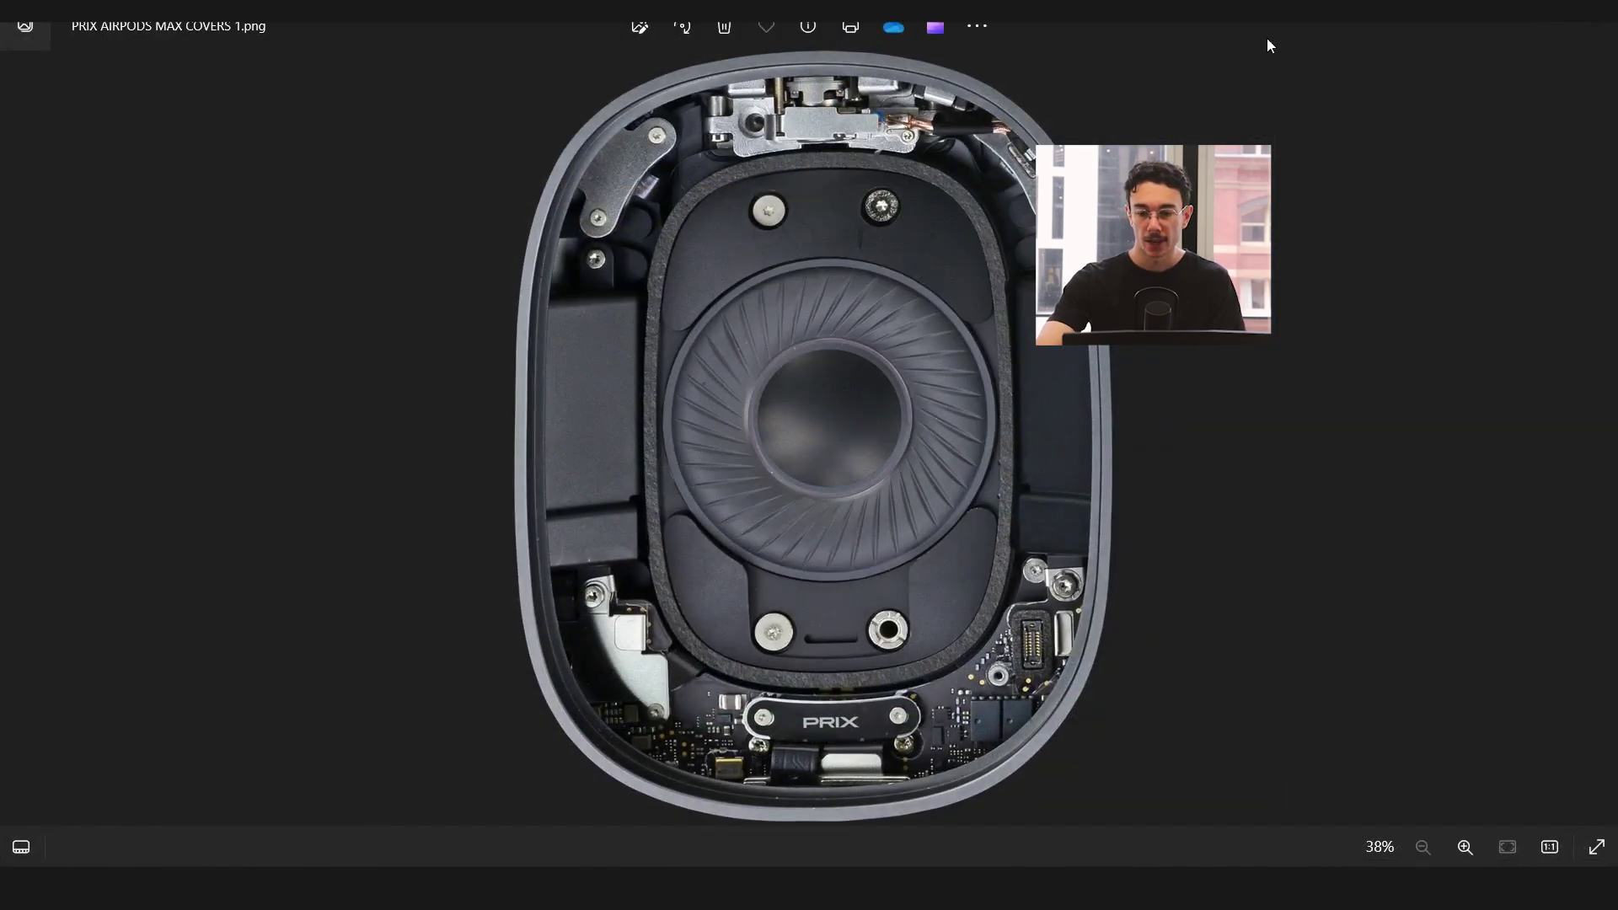
click(1544, 25)
click(1178, 45)
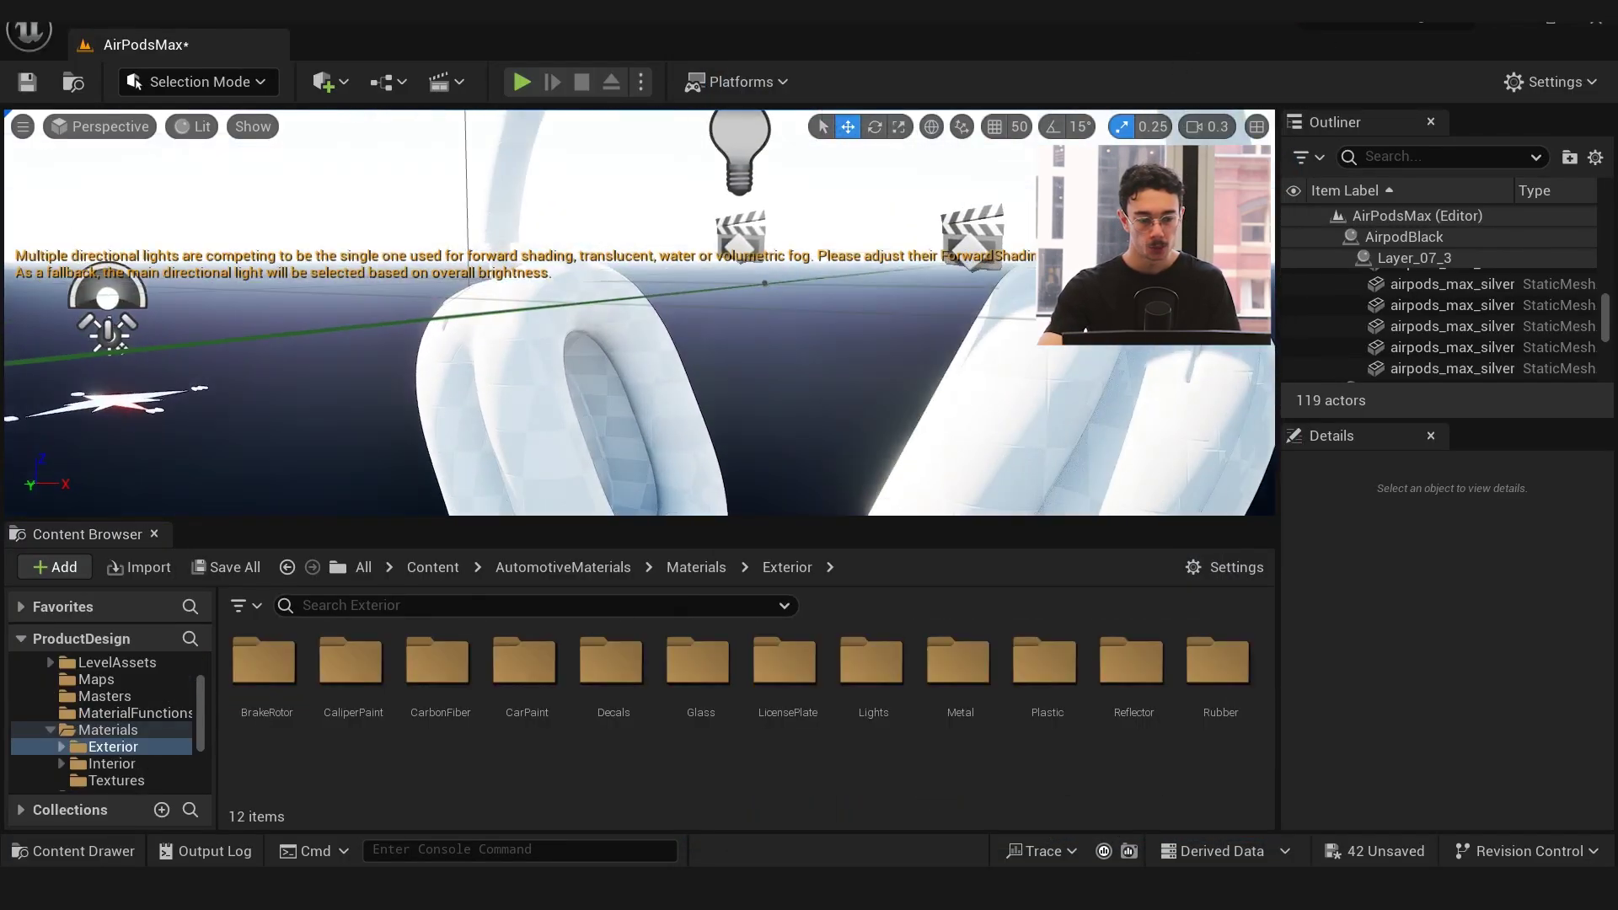
Switch to the web browser and study AirPods Max product photos in the image results for the ear cushion material
click(567, 365)
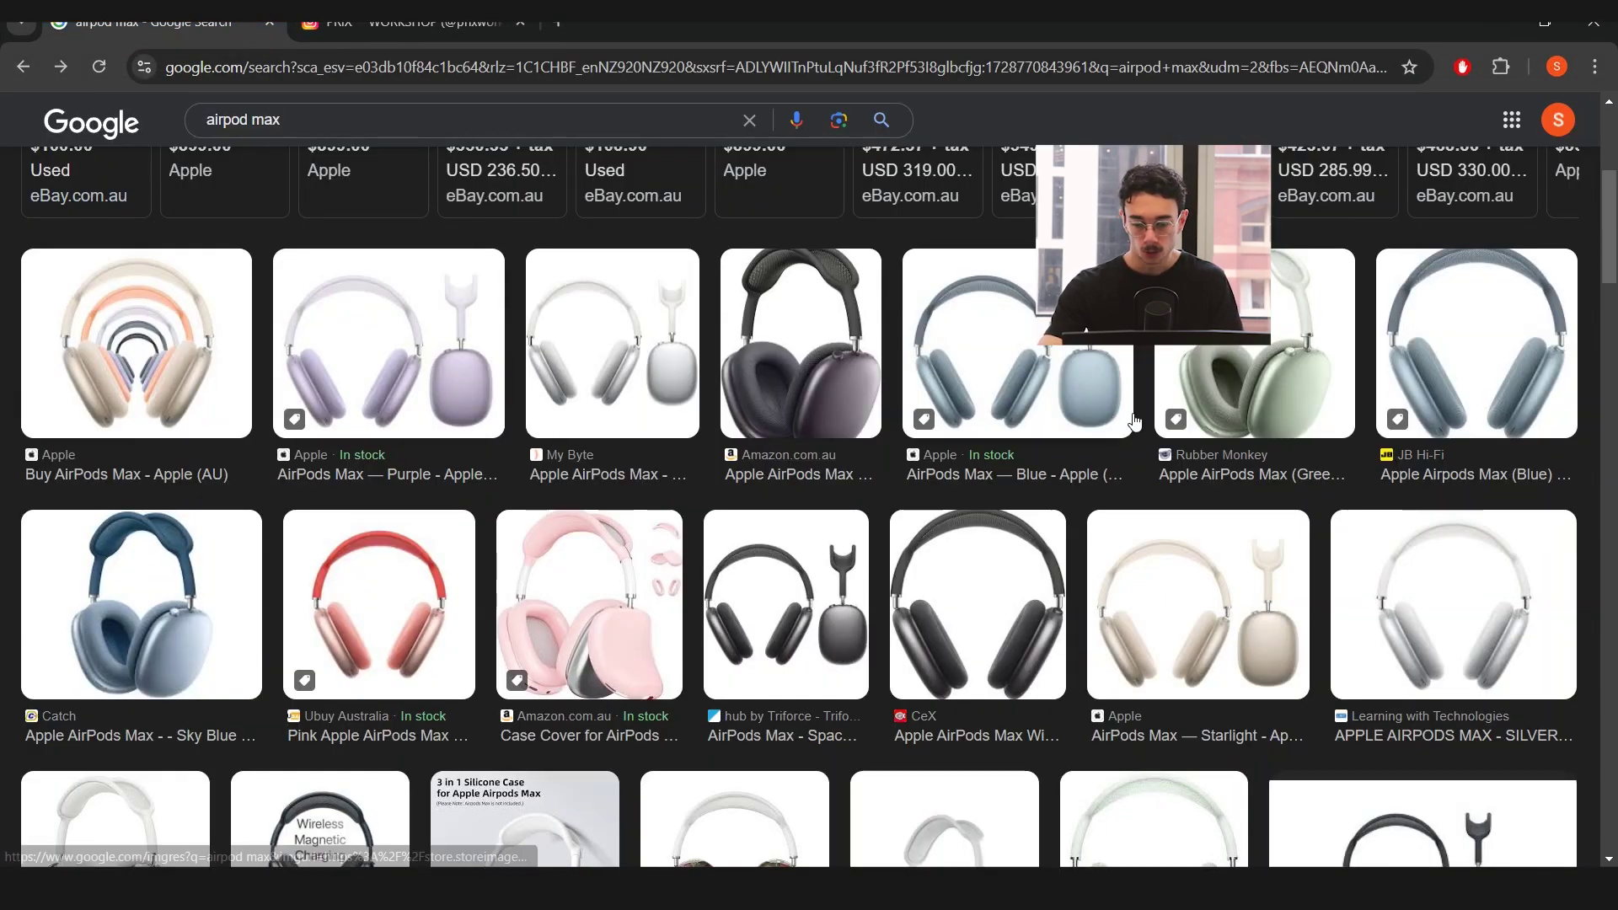
scroll(1106, 474, down, 4)
click(1148, 568)
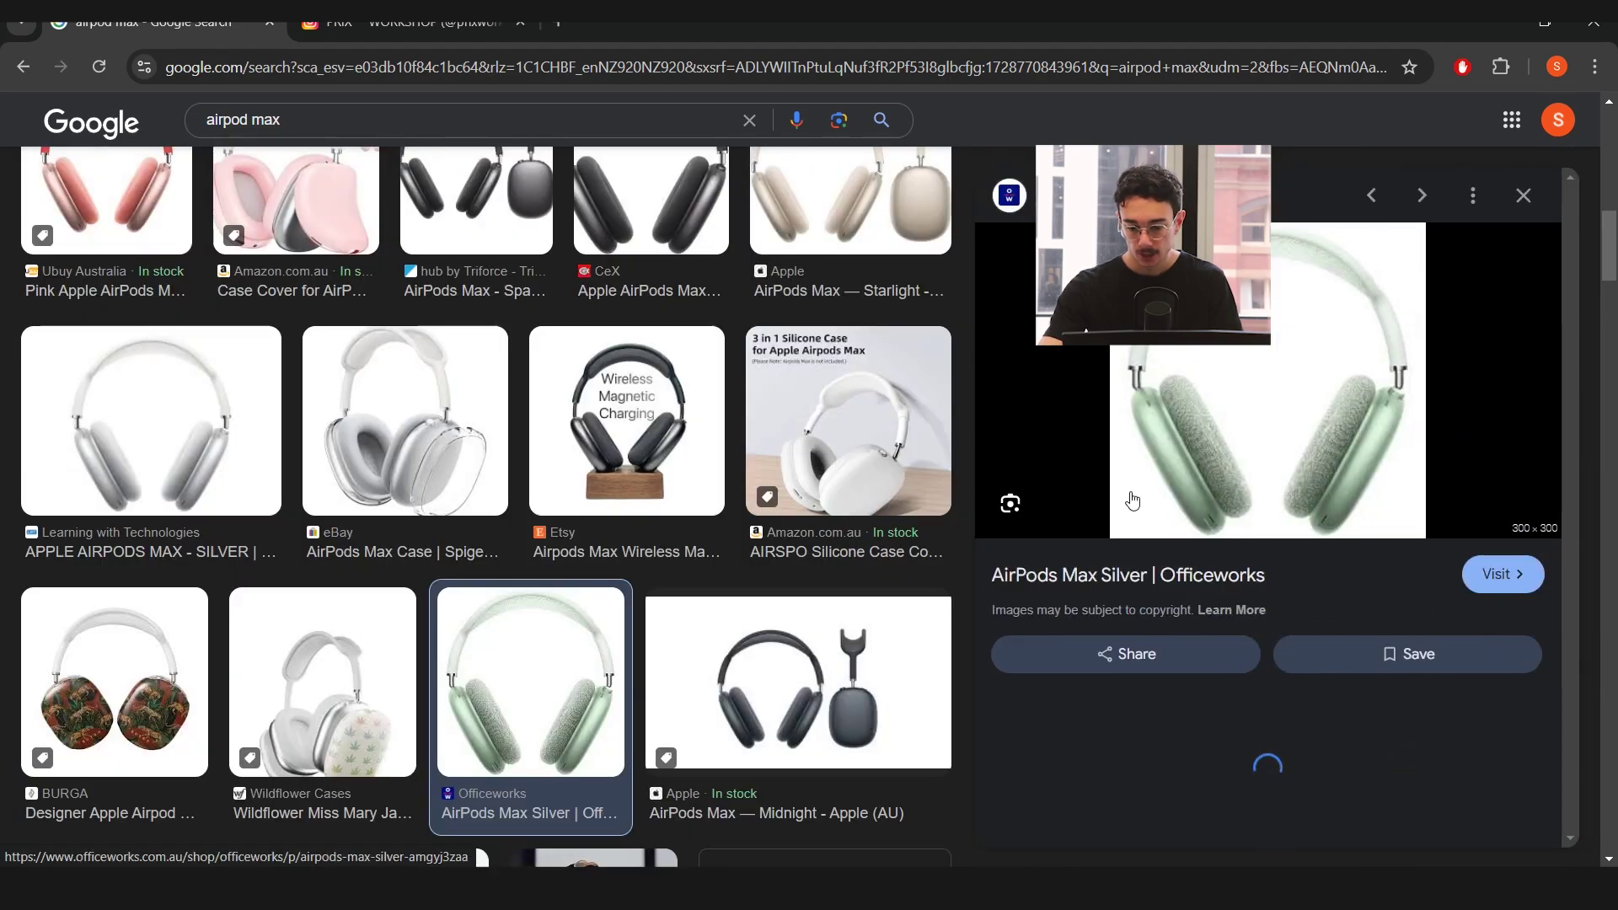
scroll(1197, 417, down, 6)
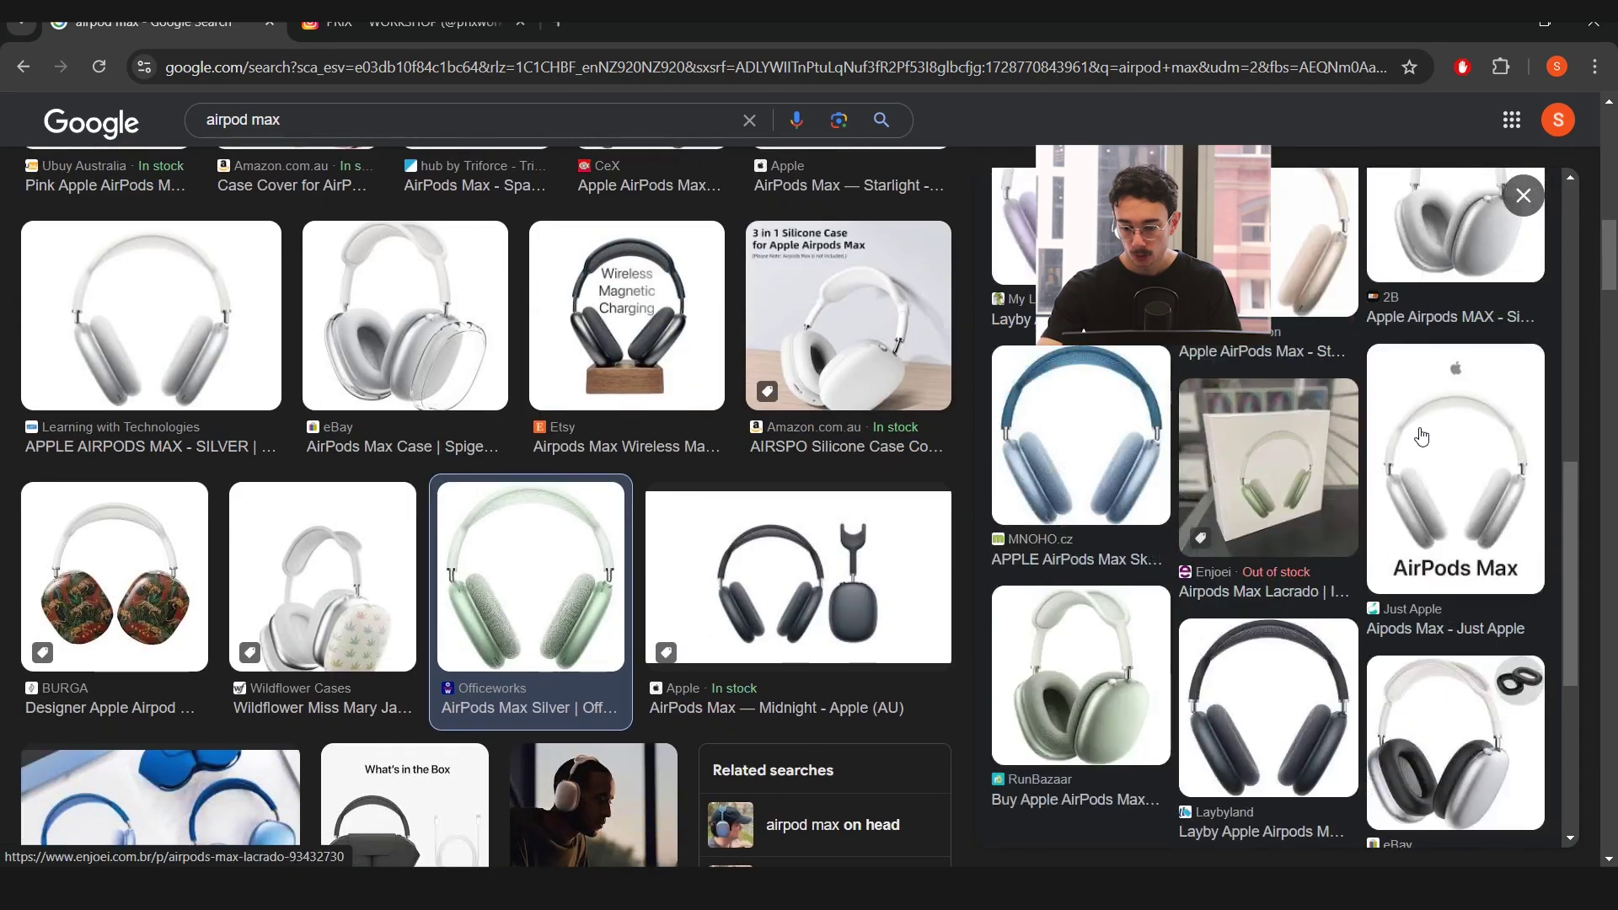
click(1421, 472)
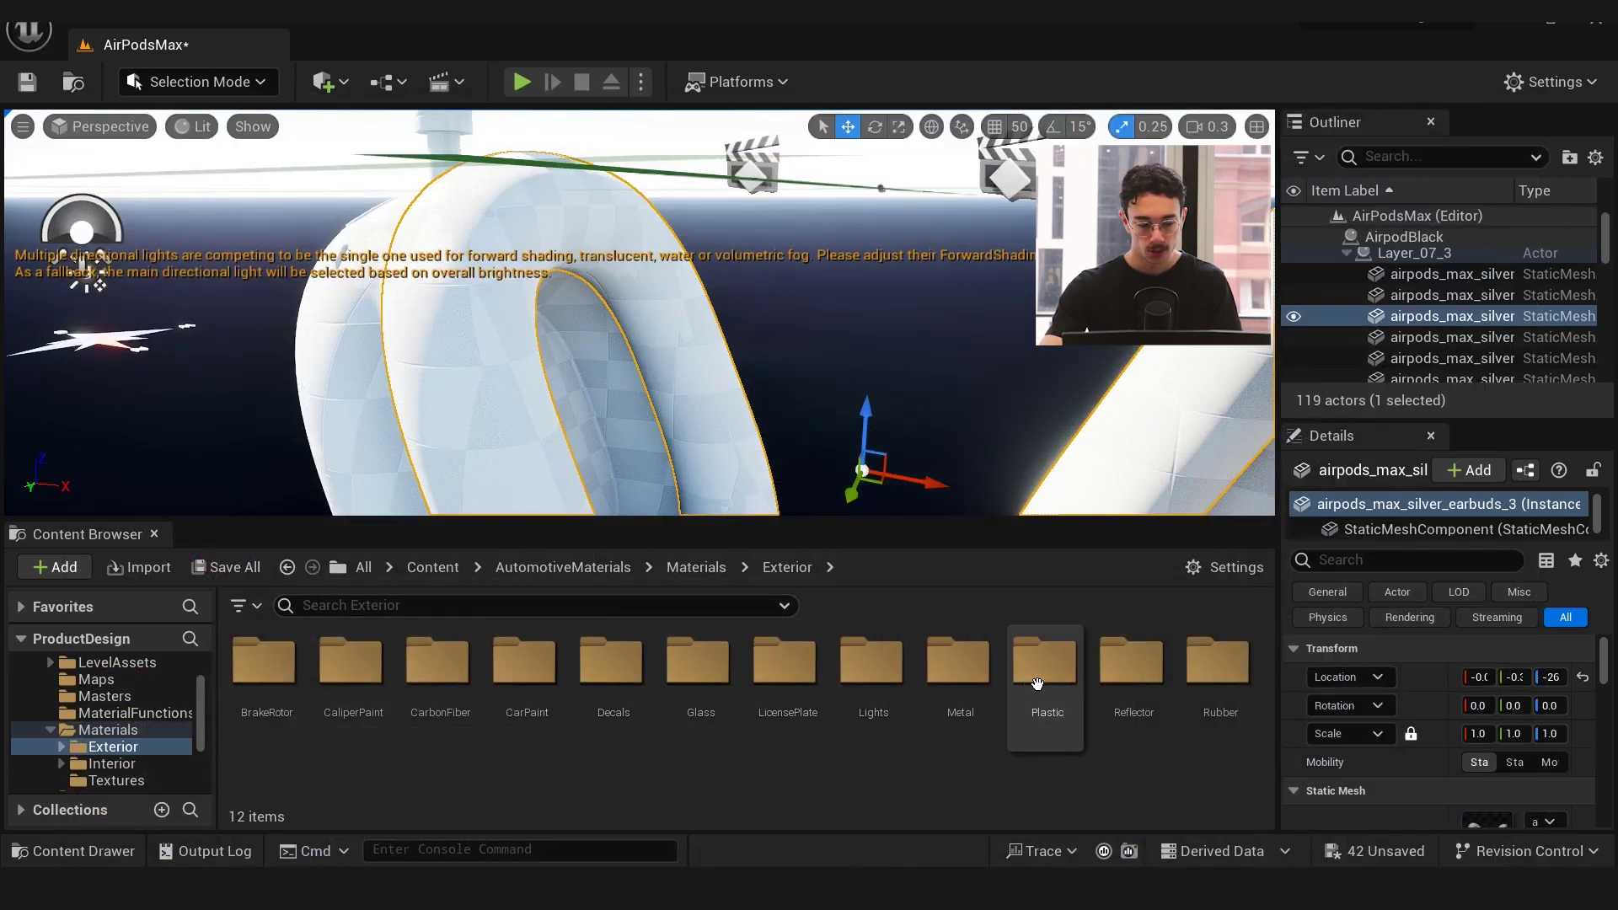
Apply the MI_Headliner_02 material from AutomotiveMaterials' Interior Textile folder to the headphones' ear cushions in Unreal Engine
click(160, 762)
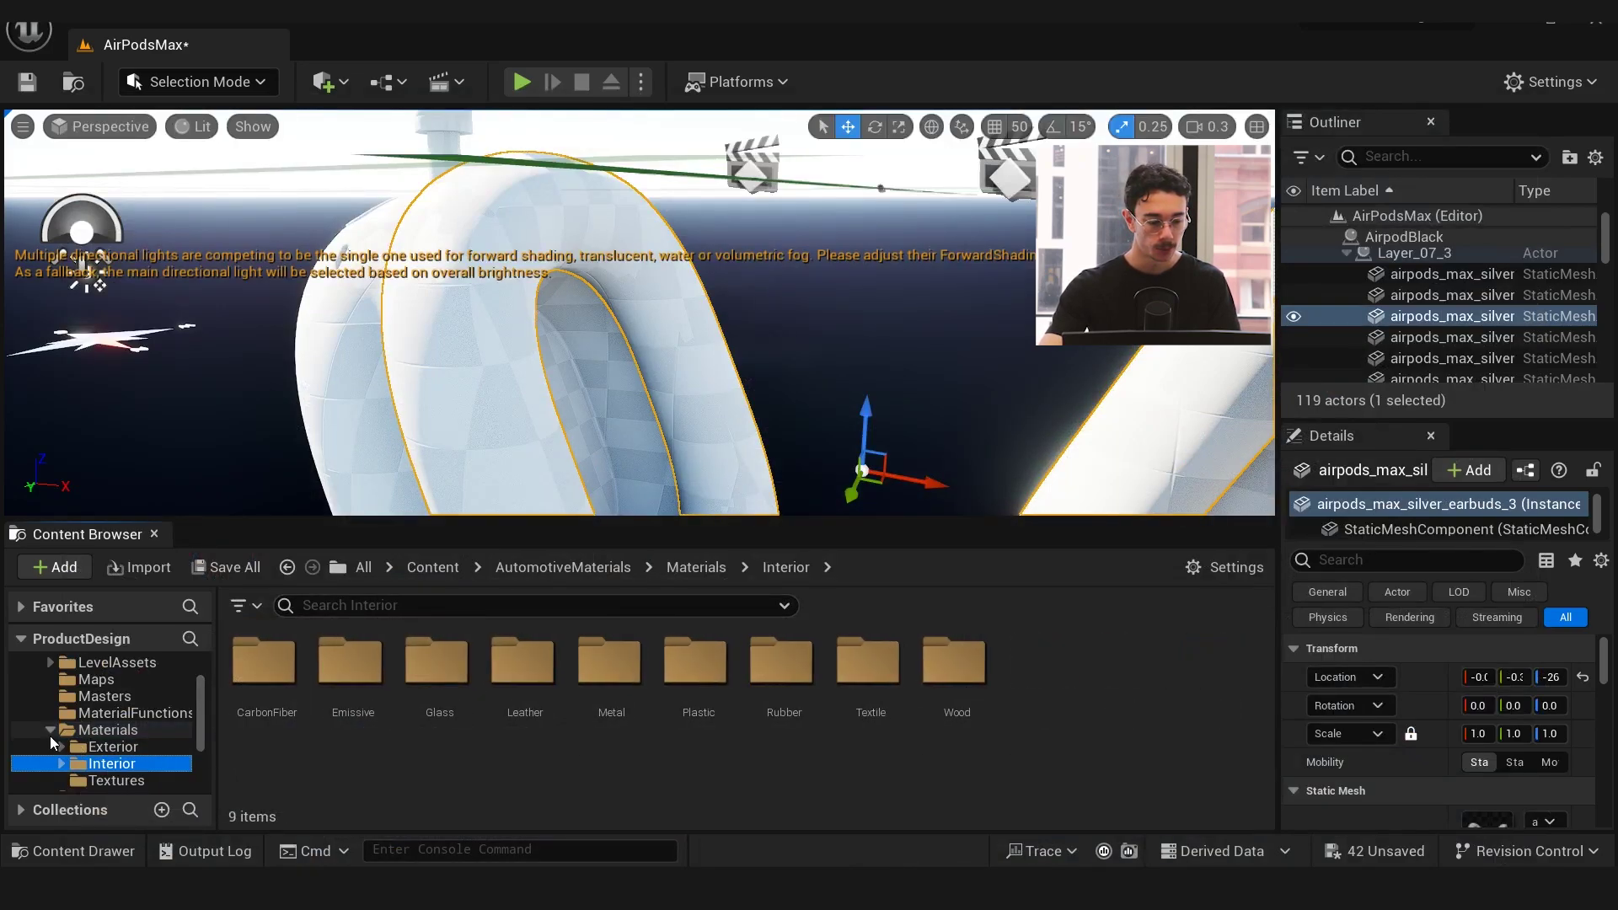
scroll(52, 739, down, 3)
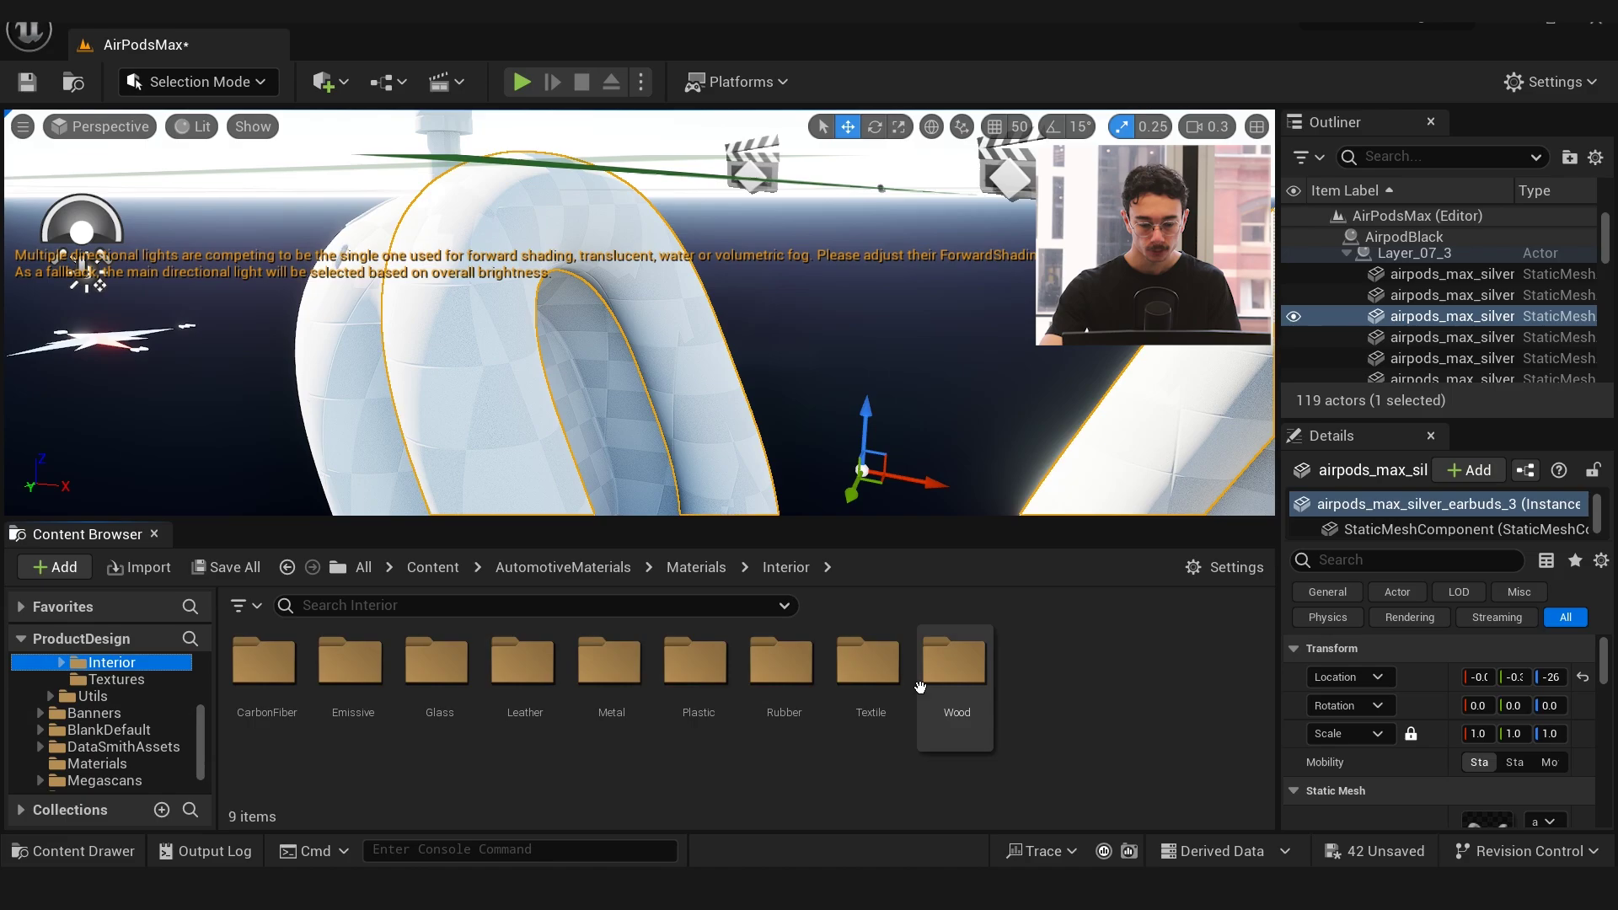
double_click(869, 670)
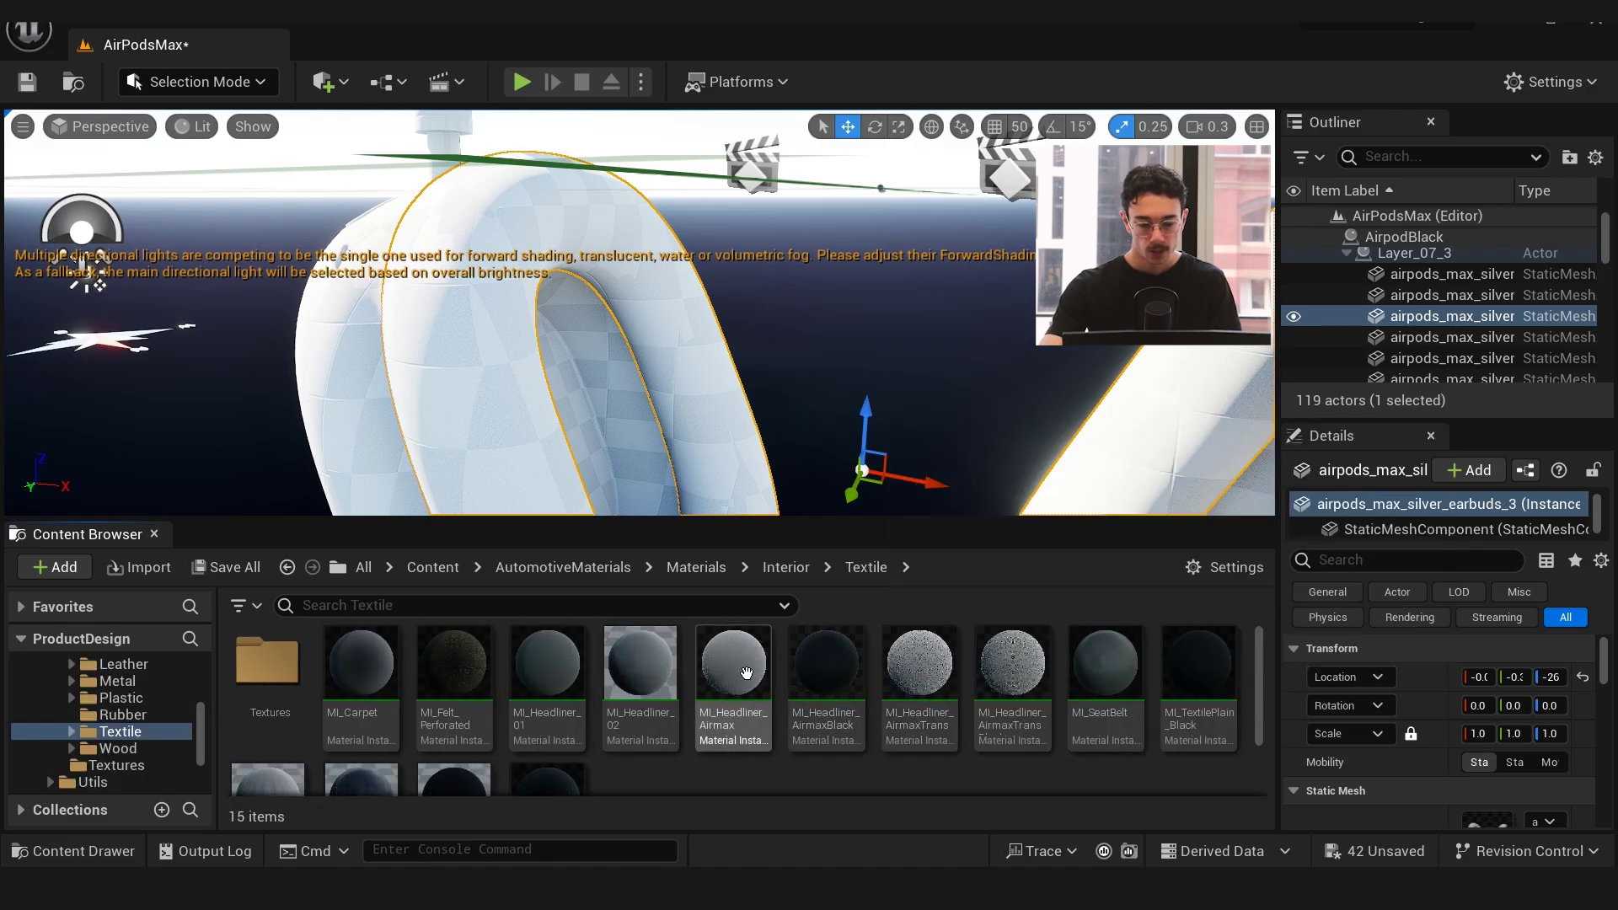
drag(641, 666, 532, 365)
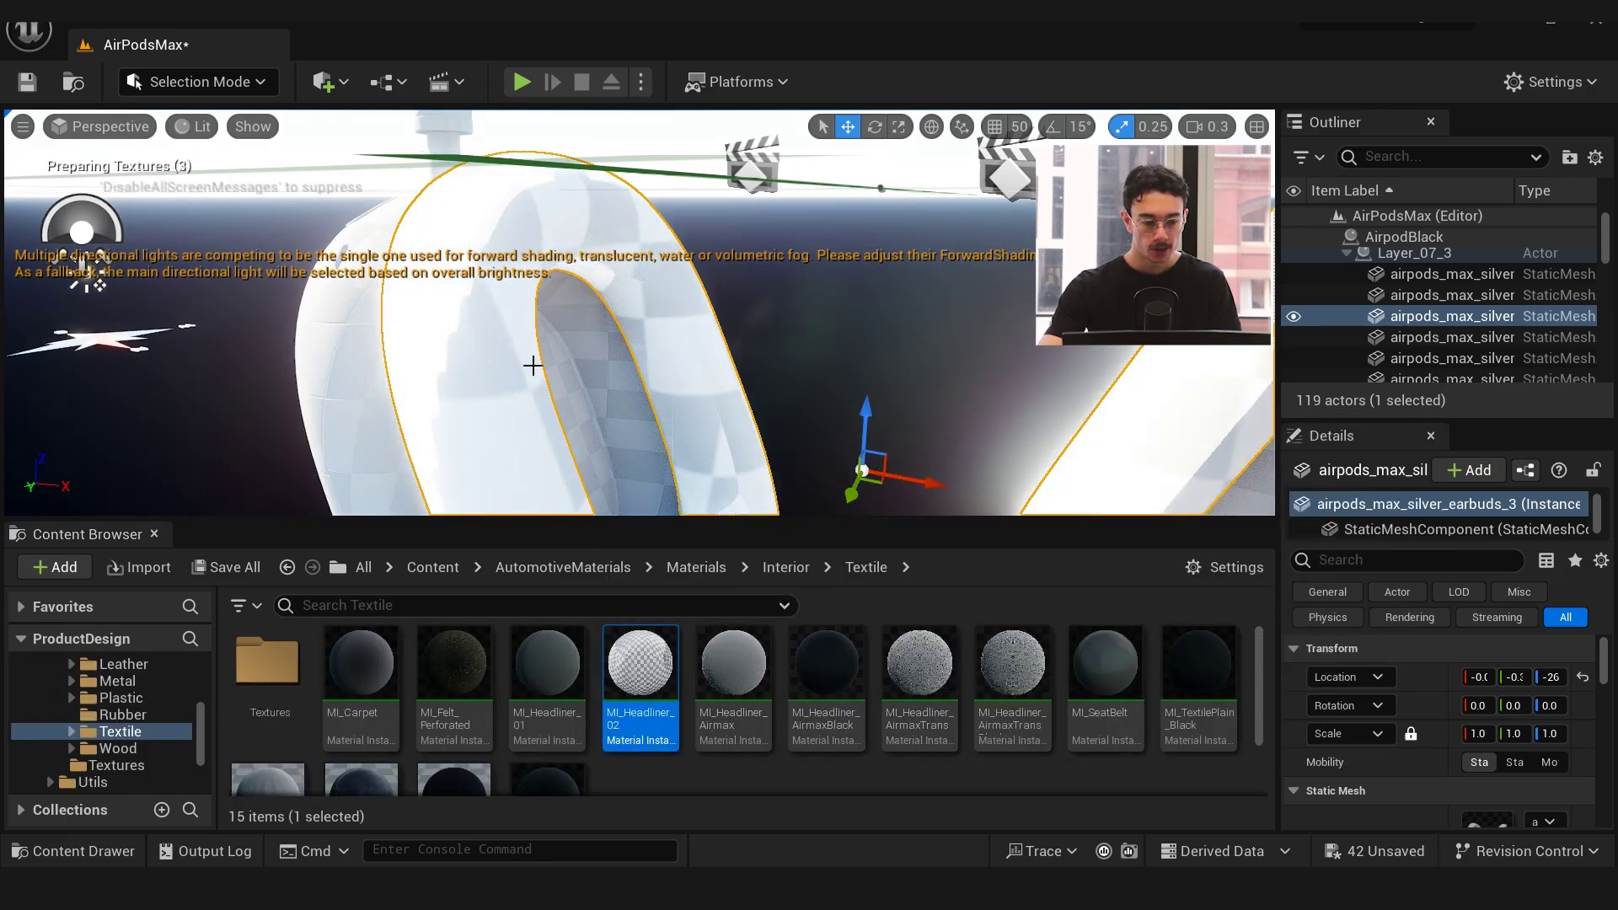
right_drag(532, 365, 312, 430)
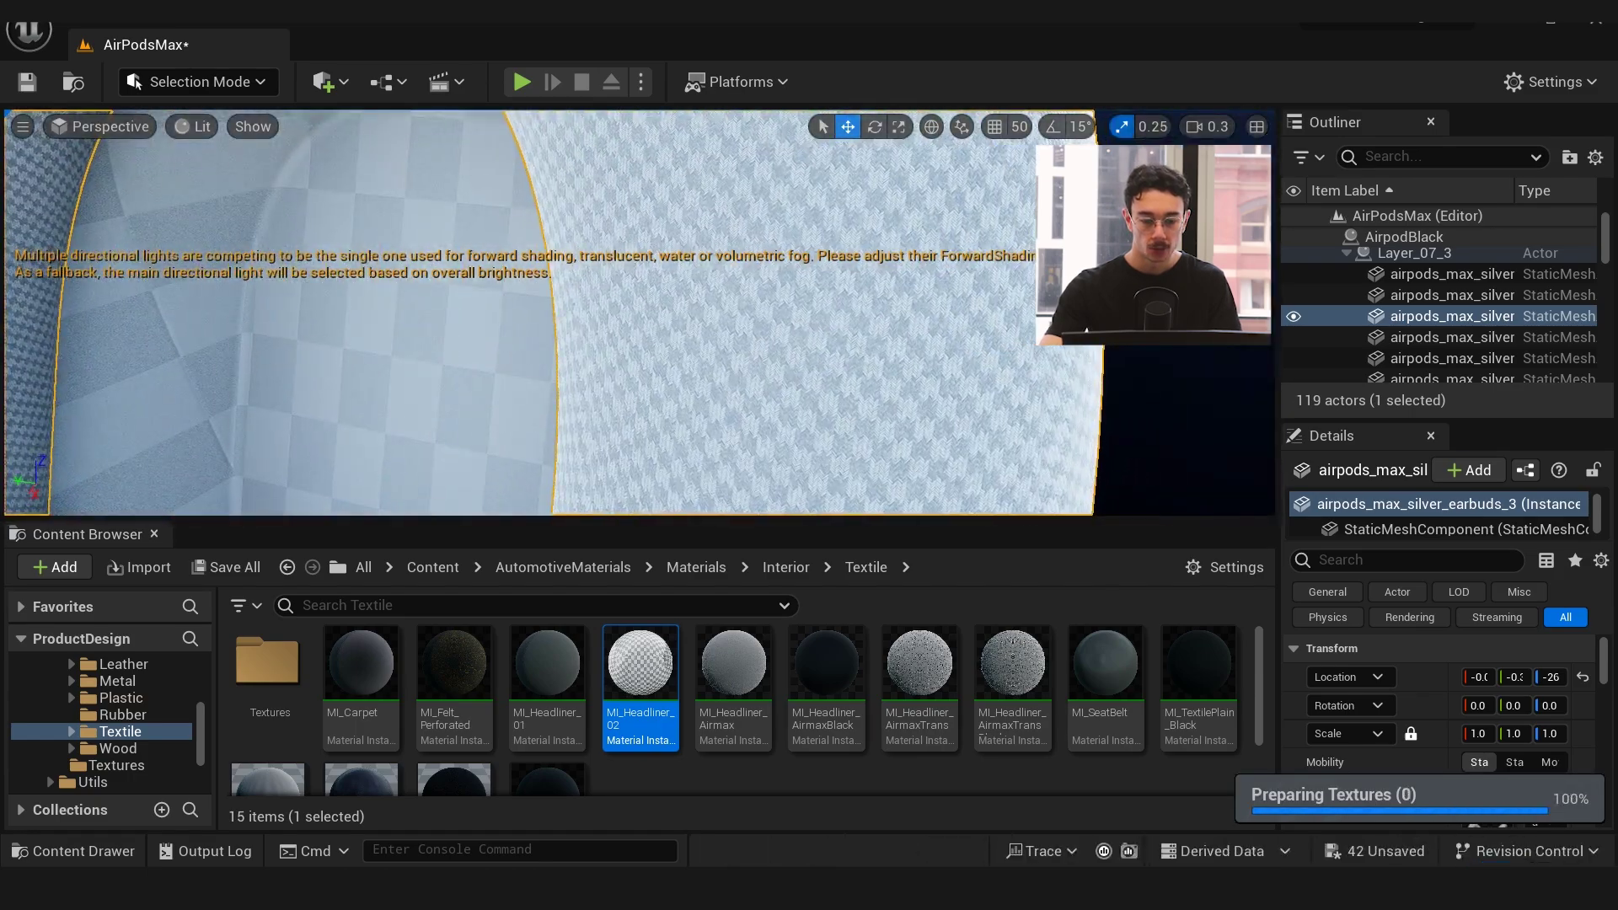
Apply the MI_Headliner_Airmax material to the headphones' ear cushions
right_drag(450, 394, 408, 406)
right_click(643, 675)
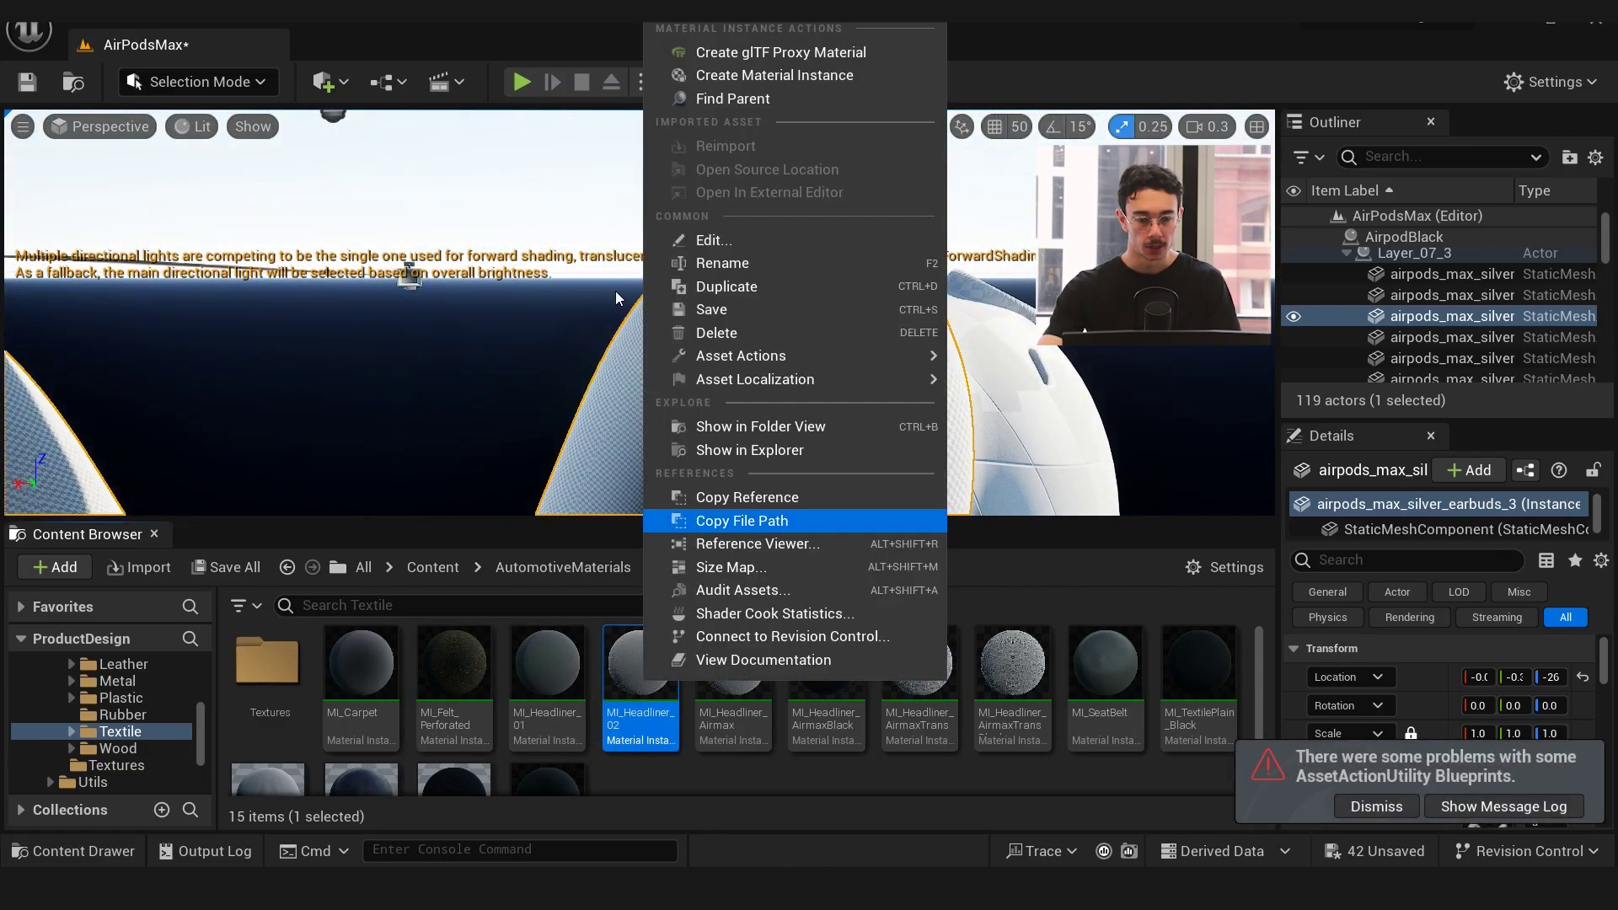
click(759, 740)
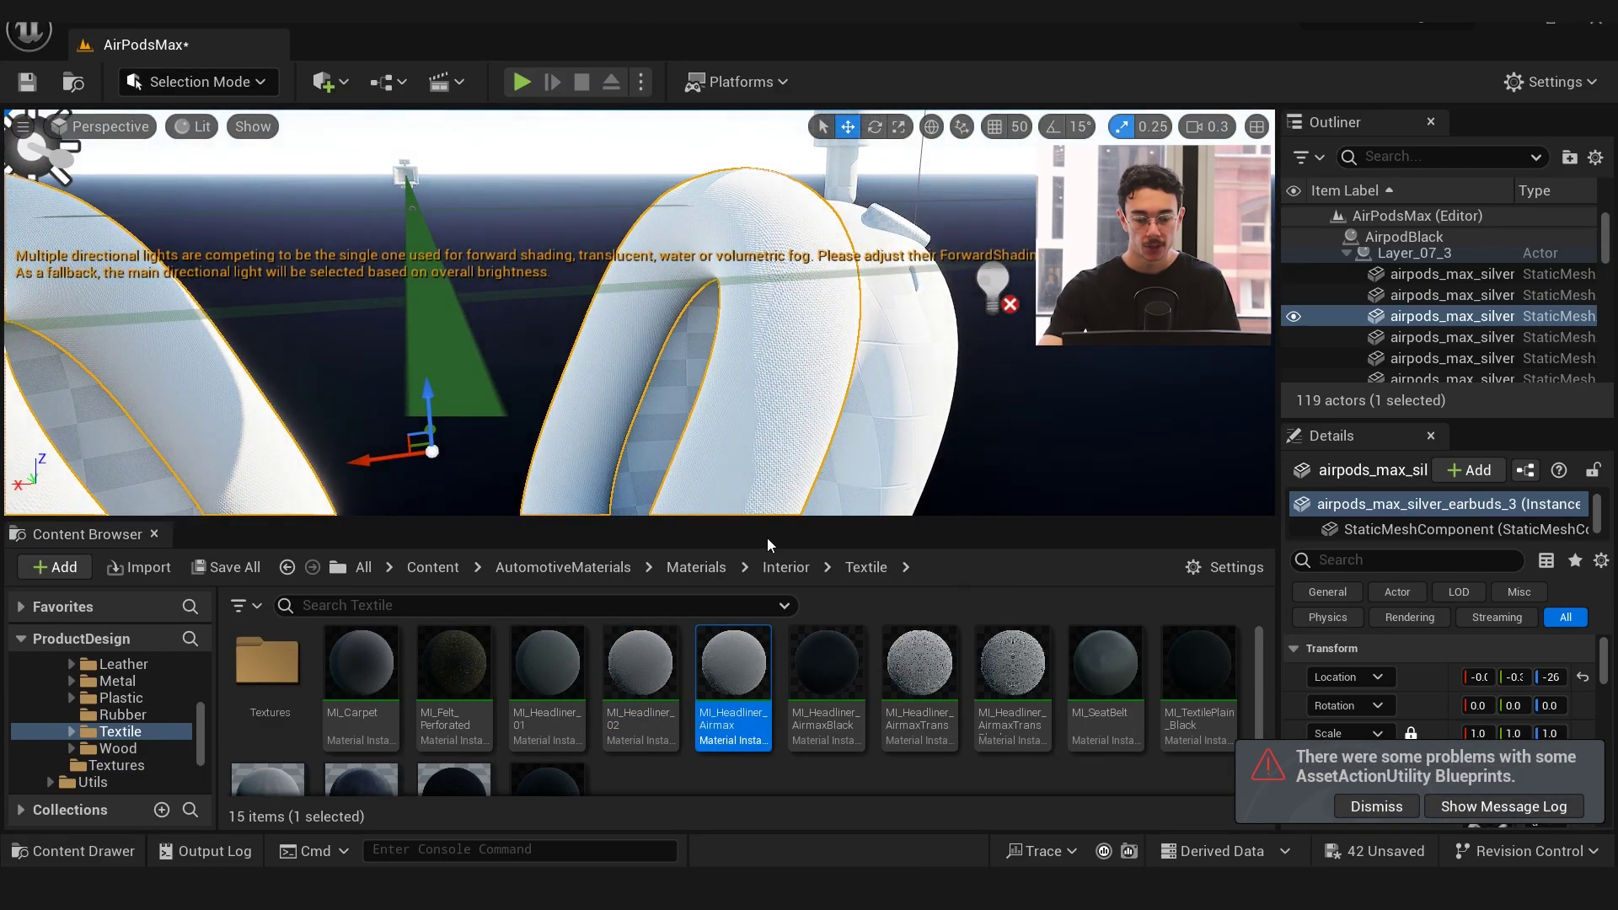
Try a UV Tile U of 0.551824 in the MI_Headliner_Airmax material and restore it to 2.0
double_click(836, 715)
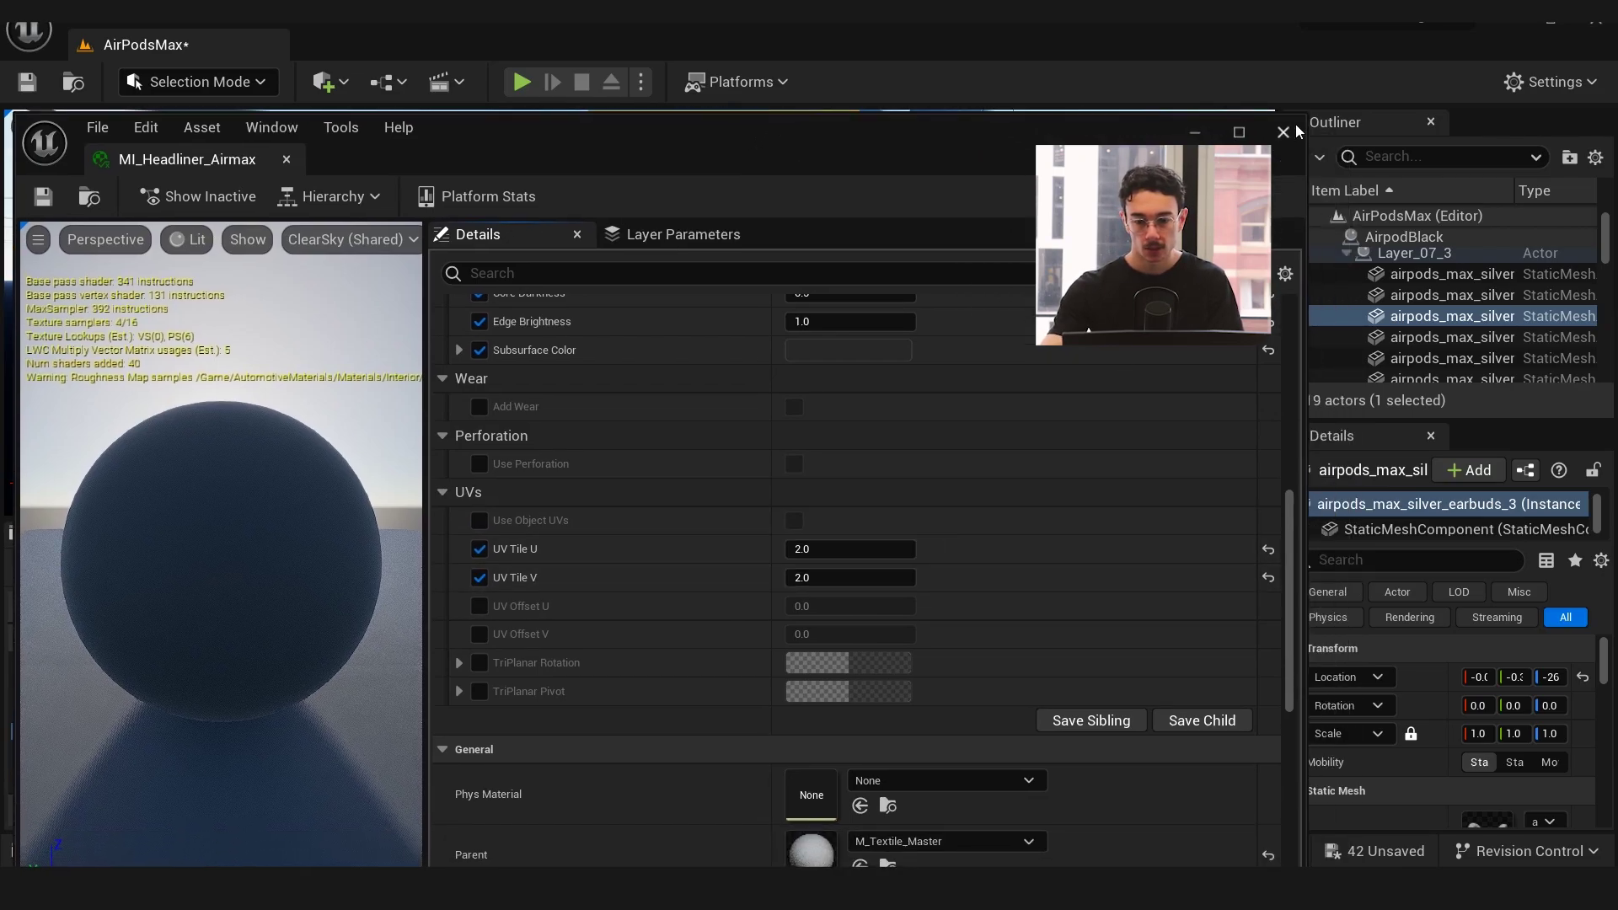
drag(1305, 115, 702, 134)
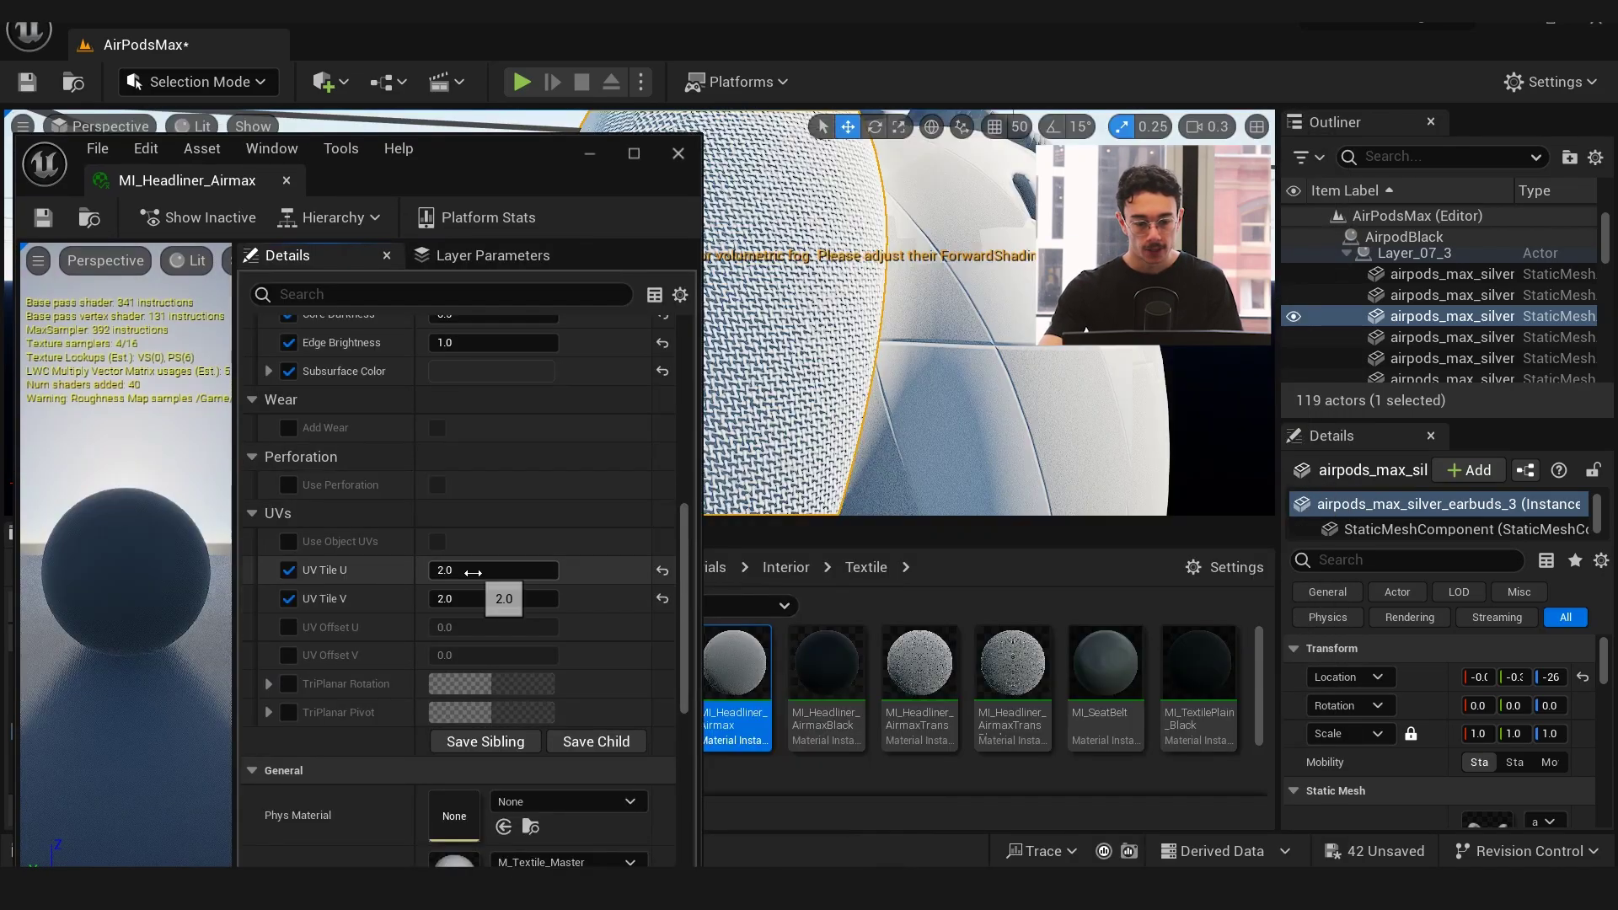
mouse_move(472, 572)
mouse_down()
mouse_move(505, 572)
mouse_move(450, 570)
mouse_up()
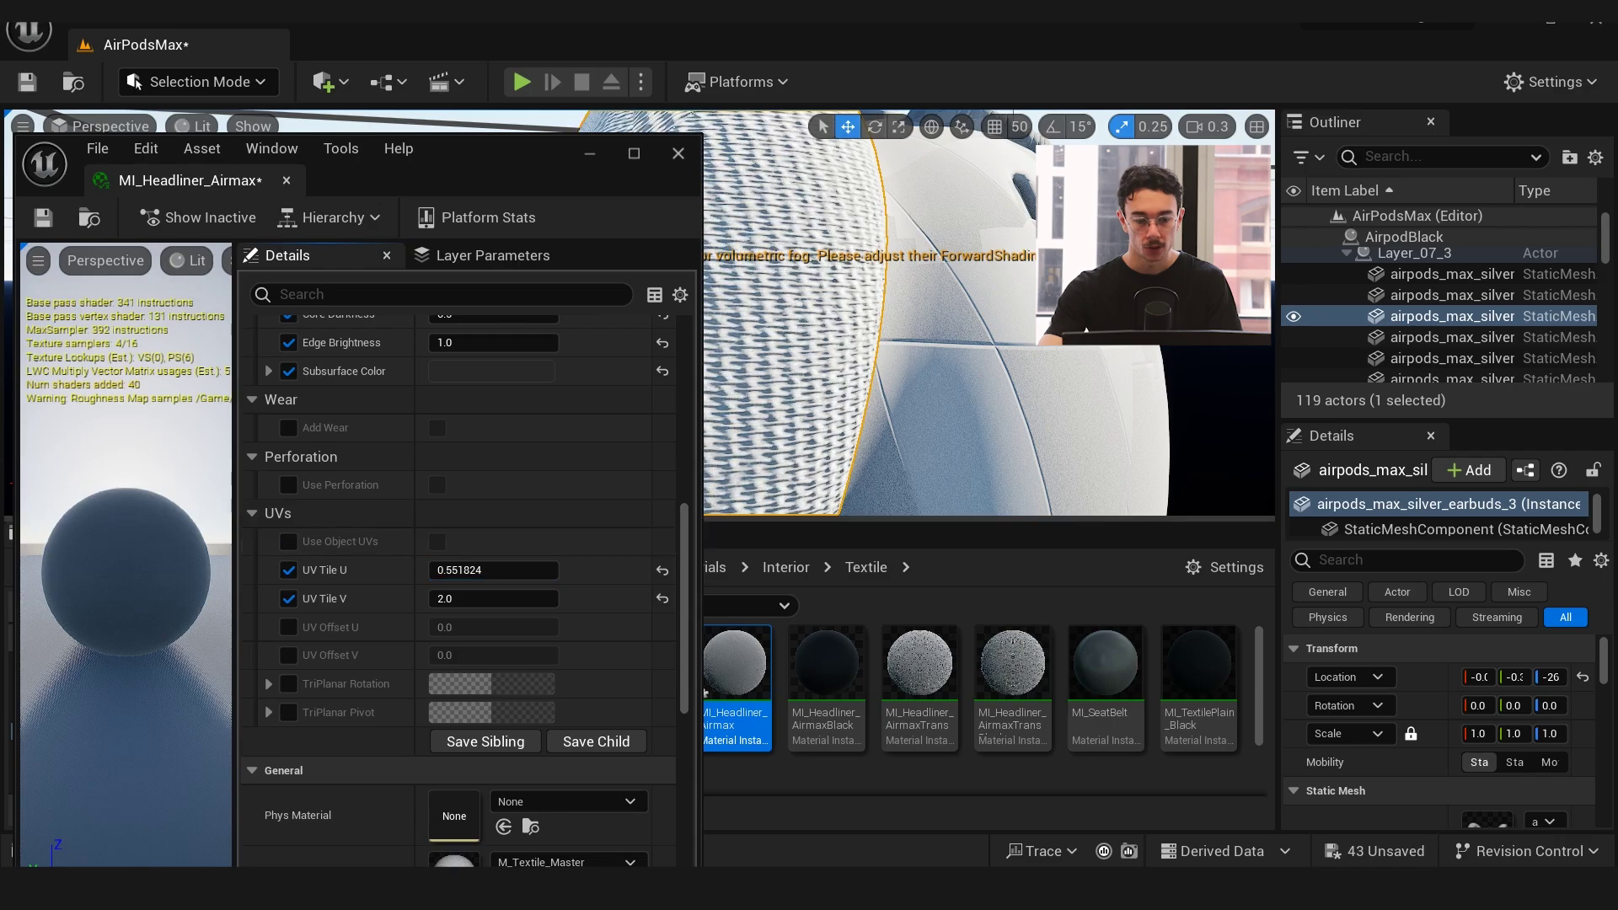
mouse_move(878, 441)
right_down()
mouse_move(860, 432)
mouse_move(878, 441)
right_up()
mouse_move(770, 408)
right_down()
mouse_move(741, 379)
mouse_move(801, 397)
mouse_move(742, 422)
right_up()
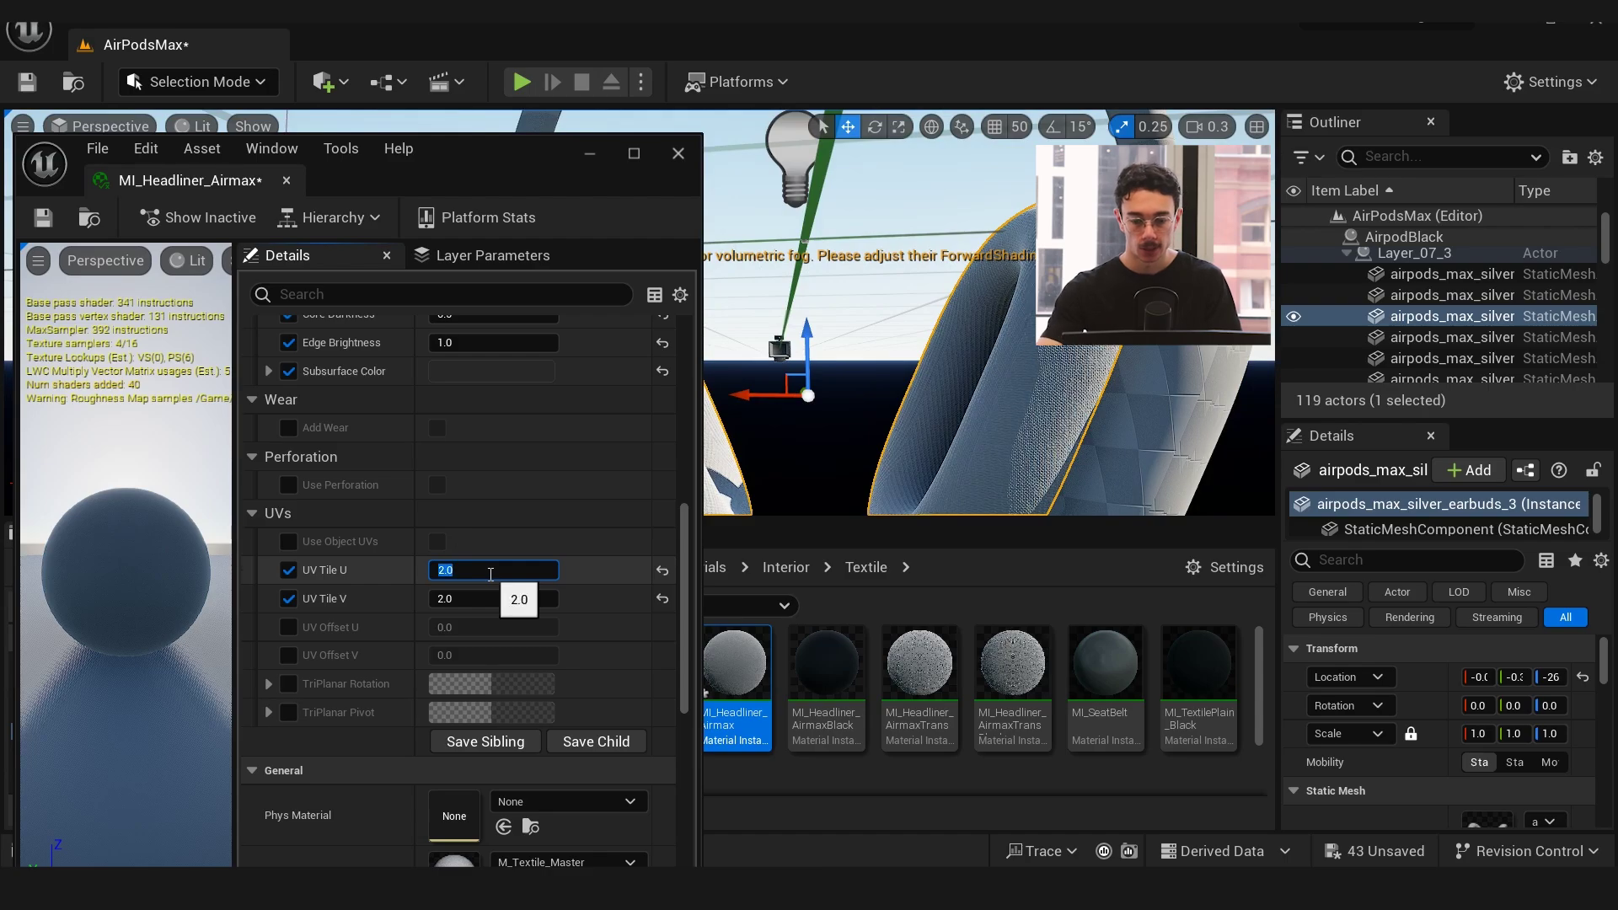
right_drag(877, 379, 944, 388)
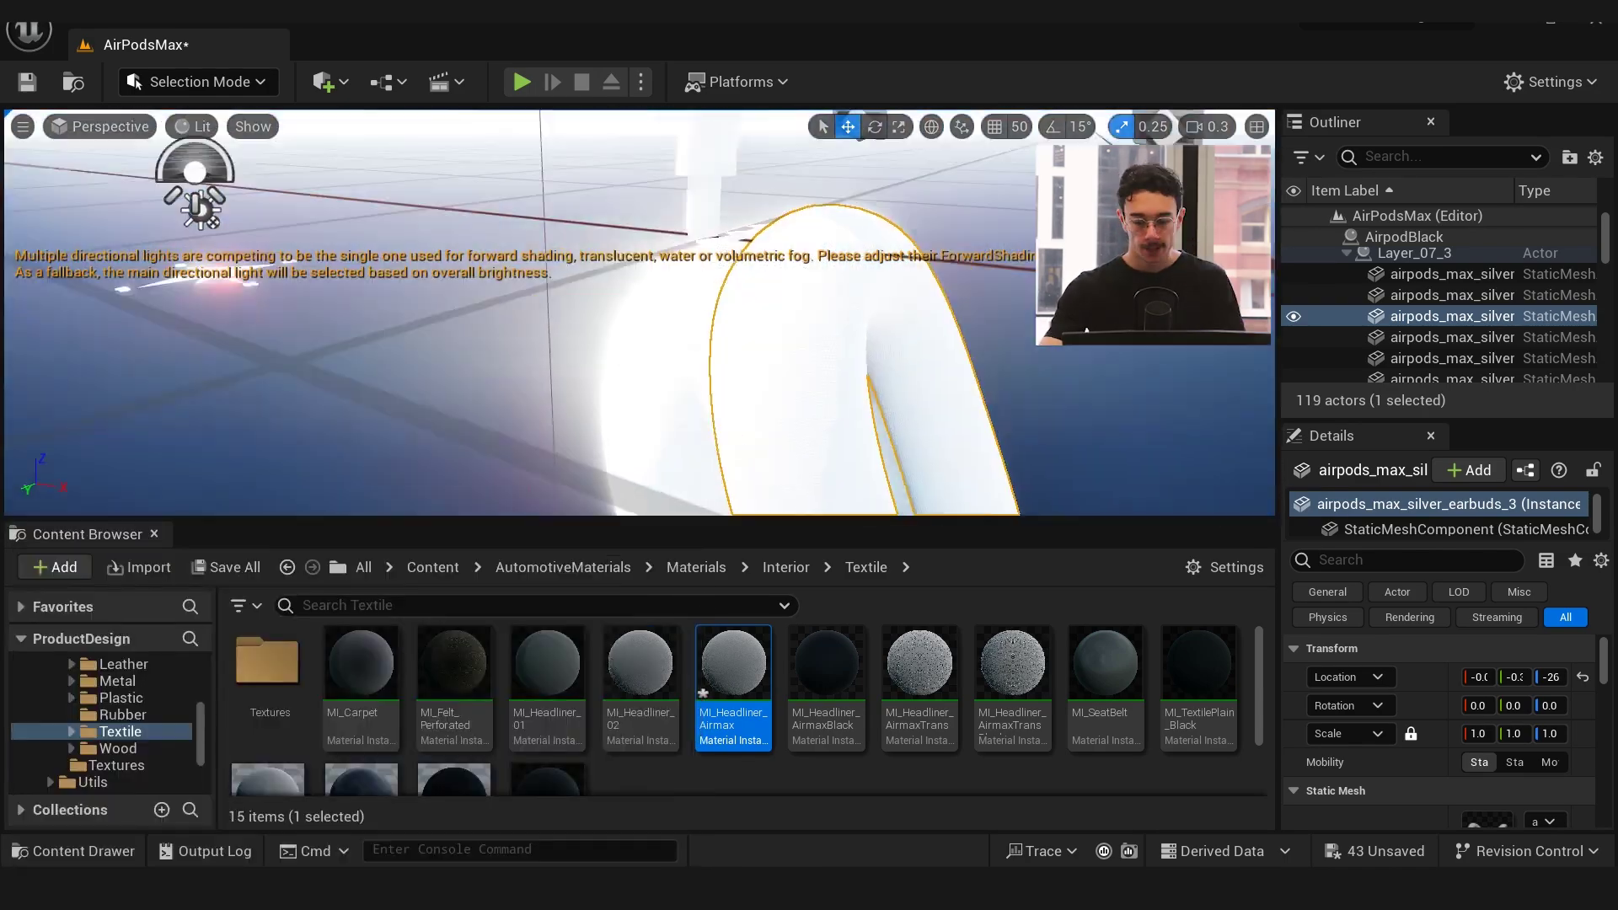
Apply the first MI_Headliner_AirmaxTrans material to the mesh on the underside of the headband
right_drag(876, 354, 830, 320)
click(723, 422)
key(f)
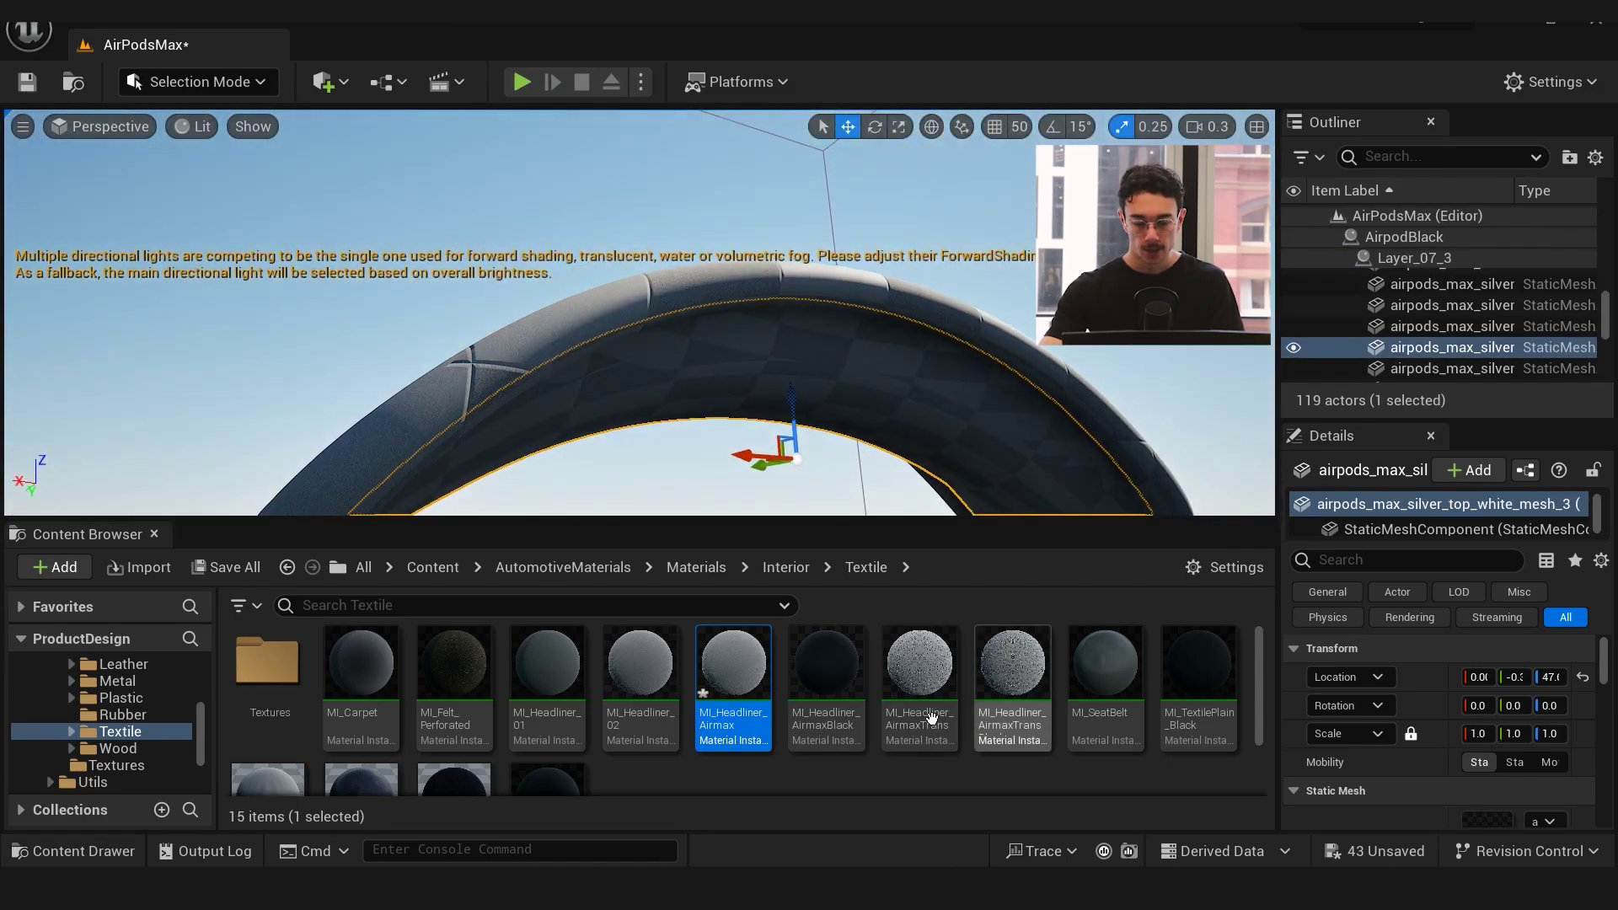
drag(920, 665, 951, 444)
right_drag(950, 445, 919, 425)
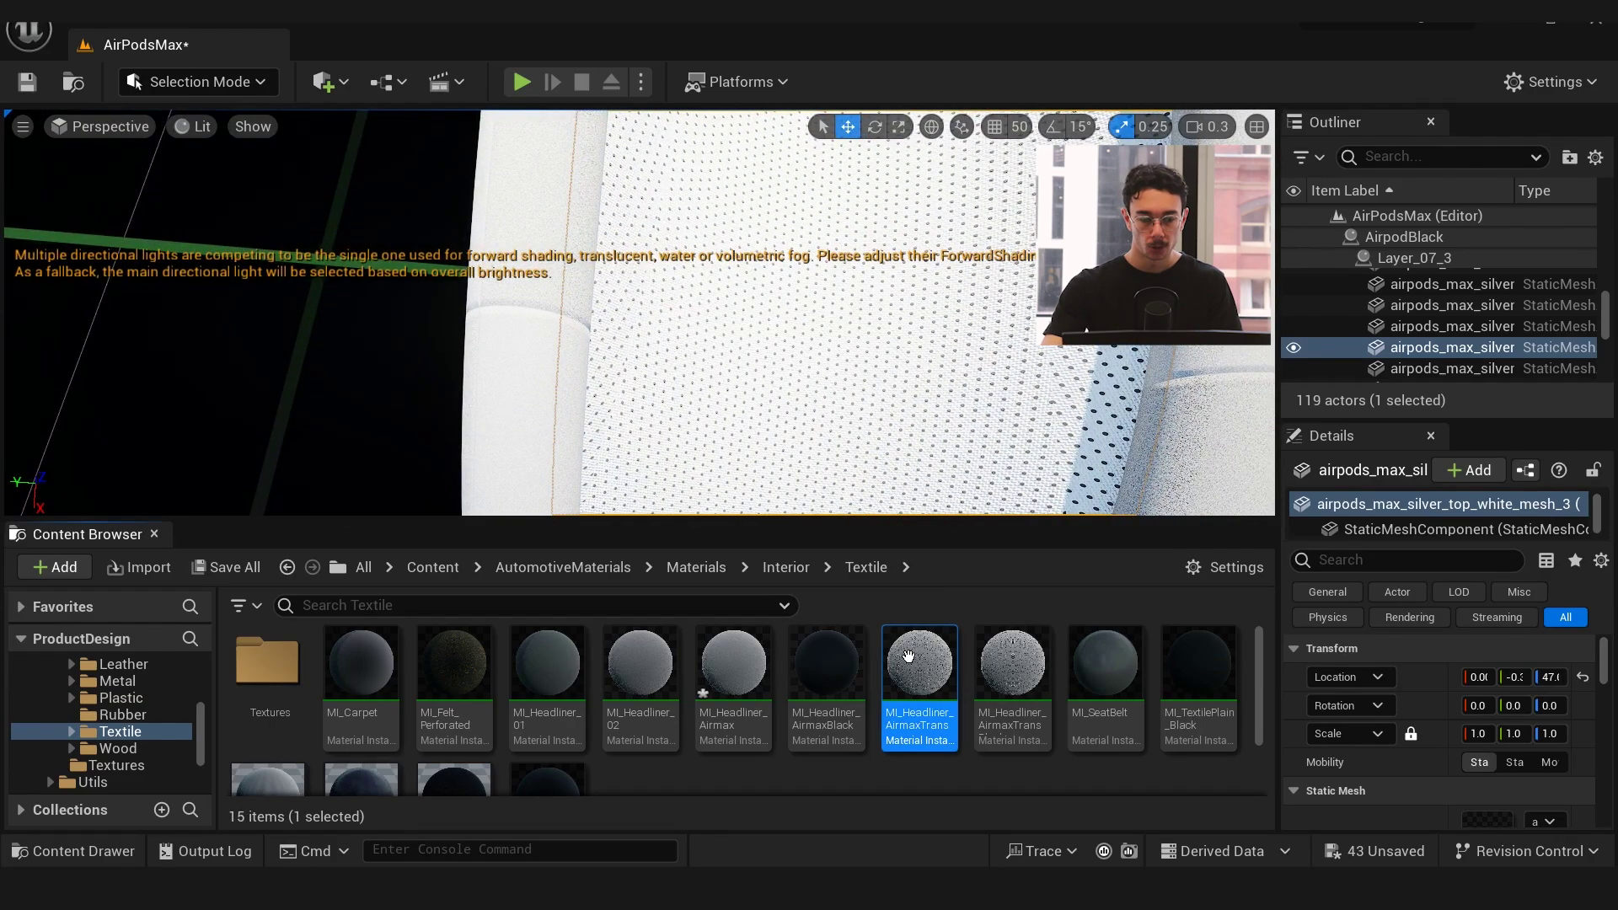
Open the headband mesh's MI_Headliner_AirmaxTrans material and review its base color, roughness, softness, perforation and UV settings
double_click(908, 656)
scroll(354, 591, down, 6)
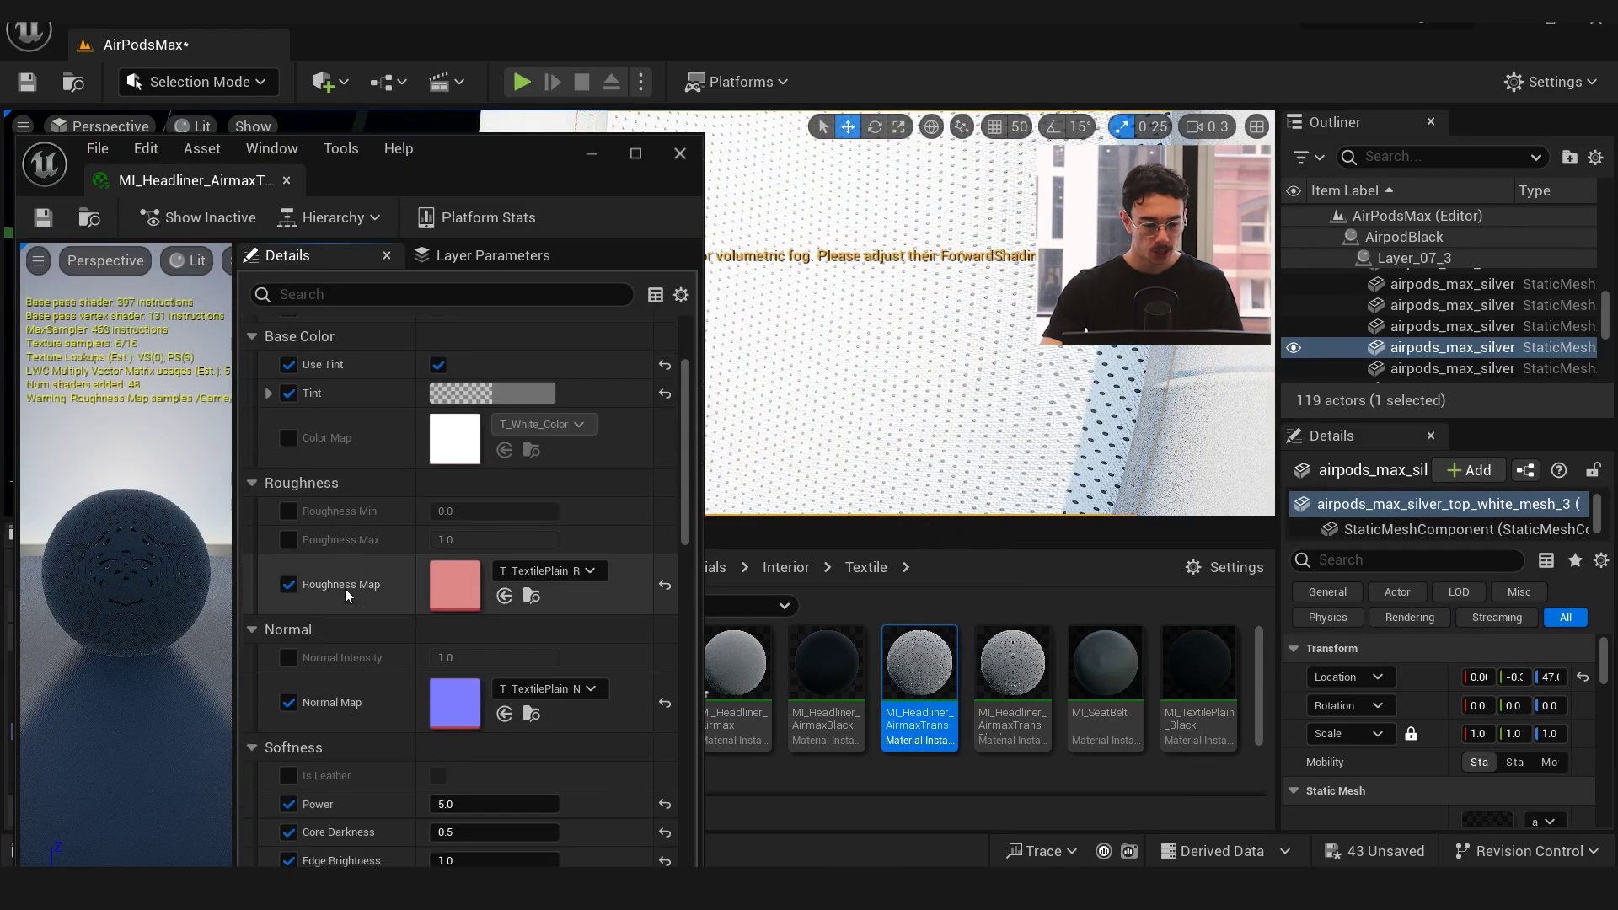
scroll(354, 579, down, 4)
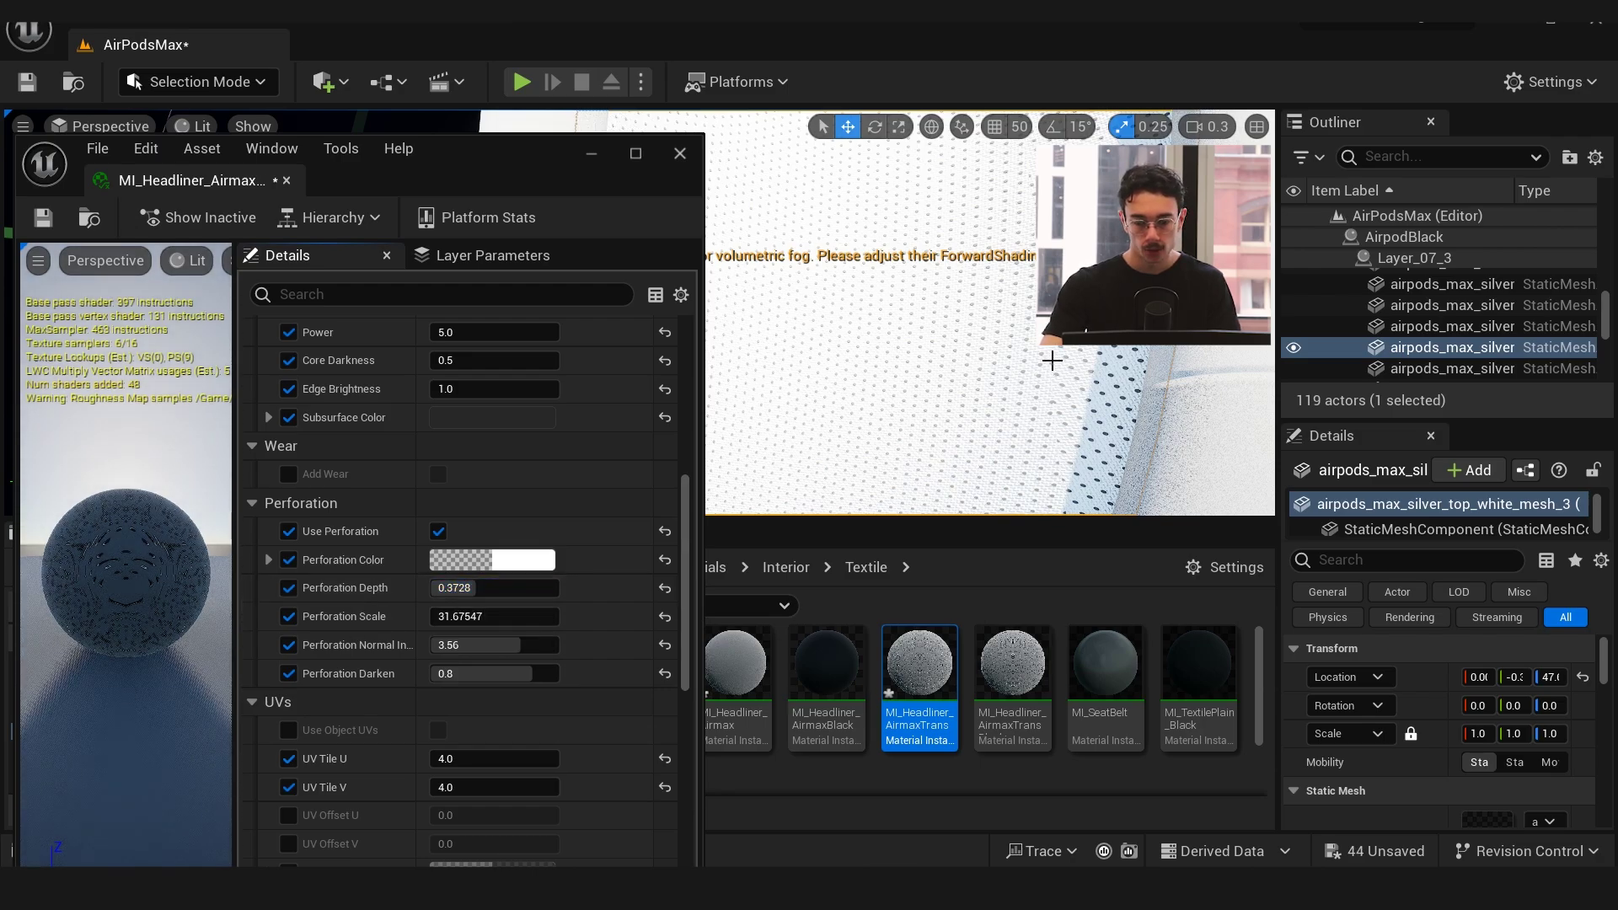
Select the outer side of the ear cup and open AutomotiveMaterials' Exterior Metal folder
scroll(1025, 336, down, 1)
mouse_move(1025, 335)
right_down()
mouse_move(1070, 362)
mouse_move(1007, 360)
right_up()
key(w)
scroll(1062, 360, up, 3)
key(s)
key(w)
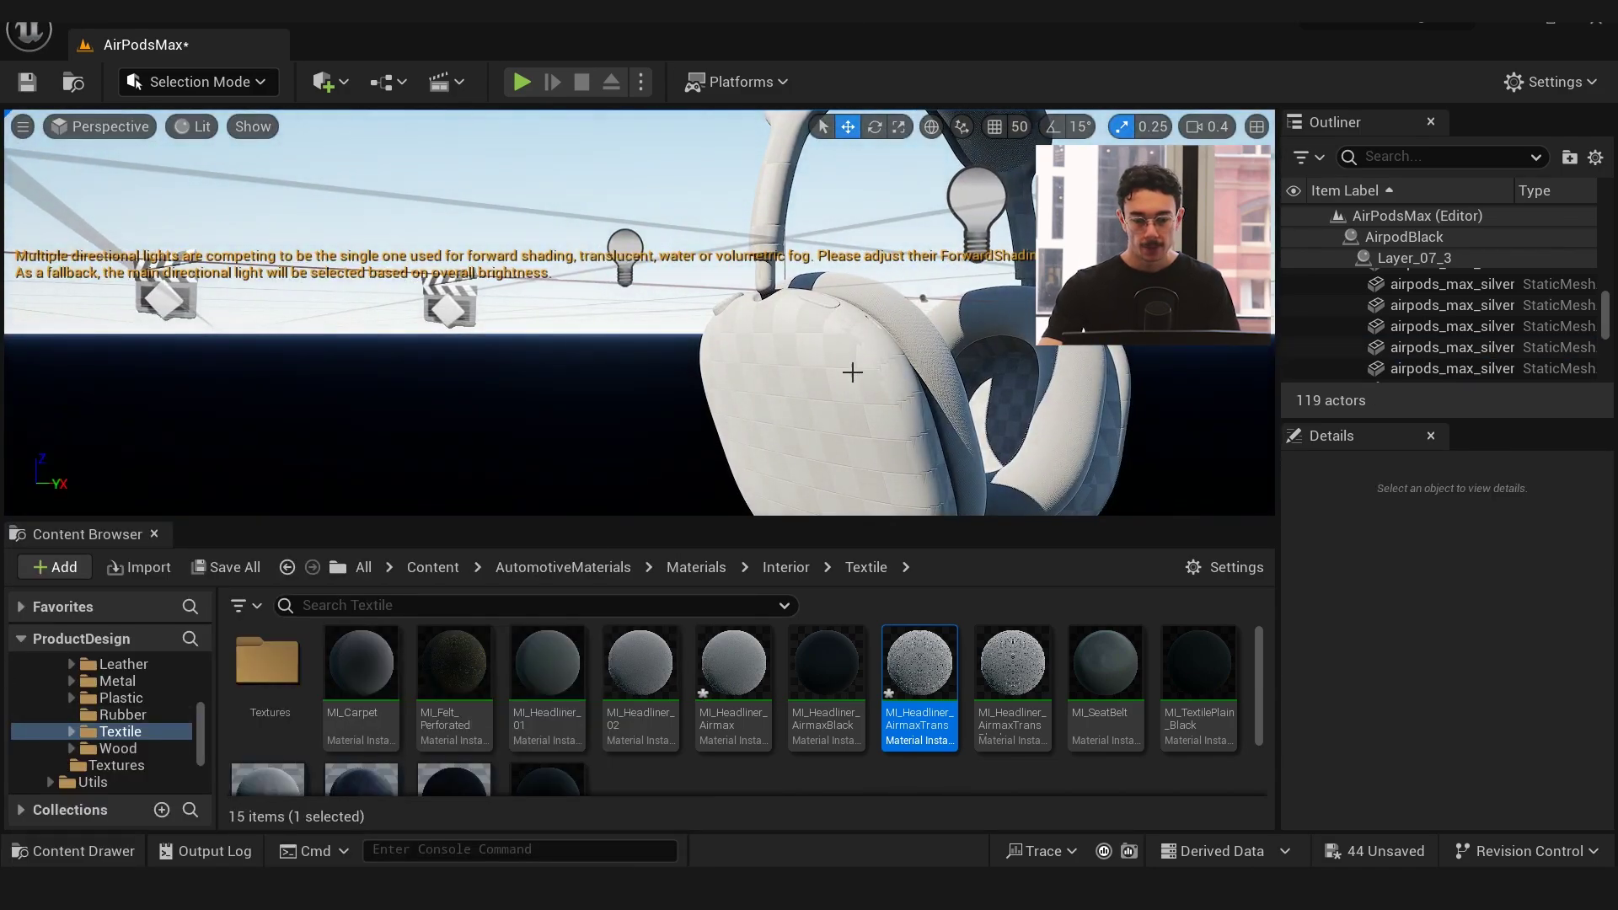
click(852, 372)
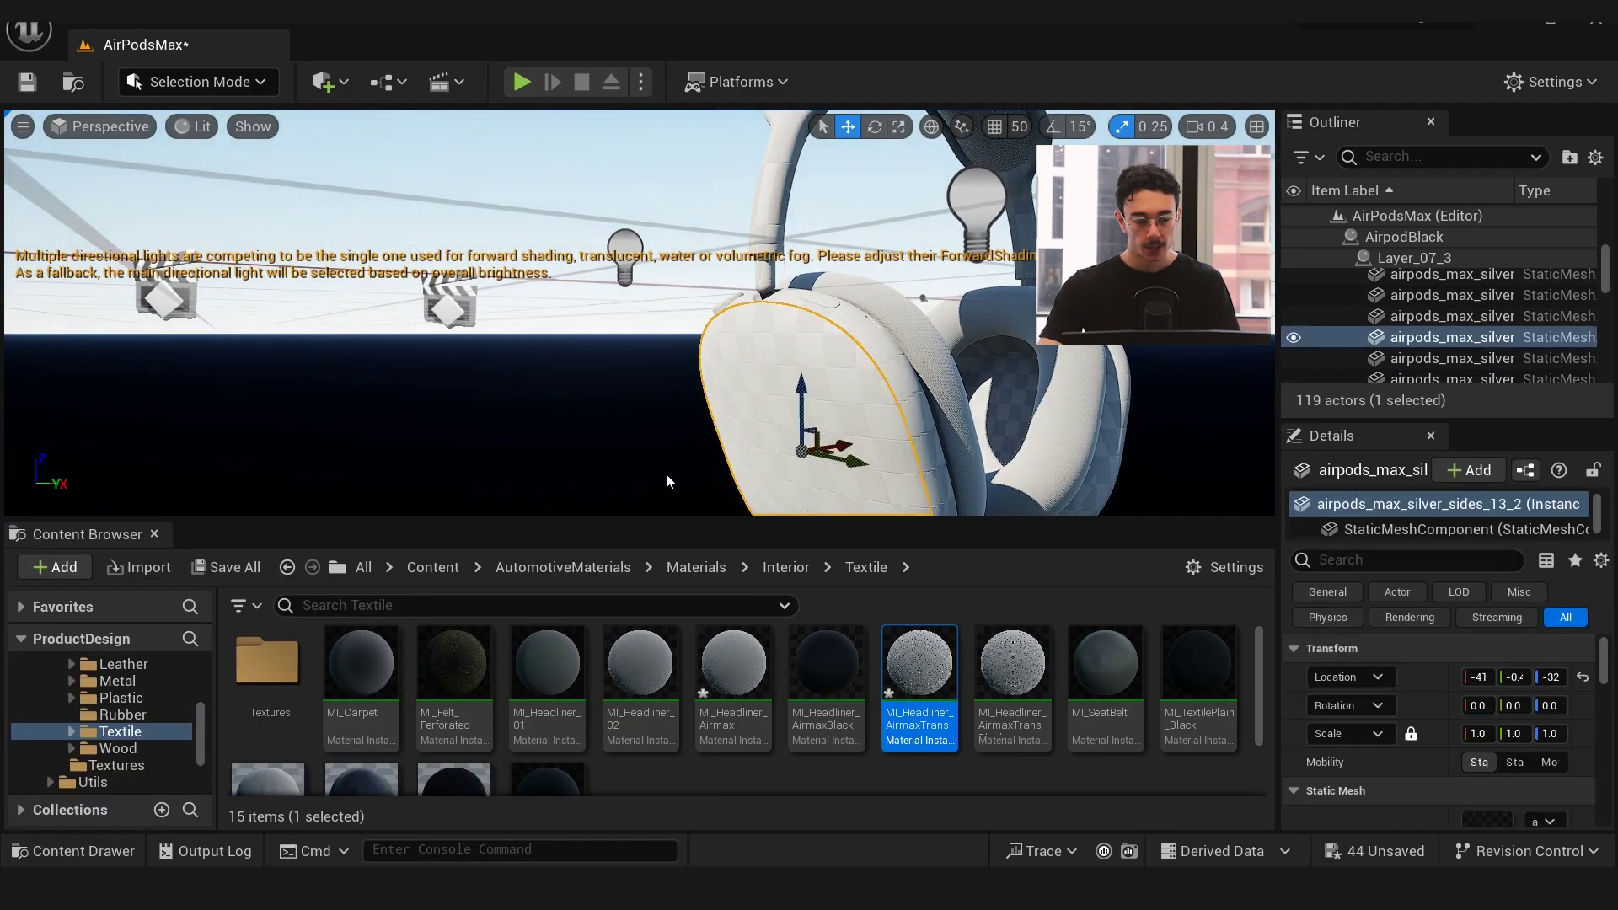
click(113, 748)
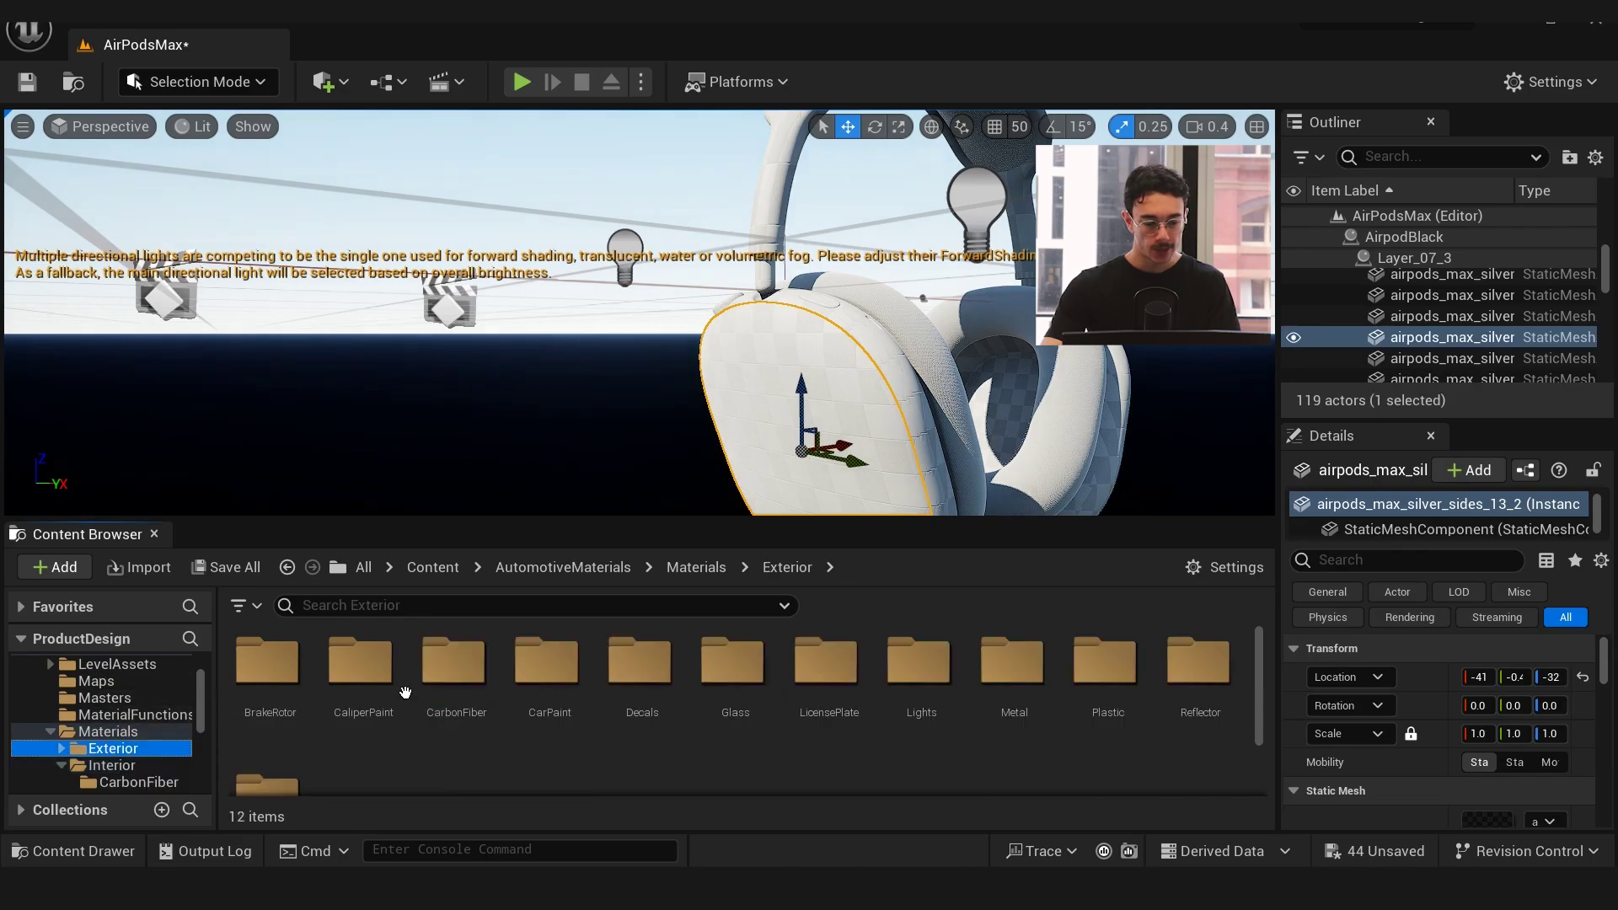
double_click(1012, 664)
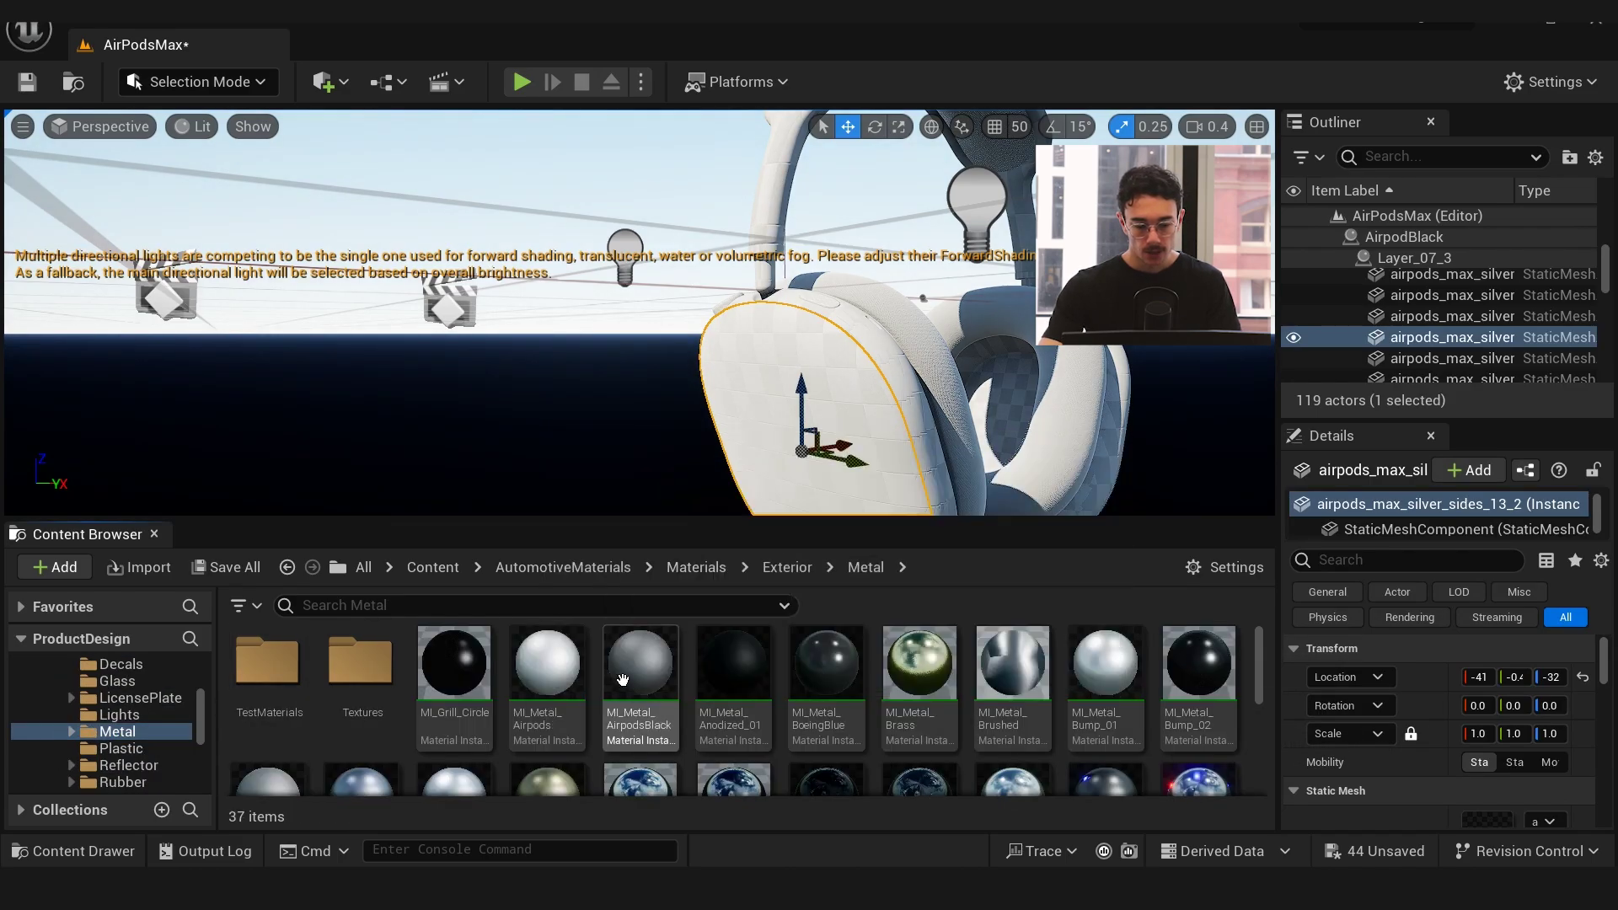
Try the MI_Metal_Bump_01 material on the ear cup's outer side and replace it with MI_Metal_Airpods
drag(1105, 666, 907, 416)
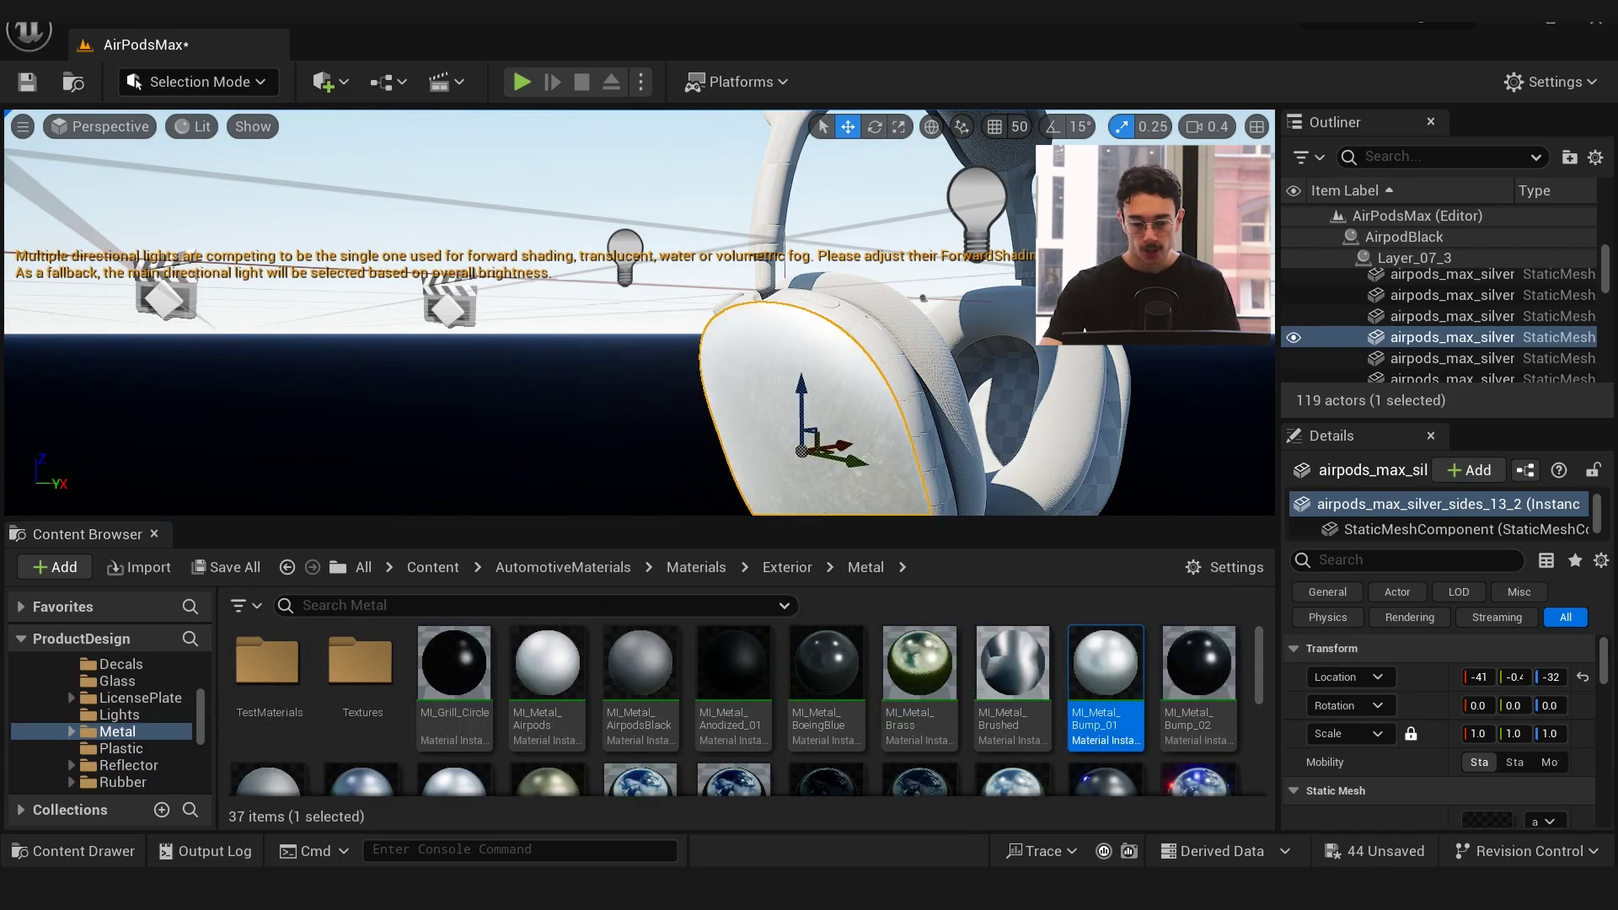
right_drag(907, 416, 921, 231)
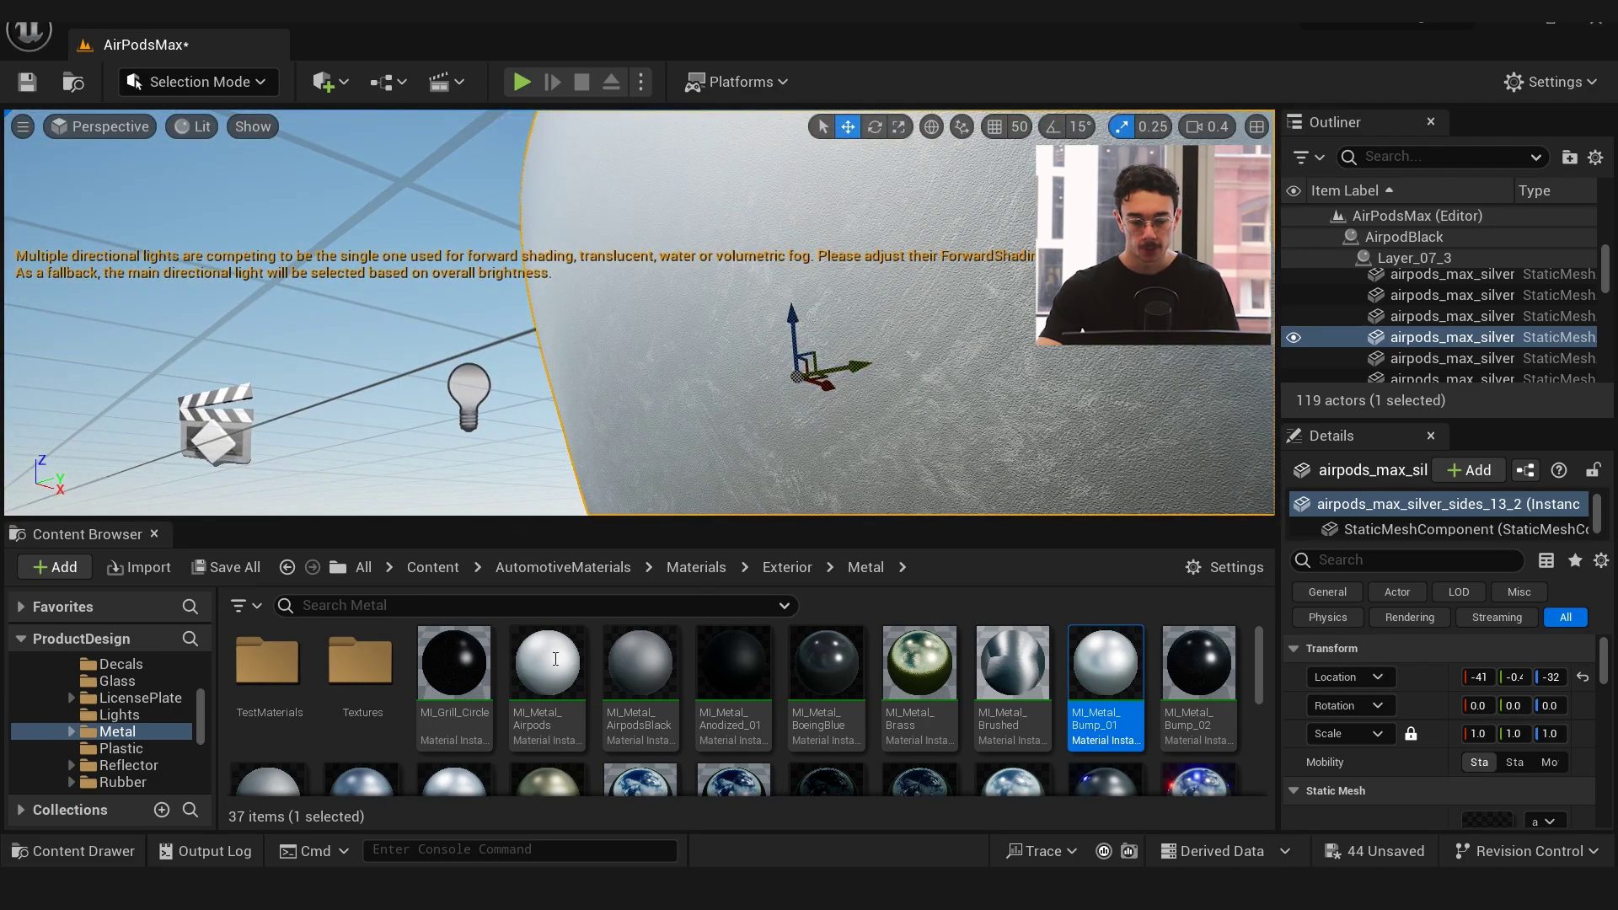
drag(536, 683, 997, 282)
right_drag(996, 282, 910, 345)
right_drag(690, 353, 935, 332)
key(Escape)
right_drag(733, 337, 750, 346)
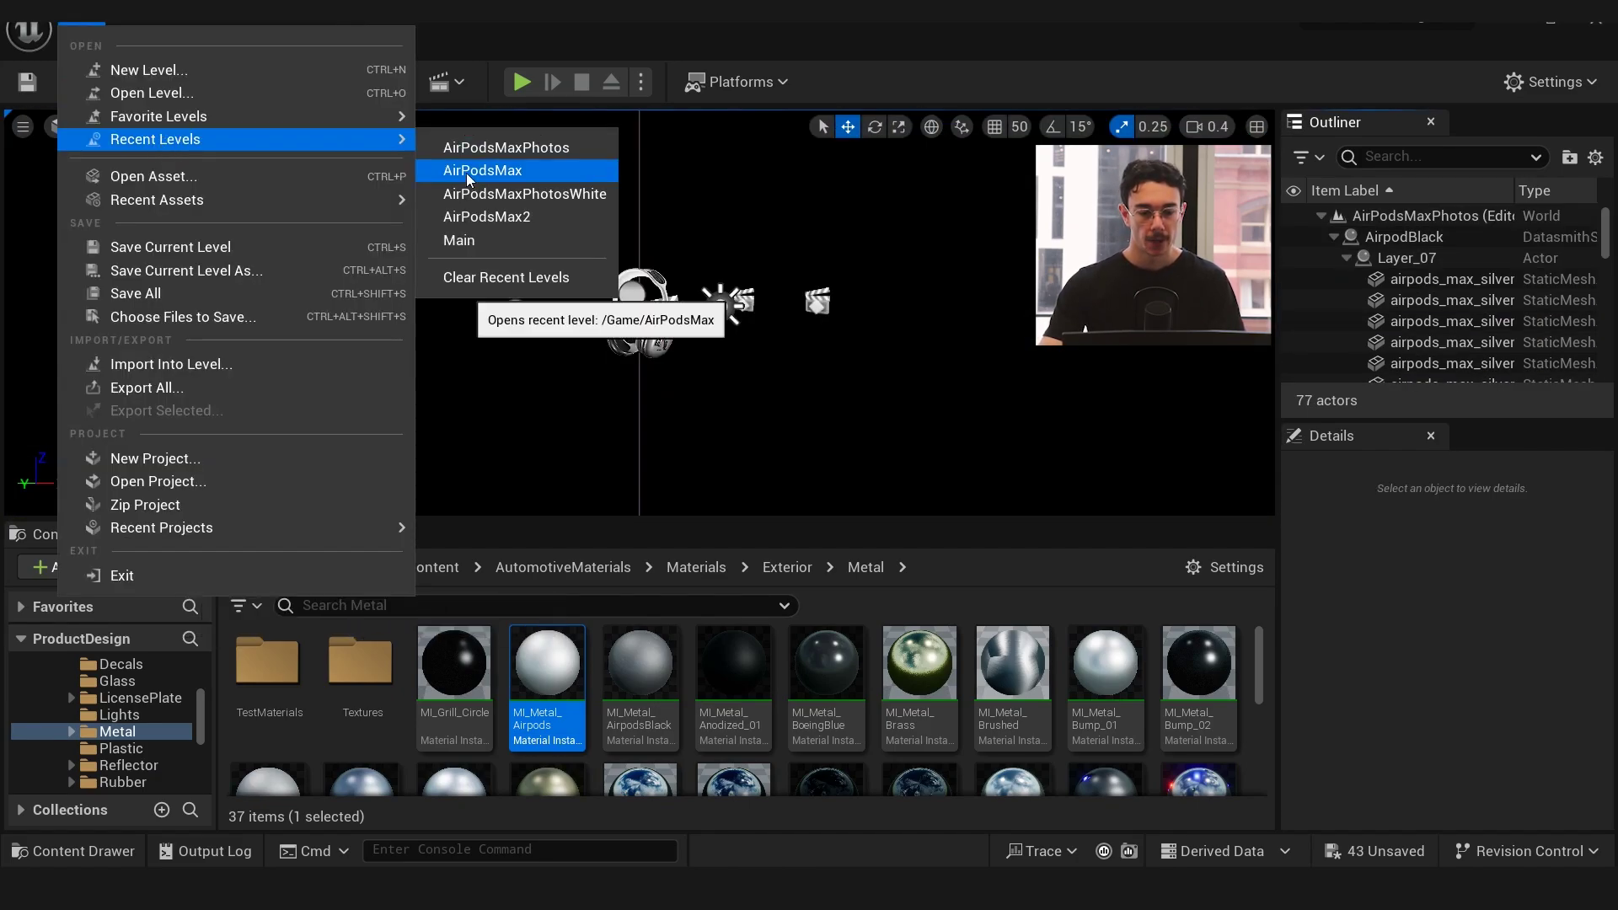
Open the recent AirPodsMax level and hide the AirpodWhite2 actor to show the black headphones
click(467, 173)
click(456, 483)
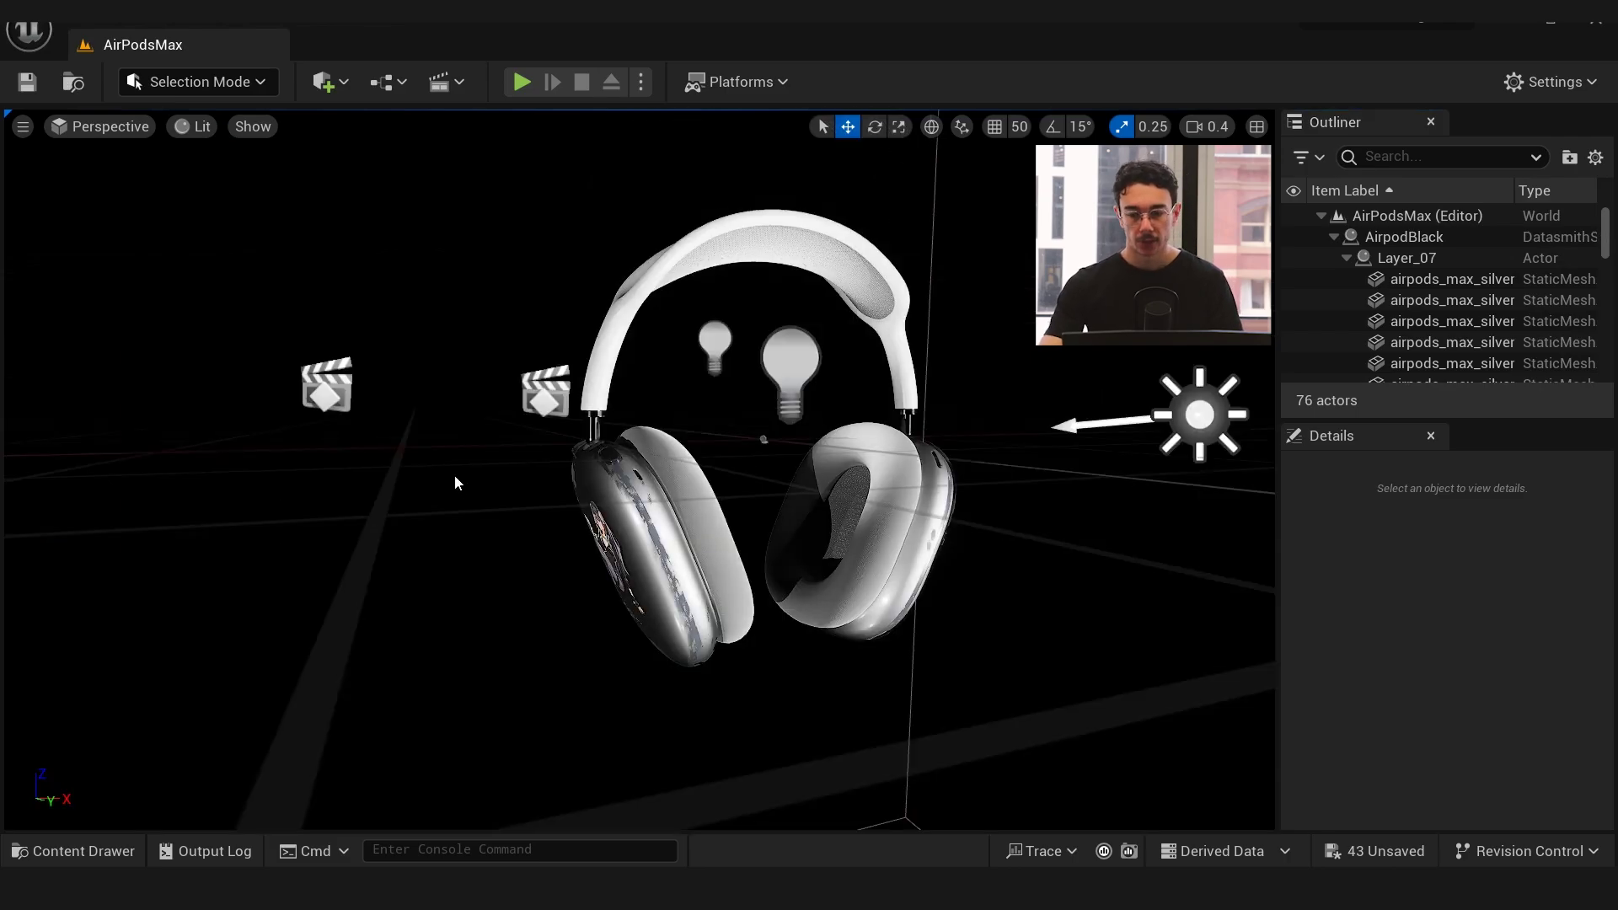
click(1332, 238)
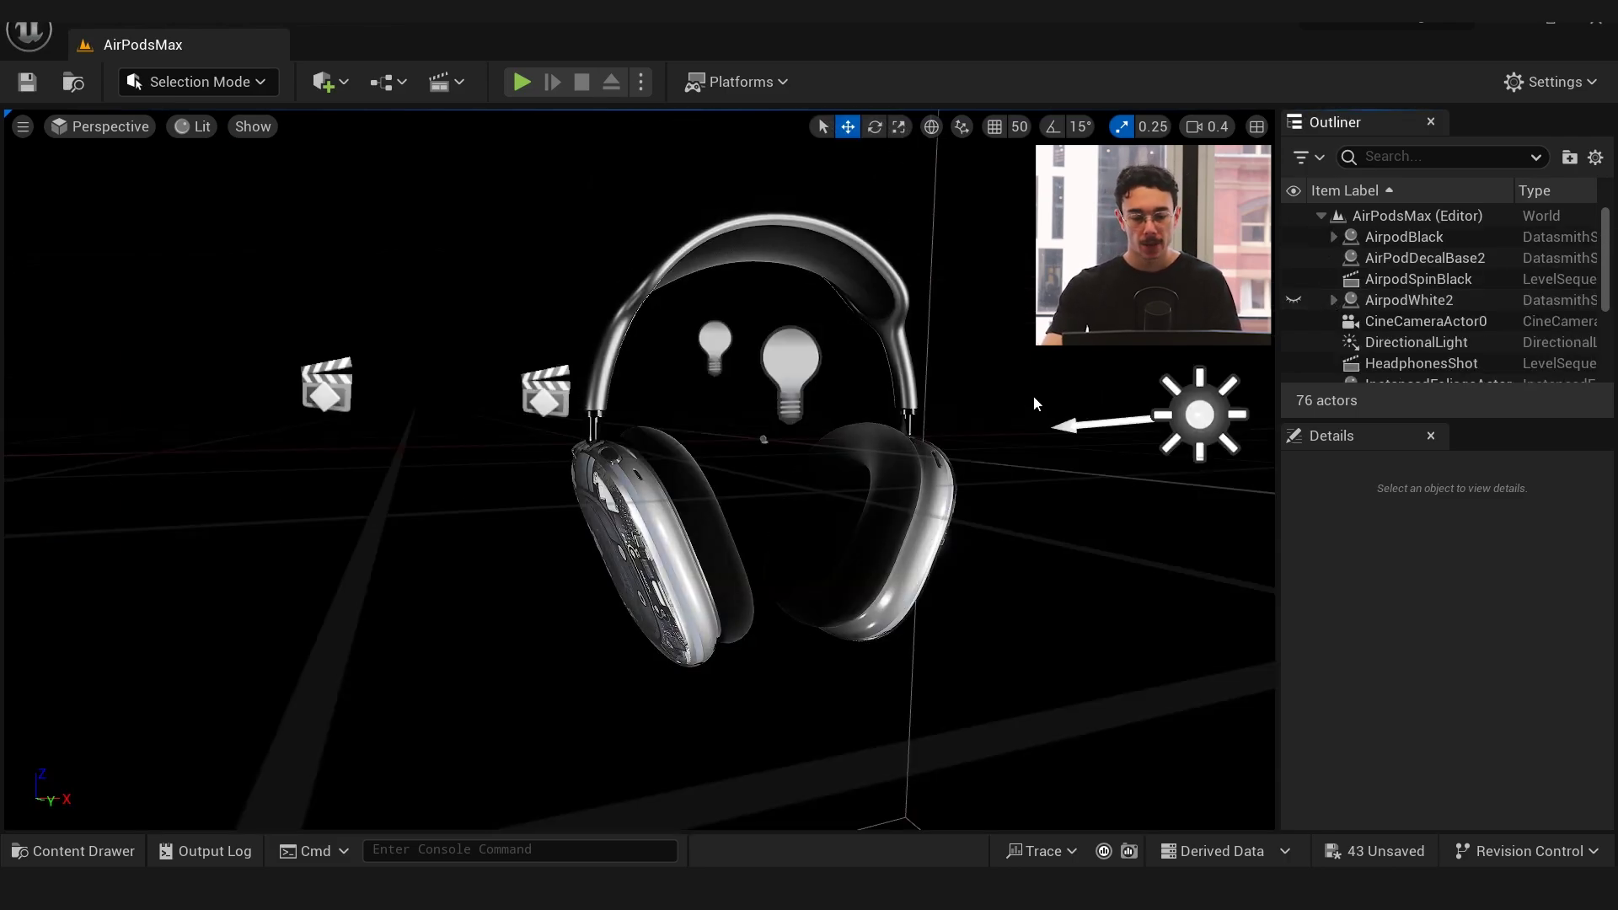
Examine the black ear cushions' woven fabric and the metal ear cup finish up close
right_drag(640, 469, 578, 423)
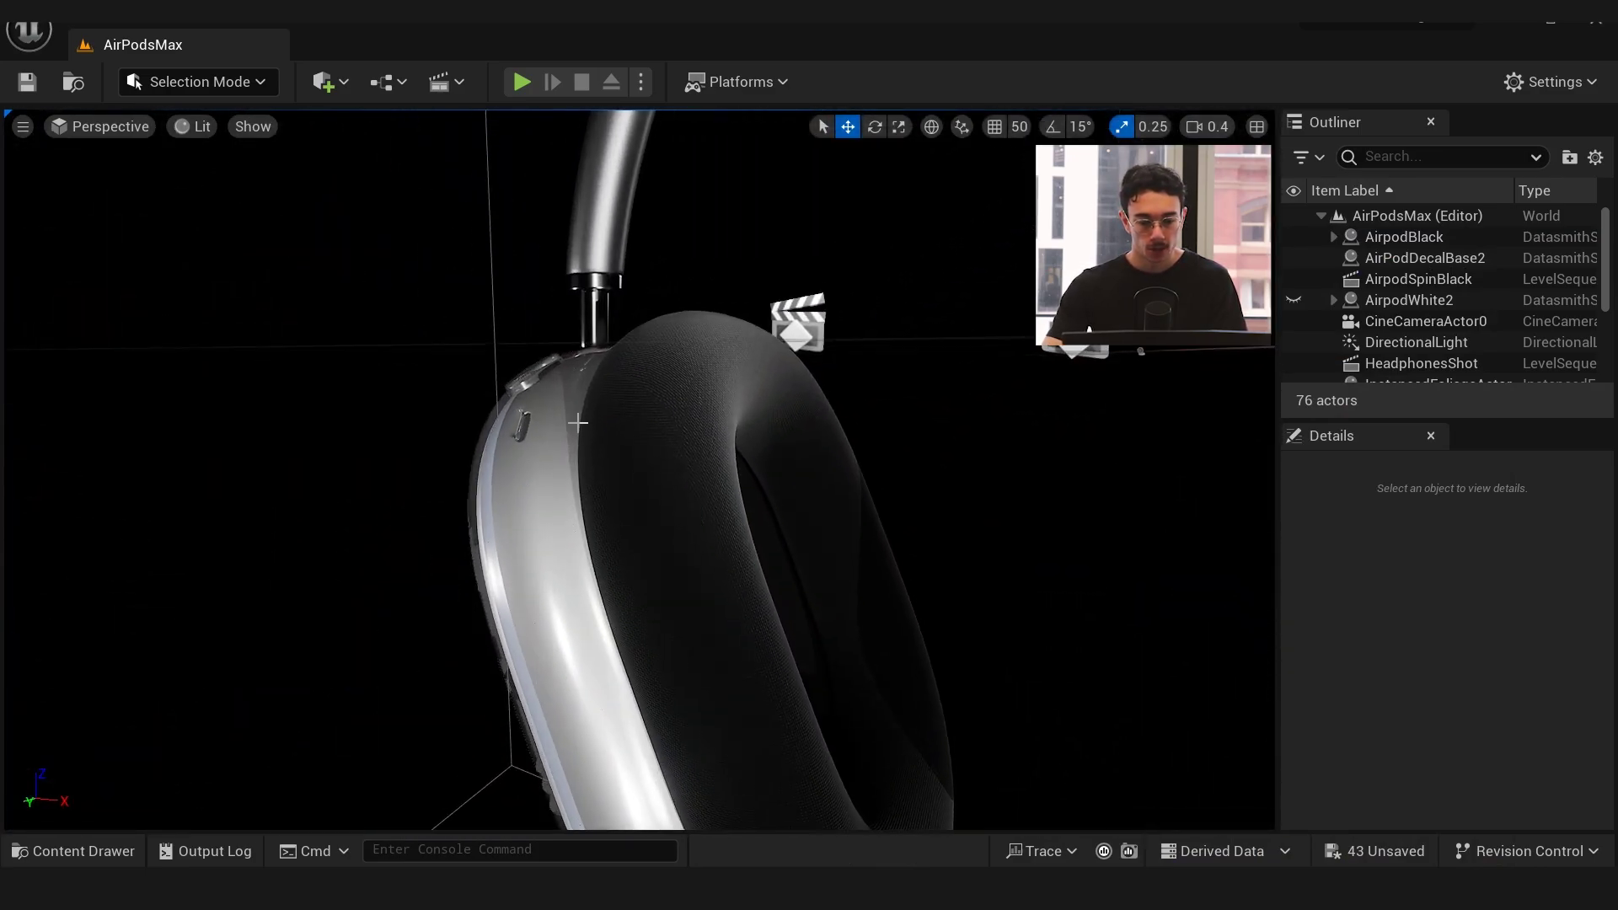
click(698, 417)
right_drag(699, 418, 698, 394)
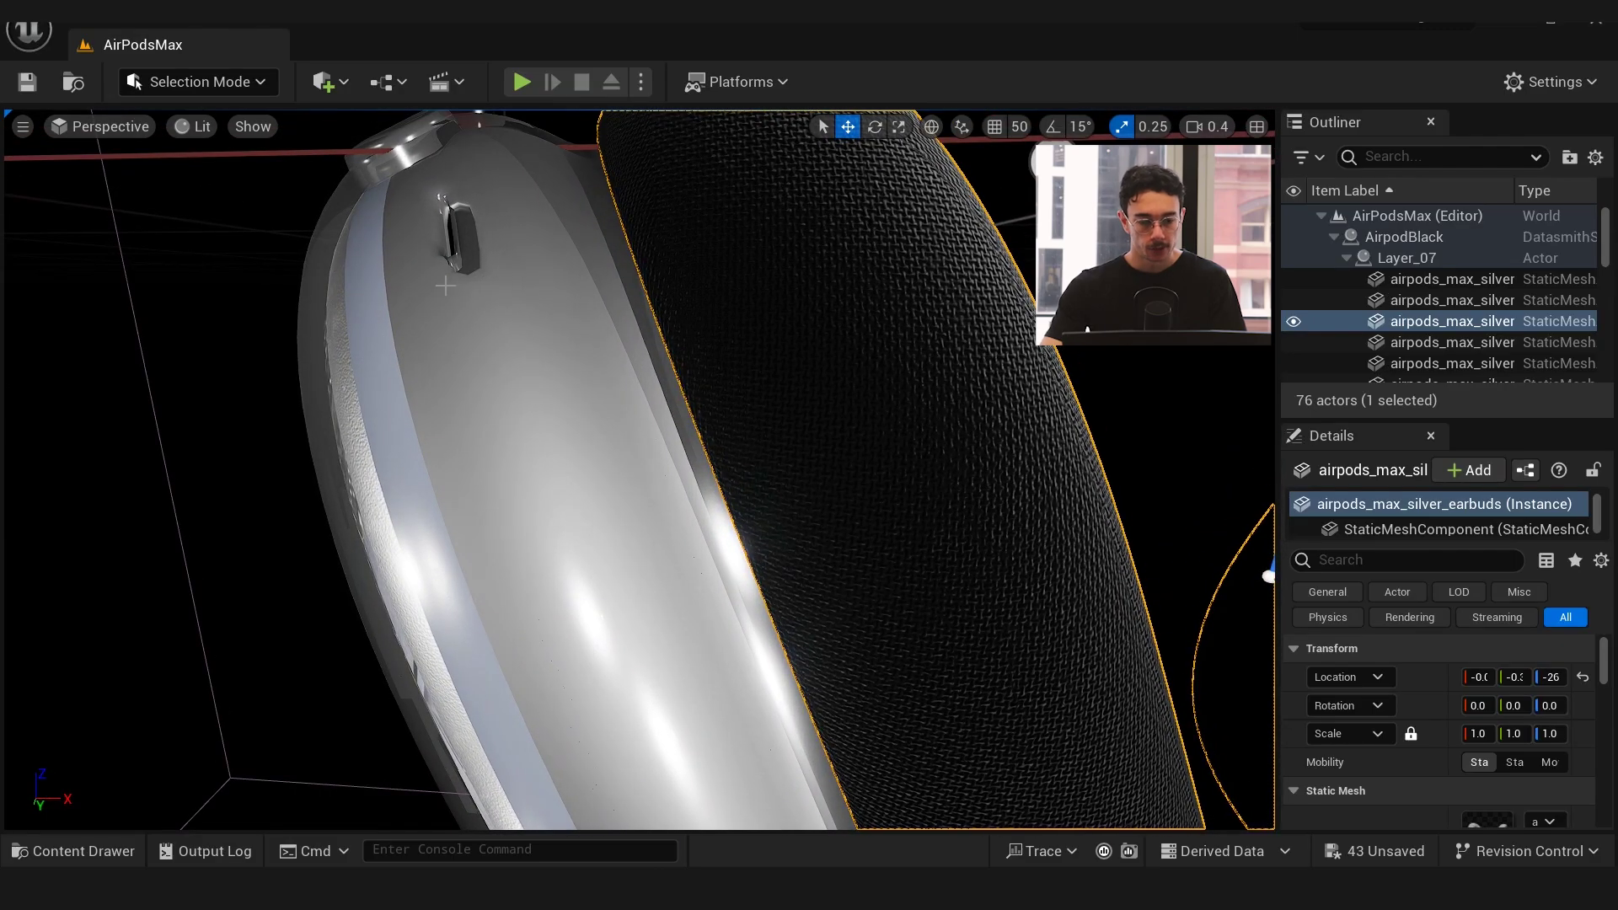
key(f)
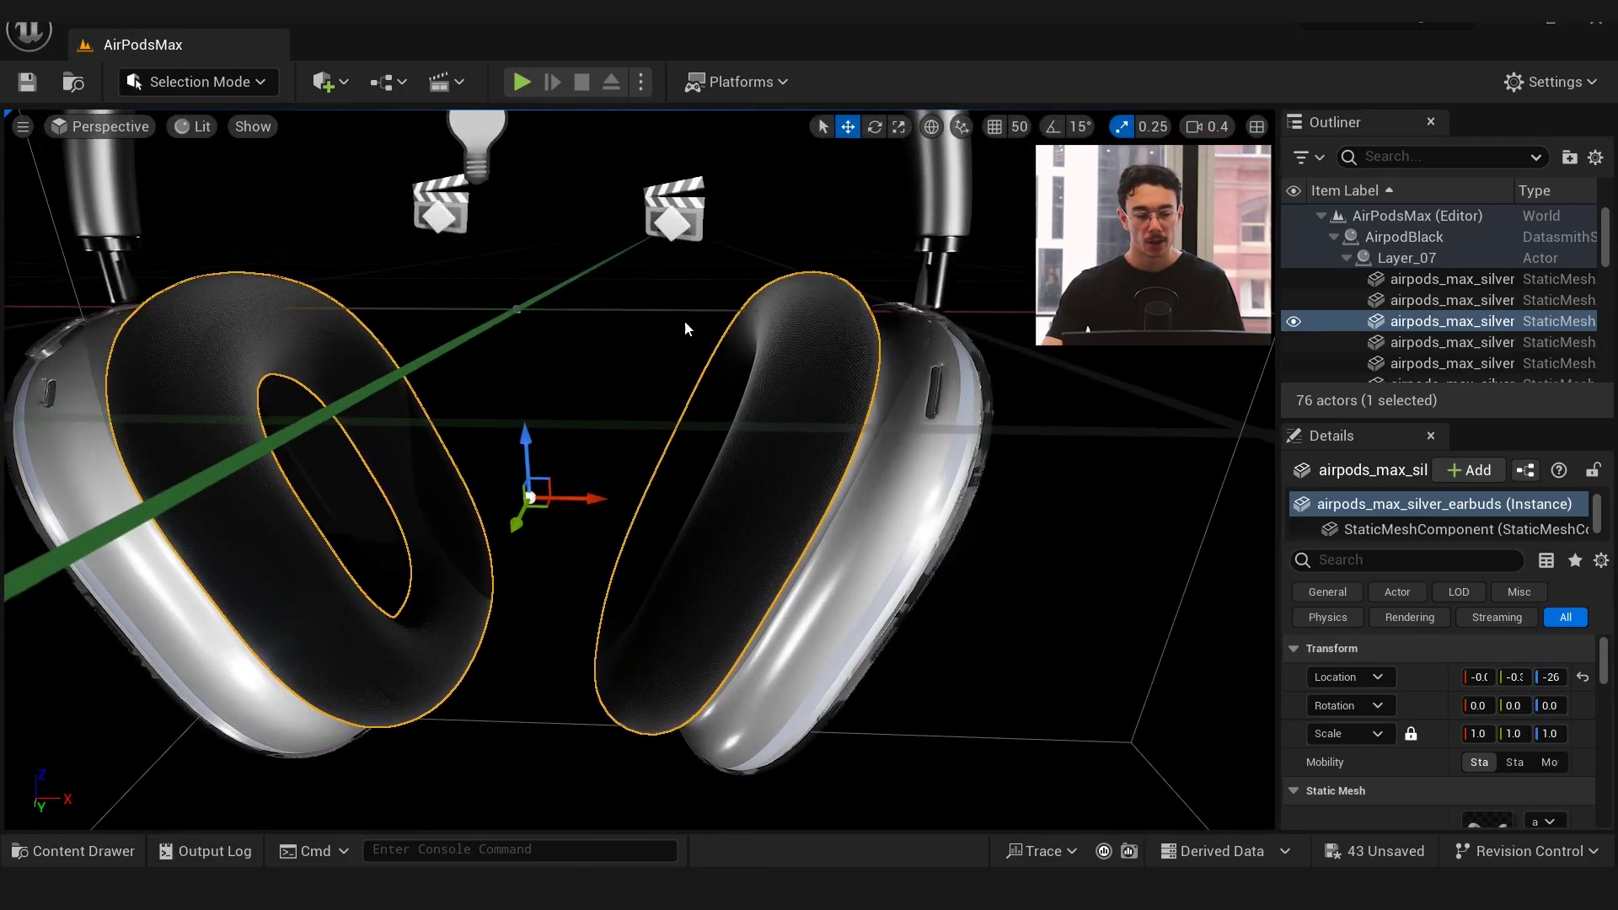
alt+drag(626, 486, 845, 478)
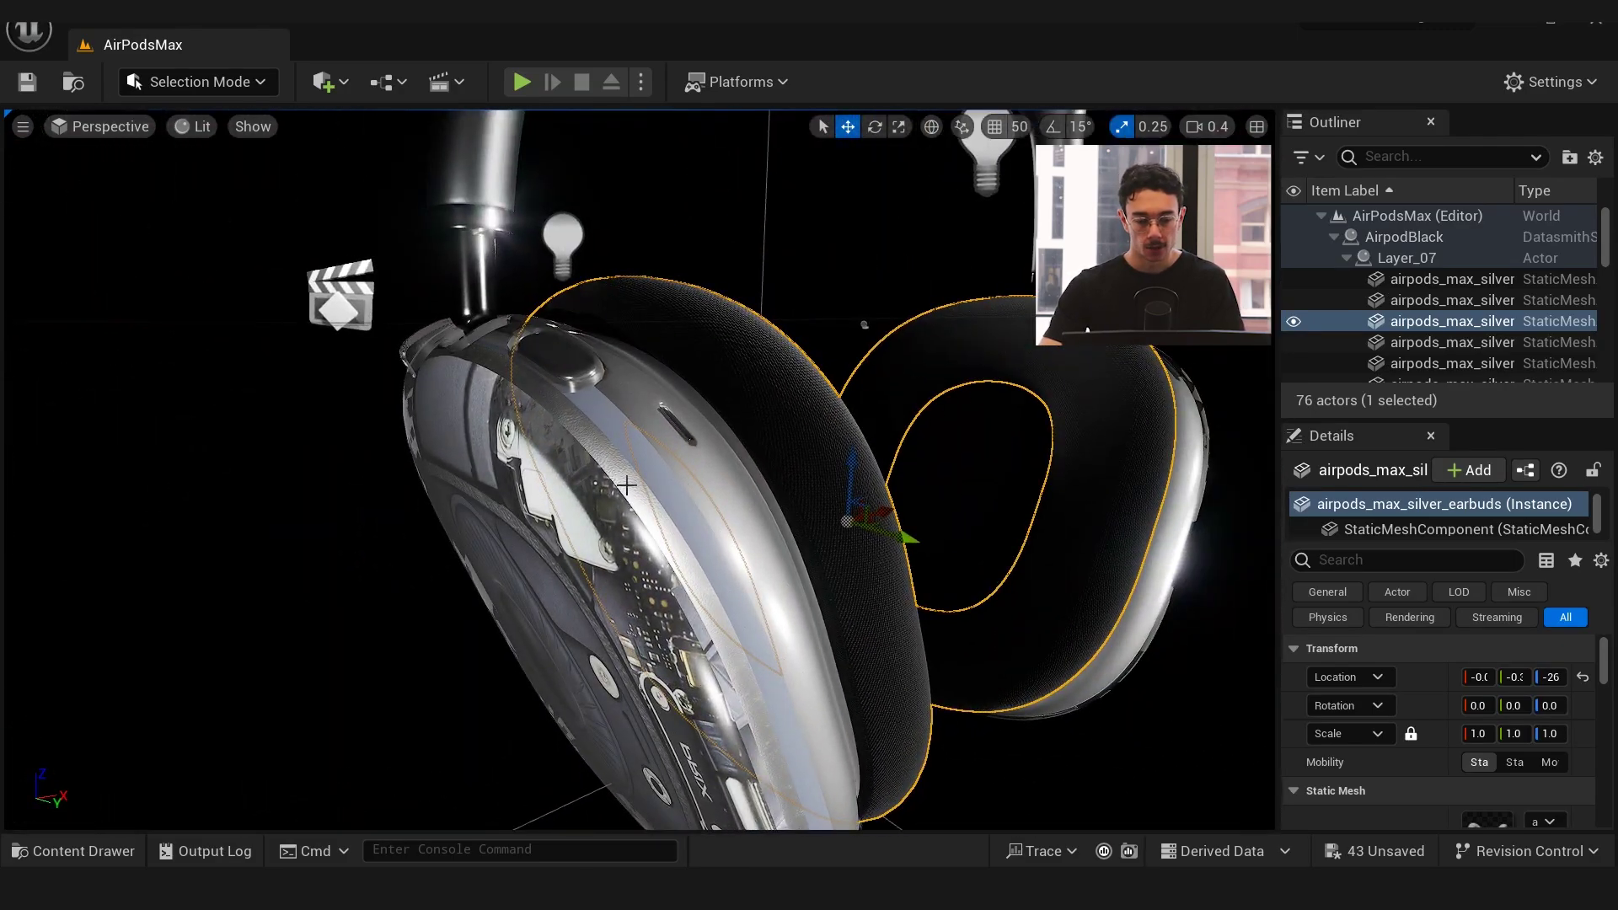
Hide and show the transparent cover mesh airpods_max_silver_sides2 several times to compare the ear cups with and without it
click(713, 494)
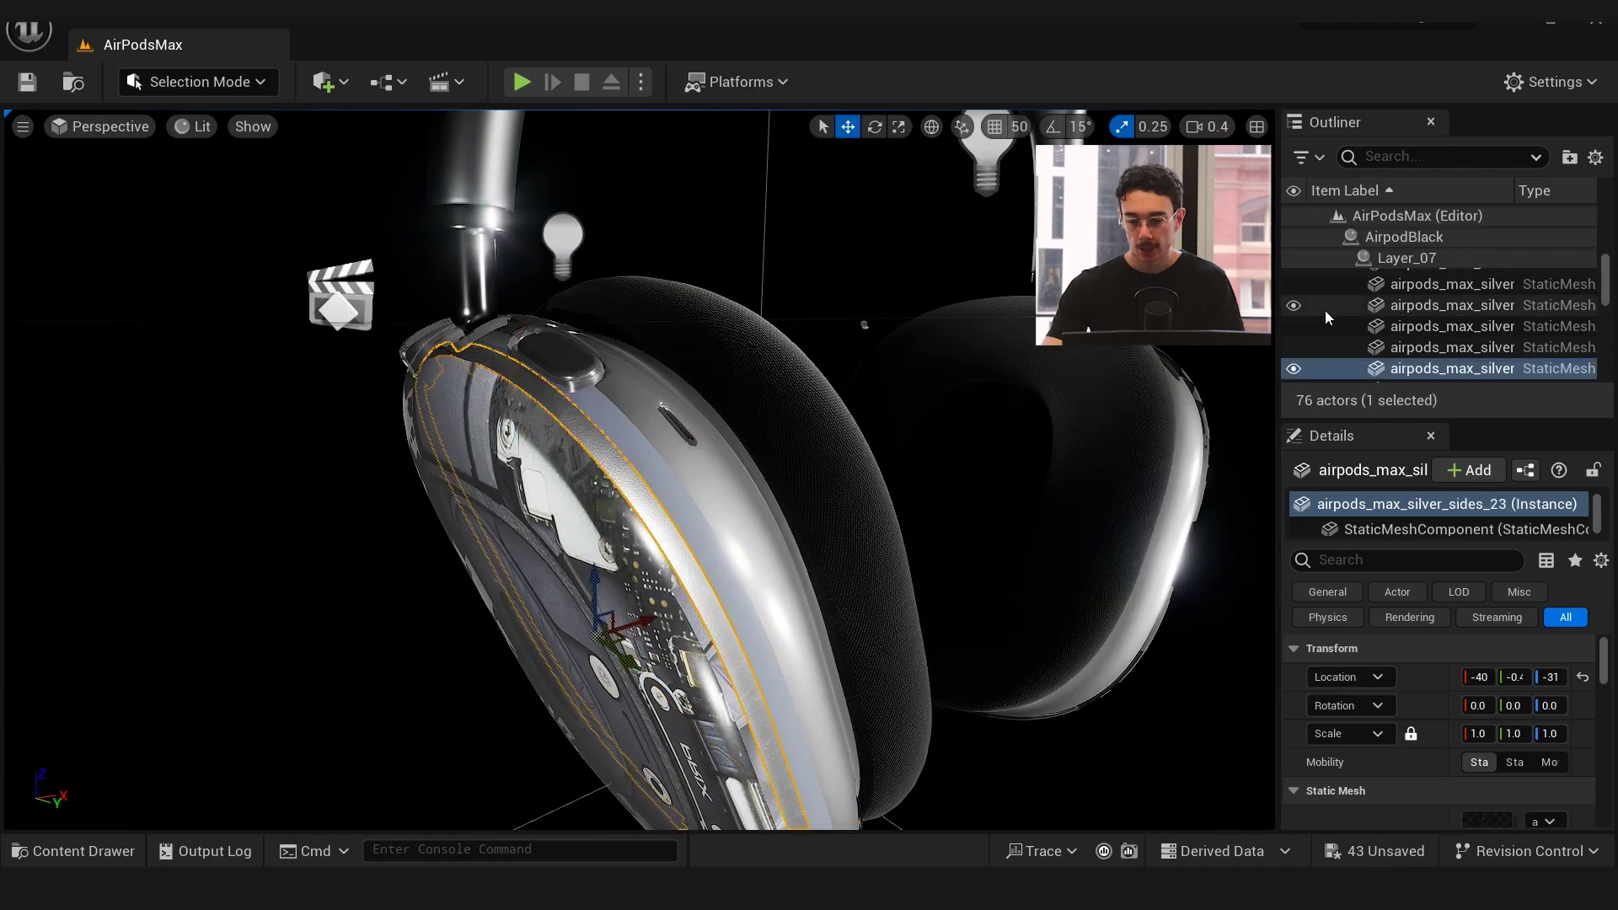
scroll(1433, 315, down, 5)
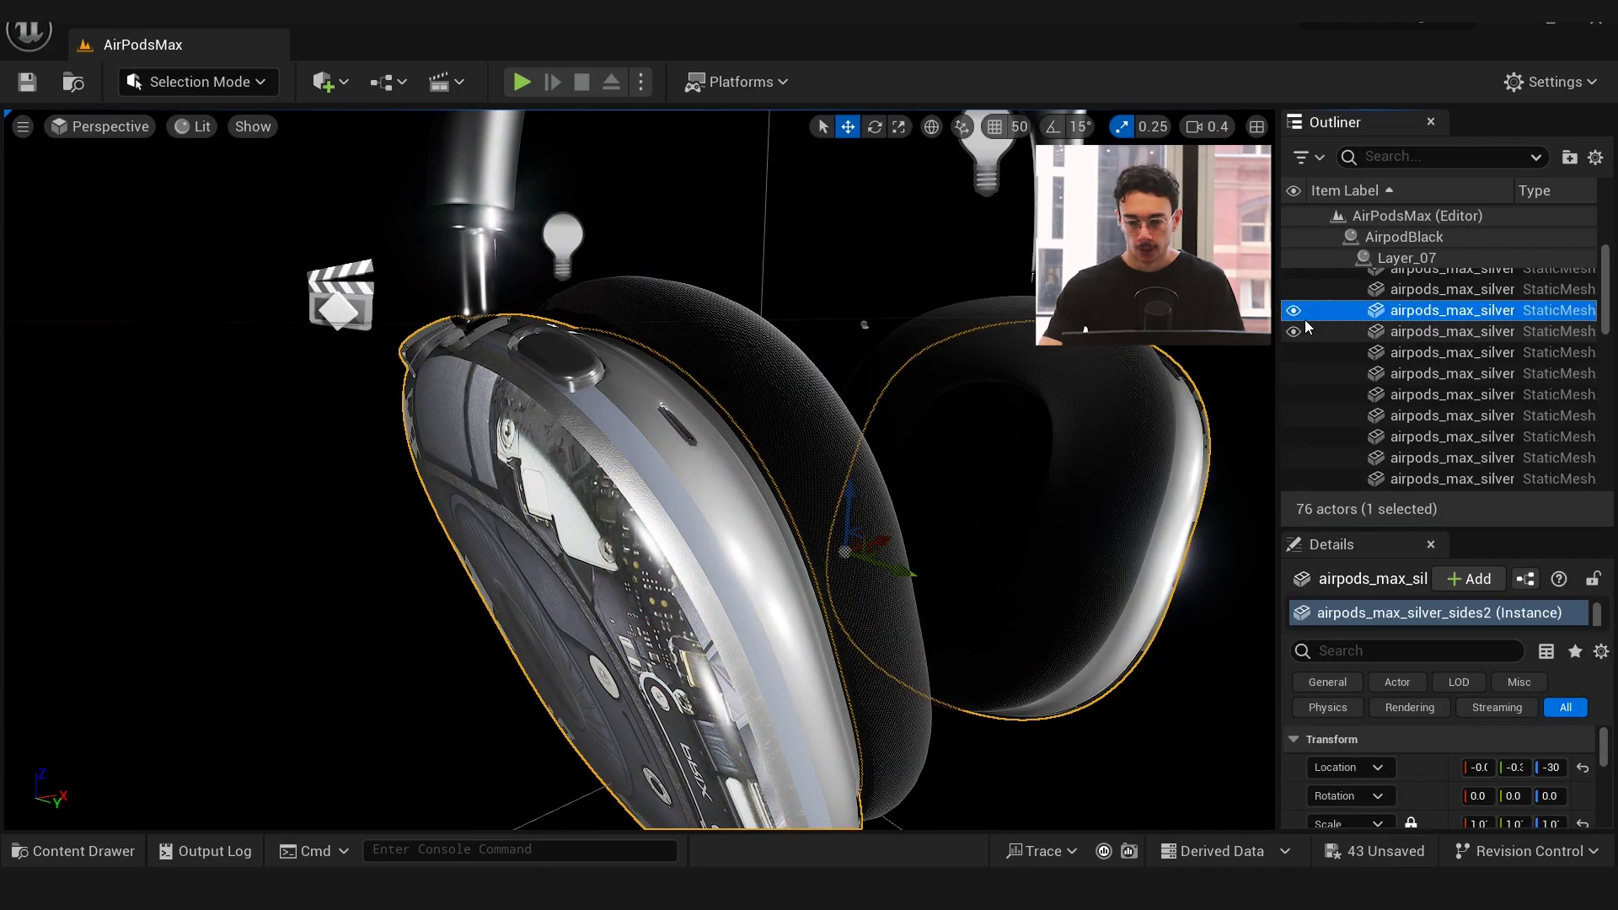
click(1290, 311)
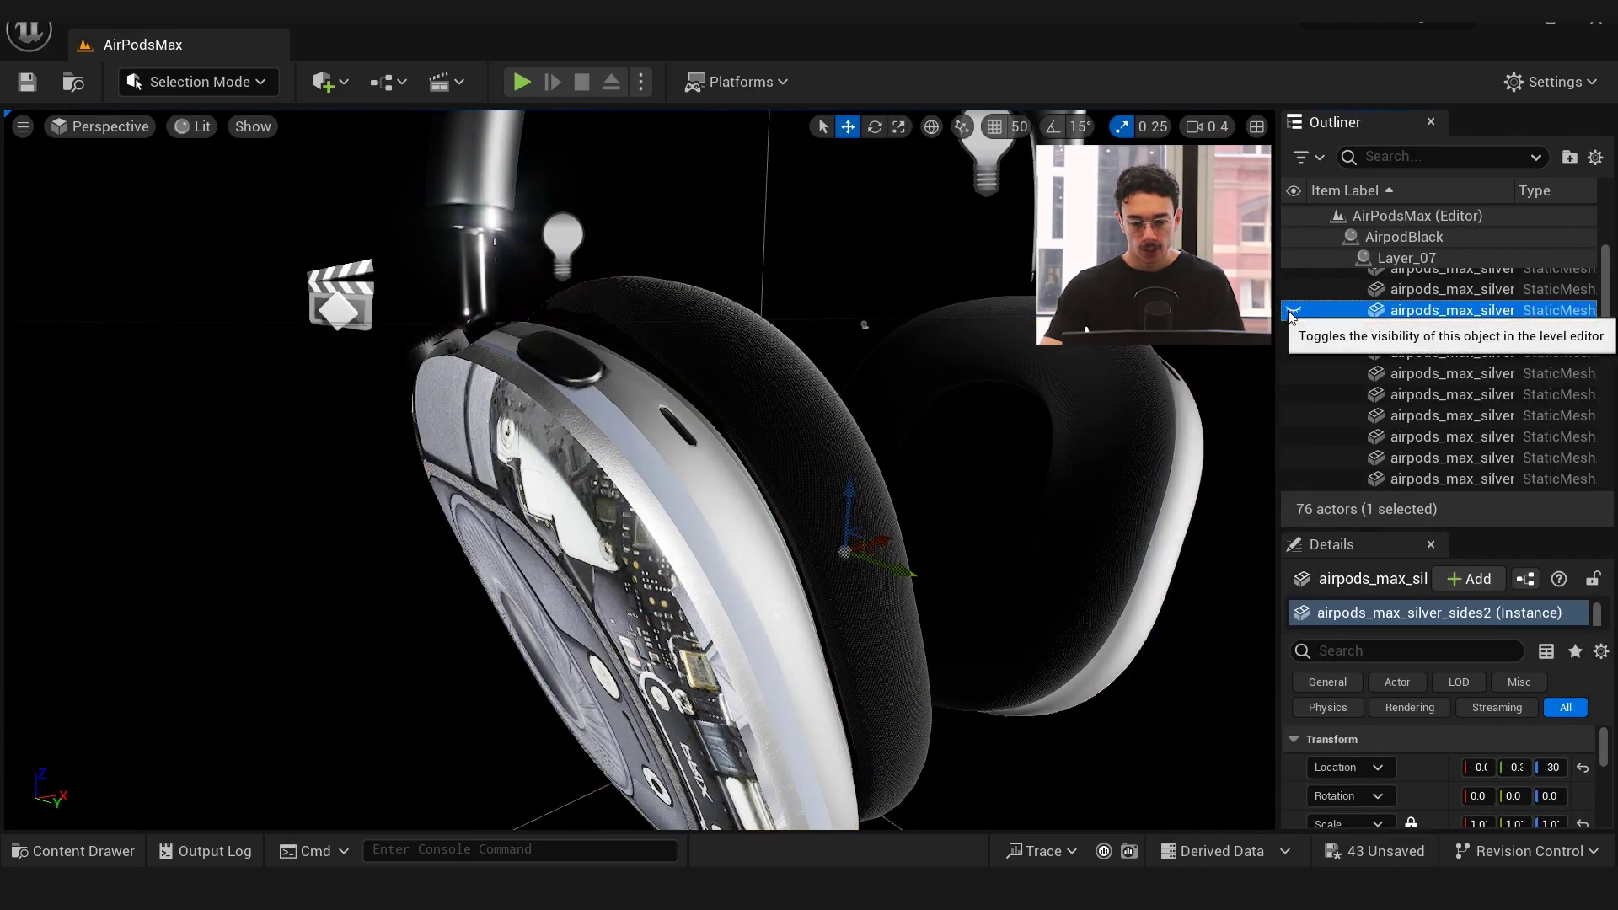
click(1293, 312)
click(1292, 312)
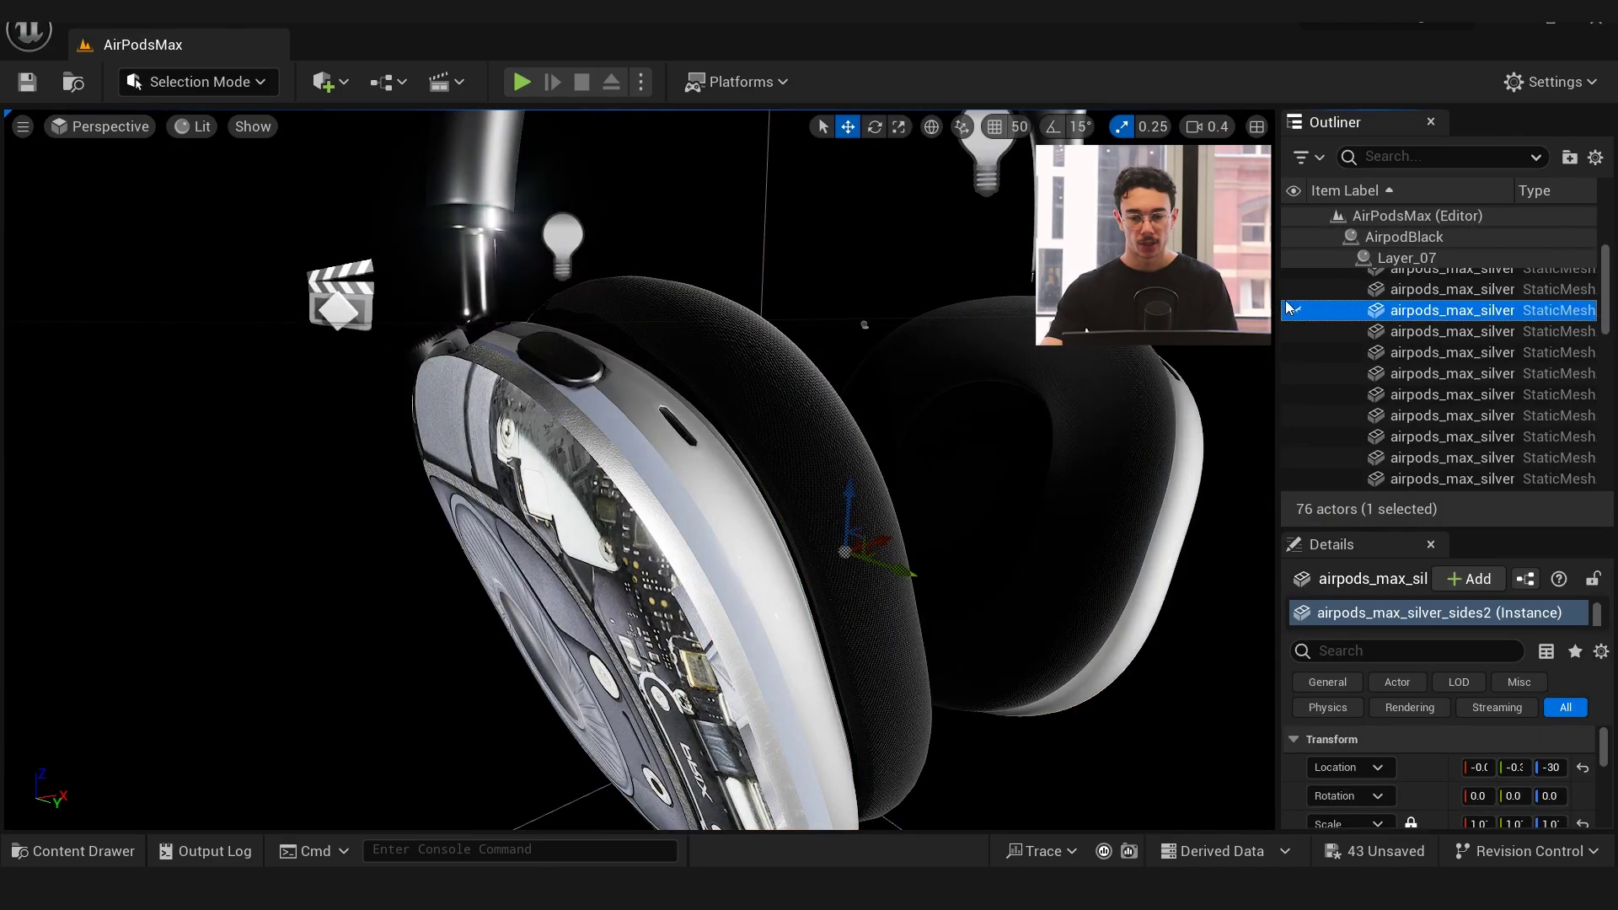
click(1293, 312)
click(1293, 312)
click(1292, 312)
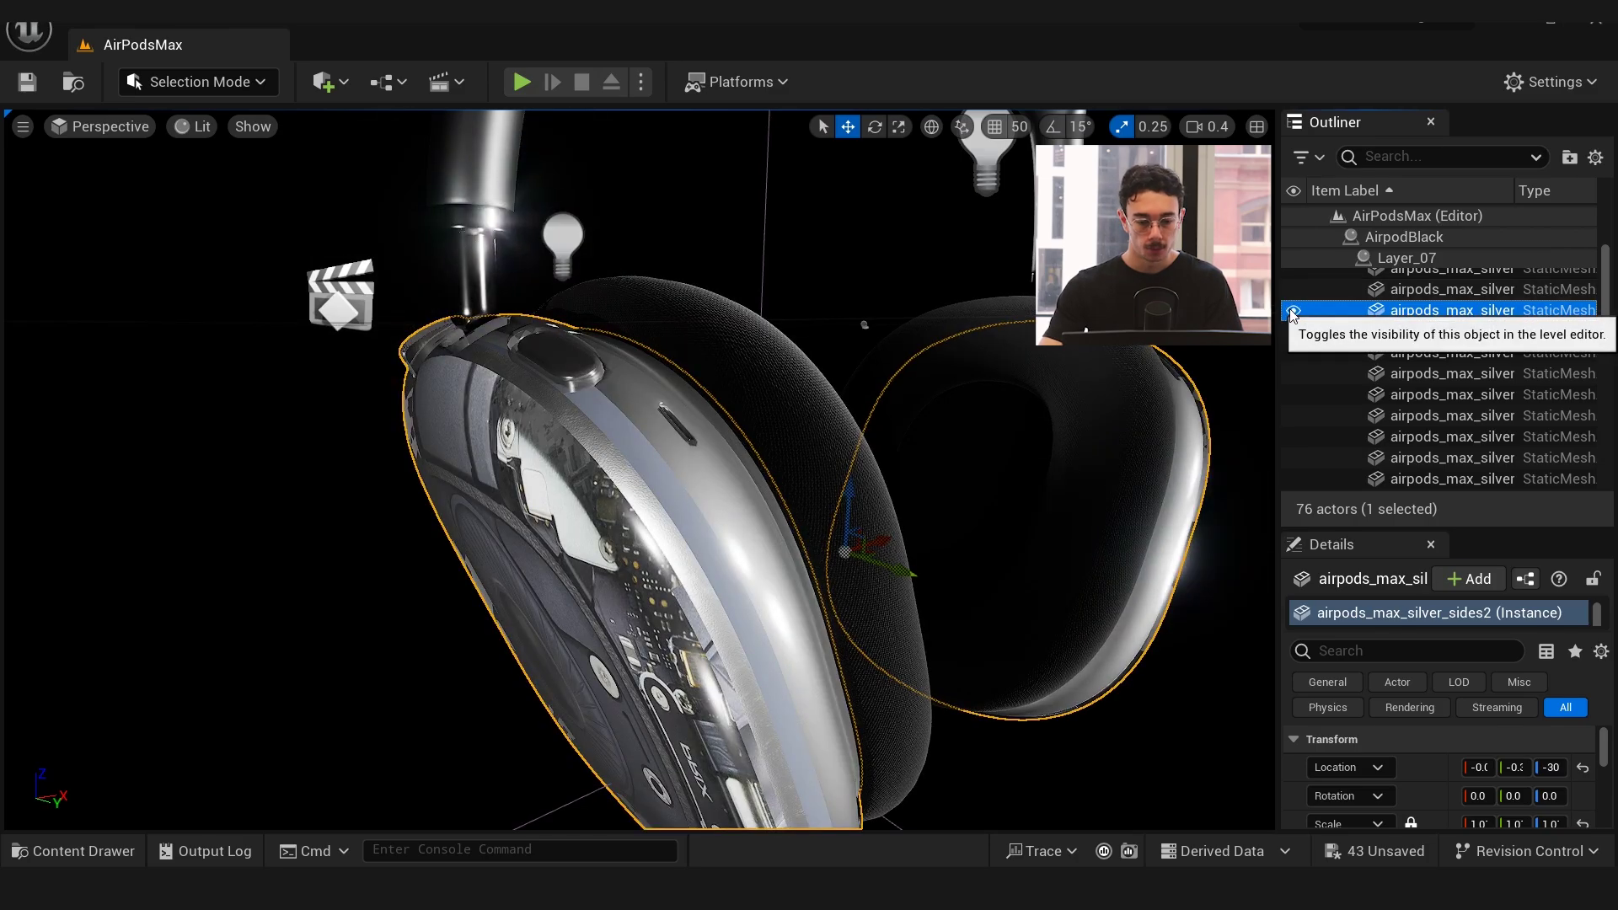
click(1289, 308)
click(1290, 309)
Compare the opposite ear cup with the transparent cover hidden and shown
mouse_move(809, 472)
right_down()
mouse_move(788, 404)
mouse_move(797, 455)
right_up()
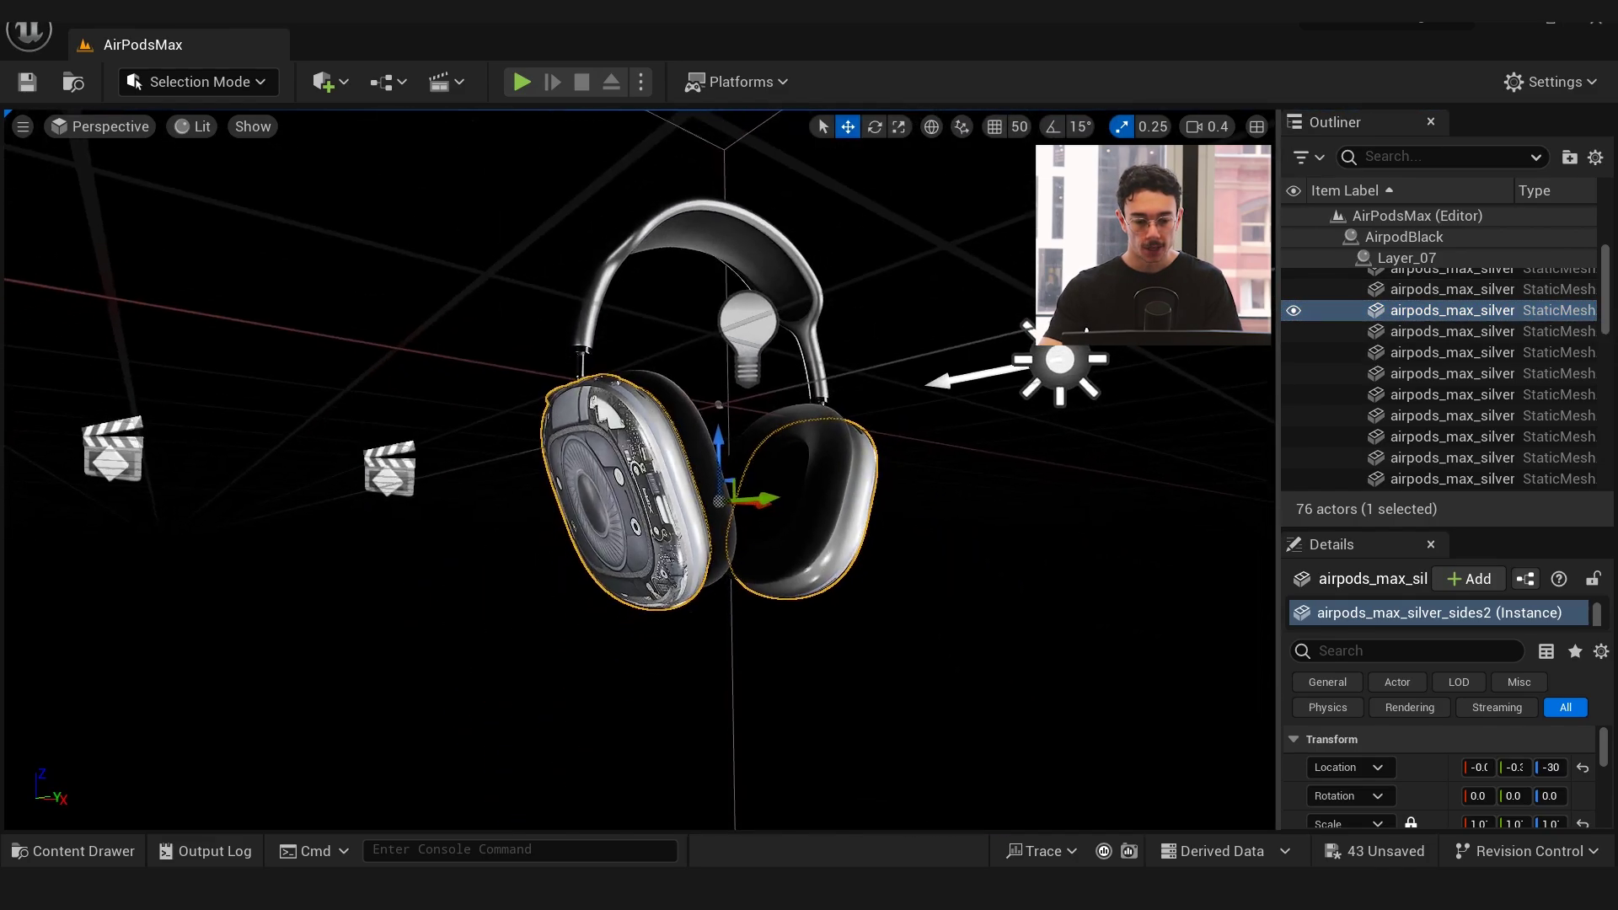
alt+drag(796, 455, 1011, 438)
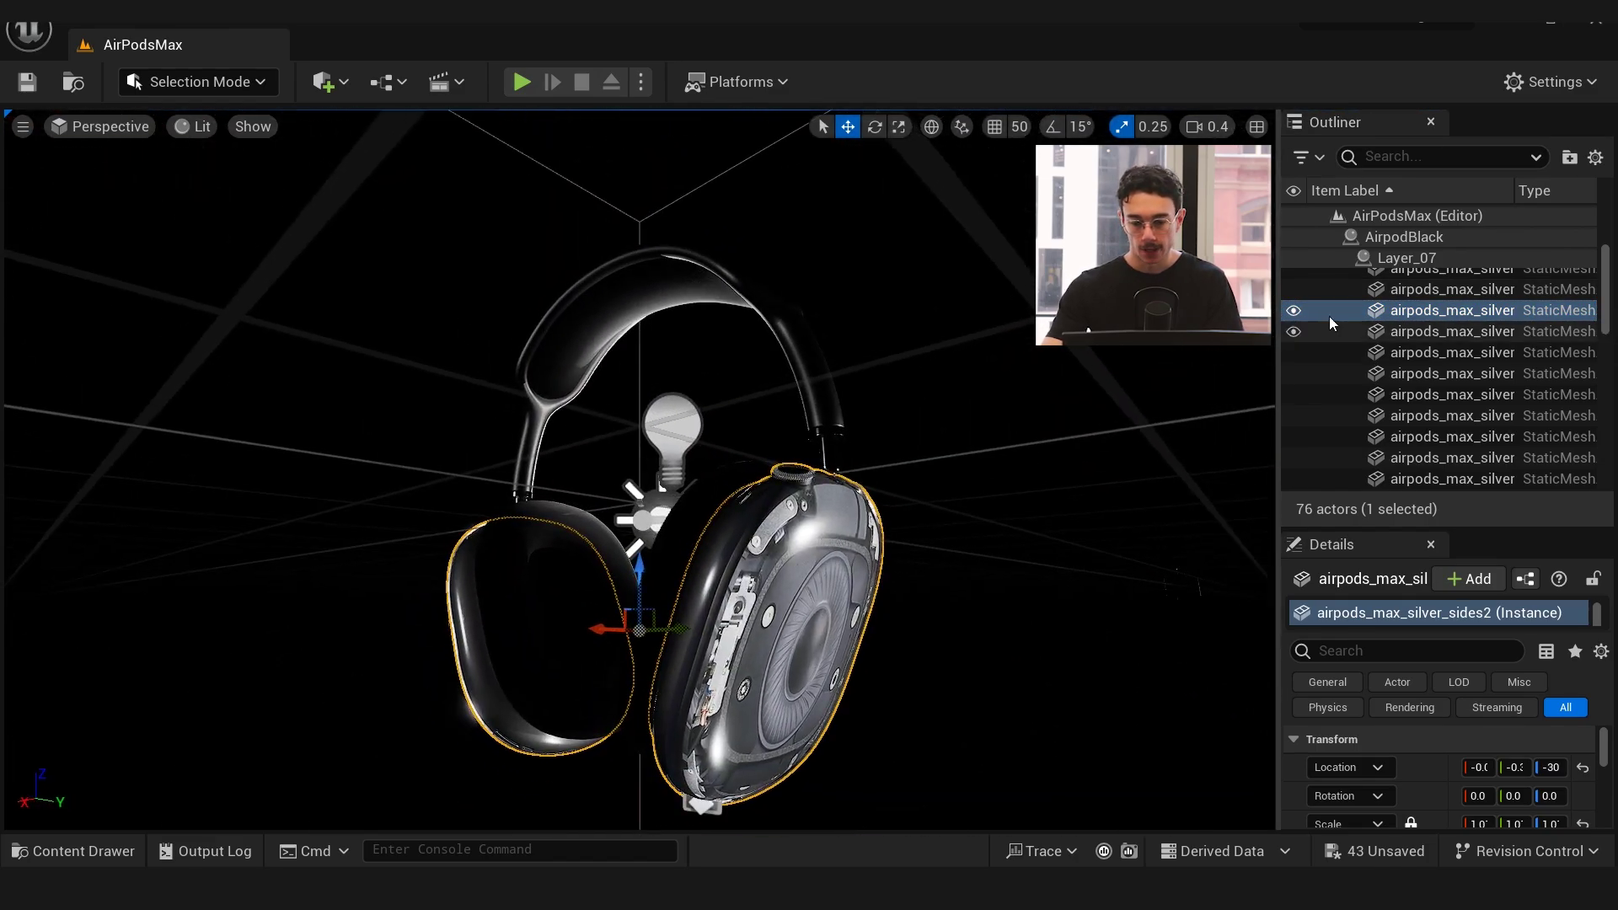
click(1292, 312)
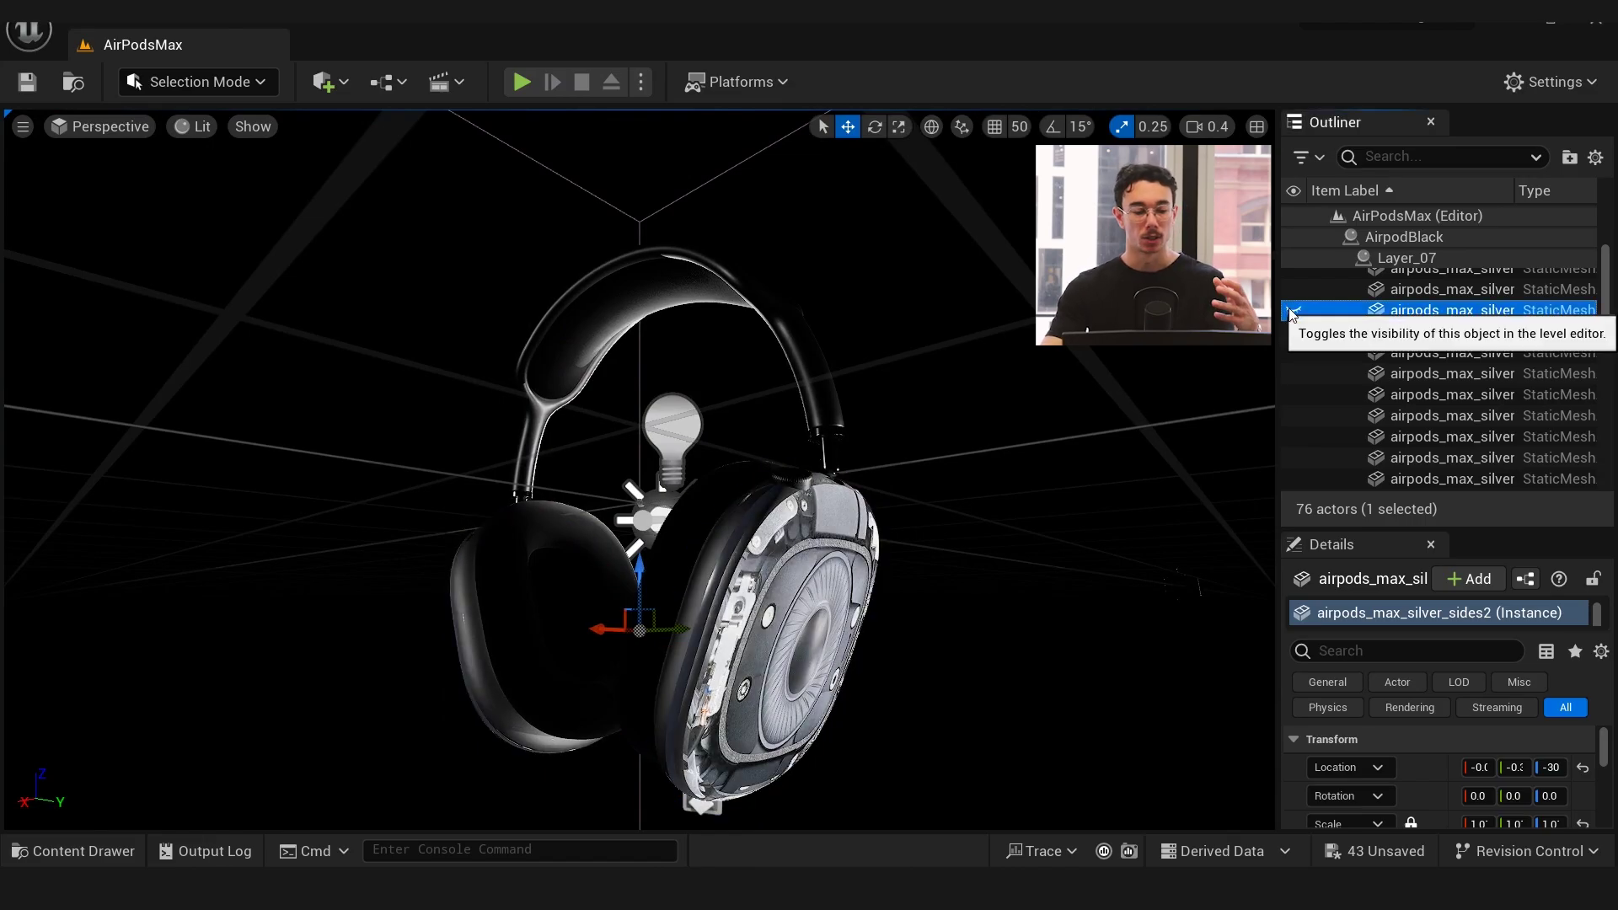
click(1293, 311)
Frame the ear cup's circuit graphic panel, airpods_max_silver_sides_21, and open the UV tools in Modeling mode
key(f)
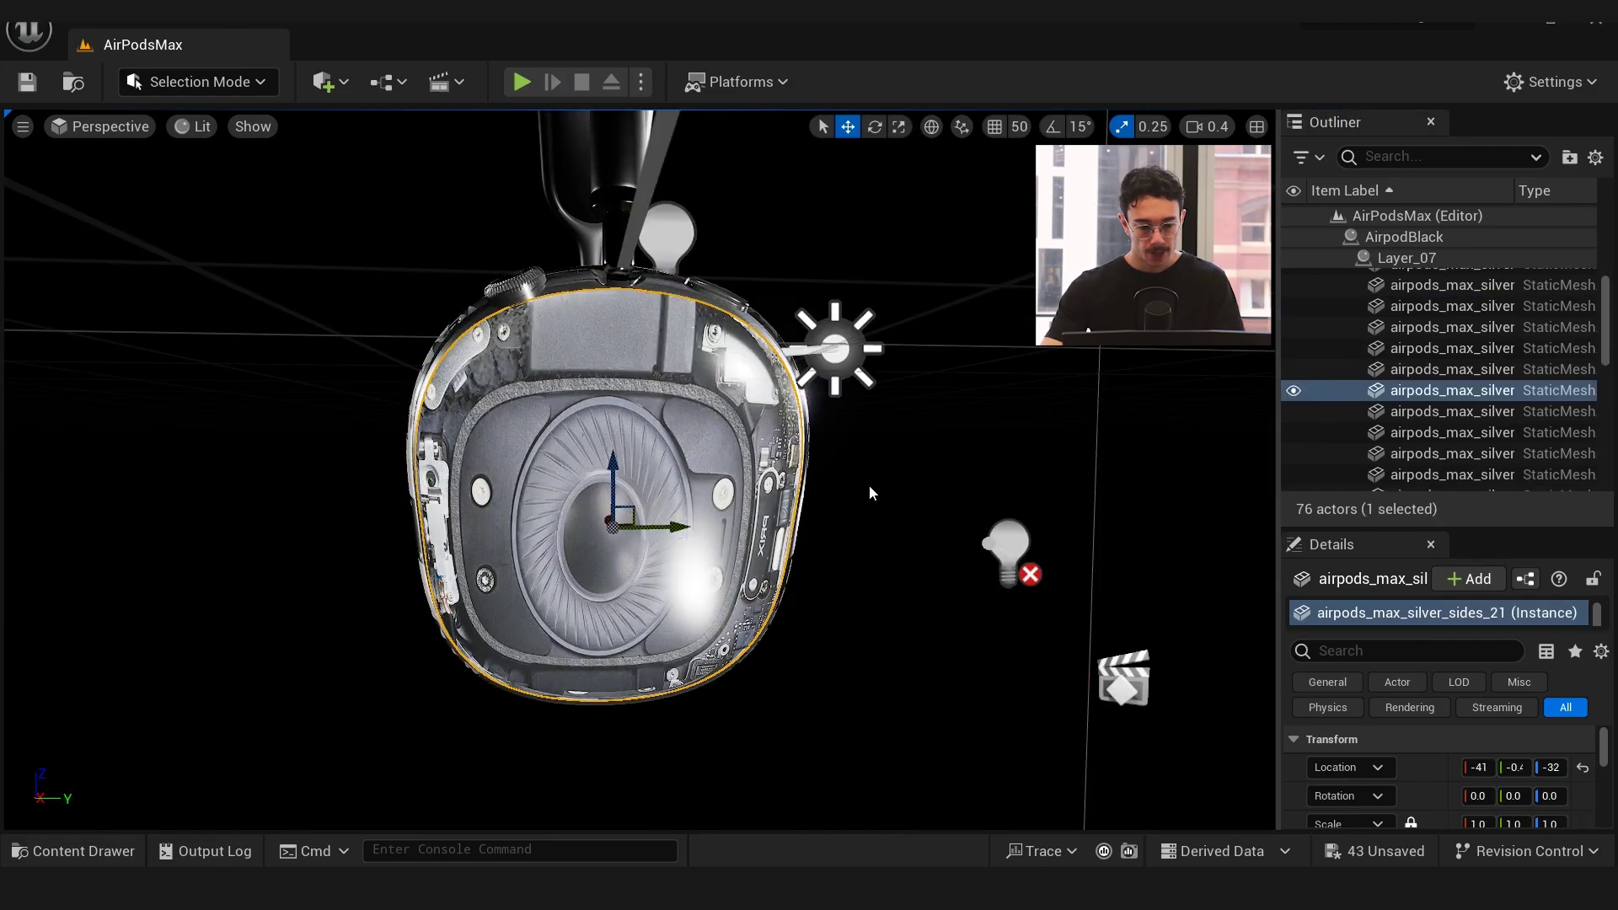
right_drag(870, 493, 813, 540)
key(w)
alt+drag(870, 493, 438, 497)
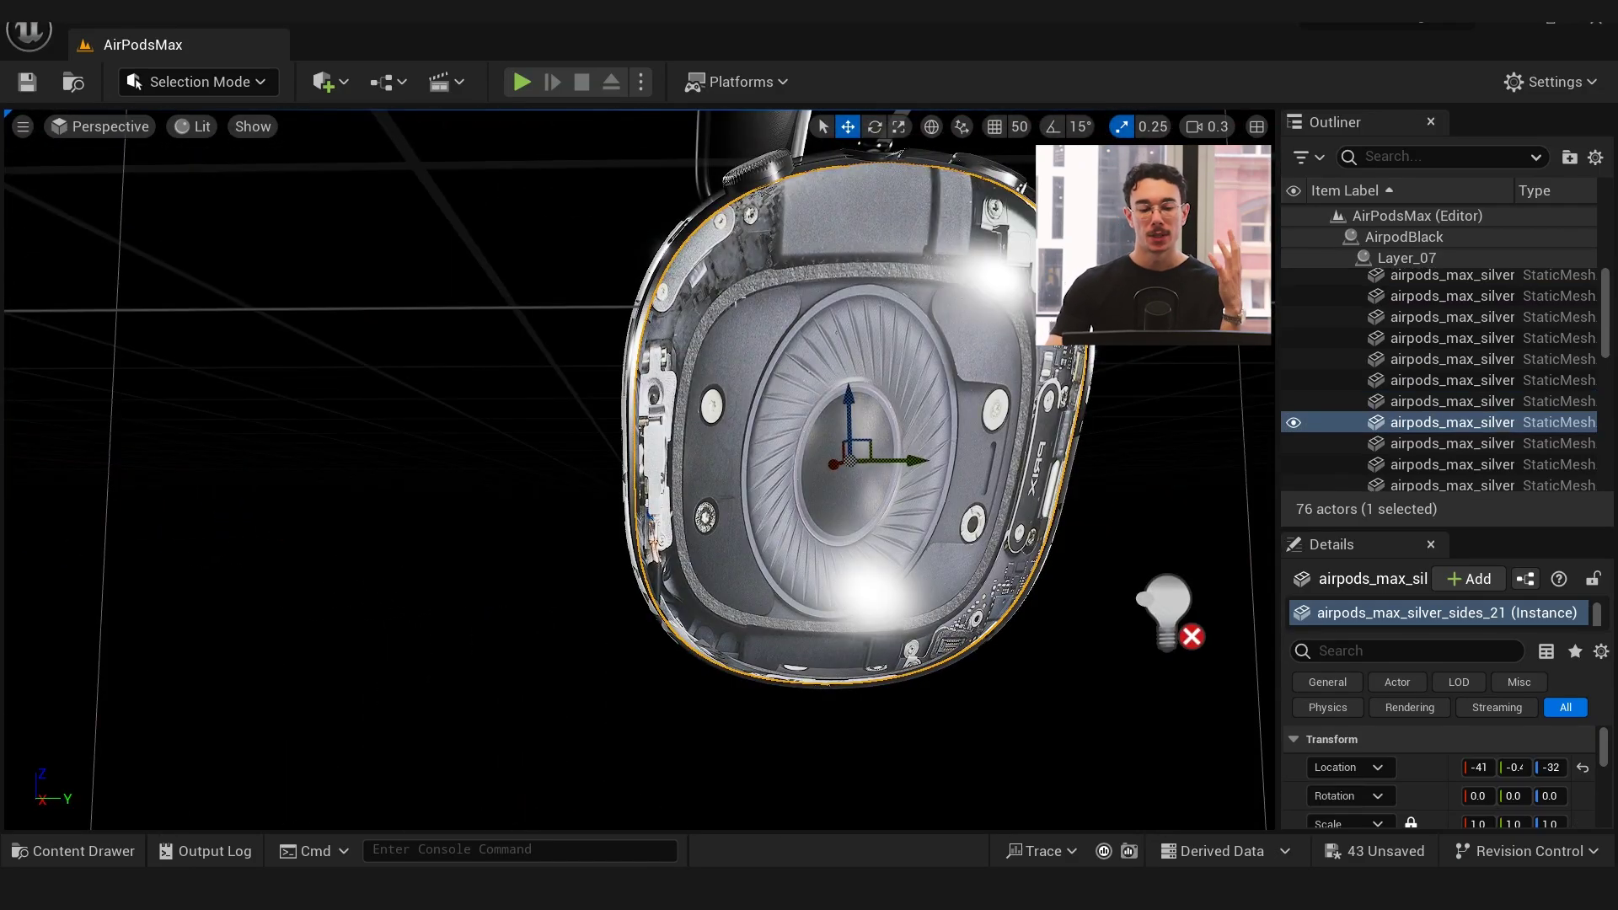
click(180, 82)
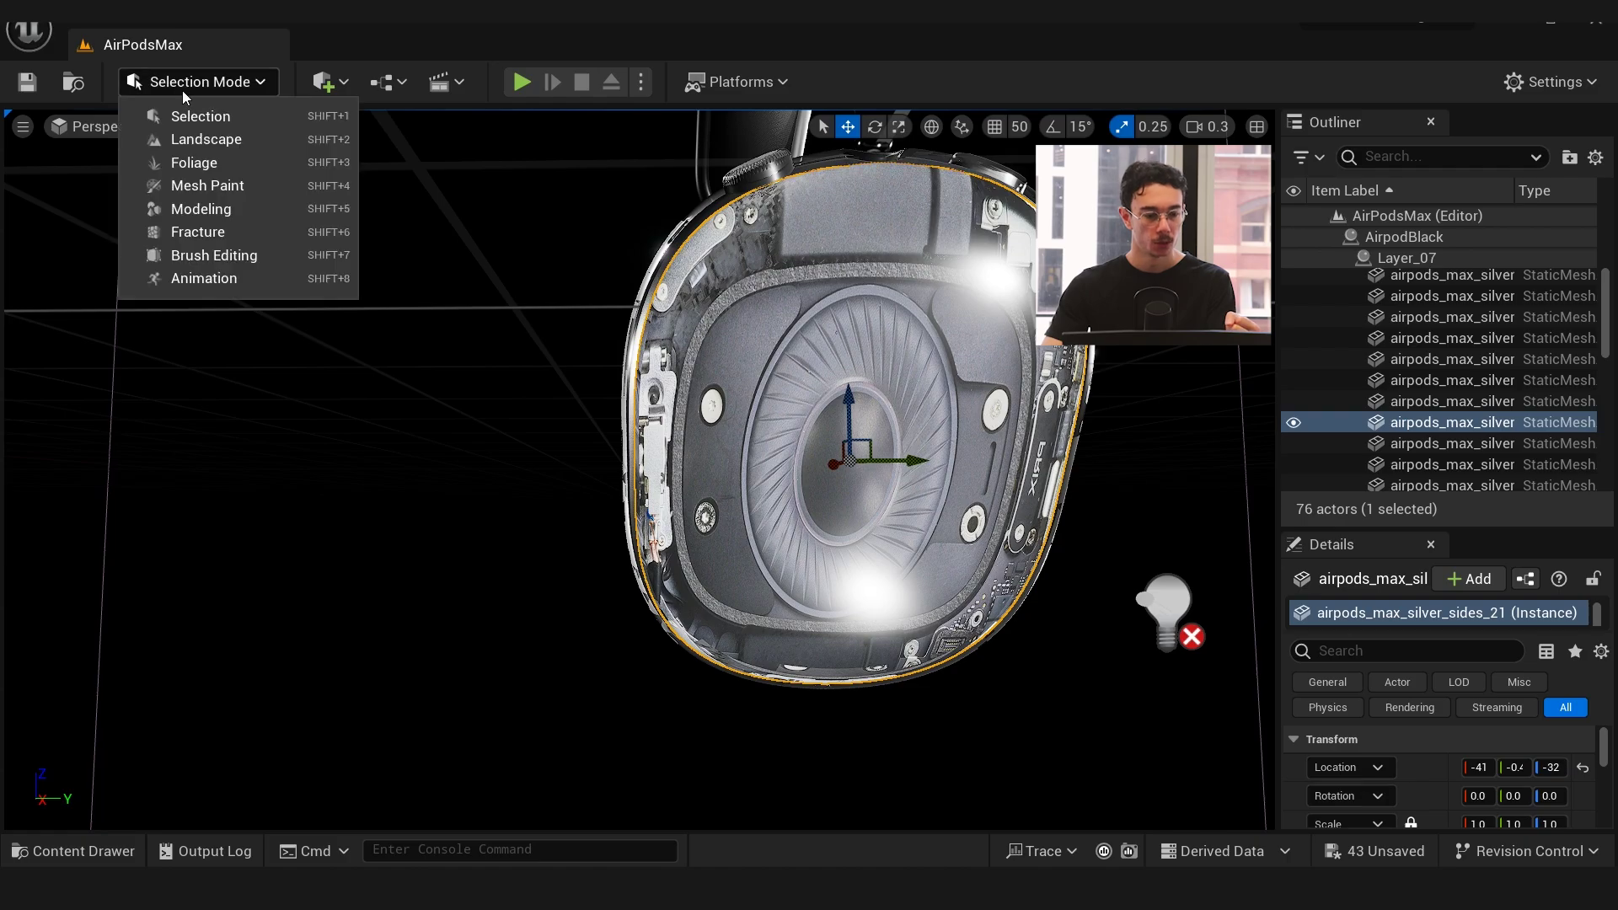
click(209, 210)
click(34, 586)
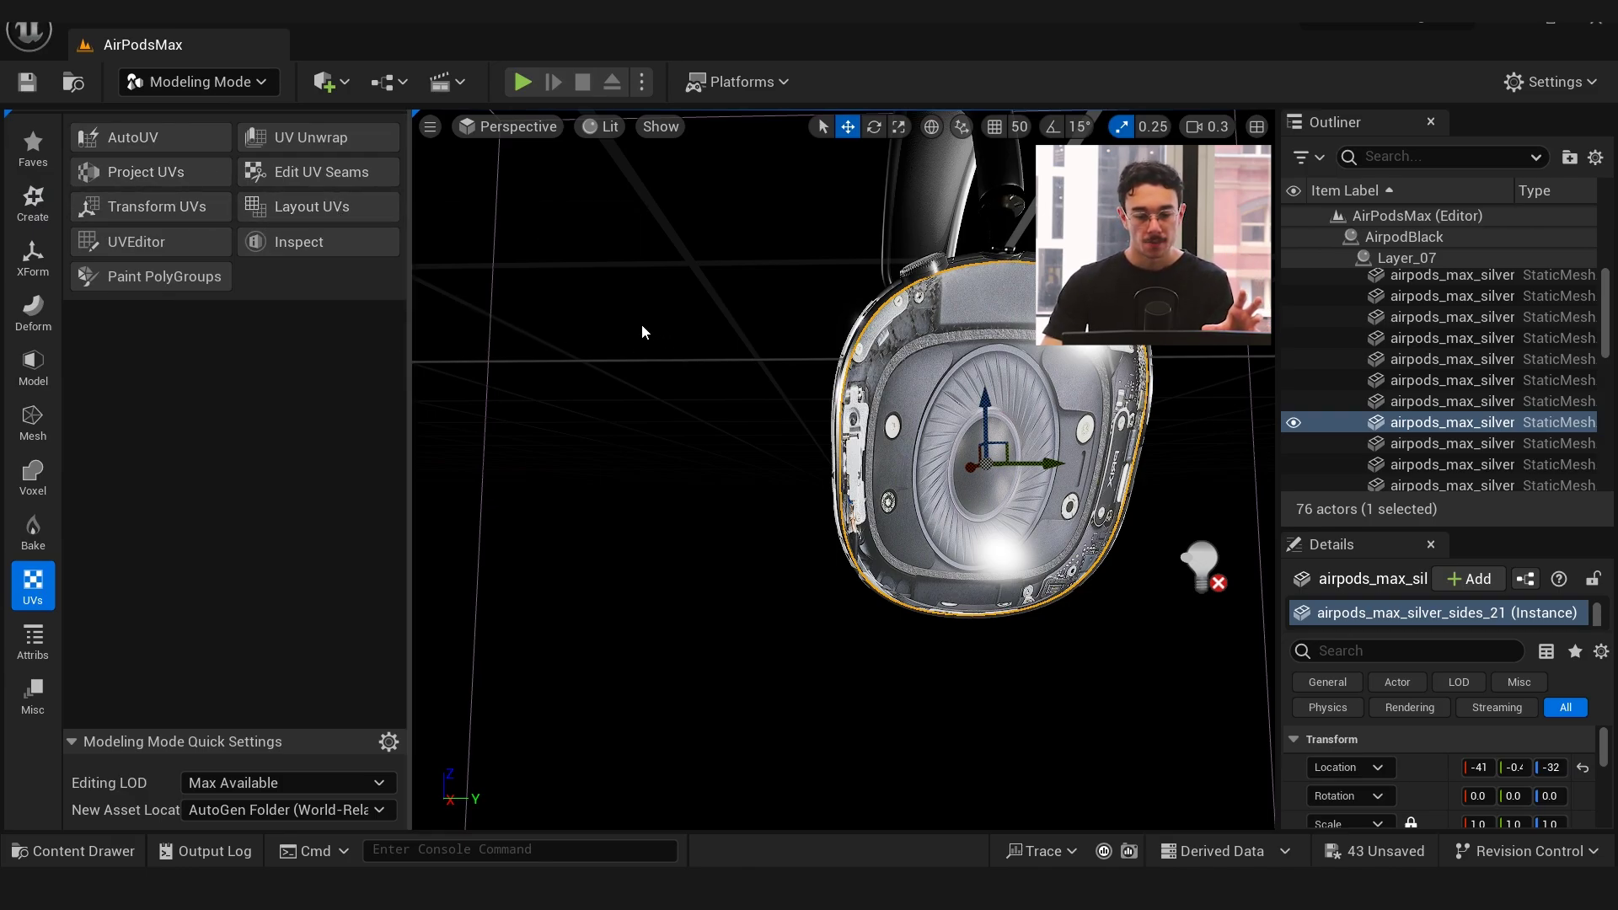
Try a UV Unwrap on the graphic panel and compare its checkerboard preview with the PRIX interior image
click(286, 136)
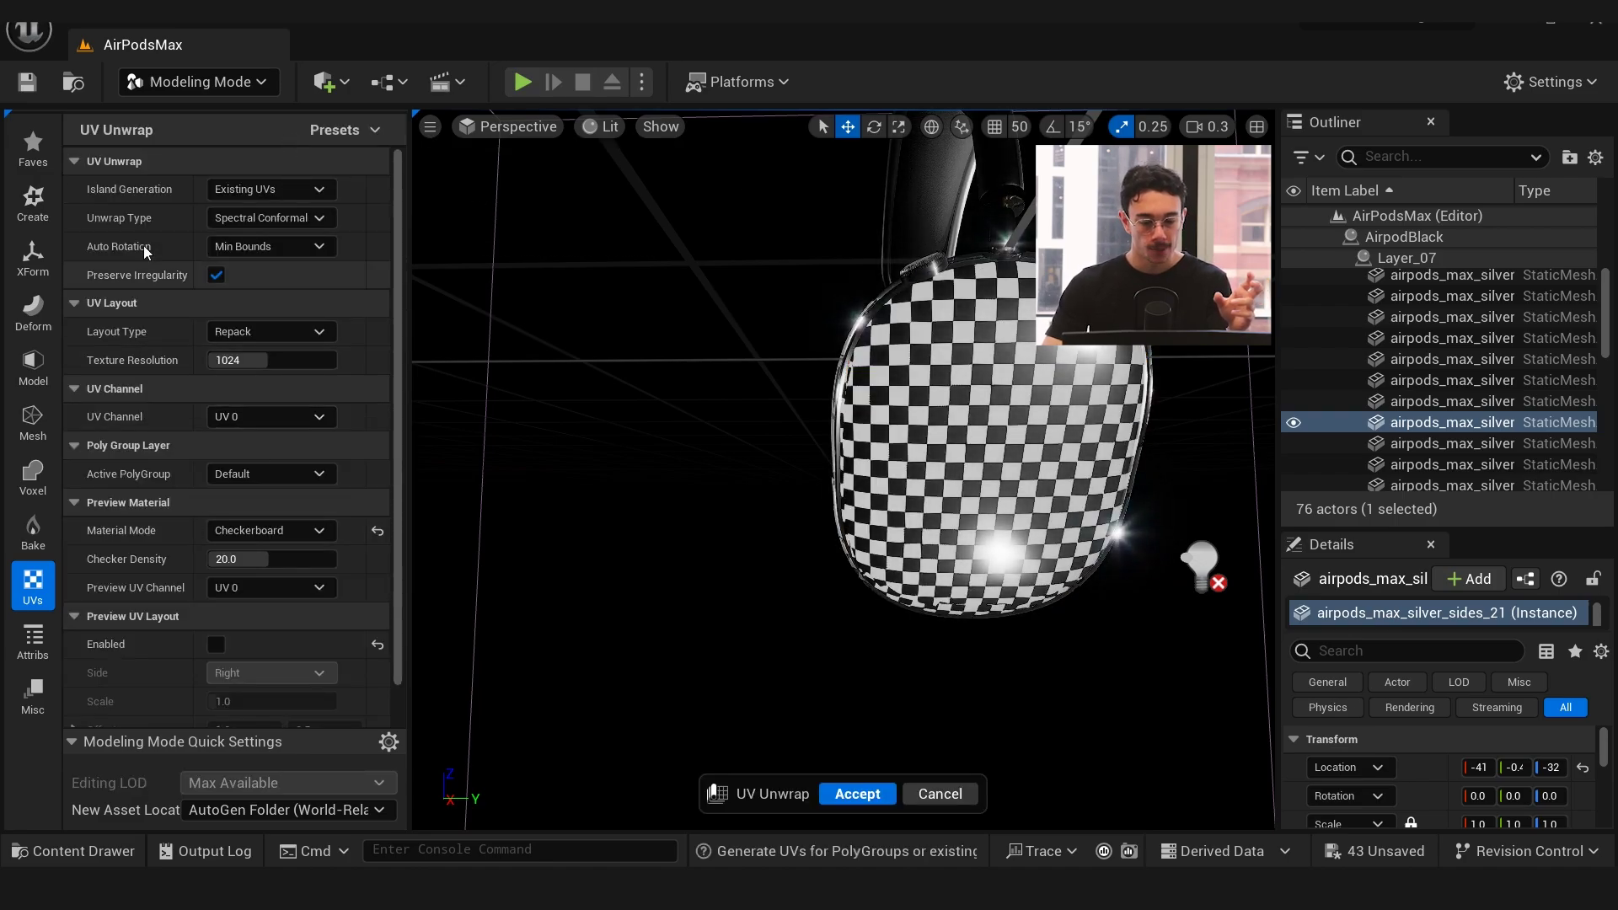
scroll(144, 229, down, 1)
right_drag(830, 356, 906, 371)
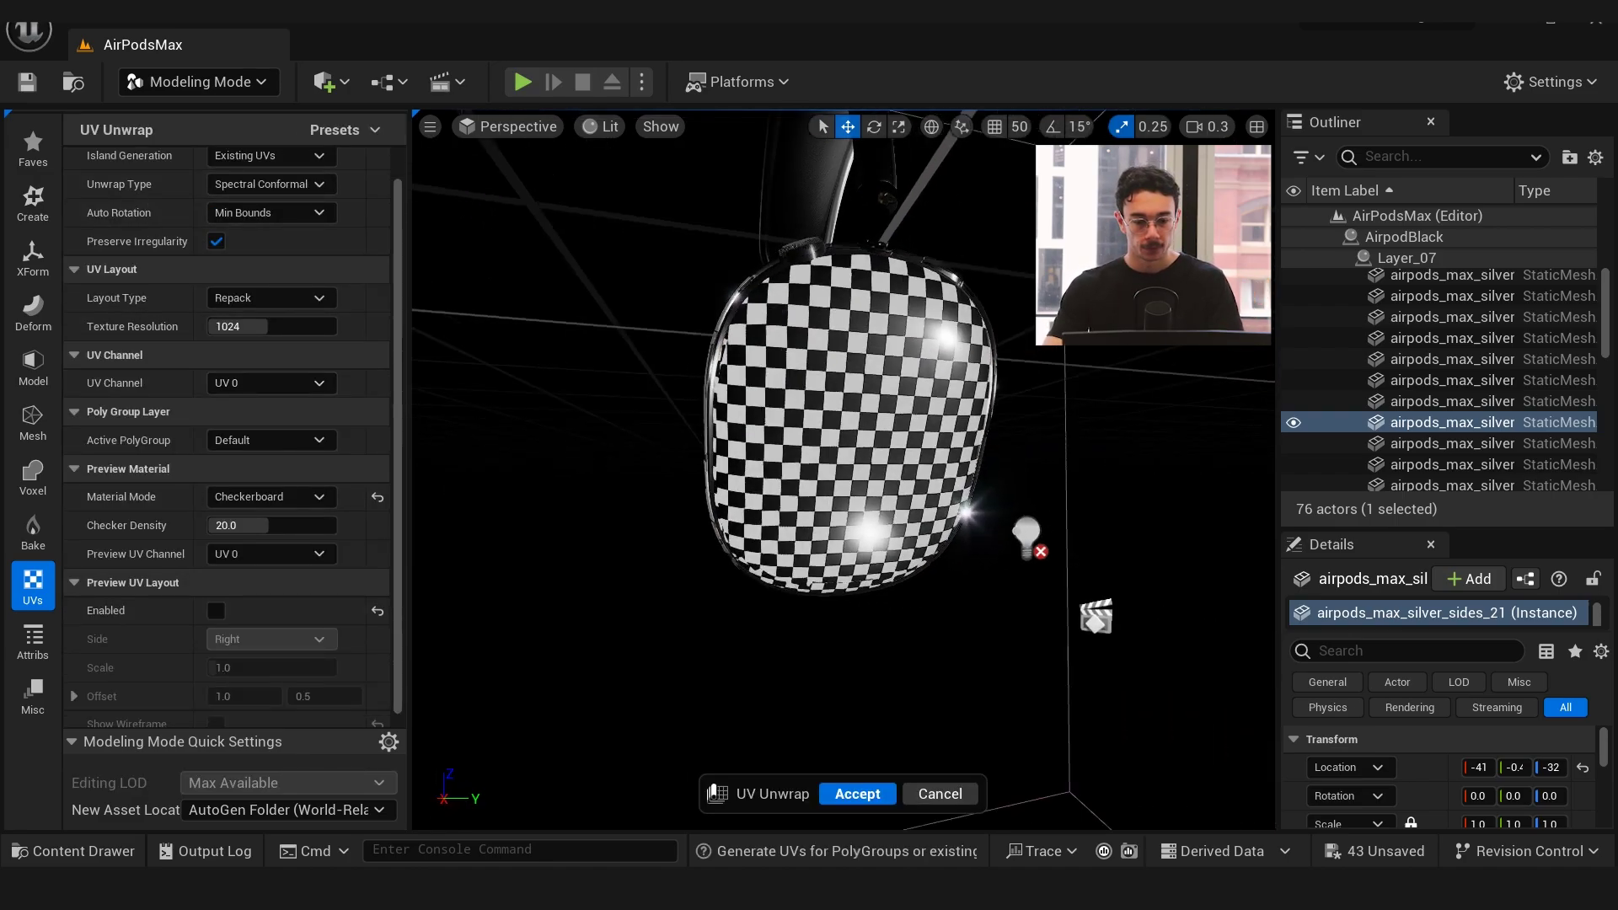
alt+drag(843, 438, 985, 434)
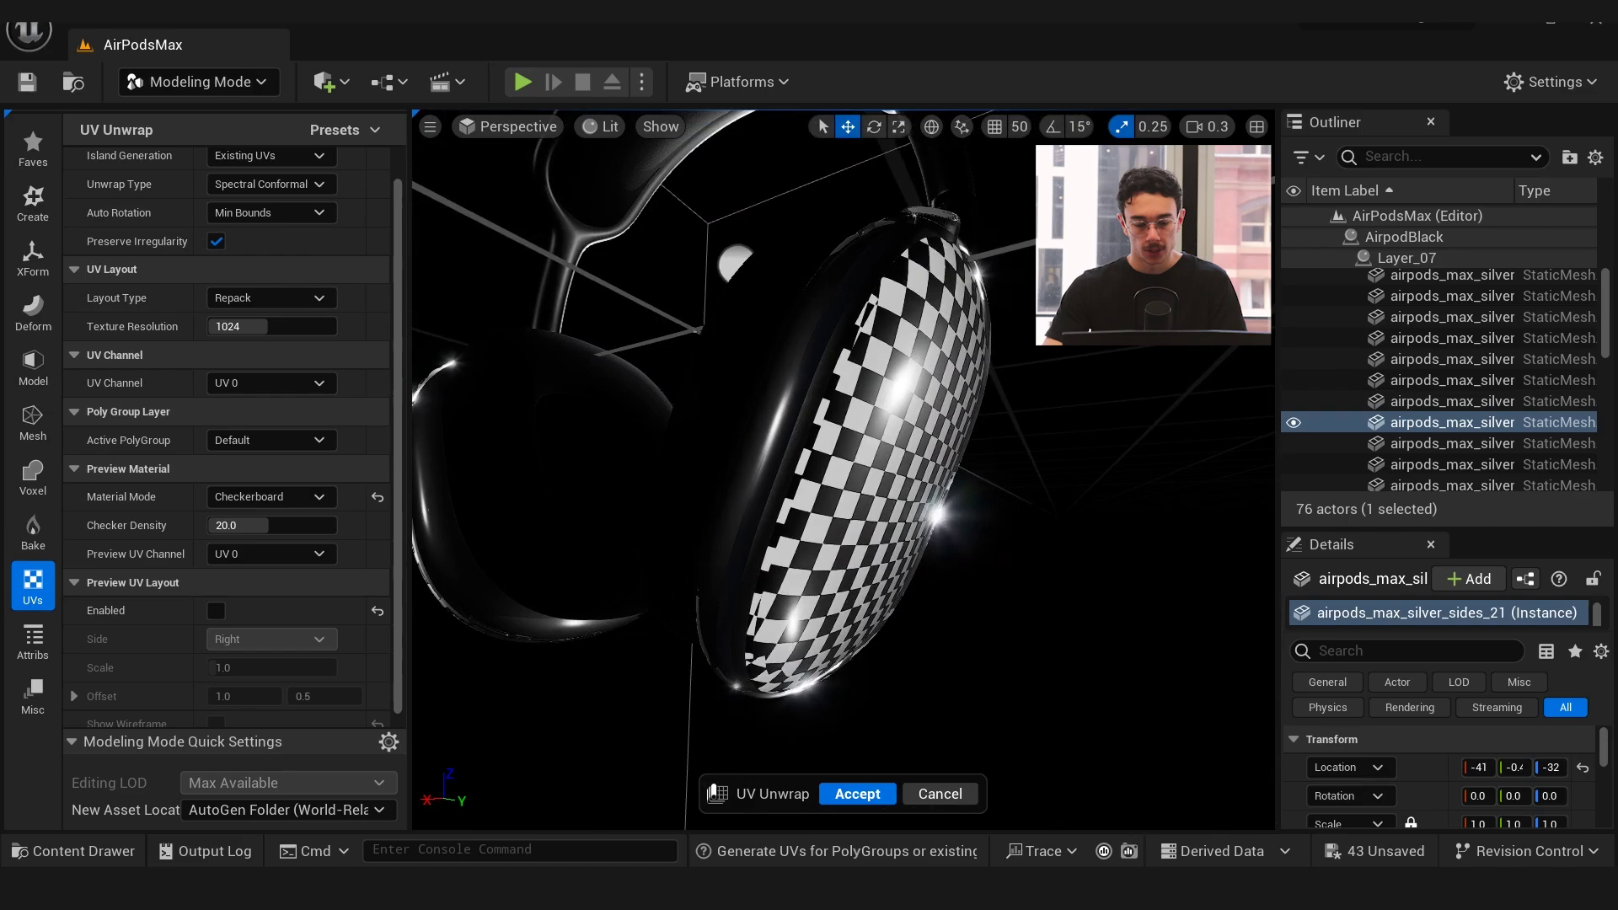
key(alt+Tab)
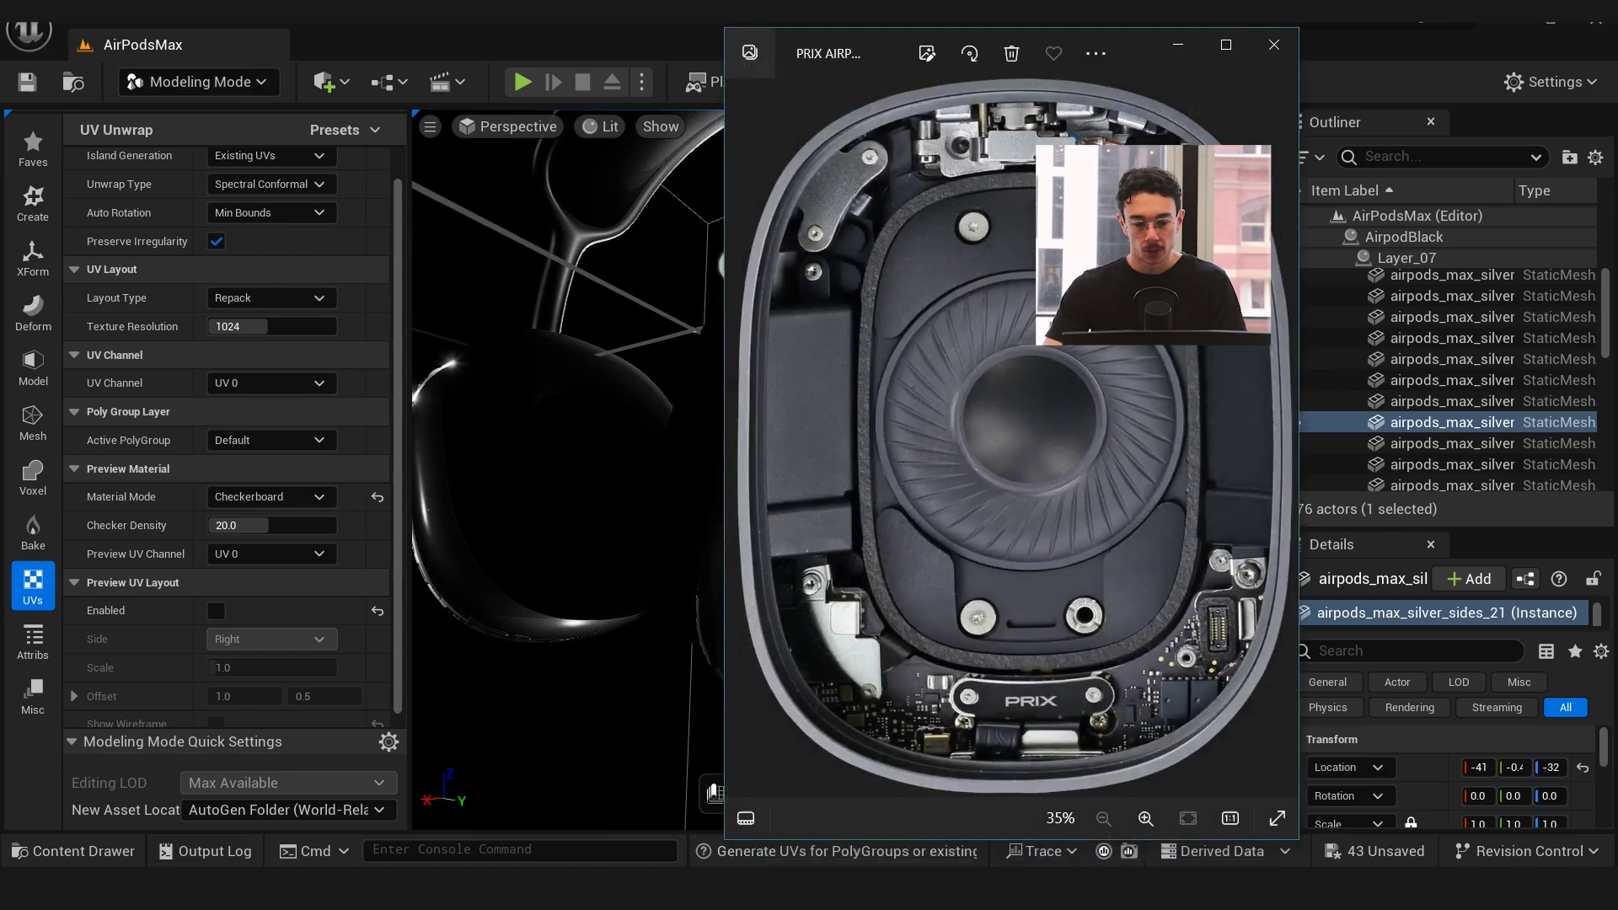
click(1168, 45)
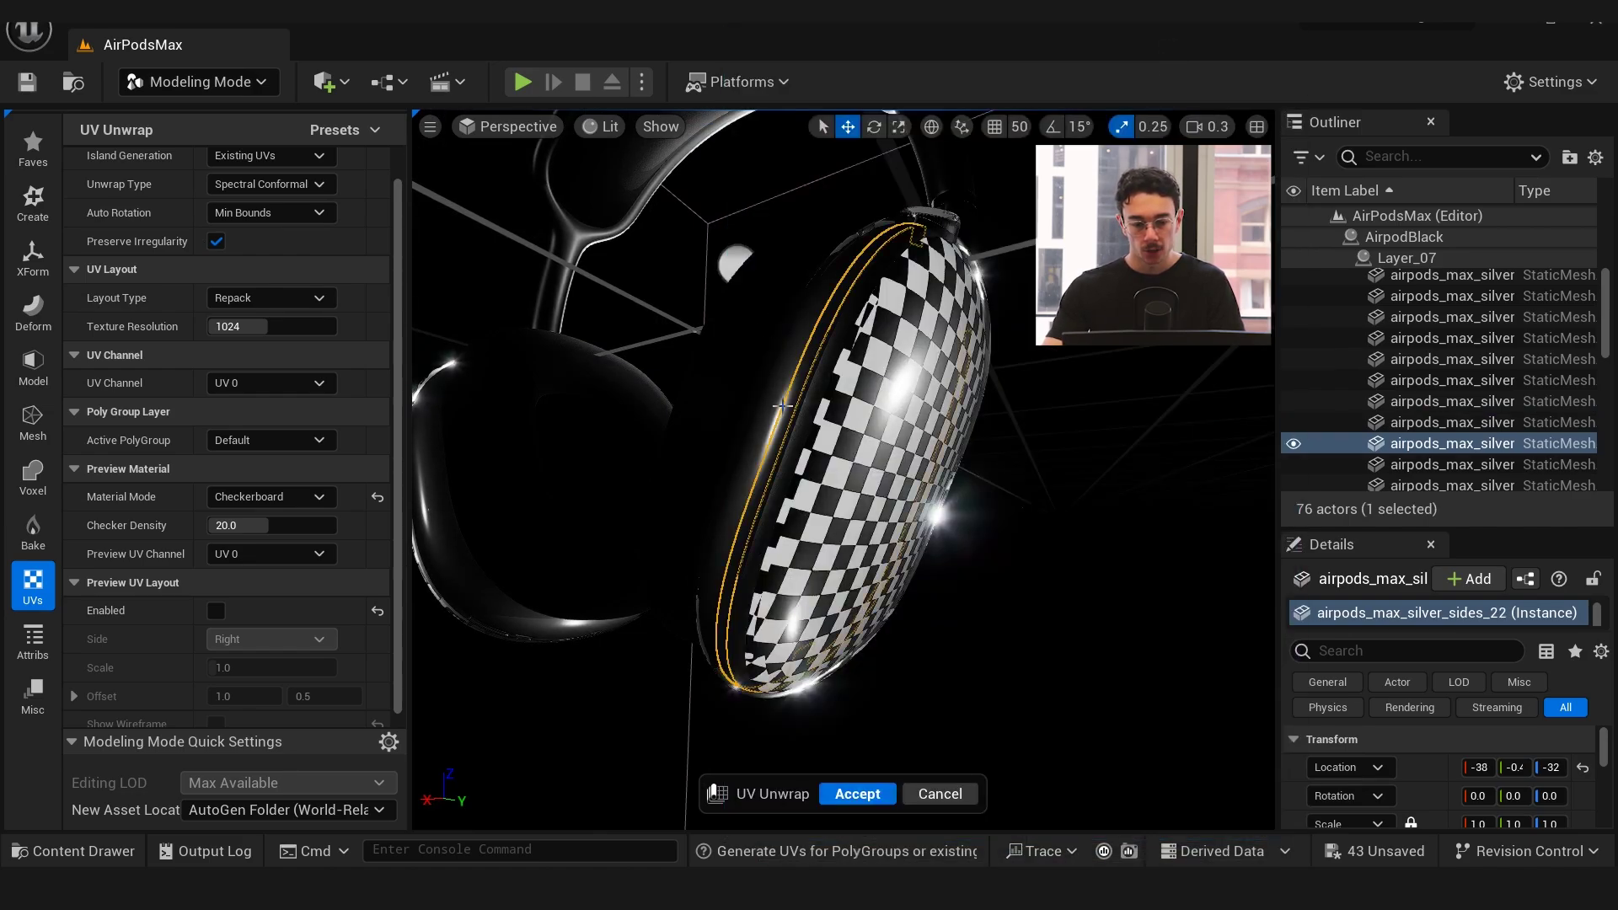
Switch the viewport to Unlit shading and view the ear cup from its edge
click(940, 323)
right_drag(940, 323, 640, 323)
click(601, 127)
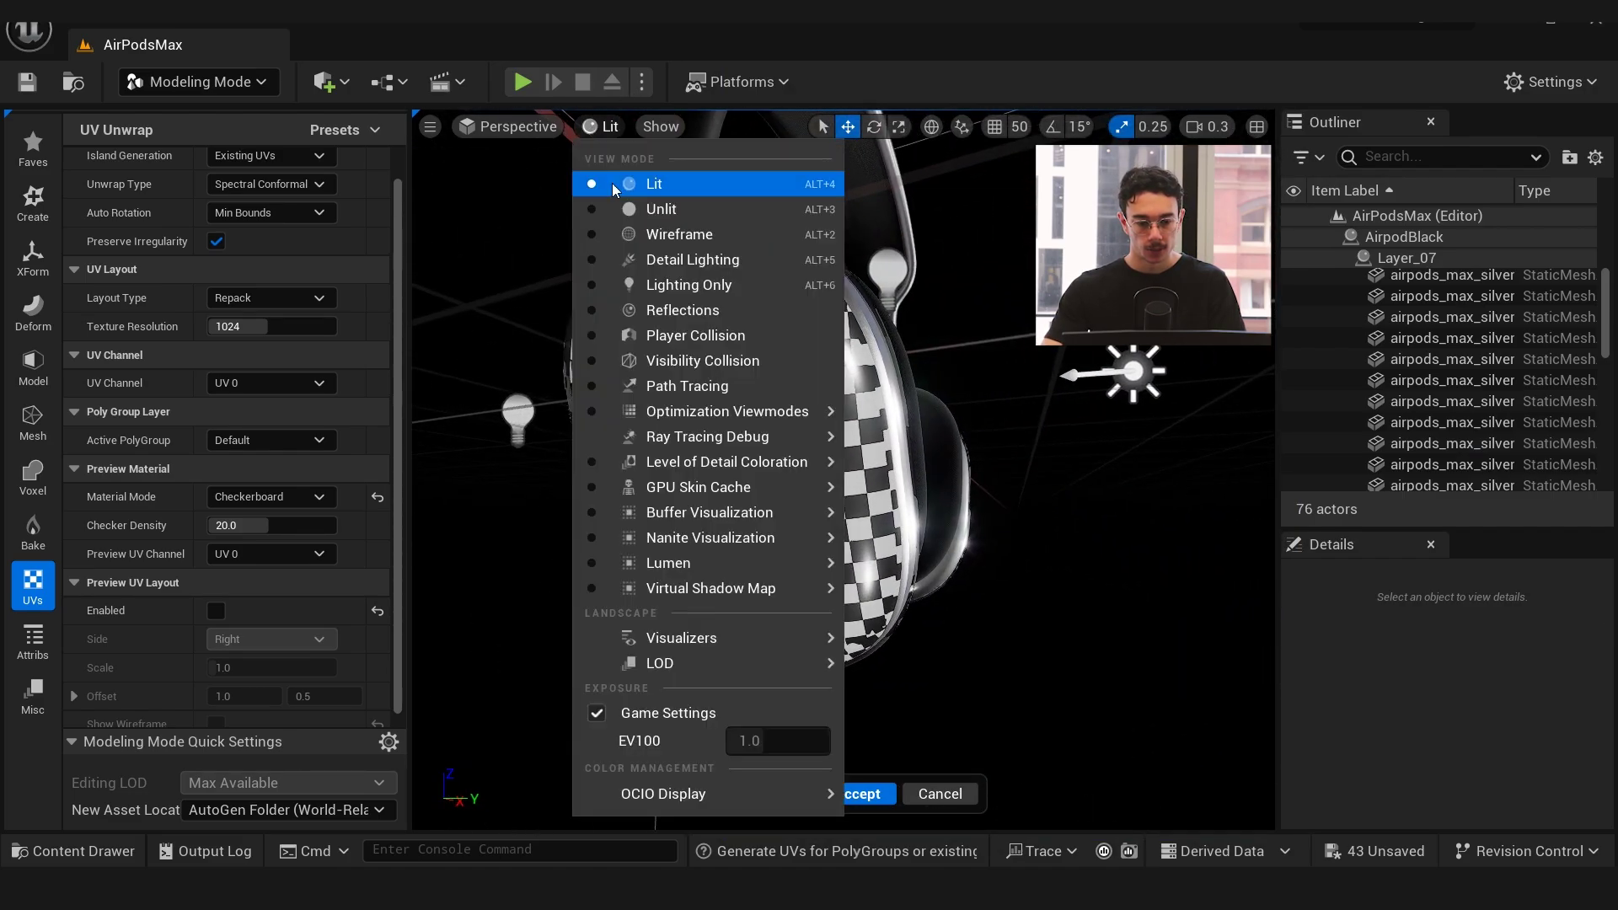
click(628, 207)
alt+drag(628, 207, 539, 278)
right_drag(811, 308, 869, 308)
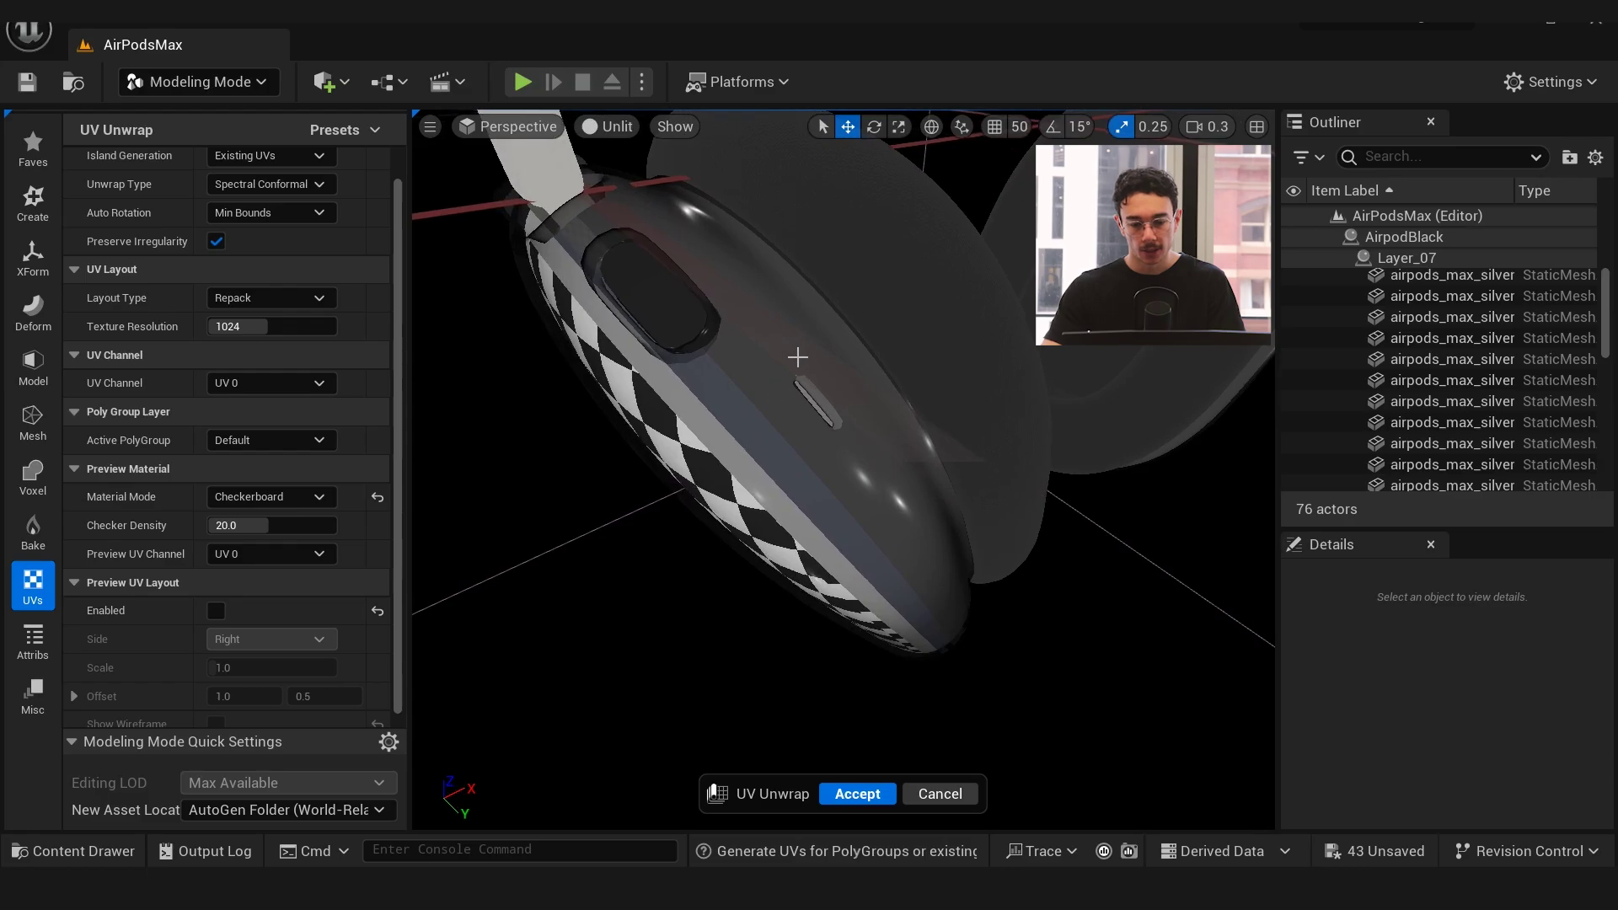
Check the PRIX interior image again and cancel the UV Unwrap
click(832, 319)
key(alt+Tab)
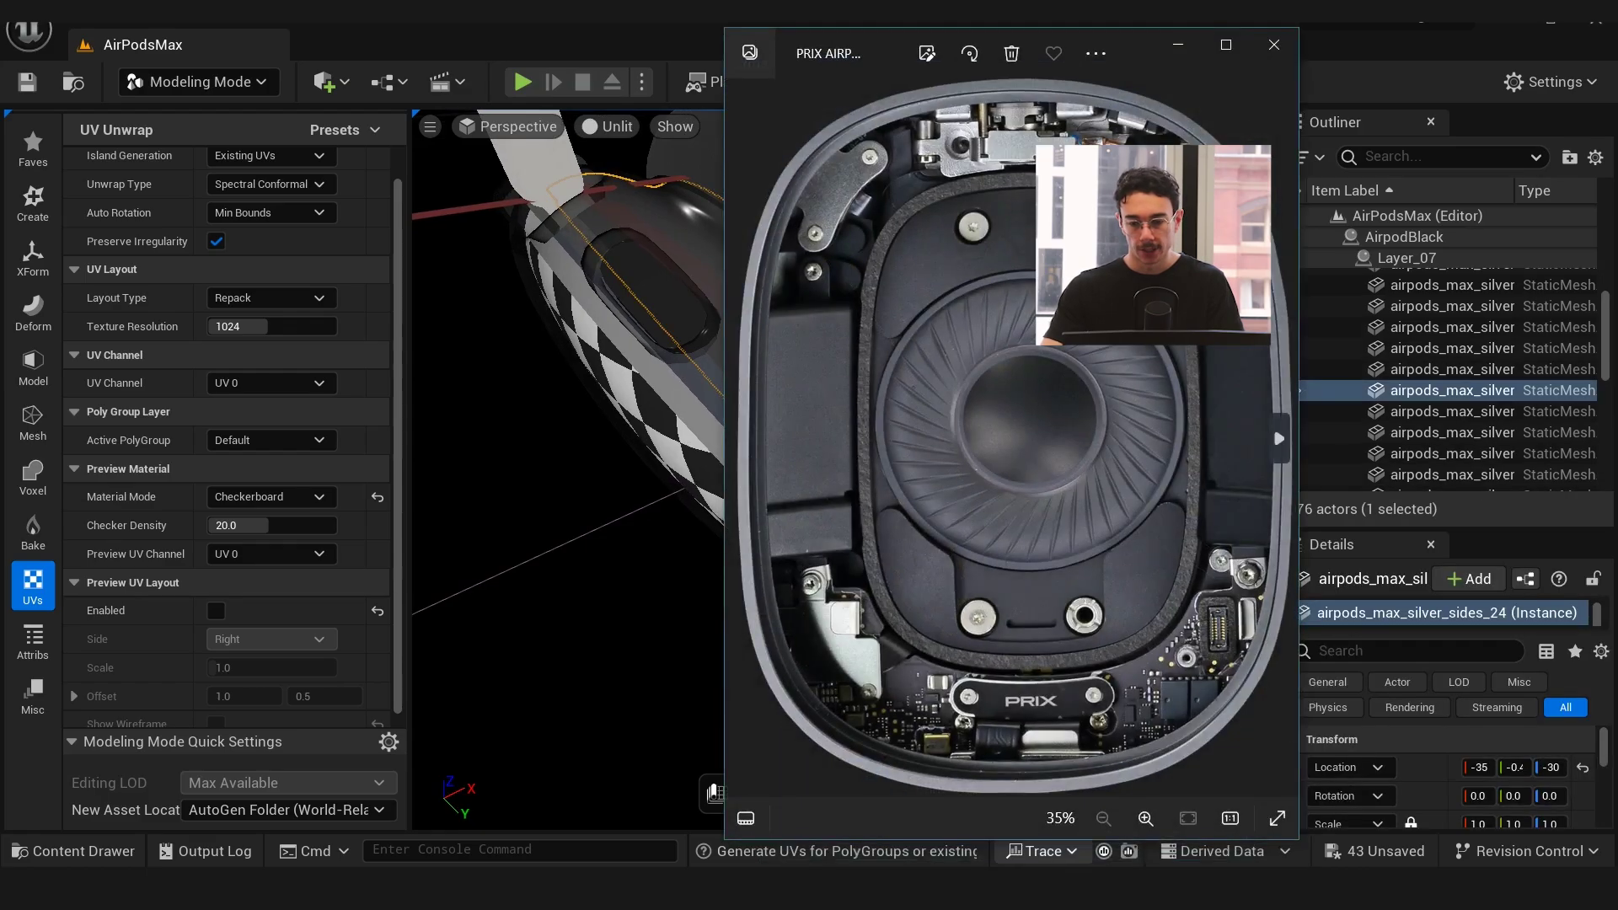
click(1178, 46)
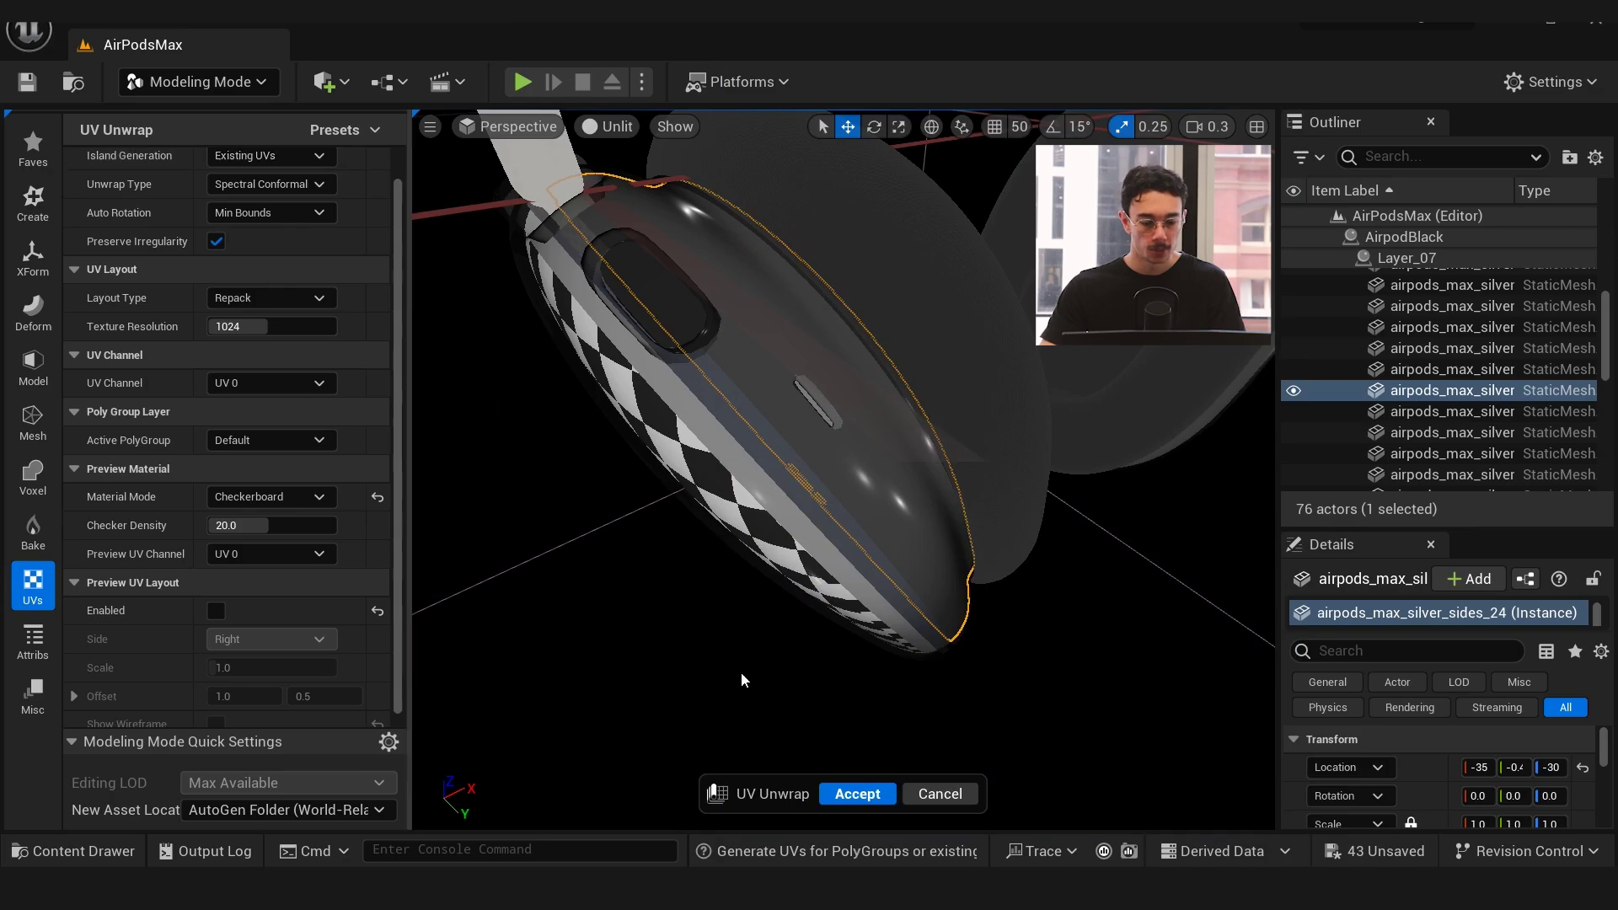
click(940, 793)
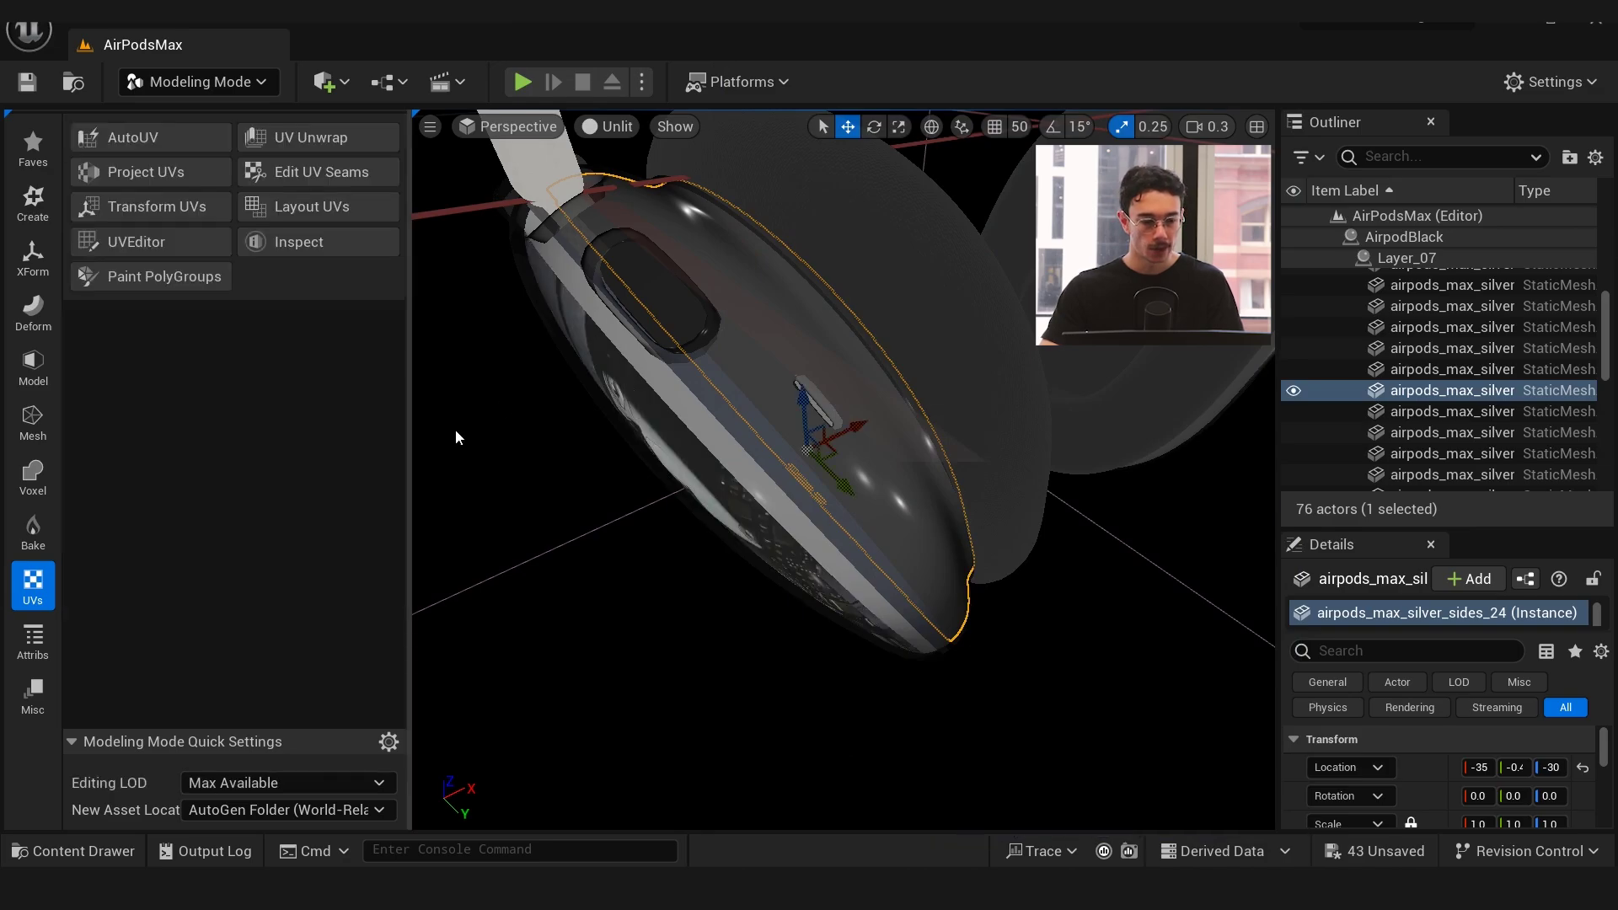
Start a planar UV projection on the ear cup's graphic panel and rotate the projection plane to about -68.55° around Y
click(125, 174)
key(Return)
right_drag(771, 438, 798, 486)
click(766, 447)
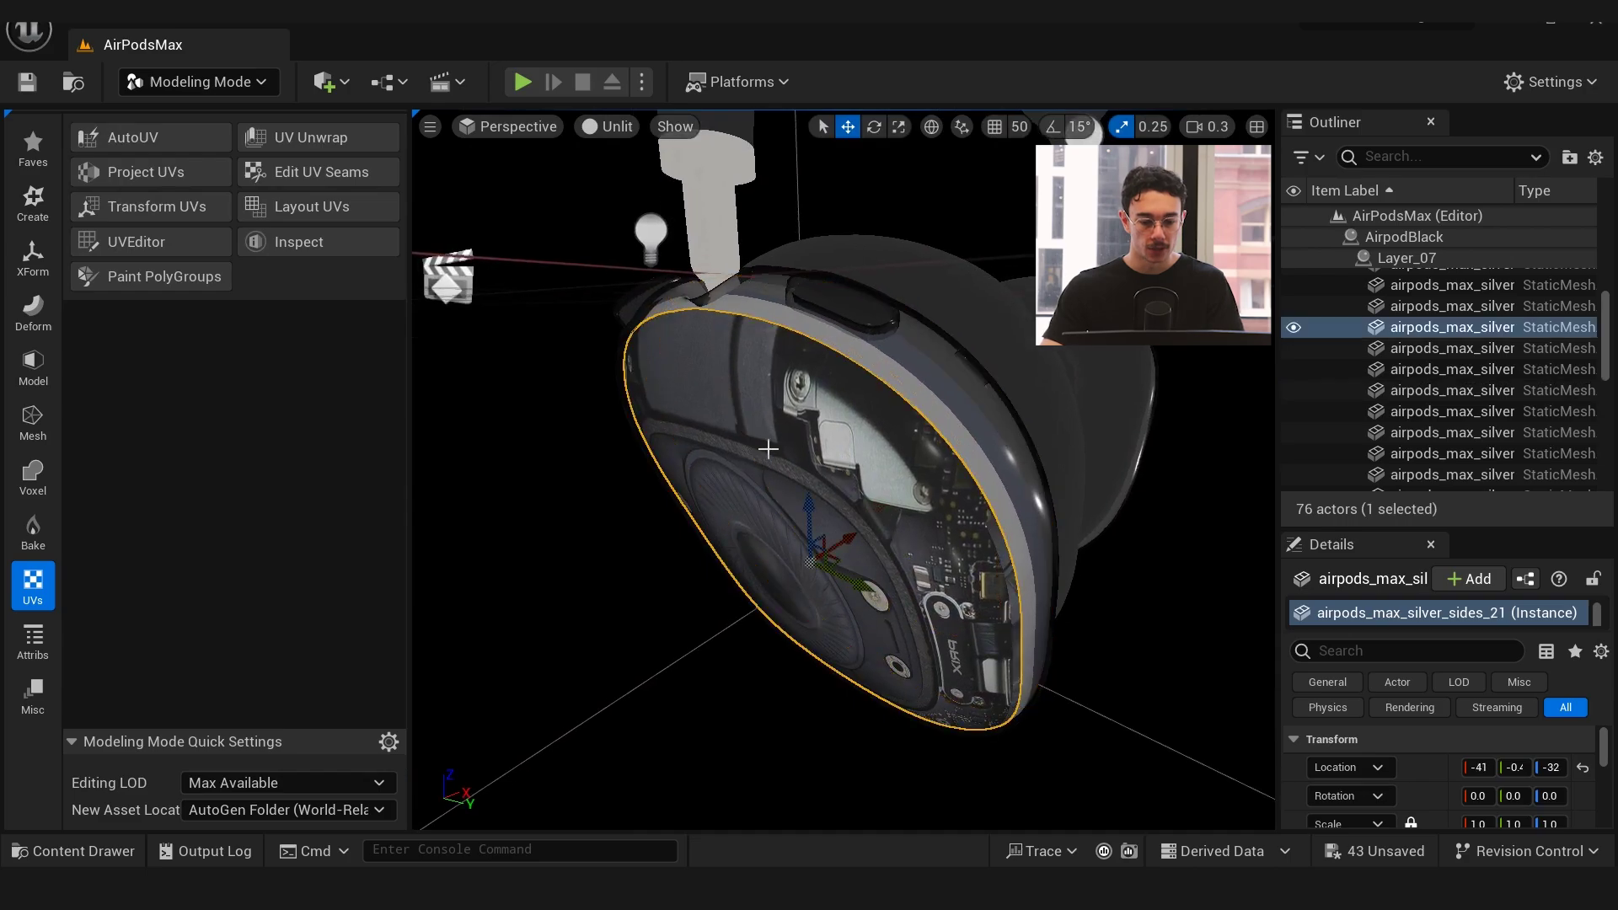
right_drag(777, 412, 575, 284)
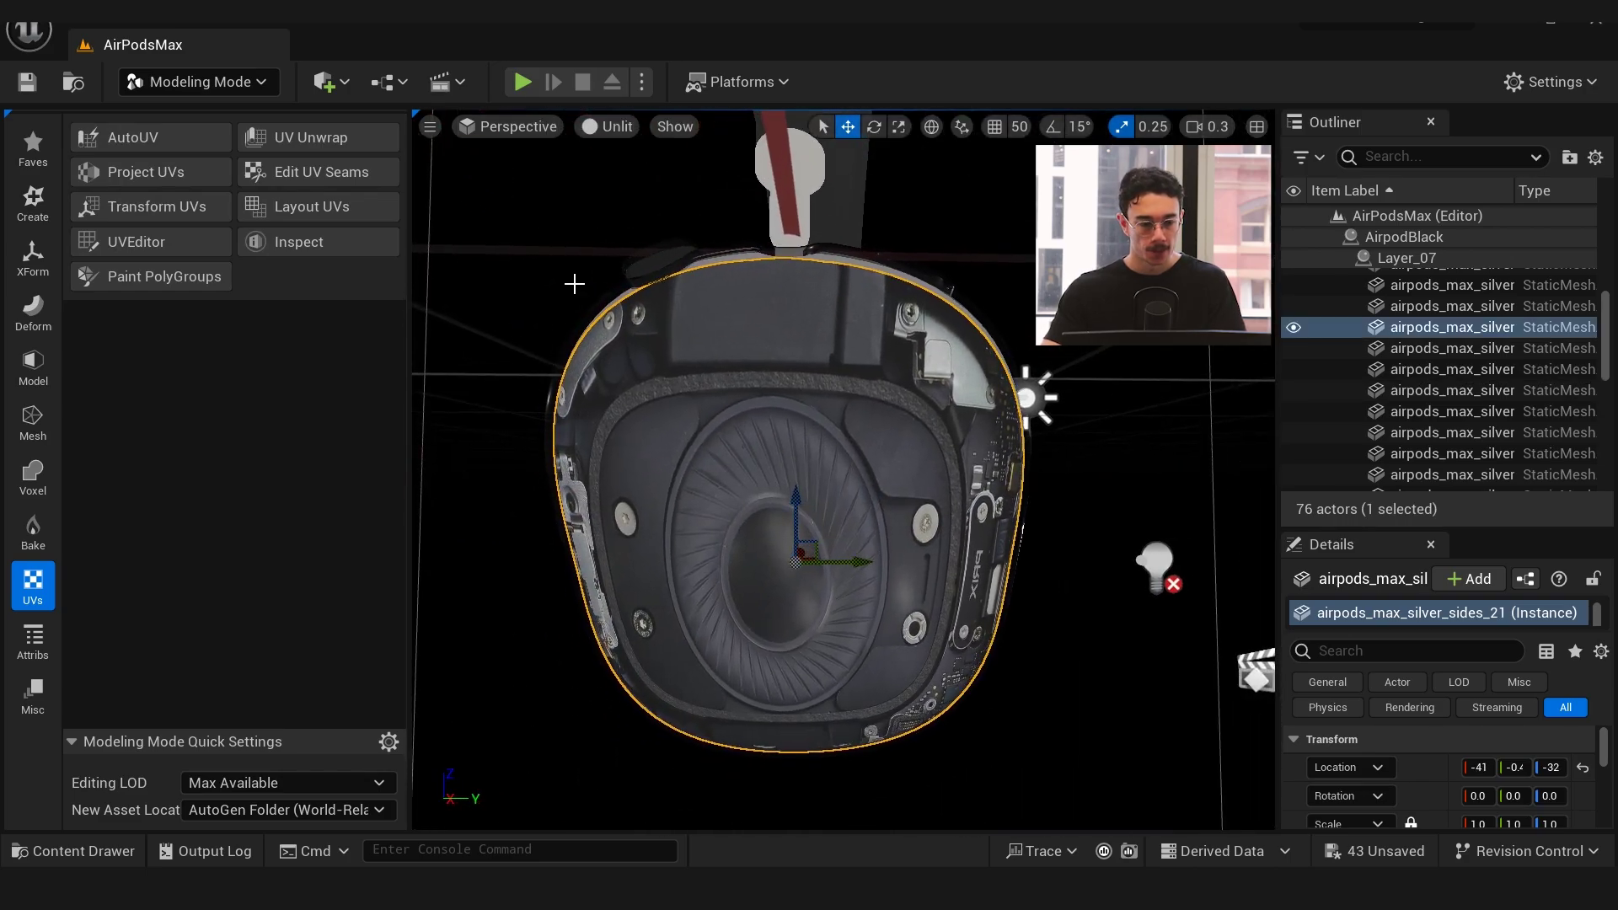
click(127, 172)
right_drag(716, 321, 556, 342)
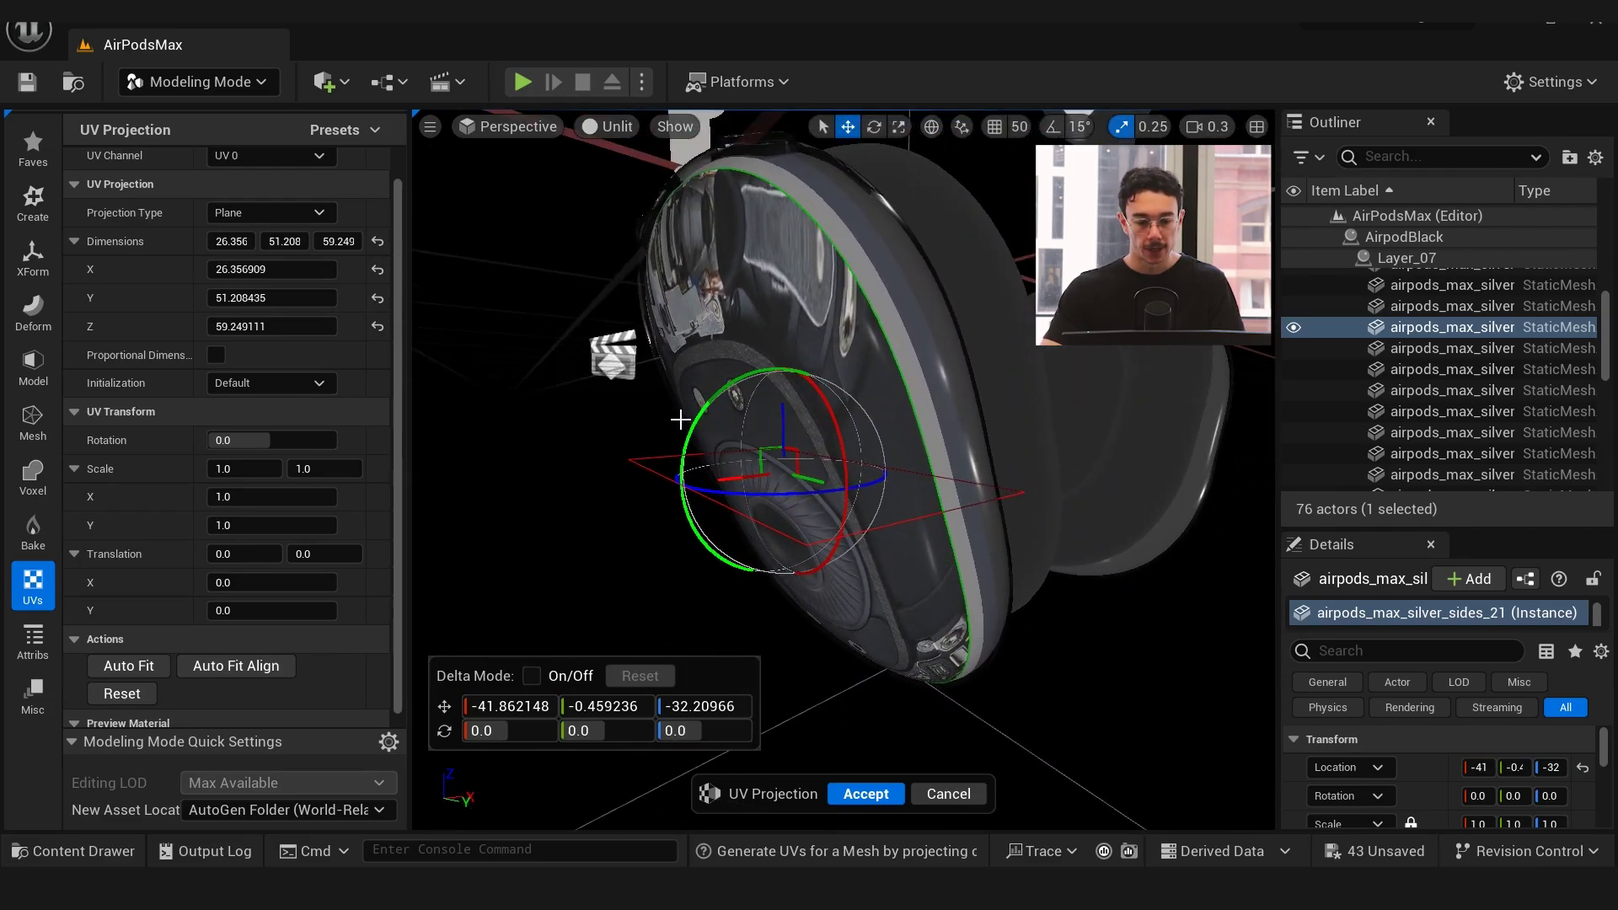
drag(693, 412, 820, 259)
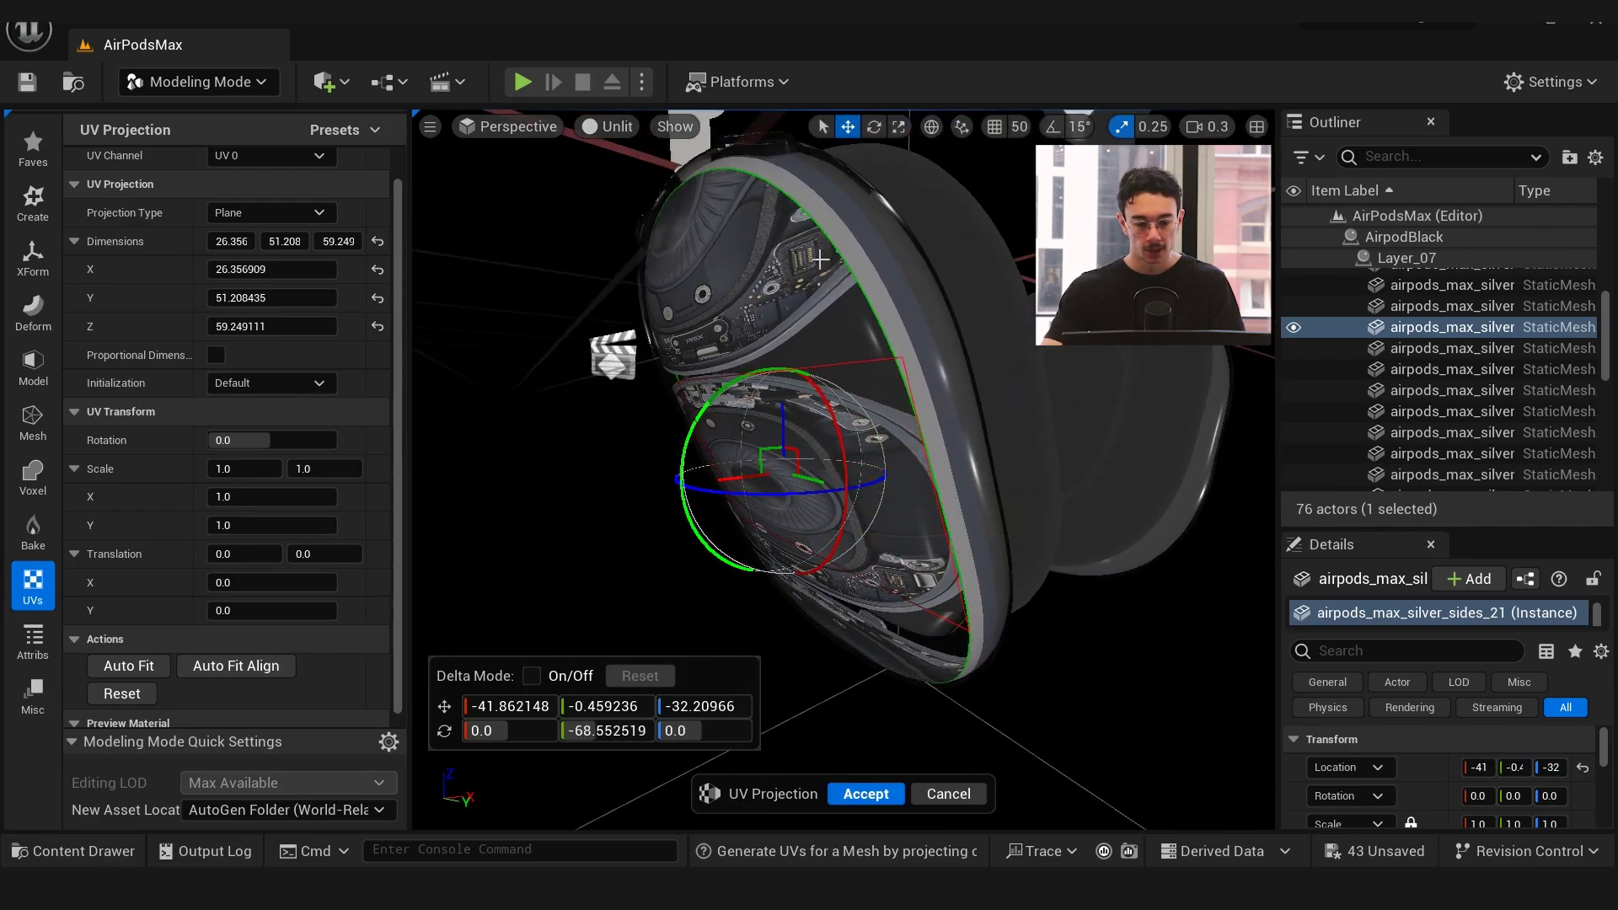
Auto-fit the projection dimensions to the graphic panel and accept the UV projection
scroll(199, 509, down, 1)
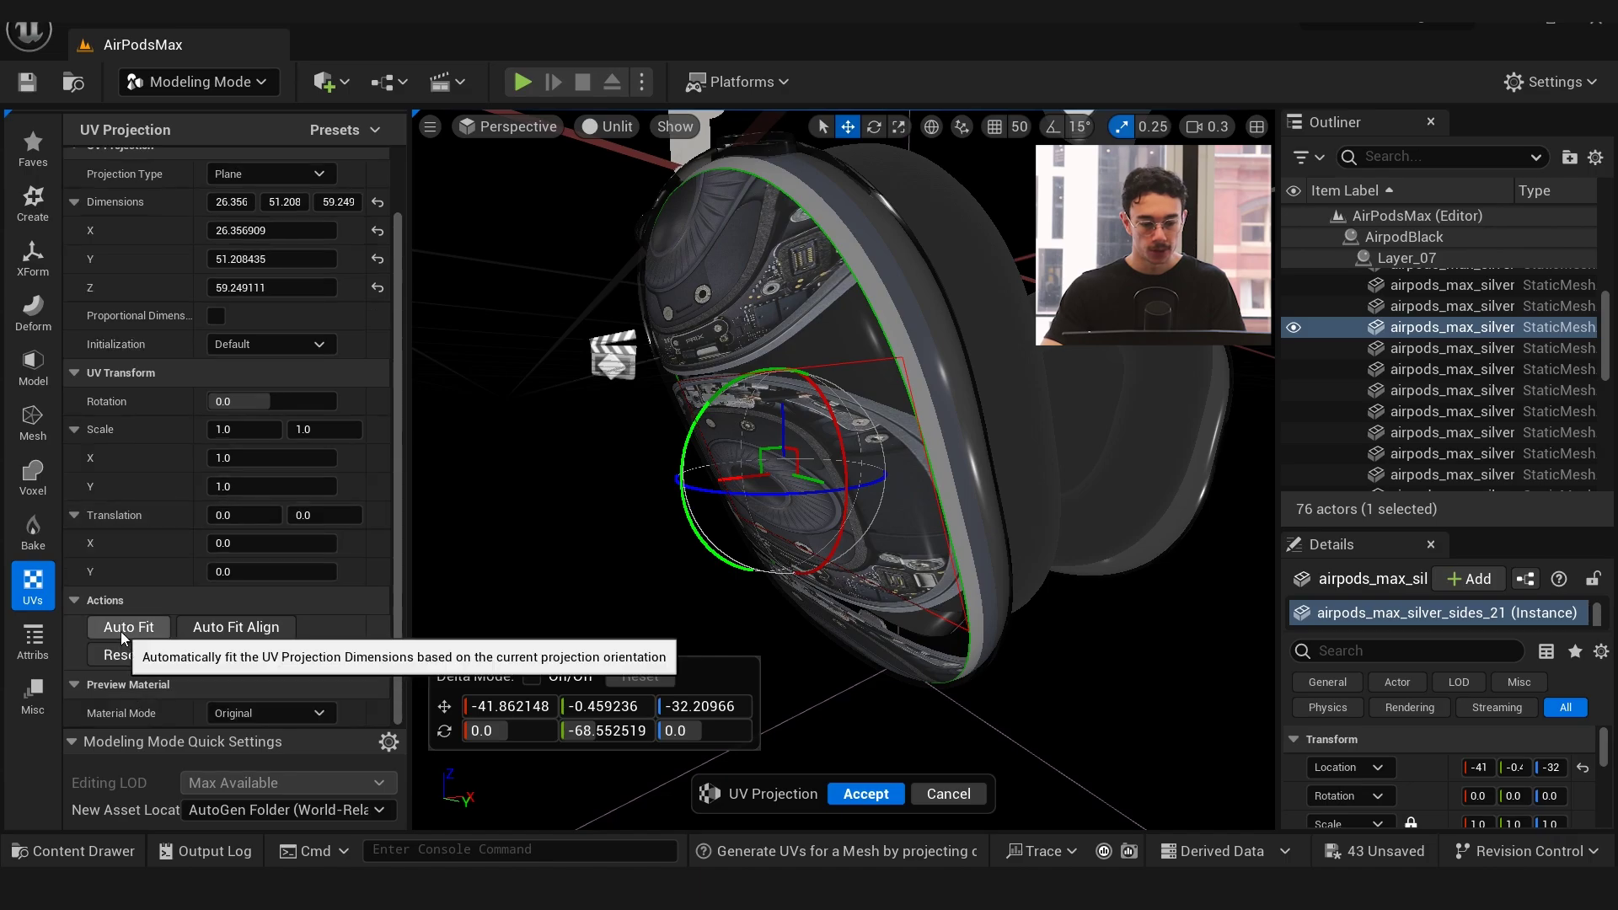
click(129, 632)
right_drag(602, 483, 791, 798)
click(858, 794)
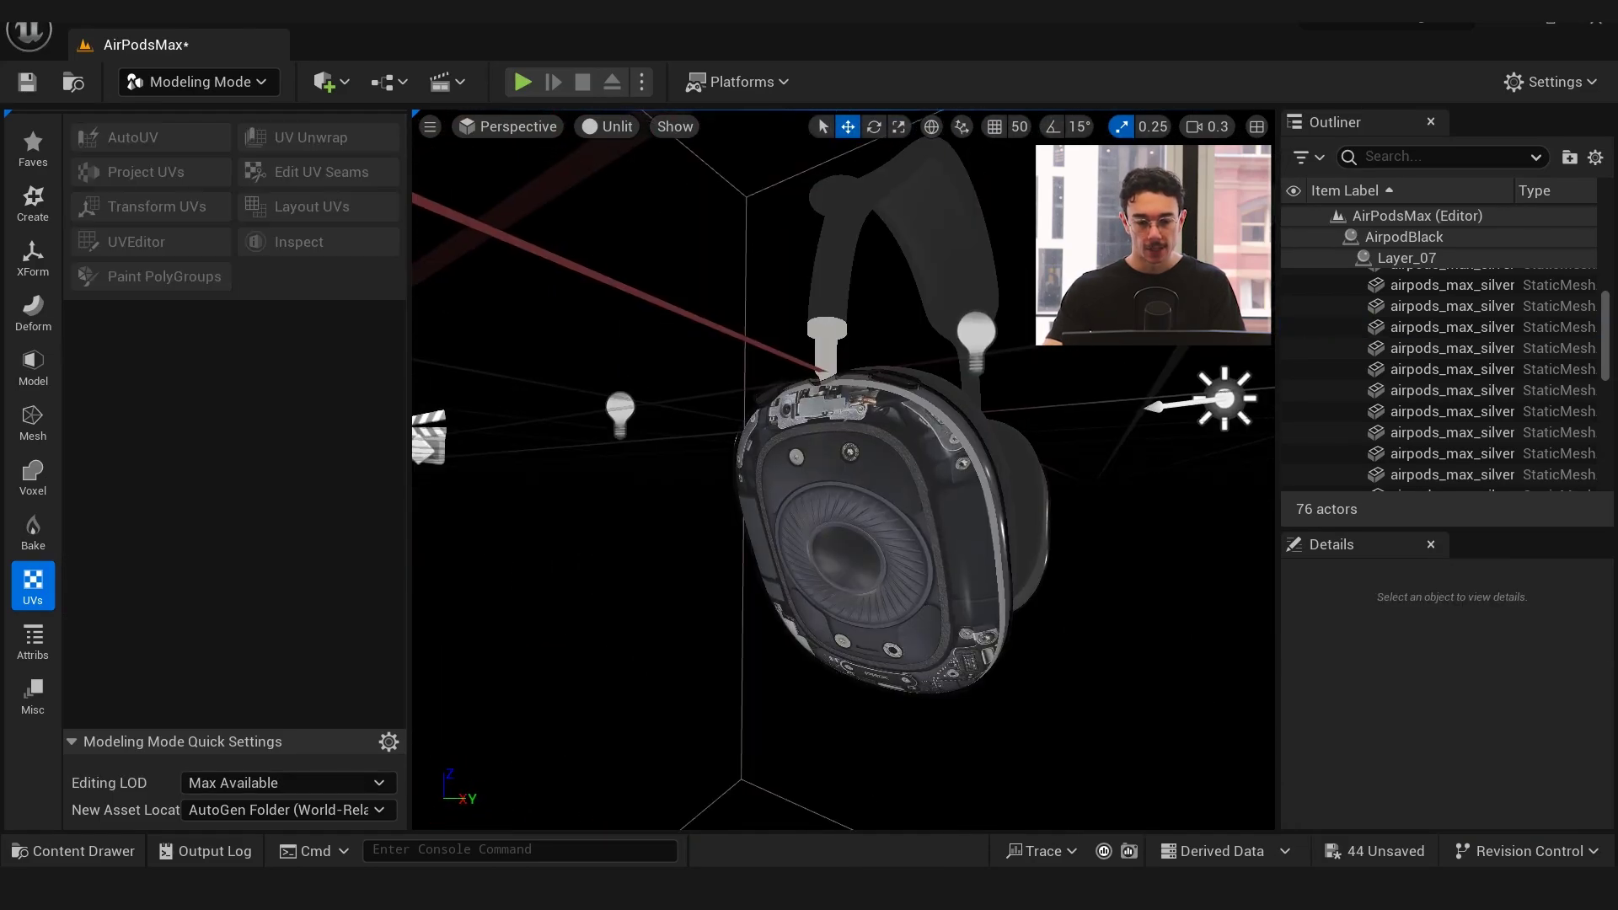
Select the reprojected graphic panel and inspect its image from the front and the edge
click(805, 556)
right_drag(804, 556, 900, 607)
alt+drag(894, 573, 1170, 817)
alt+drag(843, 472, 910, 573)
alt+drag(691, 590, 918, 451)
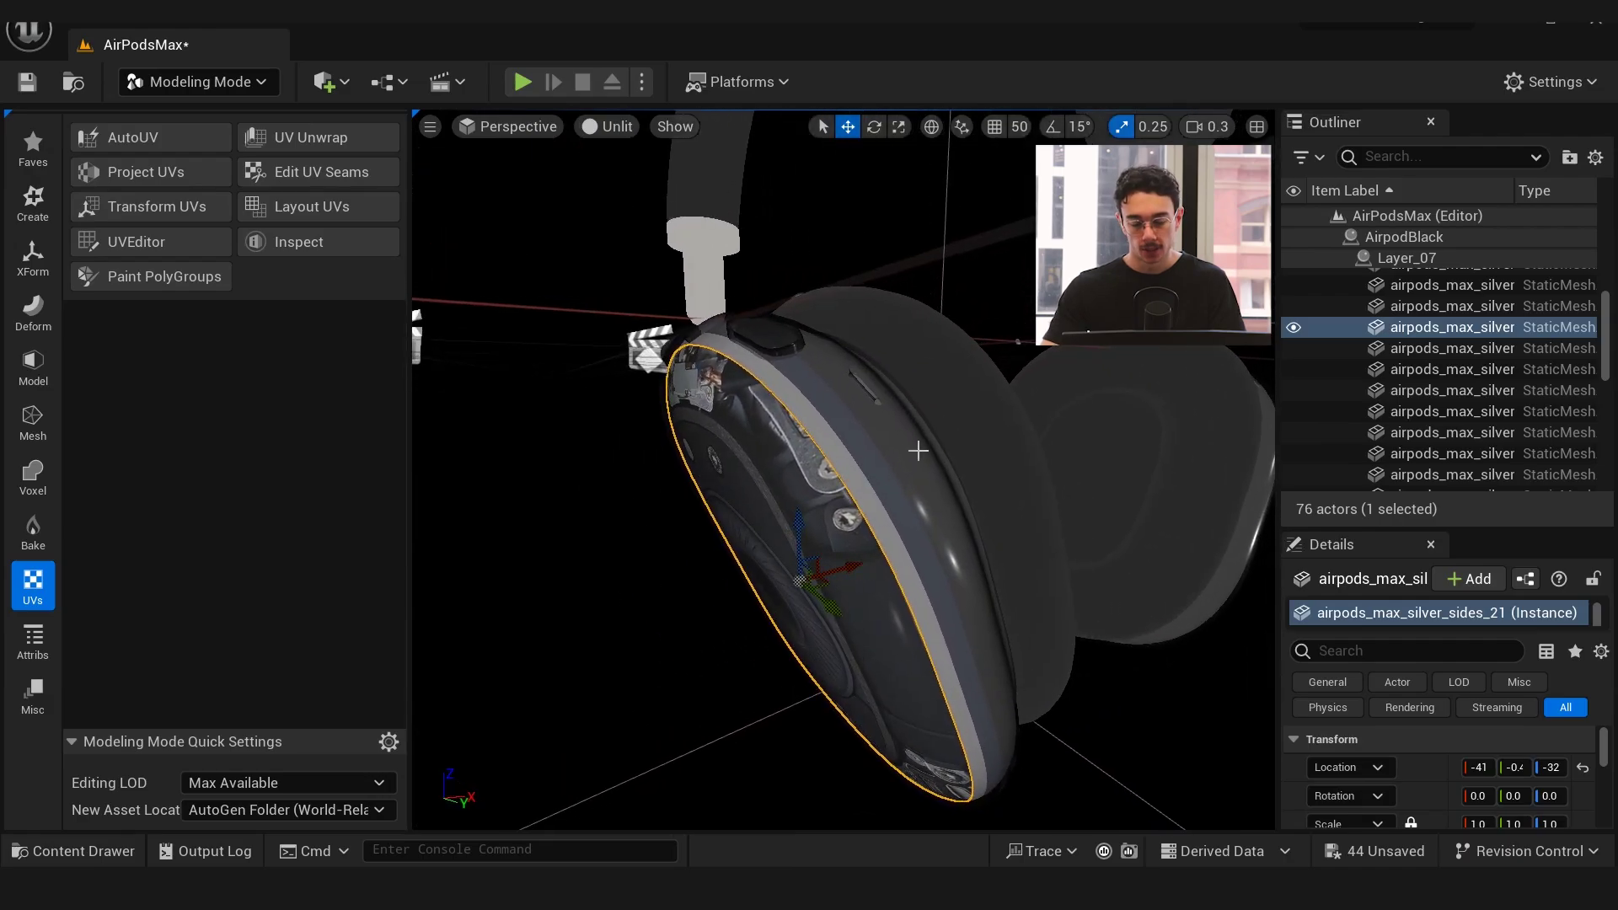
Select the light rim around the graphic panel and view the reference photo of the worn headphones
click(868, 497)
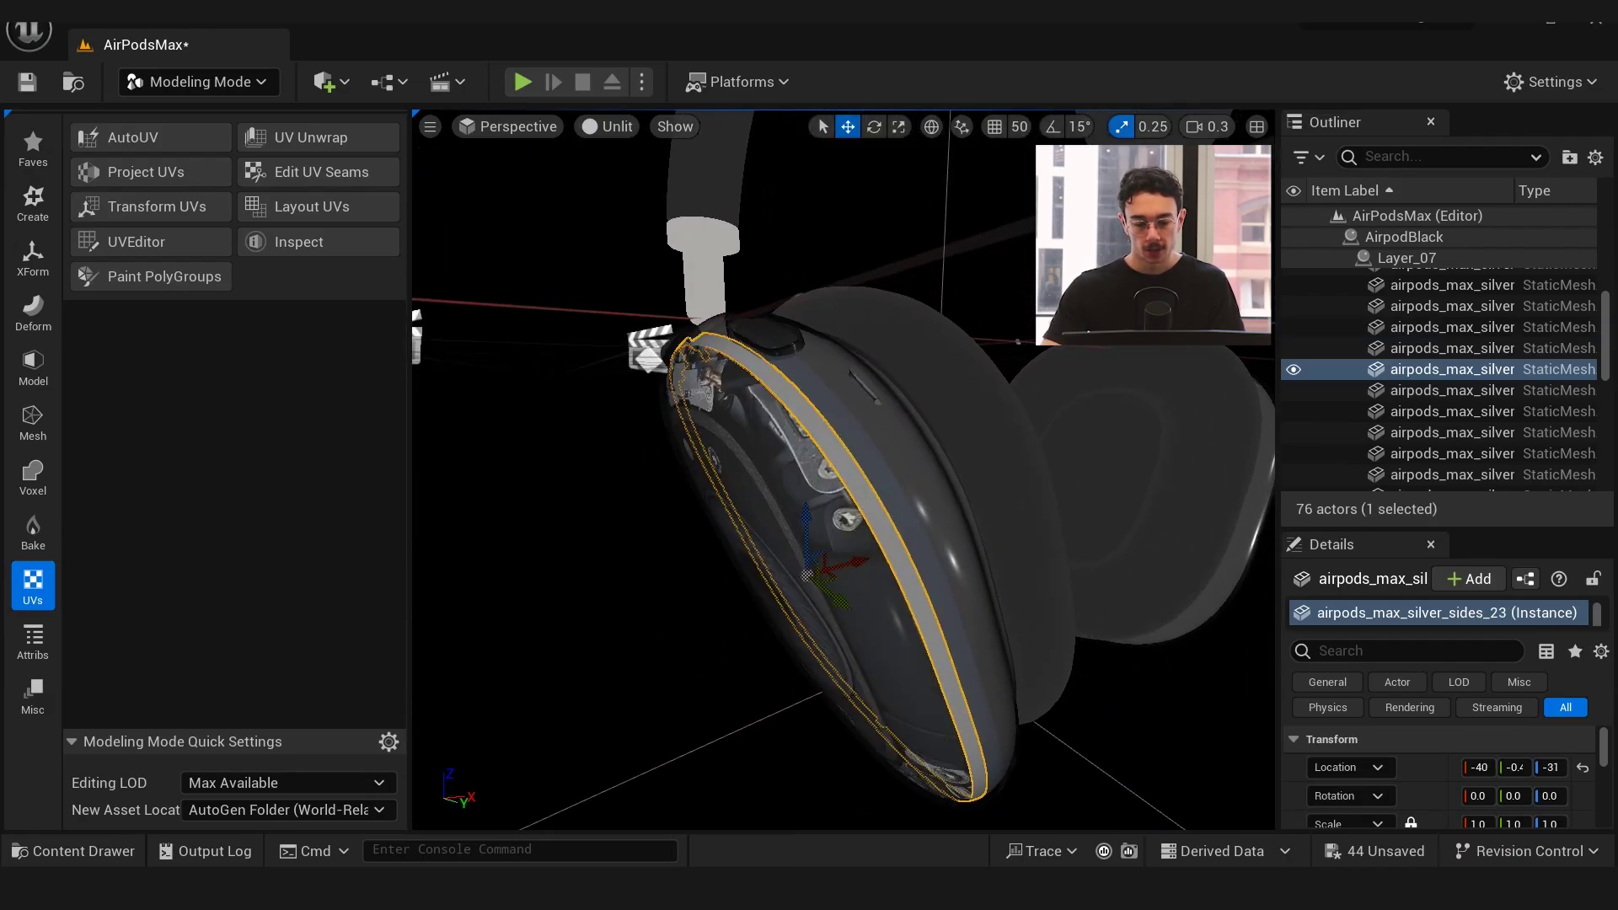
key(alt+Tab)
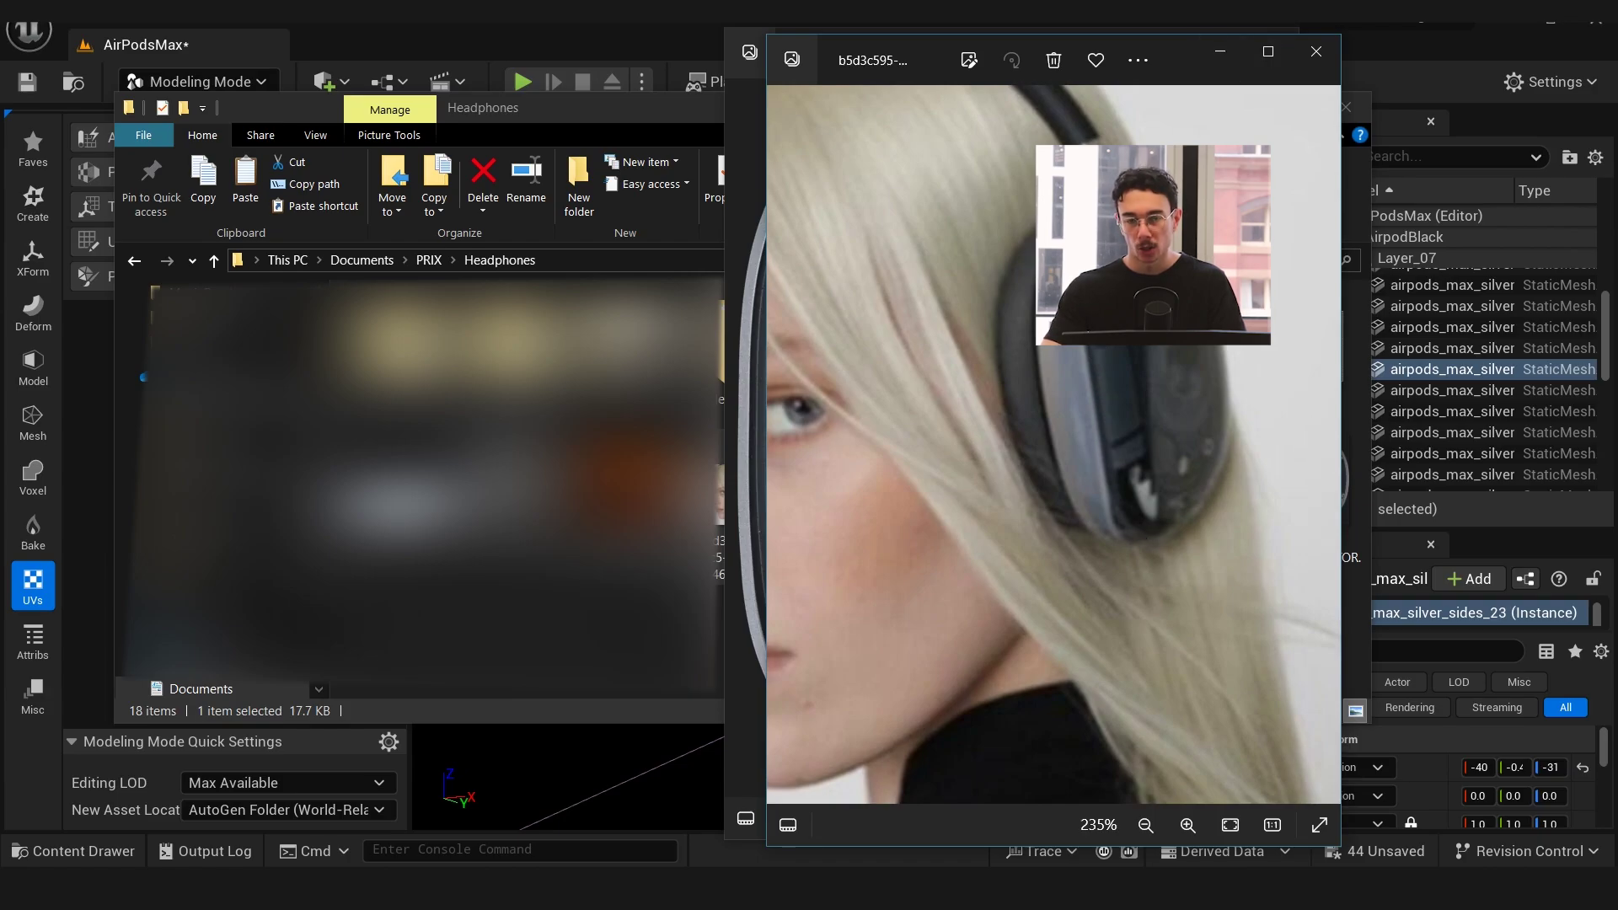
click(1214, 59)
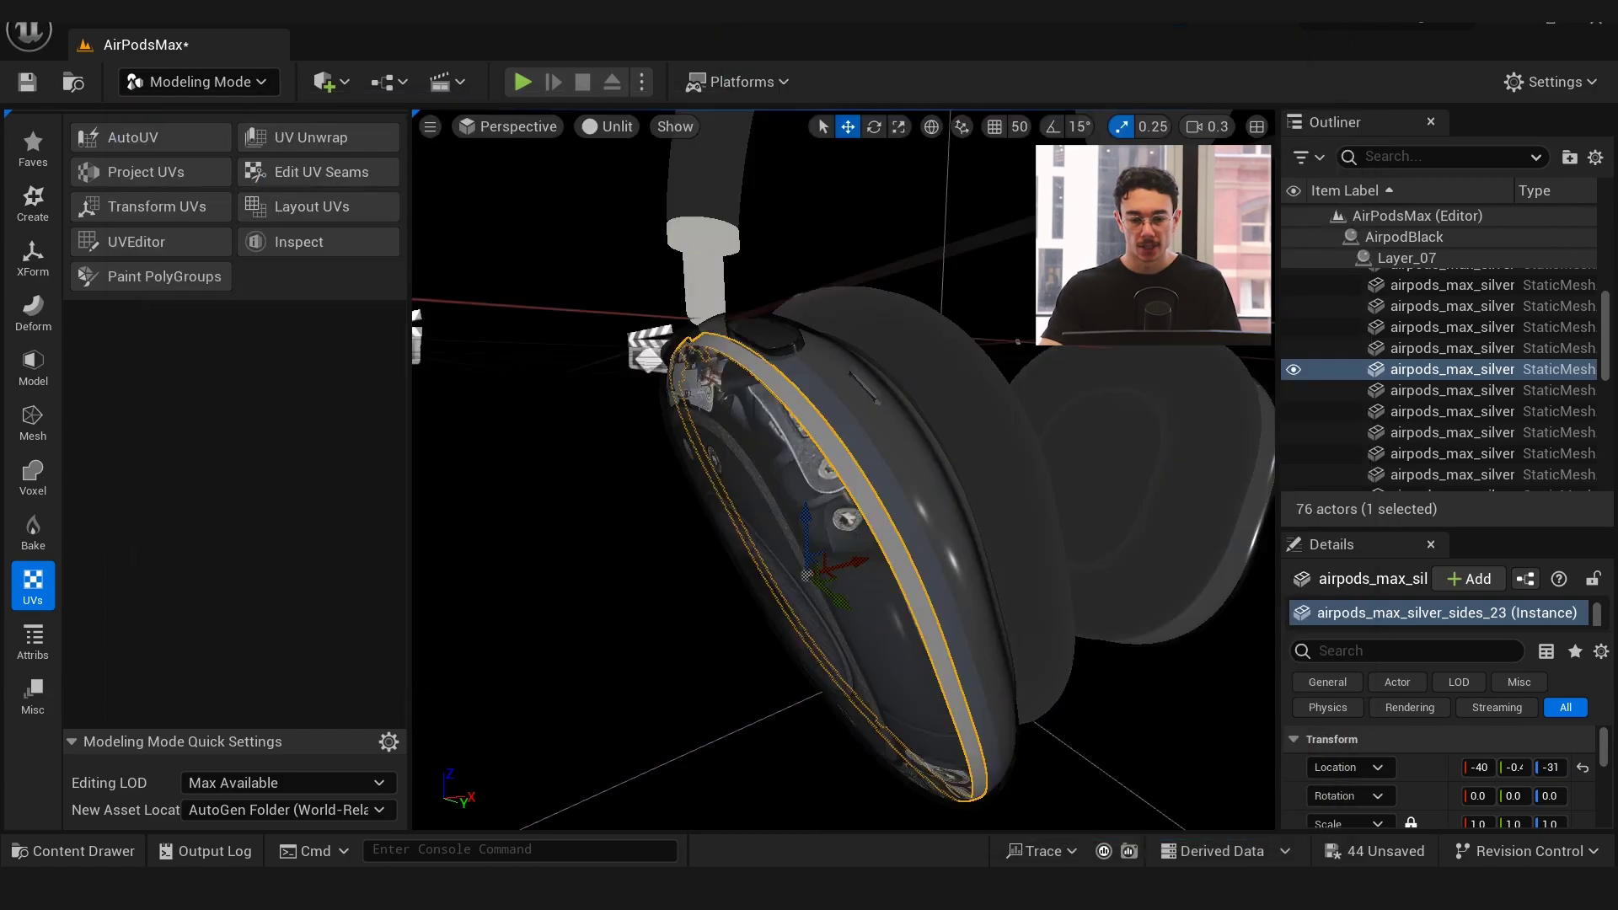
Examine the selected rim around the ear cup from above, close up and edge-on
key(w)
right_drag(869, 422, 919, 570)
key(s)
key(a)
key(w)
key(a)
key(e)
key(d)
key(w)
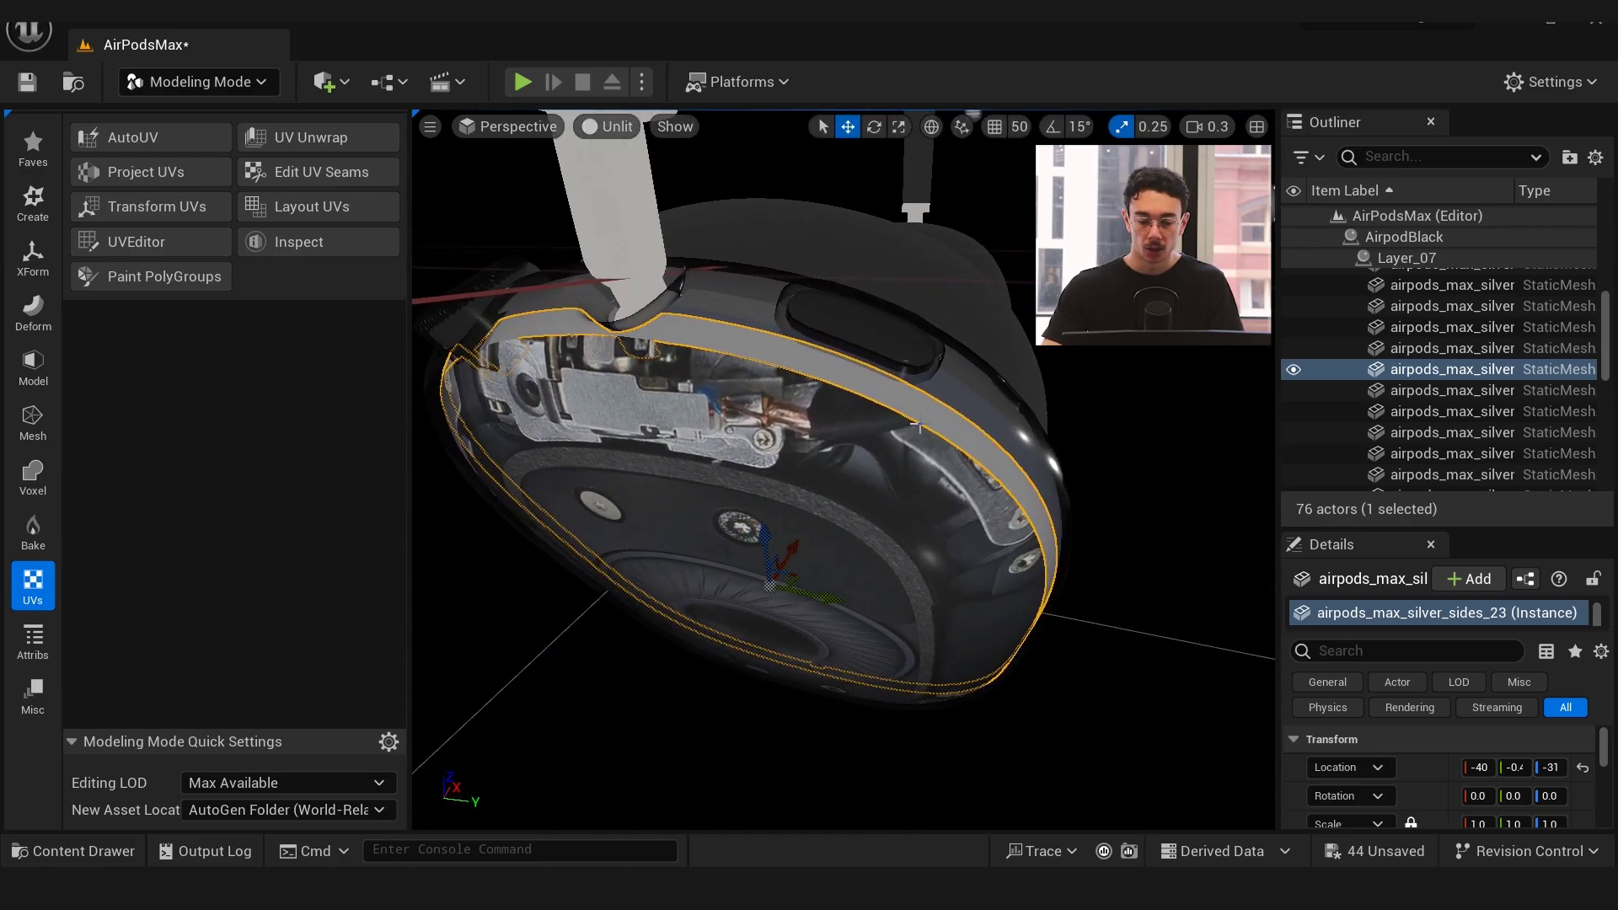
right_drag(918, 424, 750, 430)
key(s)
key(d)
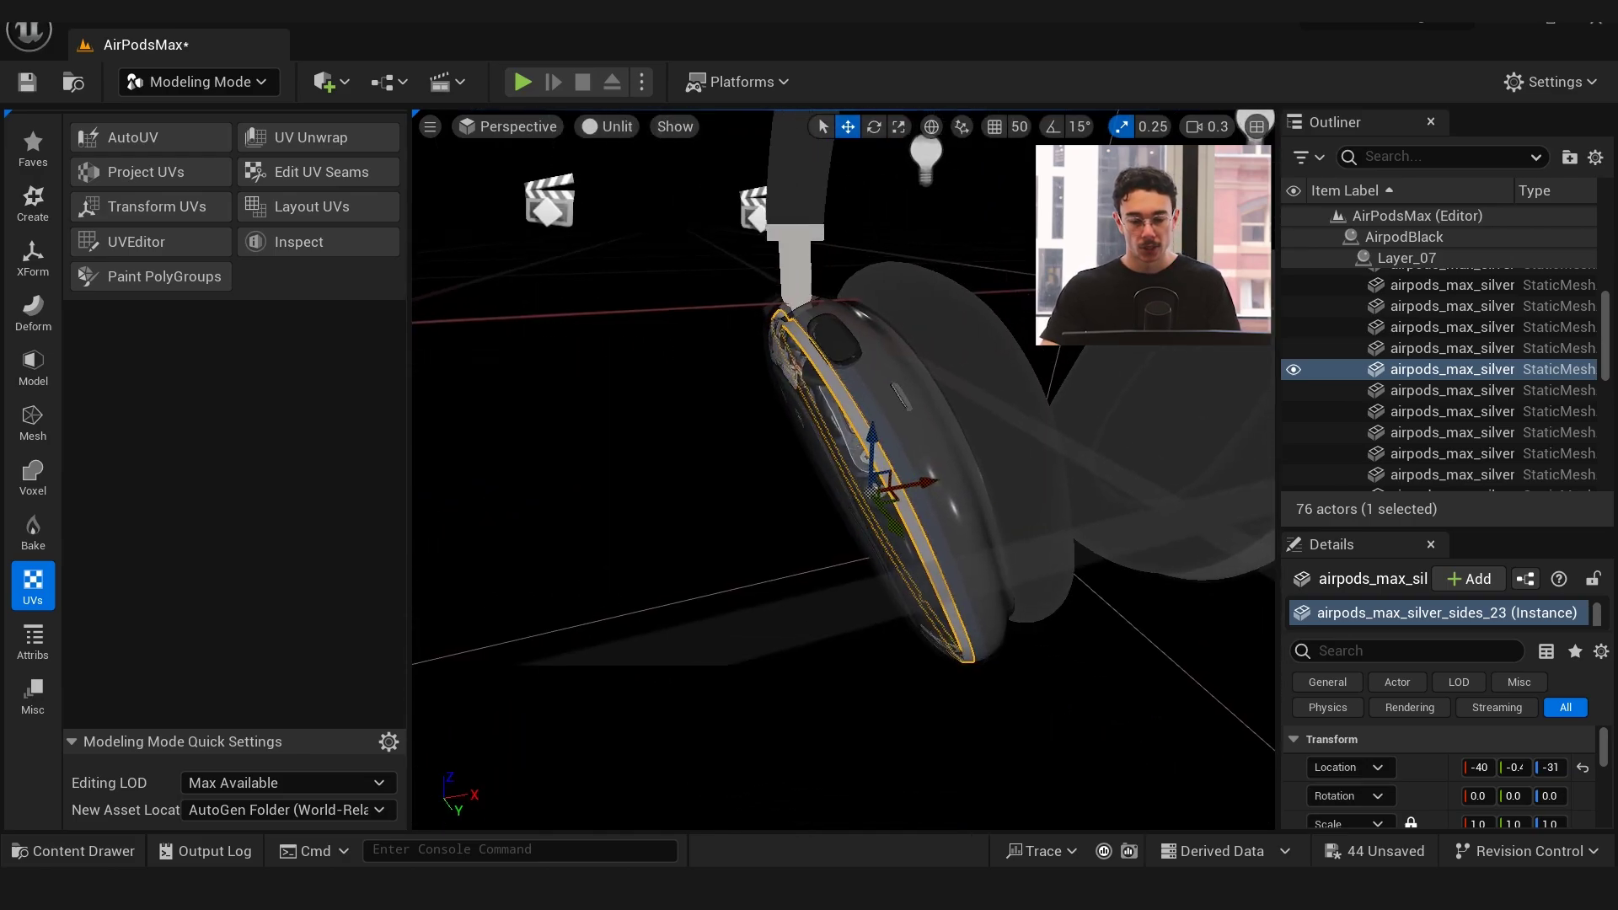
Select the thin band behind the rim, airpods_max_silver_sides_22, and compare it with the reference photo
scroll(921, 437, up, 3)
click(899, 379)
right_drag(936, 467, 936, 462)
key(d)
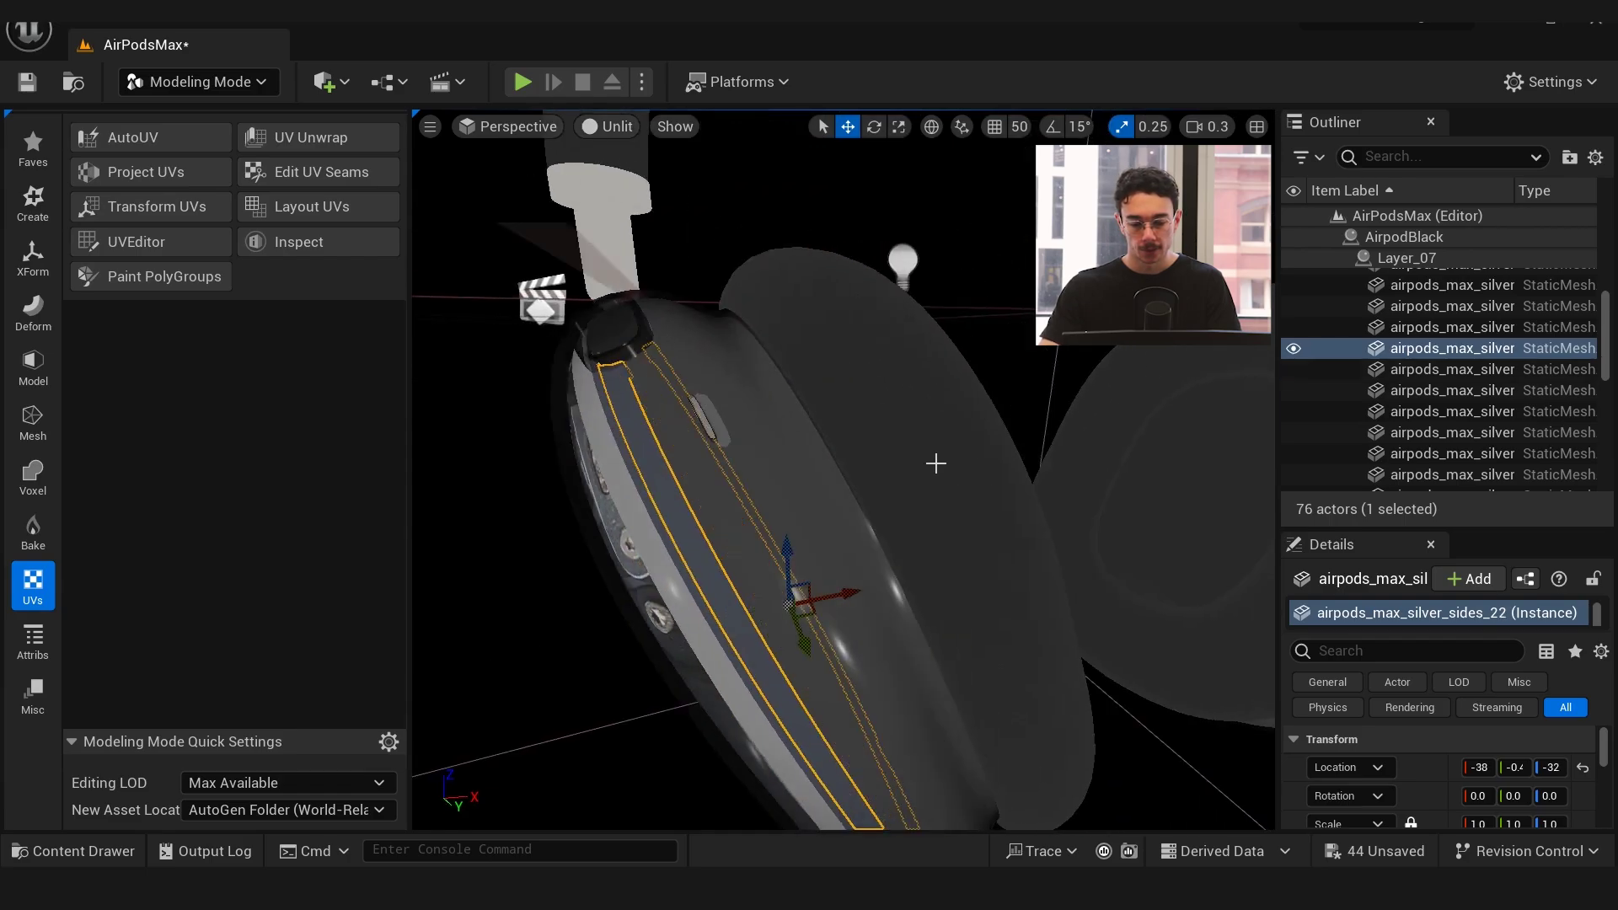
mouse_move(1042, 885)
click(1064, 798)
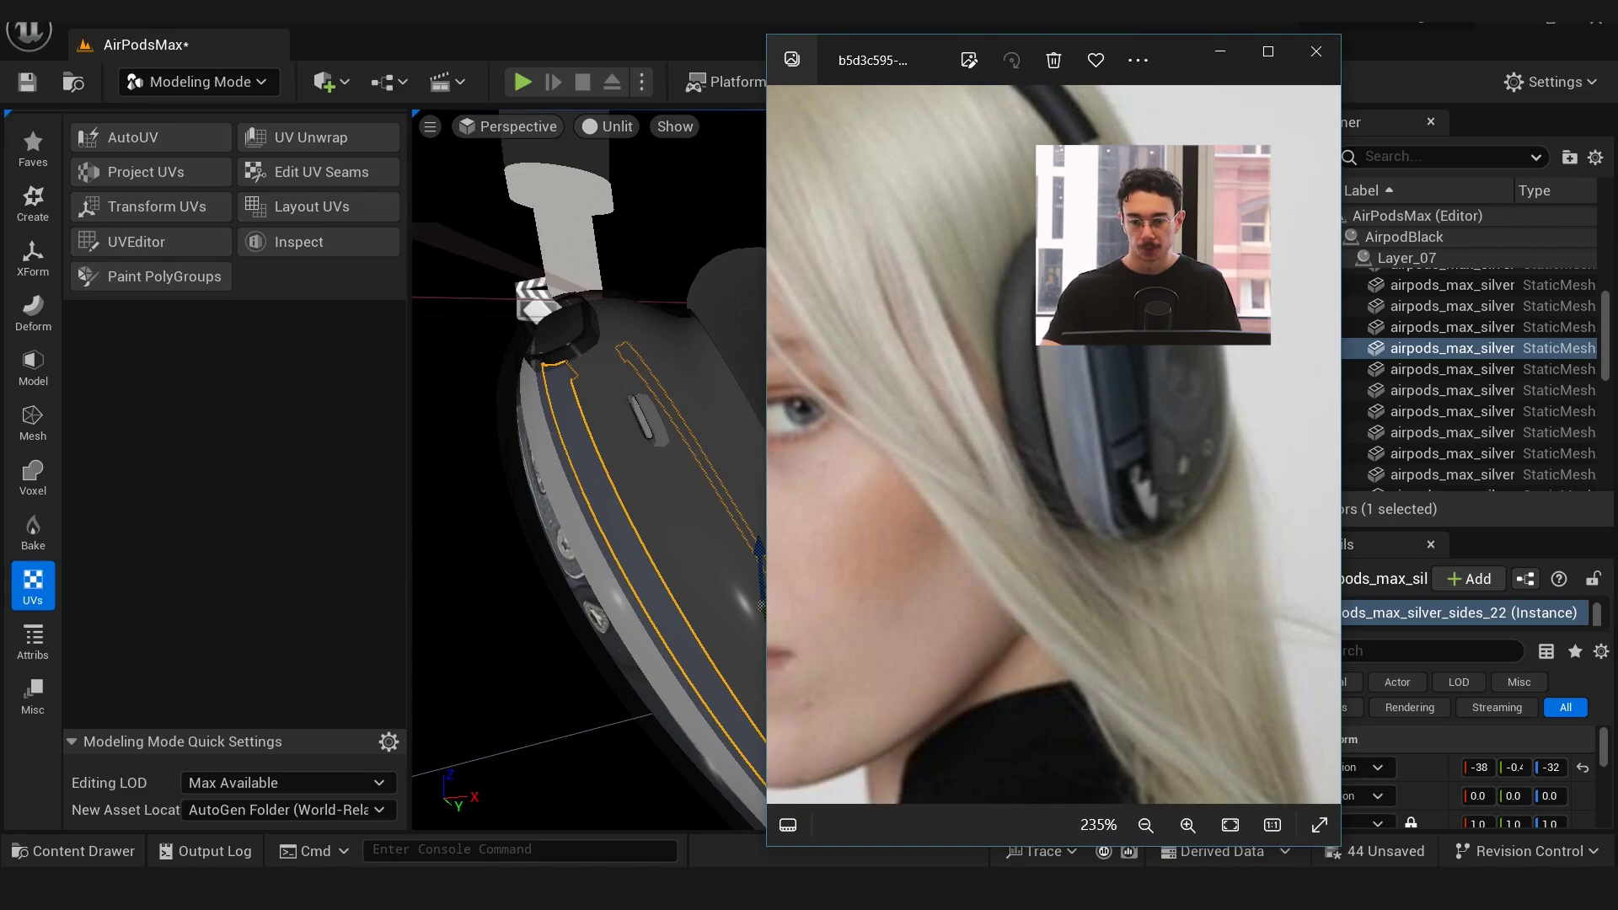
click(1219, 51)
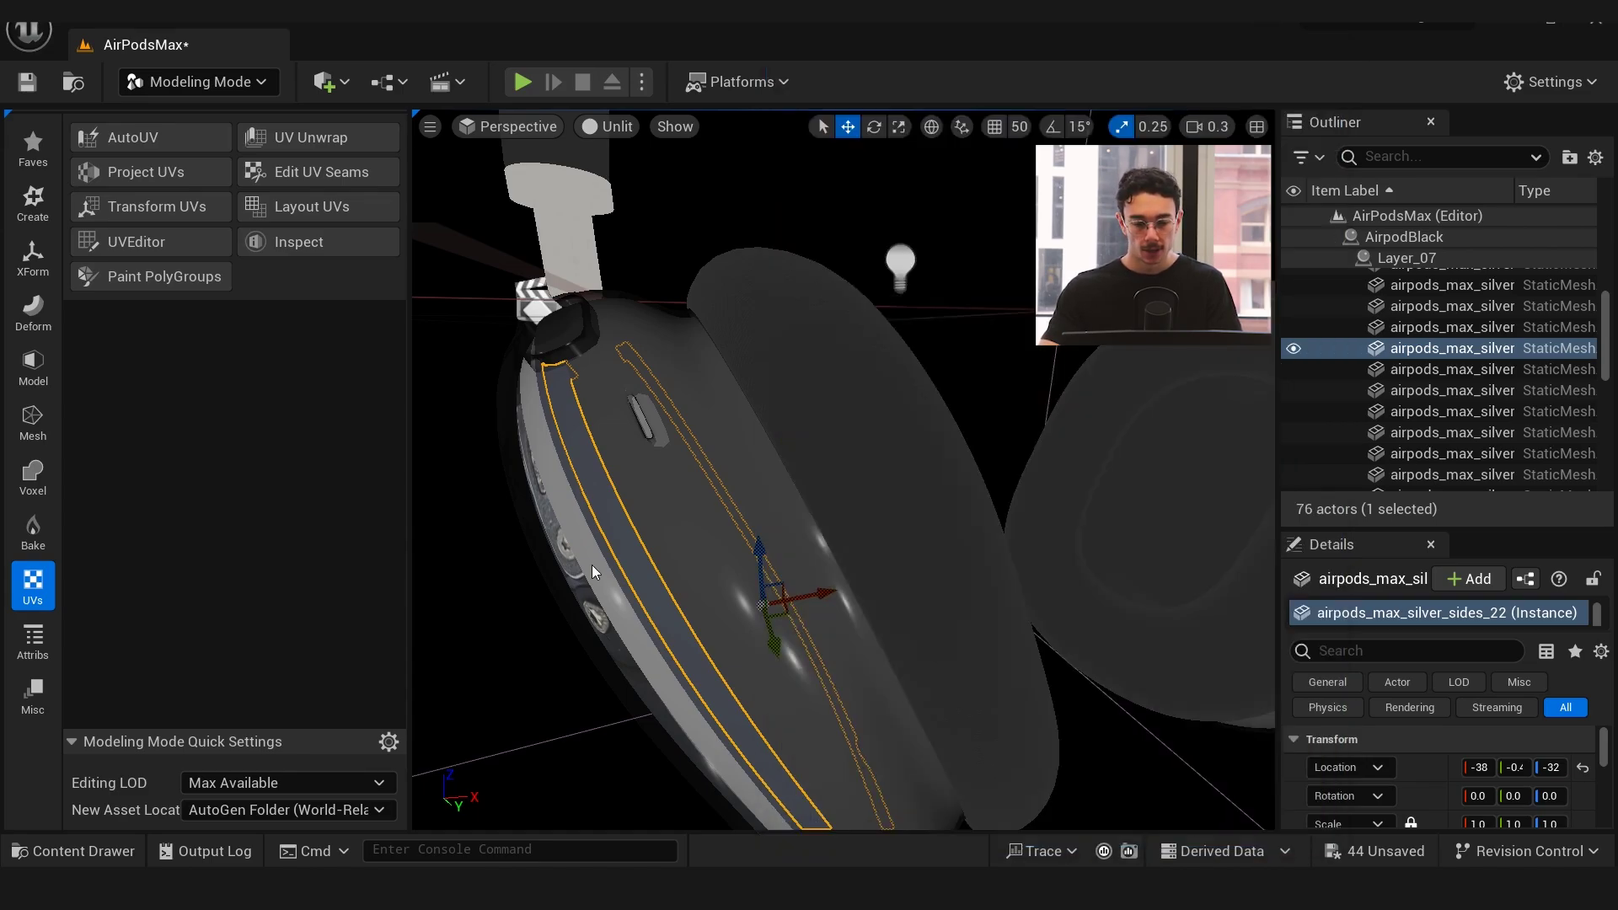
Select the ear cup's outer shell, airpods_max_silver_sides_24, and return to Selection mode
click(656, 512)
key(a)
right_drag(656, 512, 809, 497)
click(227, 82)
click(194, 109)
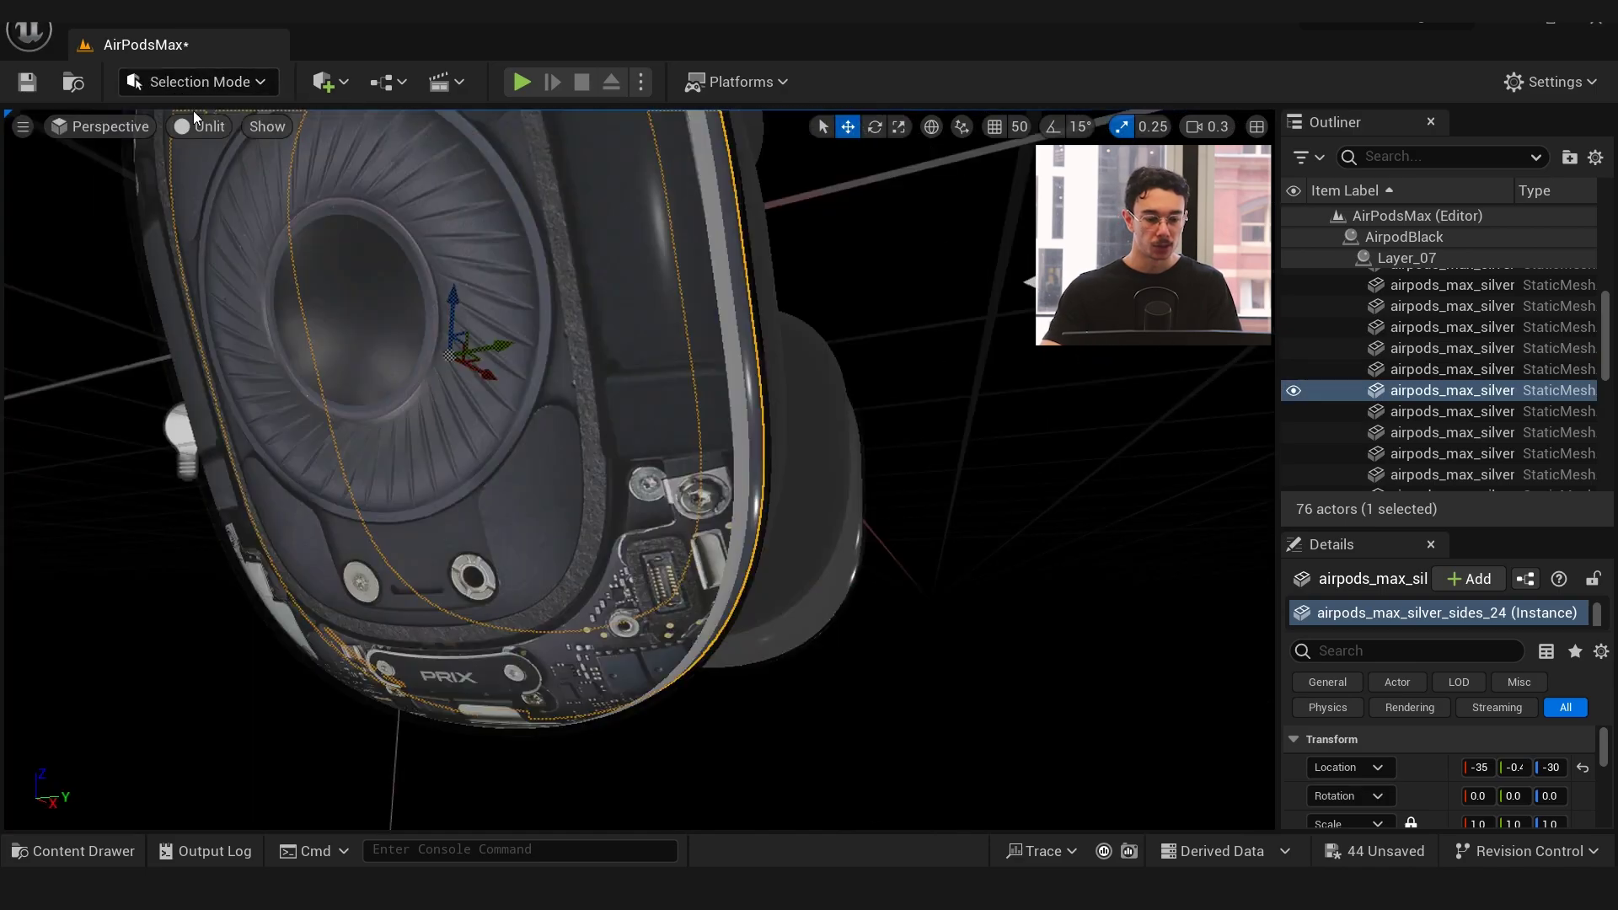
Clear the selection and set the viewport back to Lit shading
right_drag(638, 379, 628, 295)
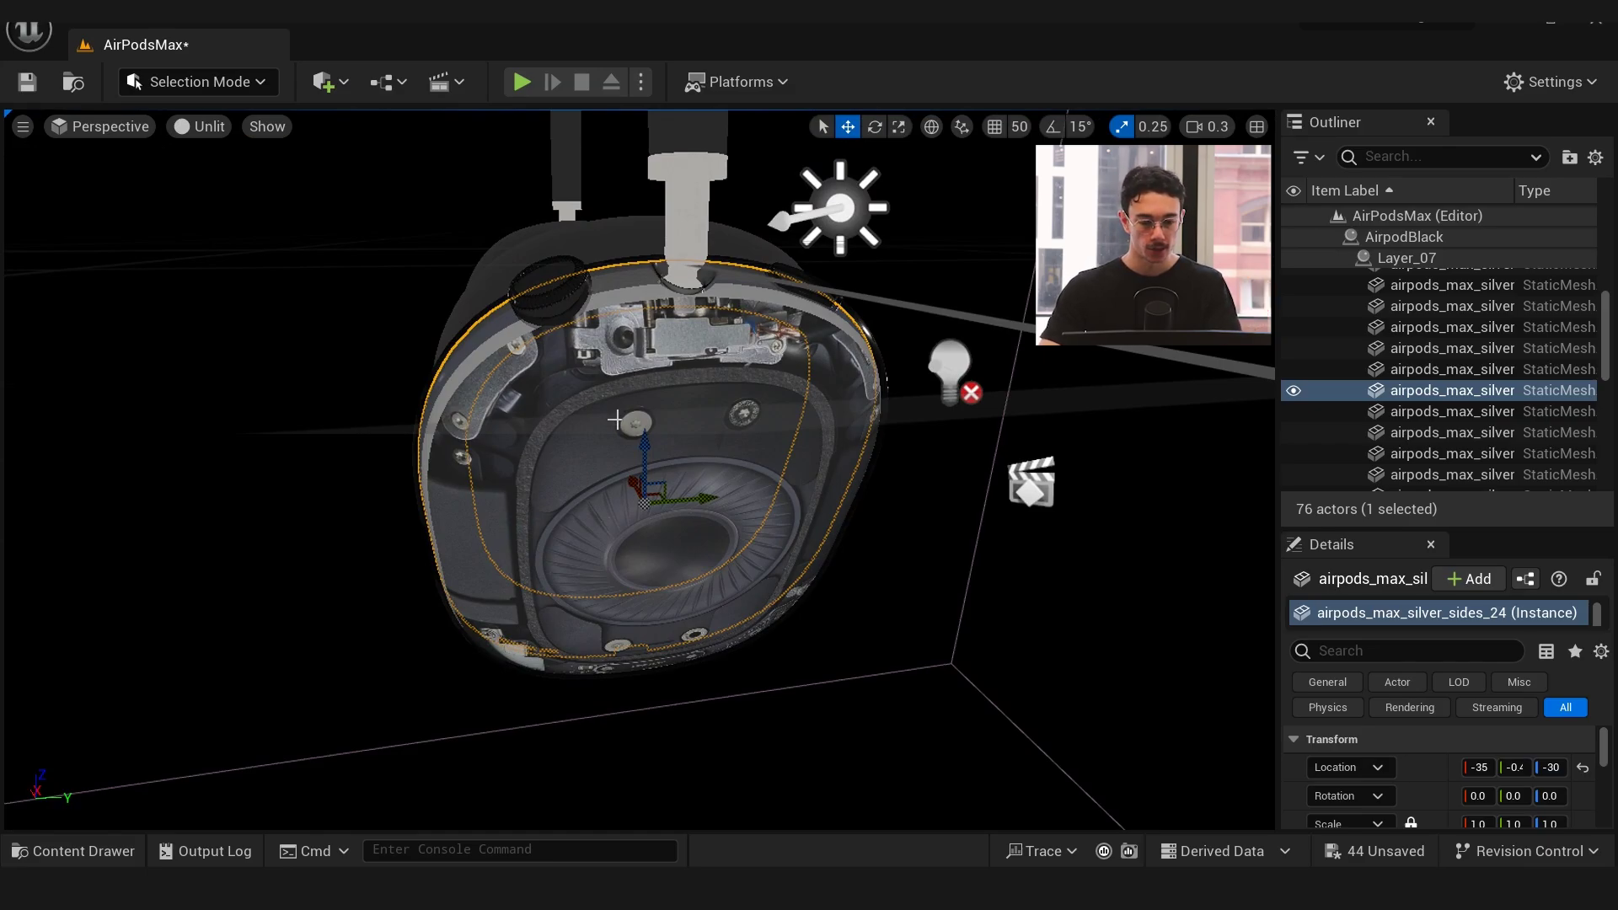
right_drag(617, 418, 602, 392)
key(a)
key(Escape)
click(201, 127)
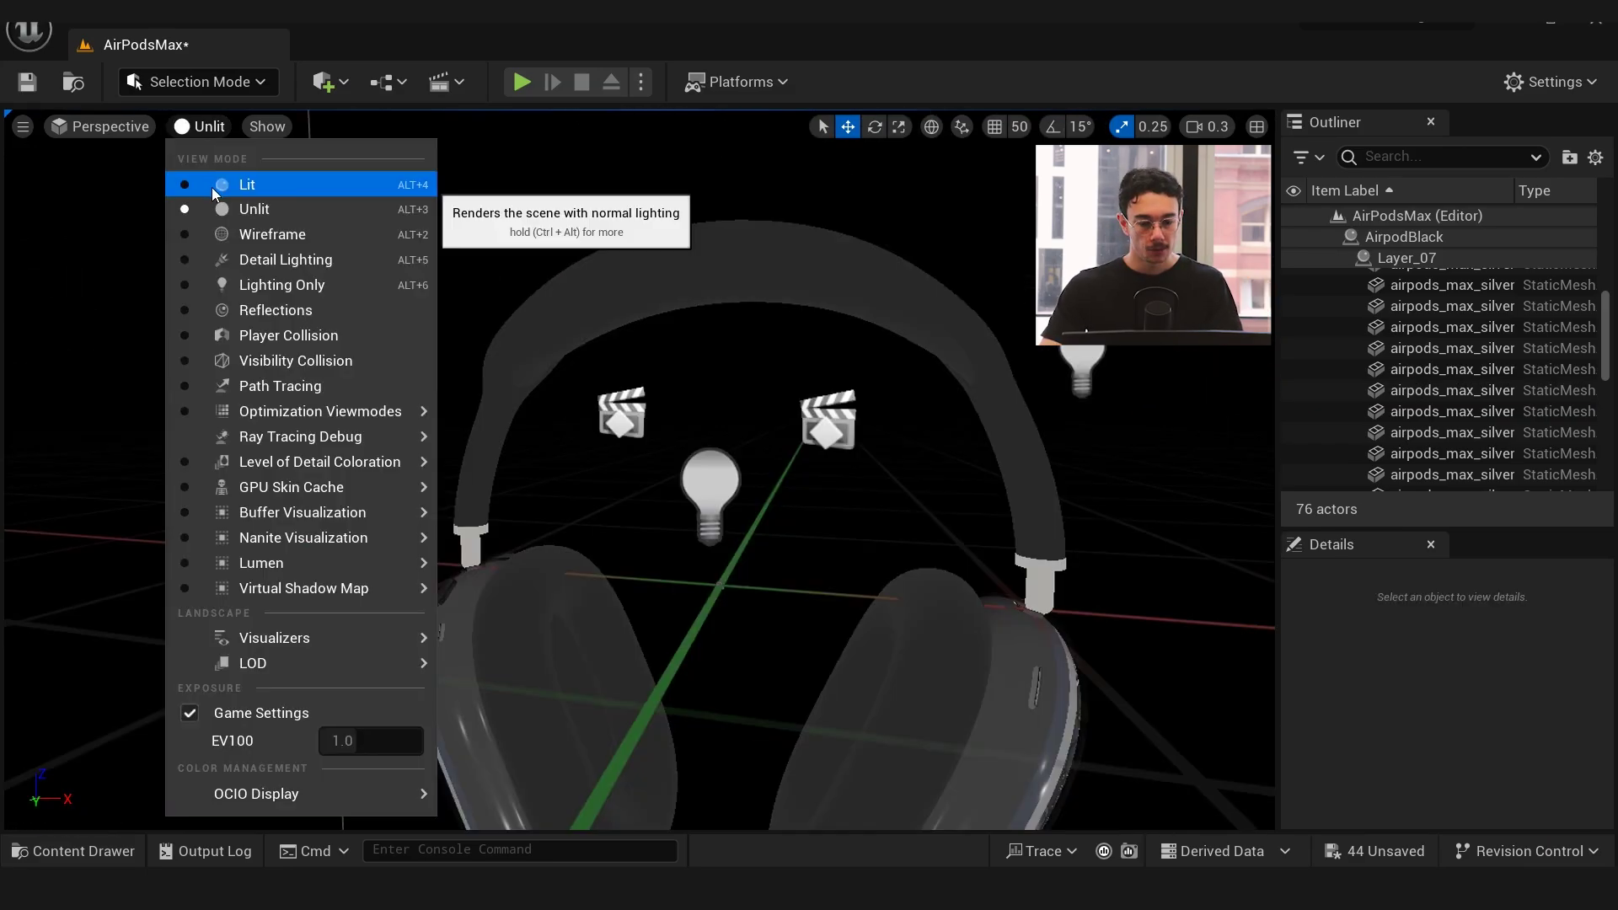
click(220, 187)
Inspect the chrome arm joint and the headband frame by selecting each, and view the whole headphones
alt+drag(590, 421, 505, 388)
click(813, 464)
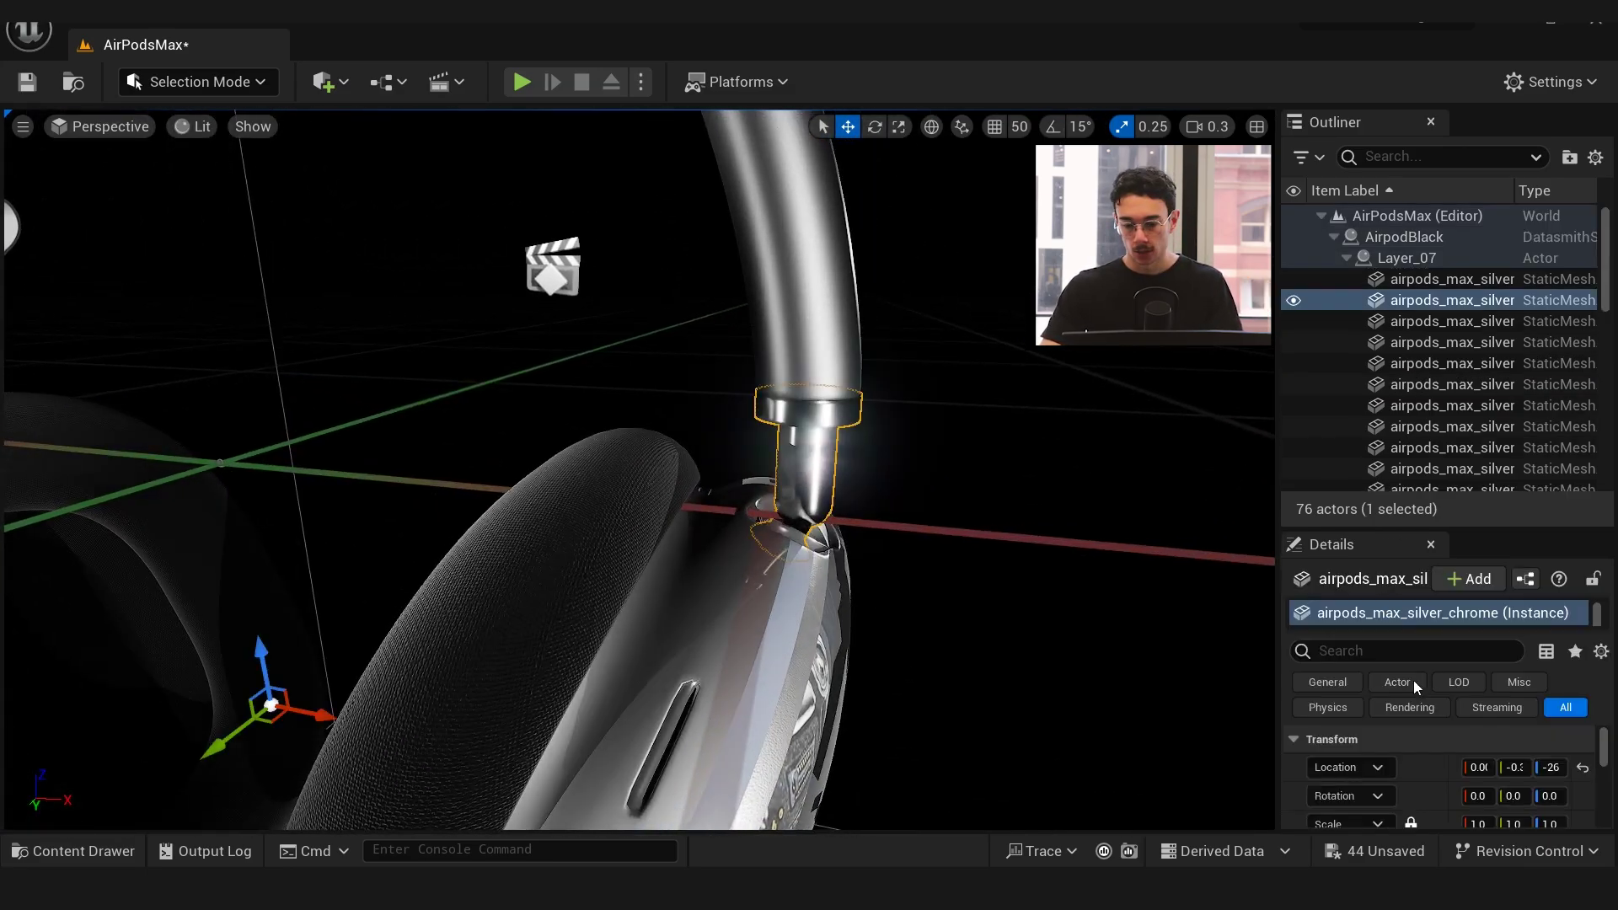
right_drag(924, 481, 952, 371)
click(727, 295)
alt+drag(564, 318, 736, 272)
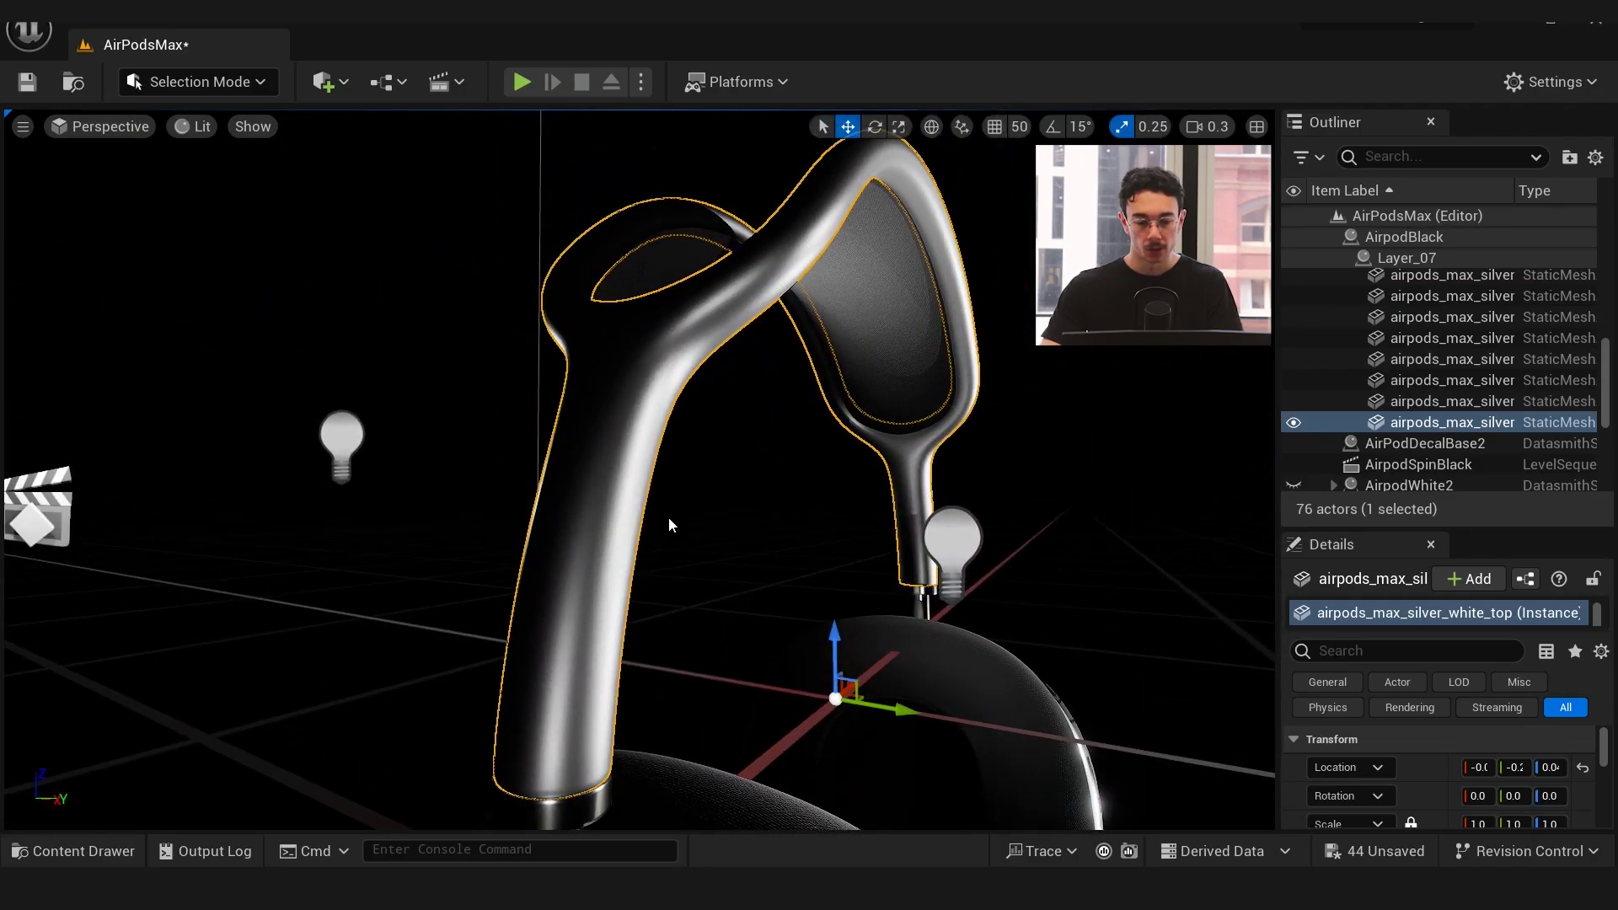
right_drag(736, 273, 792, 554)
scroll(792, 472, up, 2)
key(s)
scroll(1306, 240, up, 2)
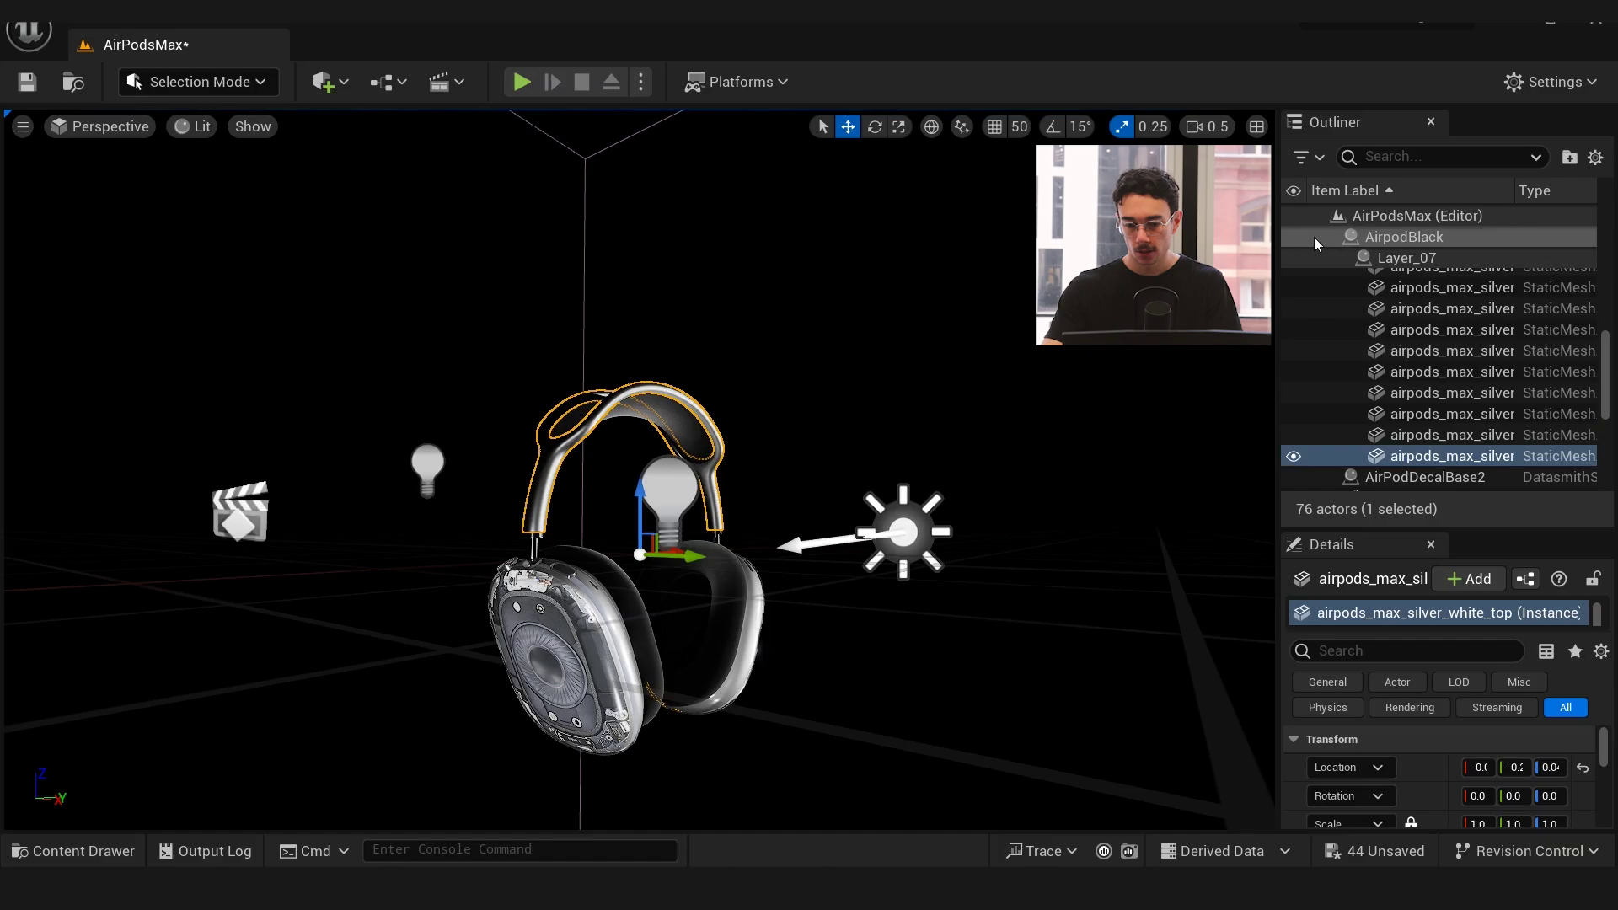
Hide the AirpodBlack model, show AirpodWhite2 instead, and view its ear cups with the character graphics
click(1293, 237)
click(1331, 237)
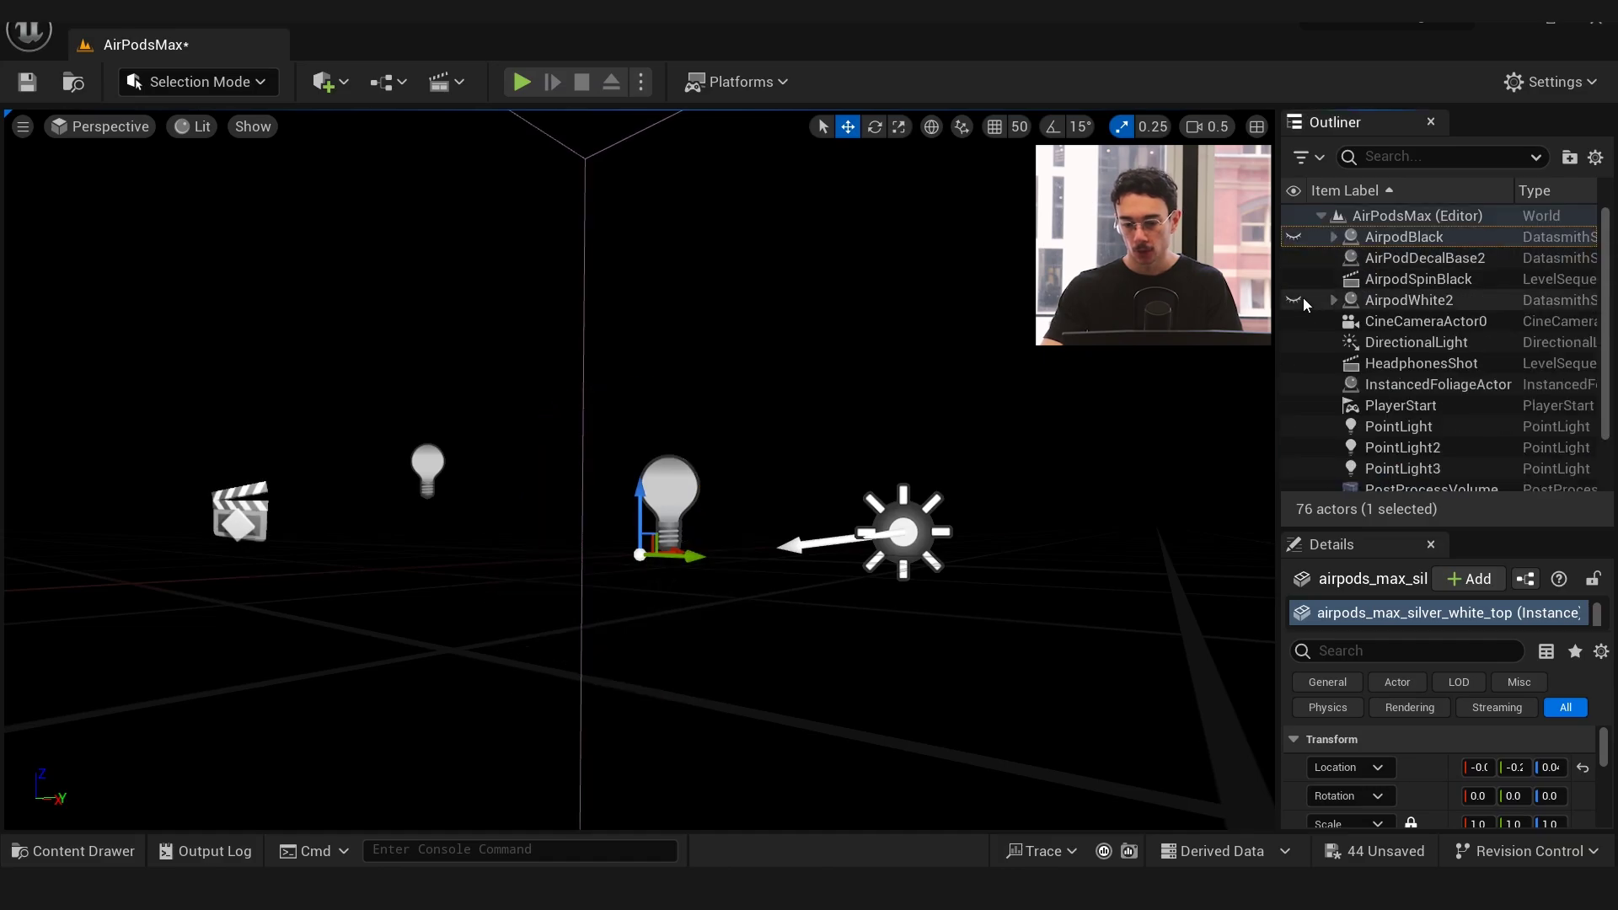
click(1294, 300)
right_drag(639, 470, 741, 455)
alt+drag(775, 485, 787, 487)
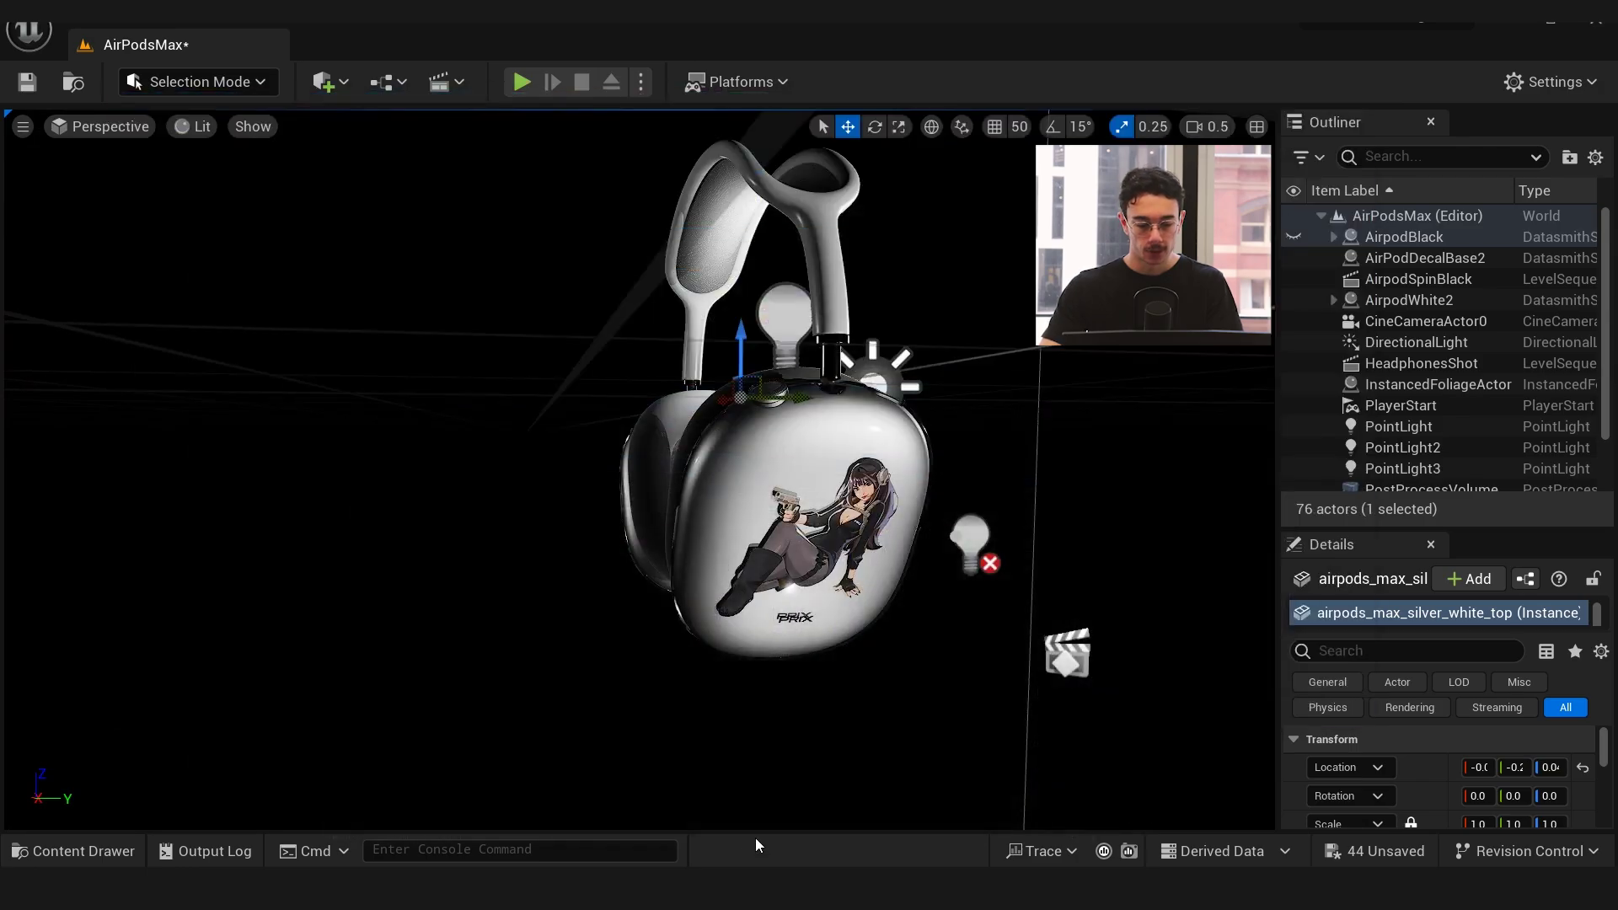
alt+drag(788, 488, 801, 488)
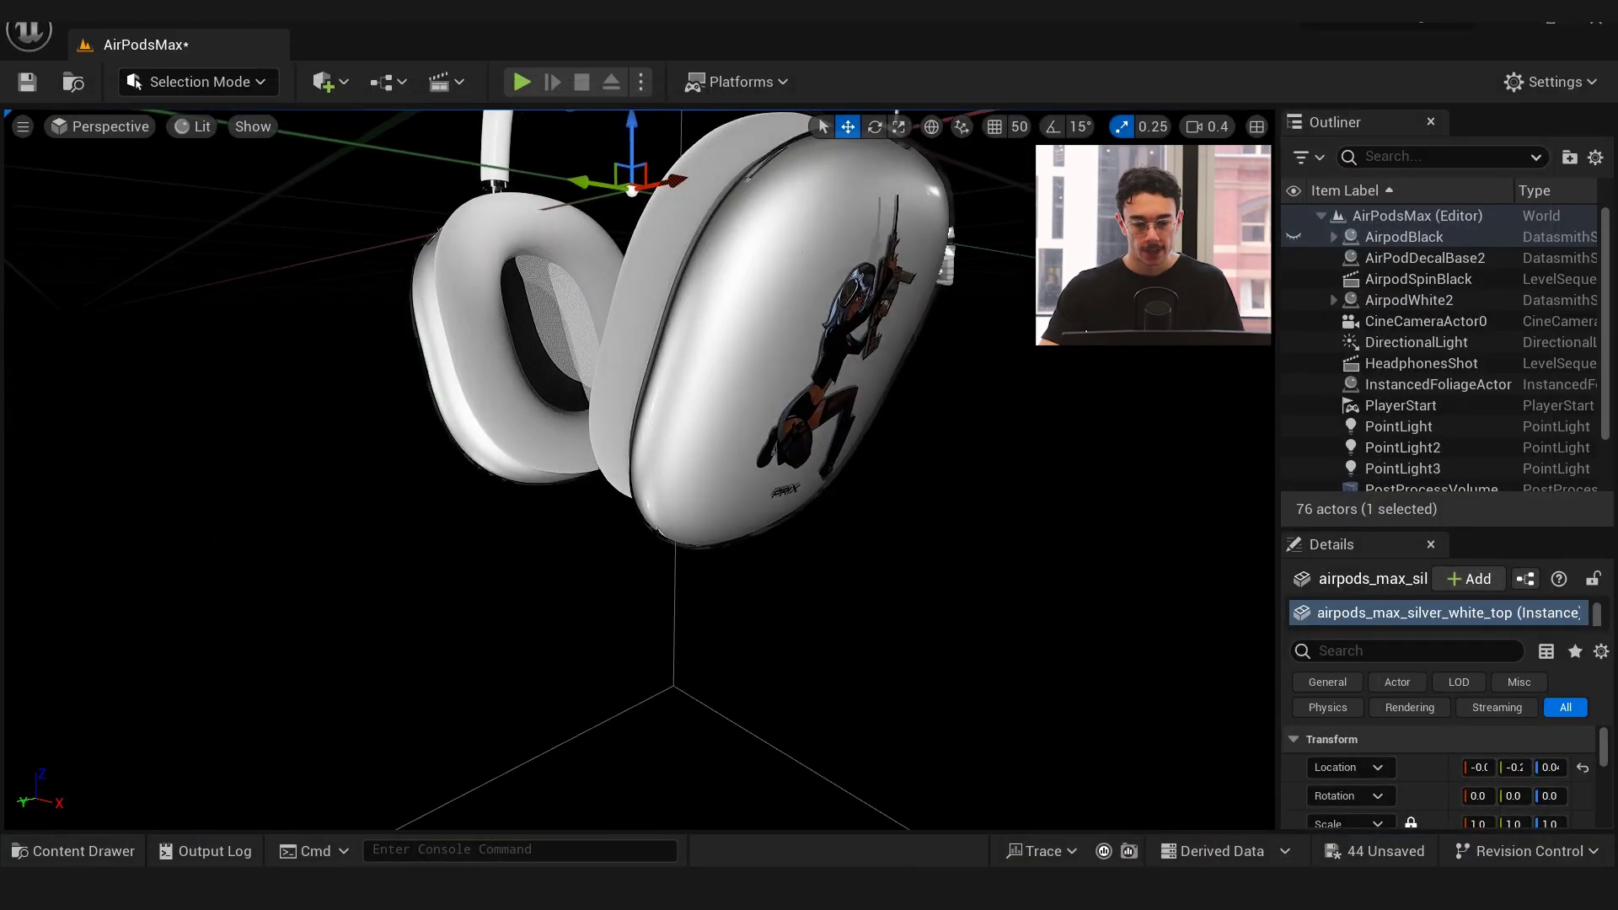
Select the ear cup's outer shell, airpods_max_silver_sides_4_2, and go through the neighbouring meshes above it in Layer_07_2
click(842, 379)
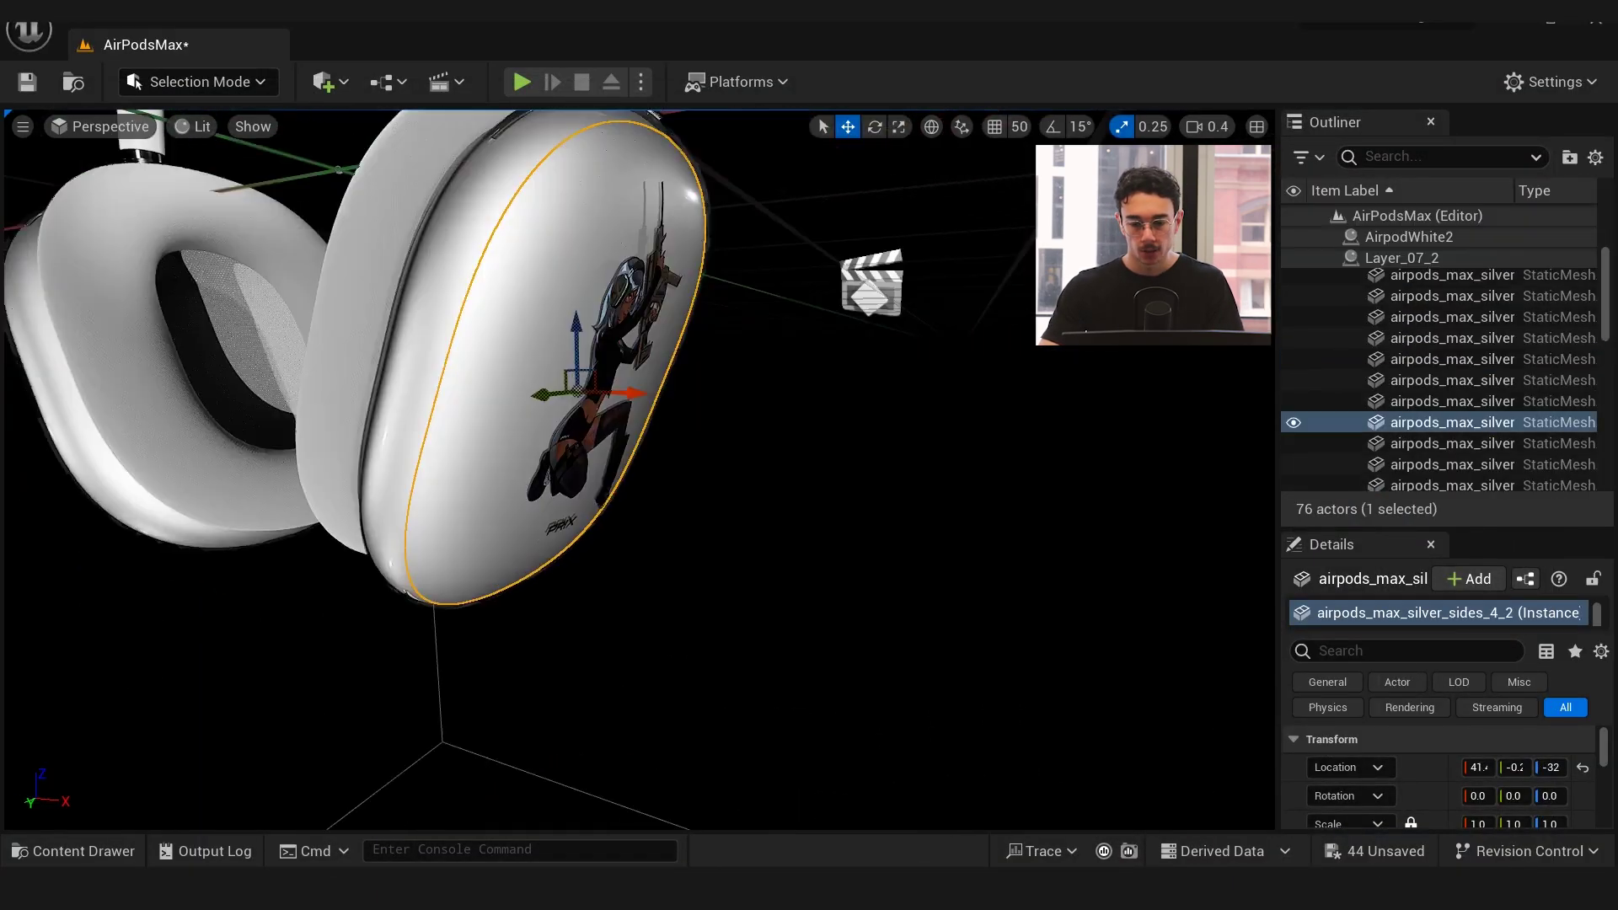
click(1436, 406)
key(Up)
key(Up)
key(Up)
key(Up)
key(Up)
key(Up)
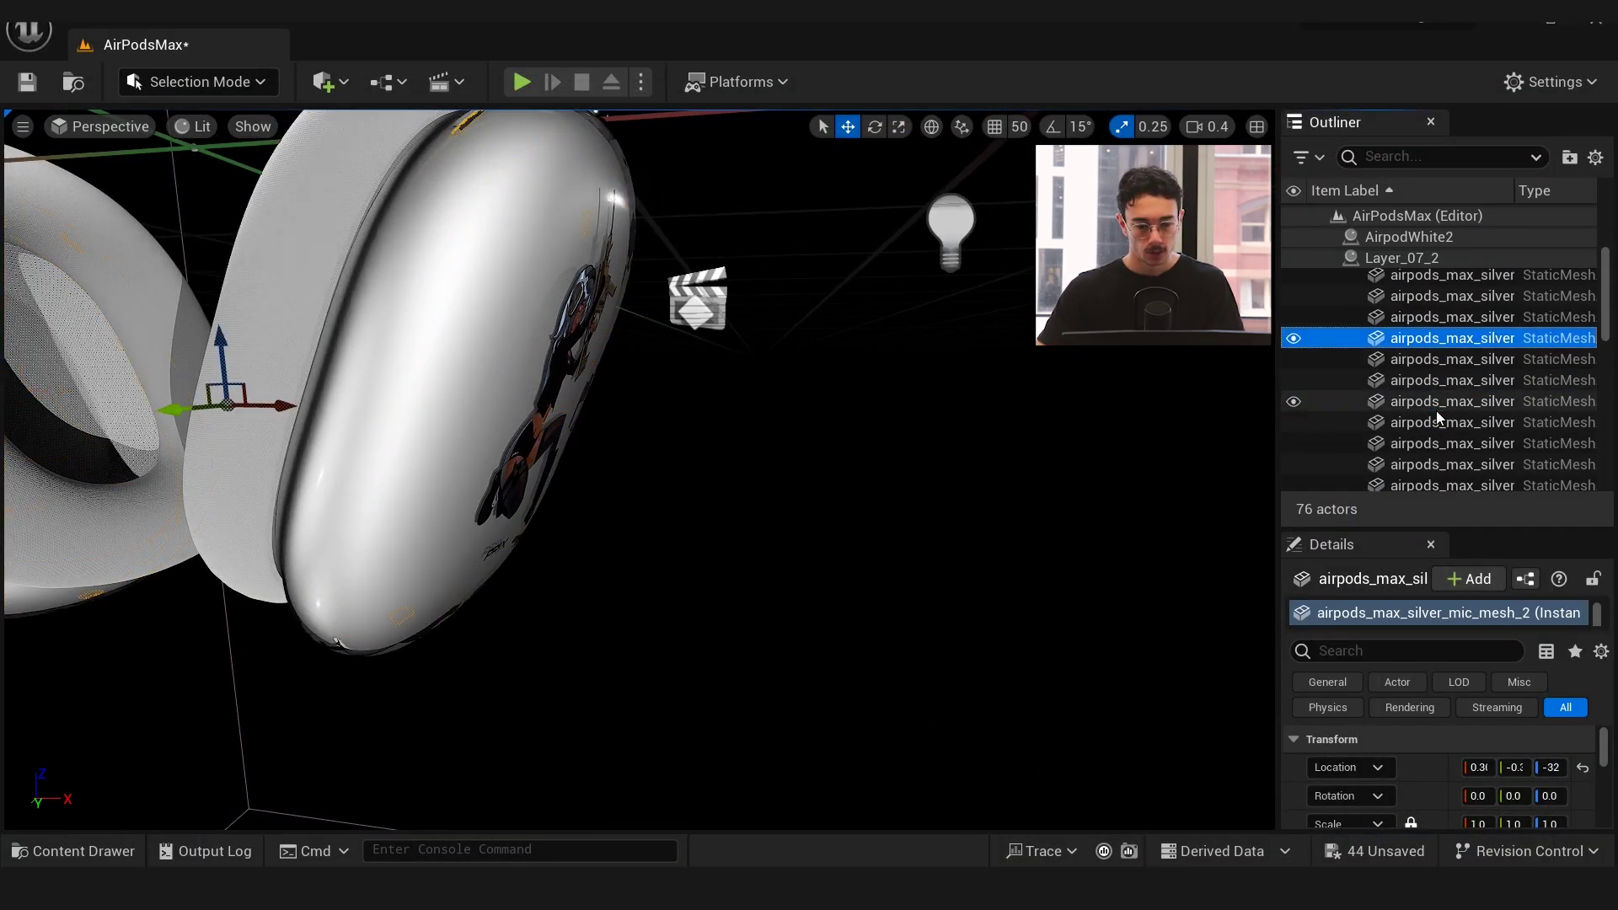
Select the overlay mesh carrying the character graphic, airpods_max_silver_sides_4_3, and frame it in the viewport
key(Down)
key(Down)
key(Down)
key(Down)
key(Down)
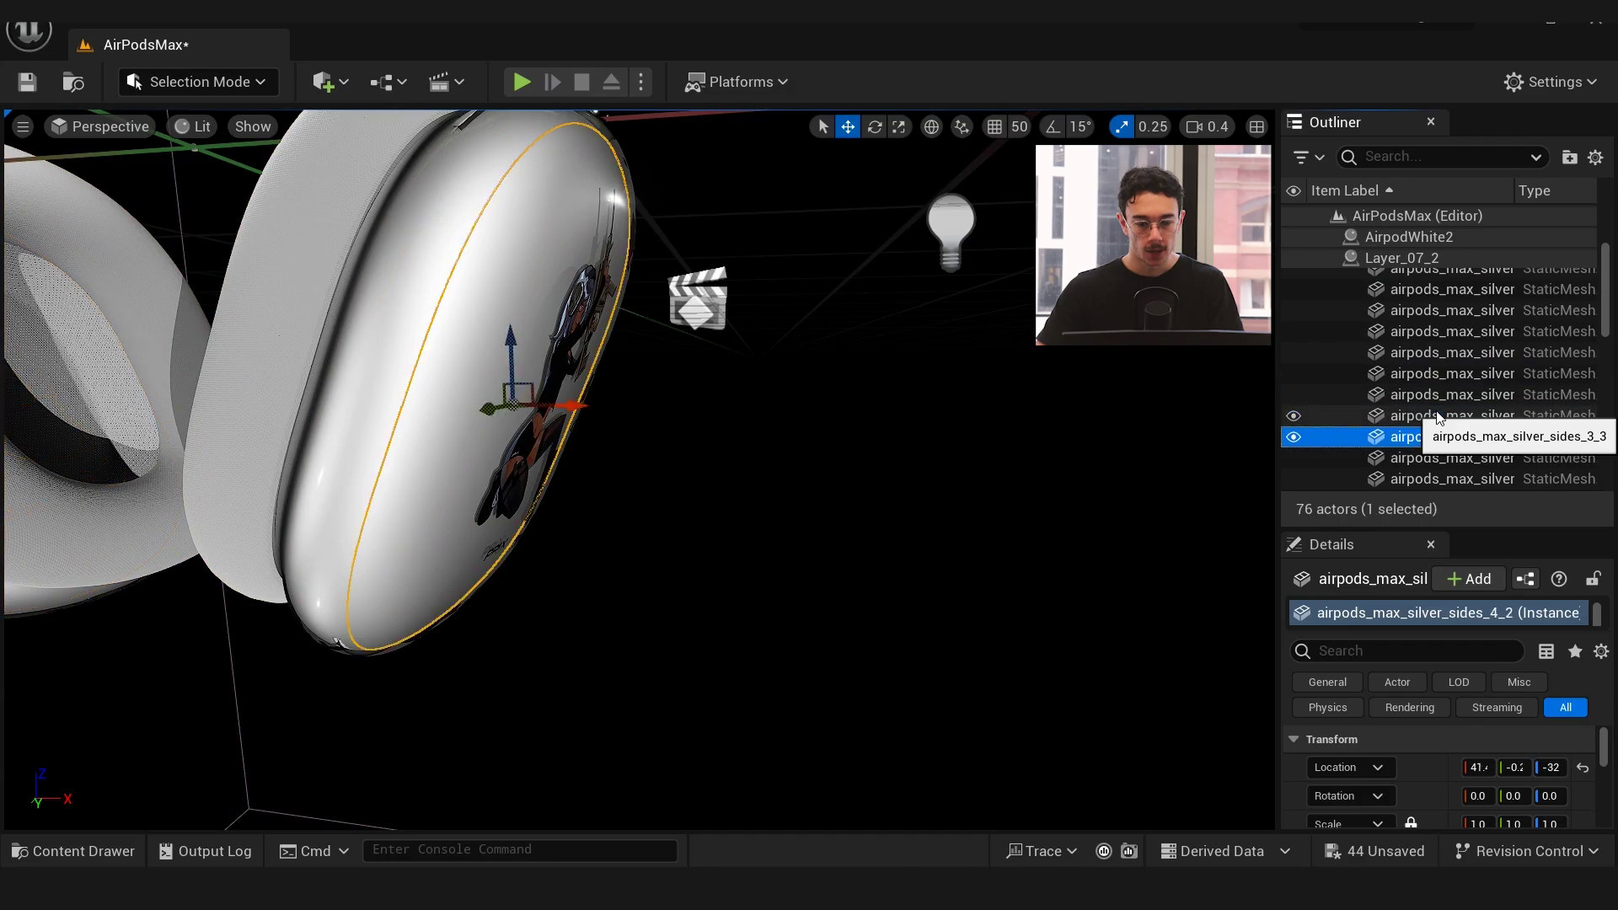
key(Down)
key(Down)
key(Up)
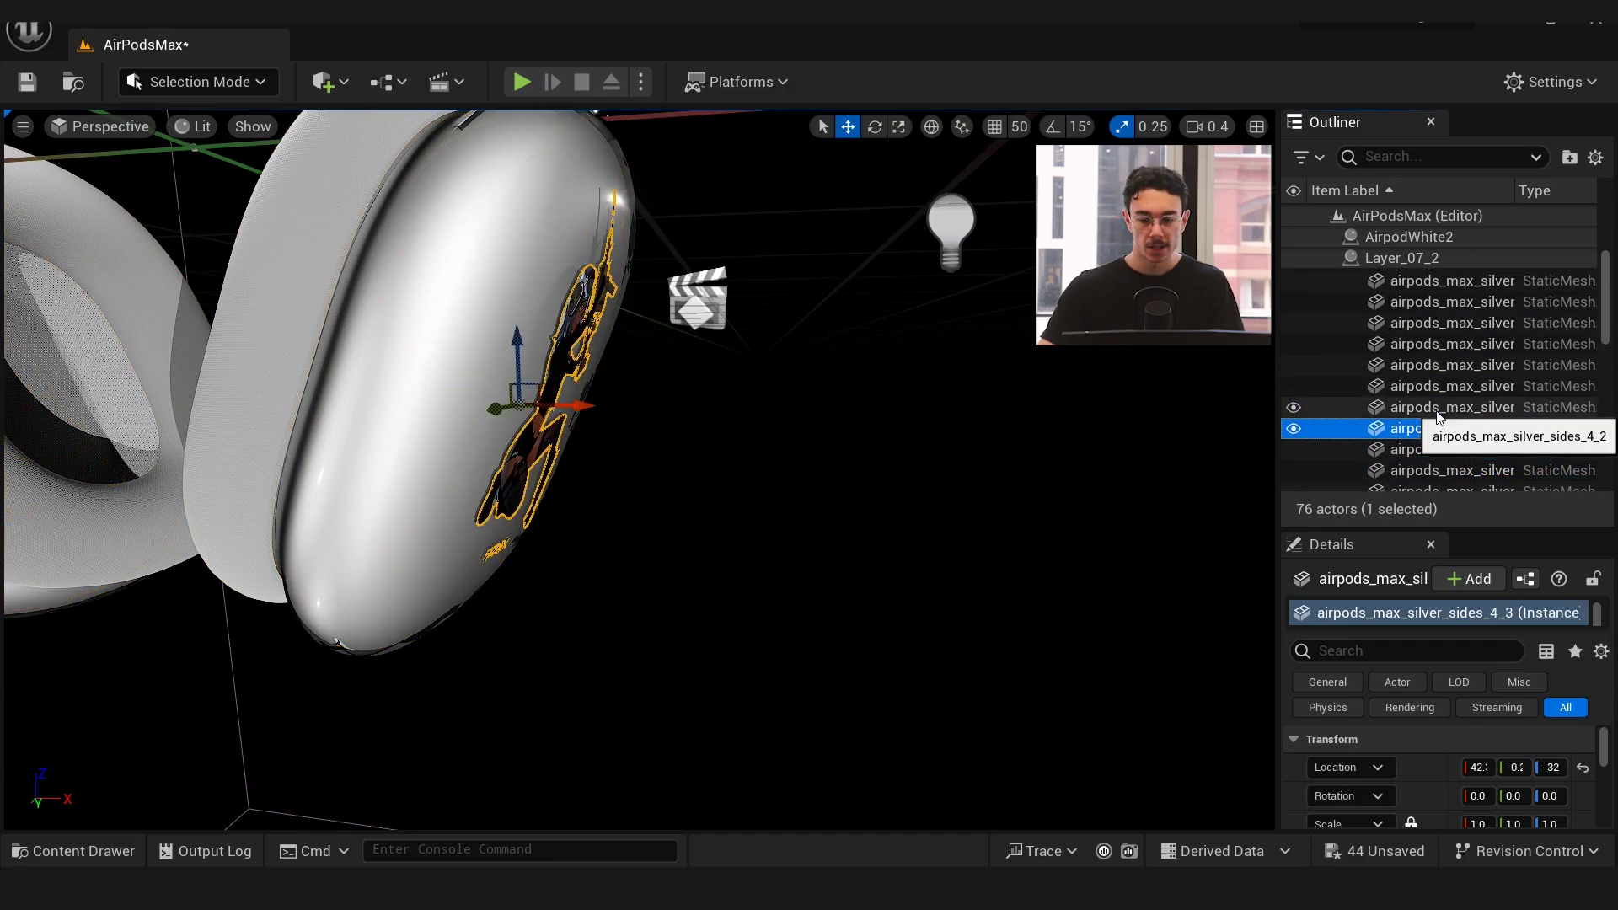
key(f)
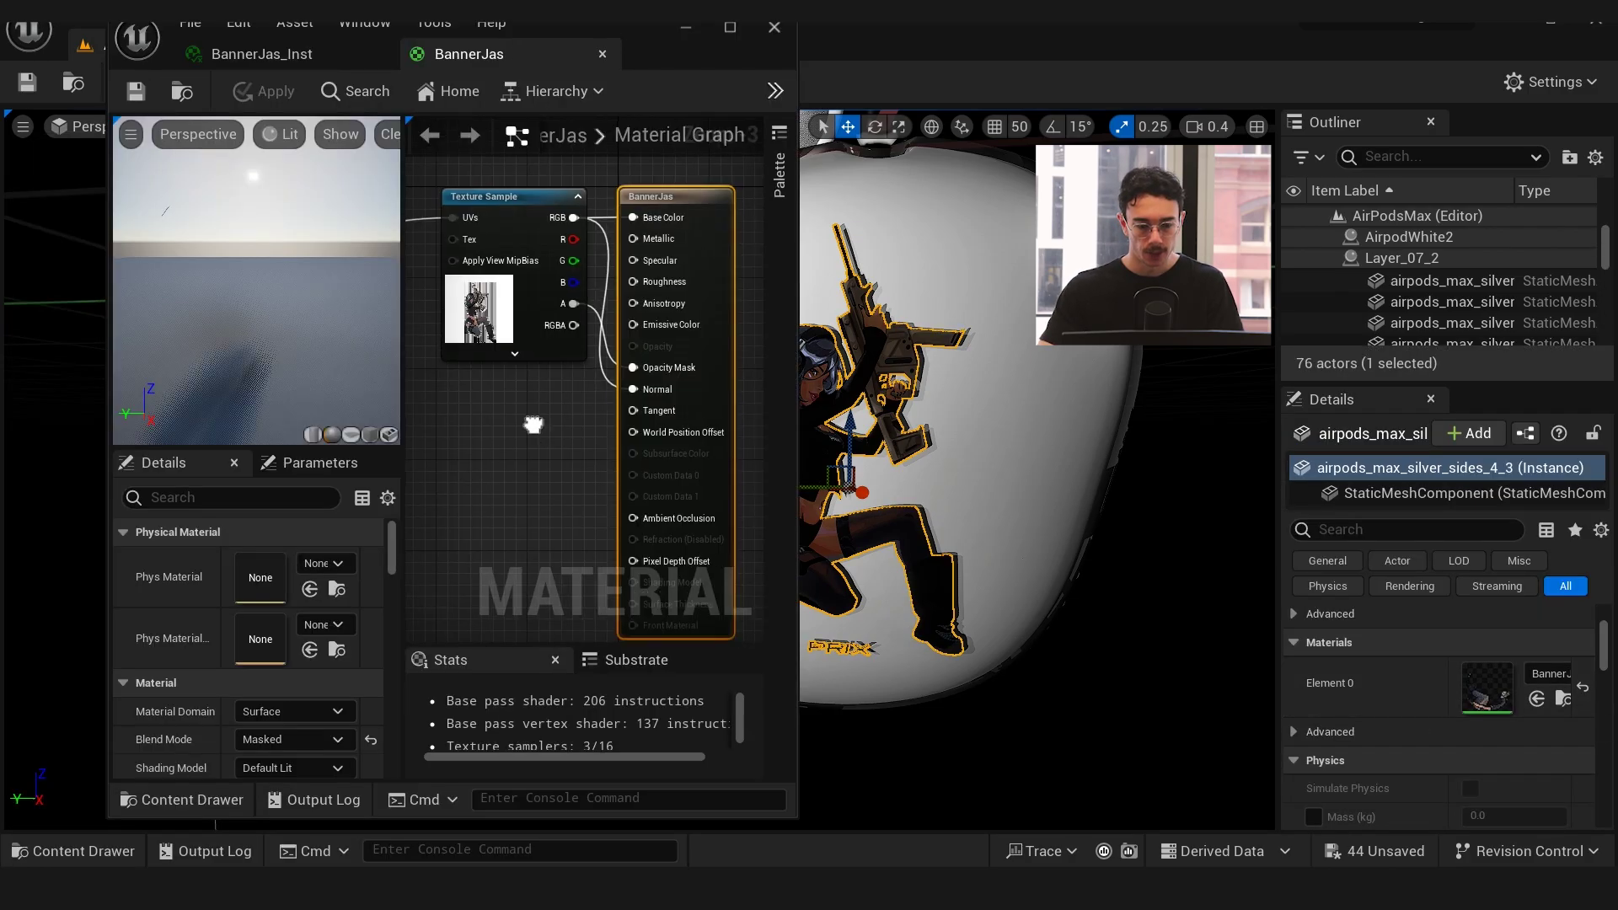
Examine the BannerJas material's texture connections, material domain and blend mode options alongside the graphic on the ear cup
scroll(489, 455, up, 1)
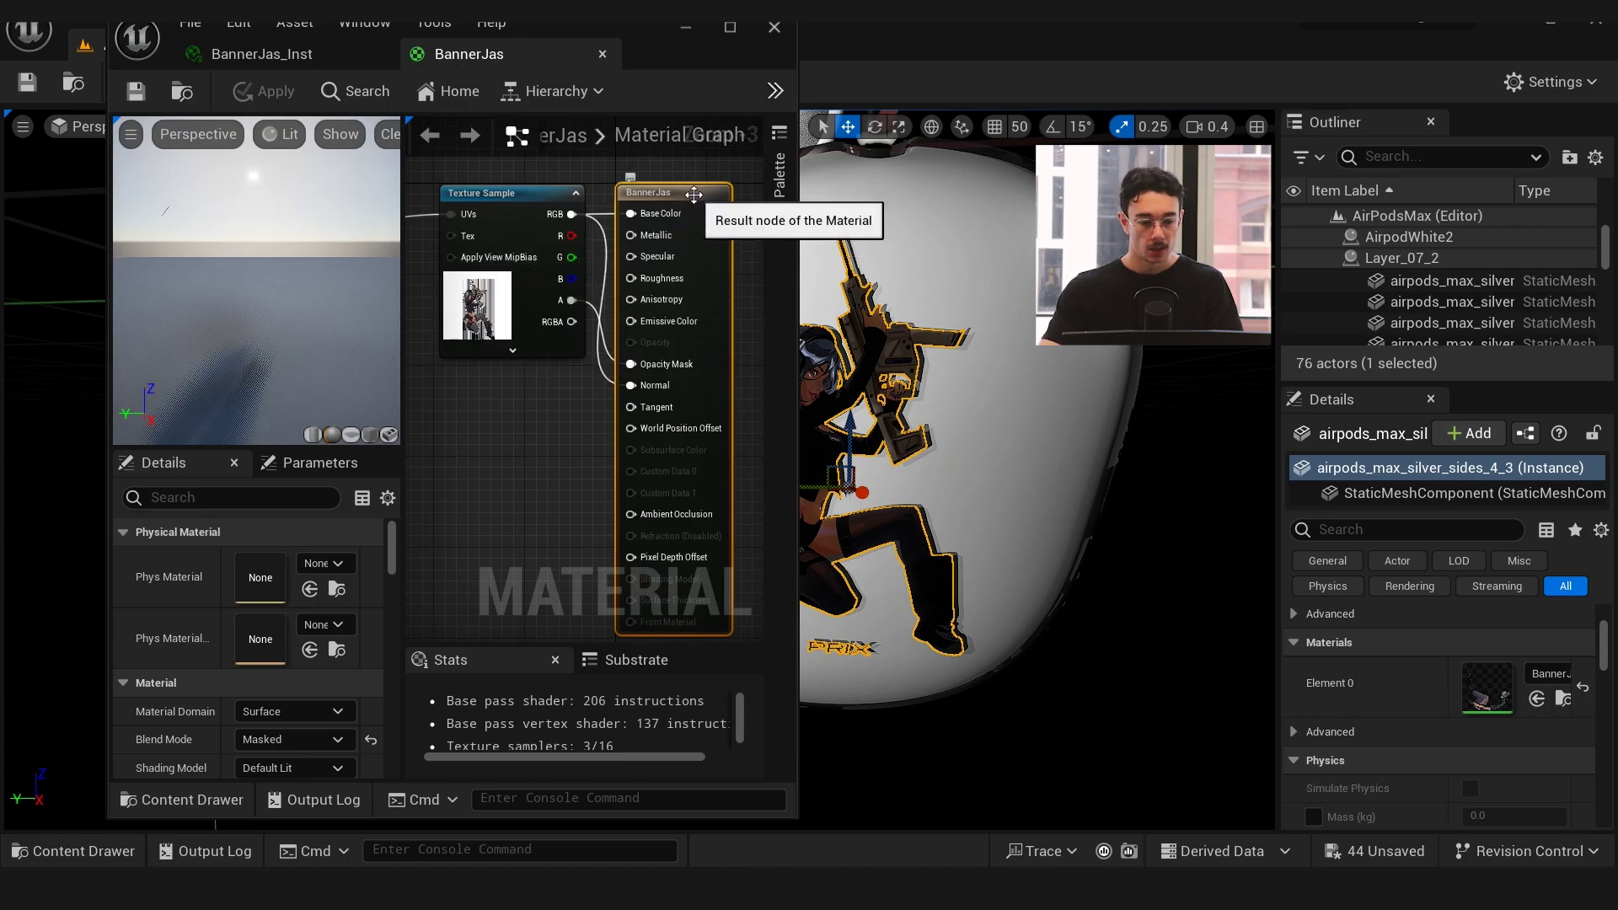
scroll(177, 701, down, 1)
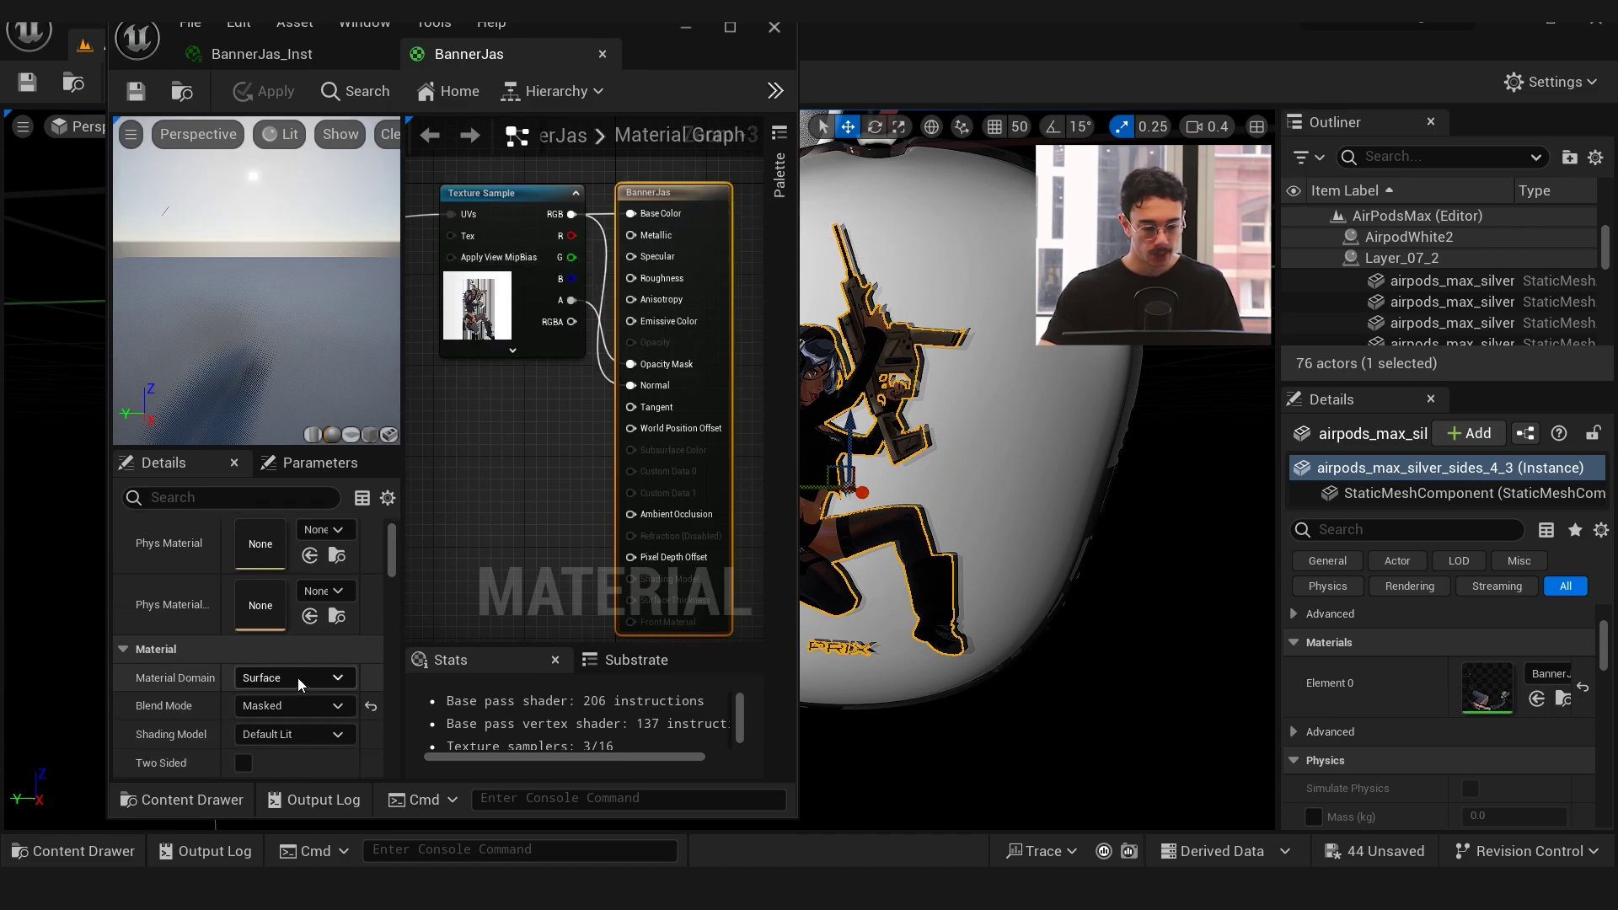
click(297, 678)
click(297, 677)
click(270, 713)
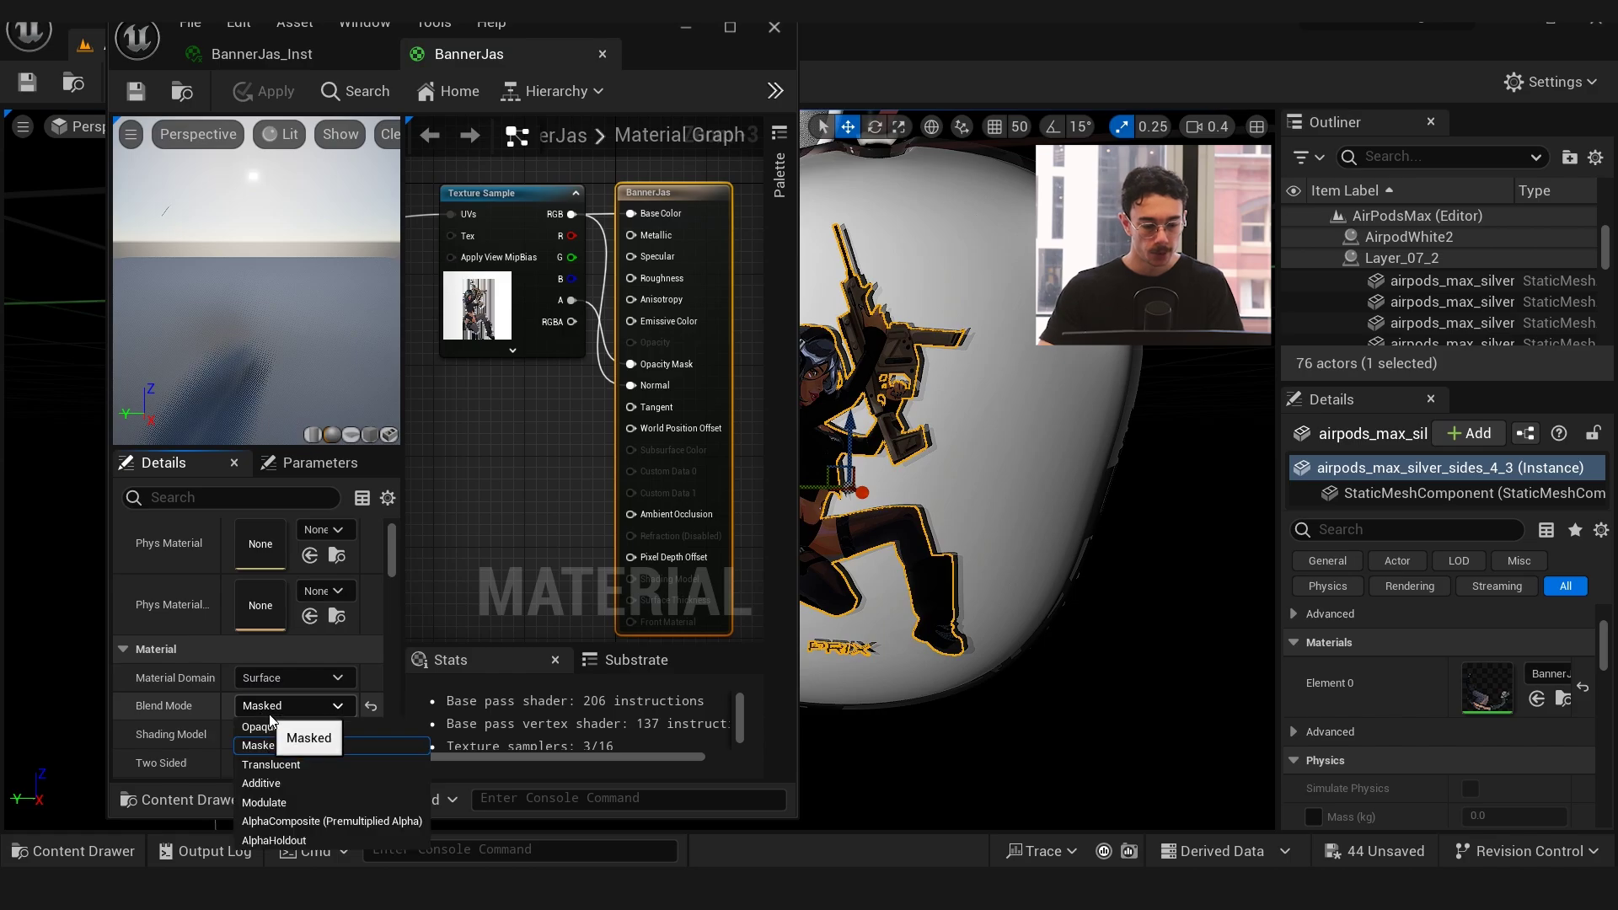
click(293, 705)
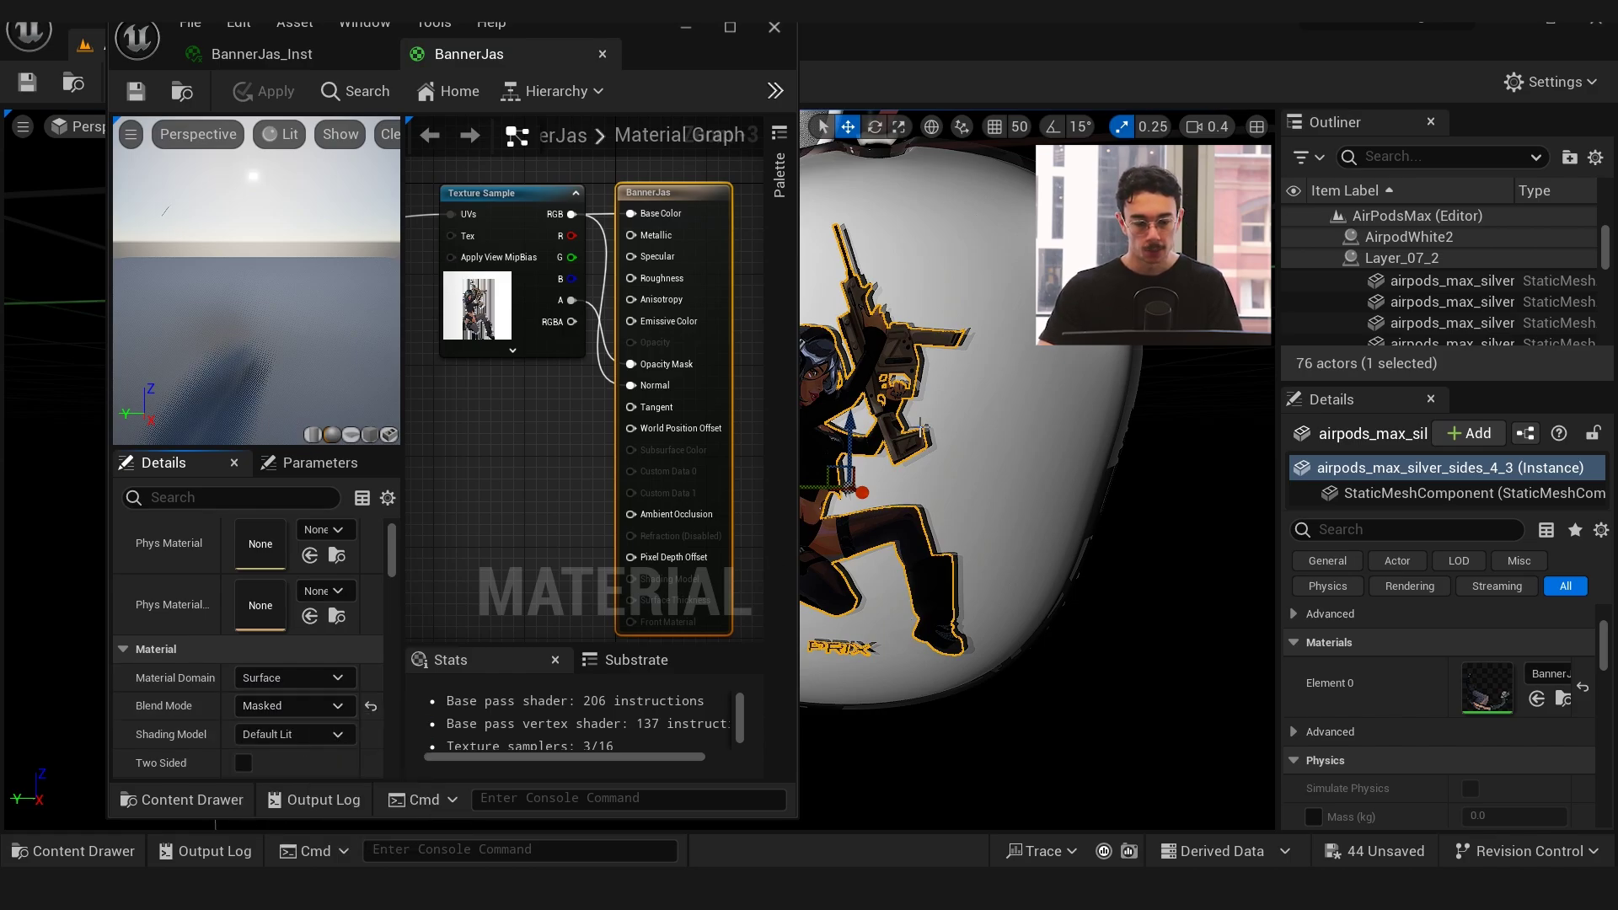
right_drag(879, 828, 1010, 828)
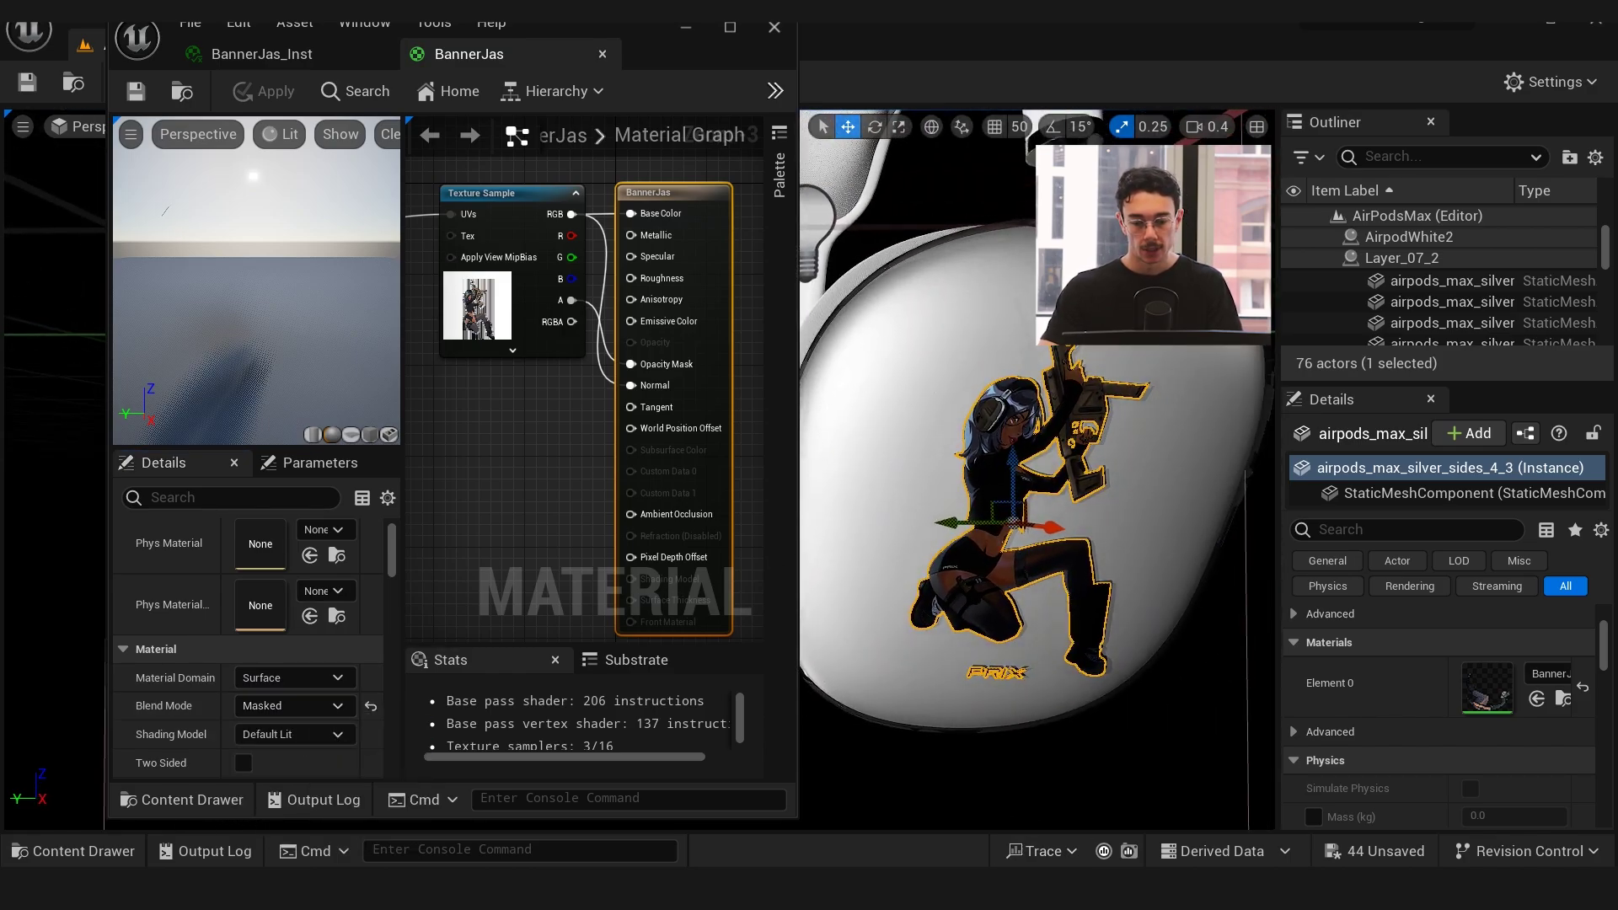
click(307, 747)
click(305, 740)
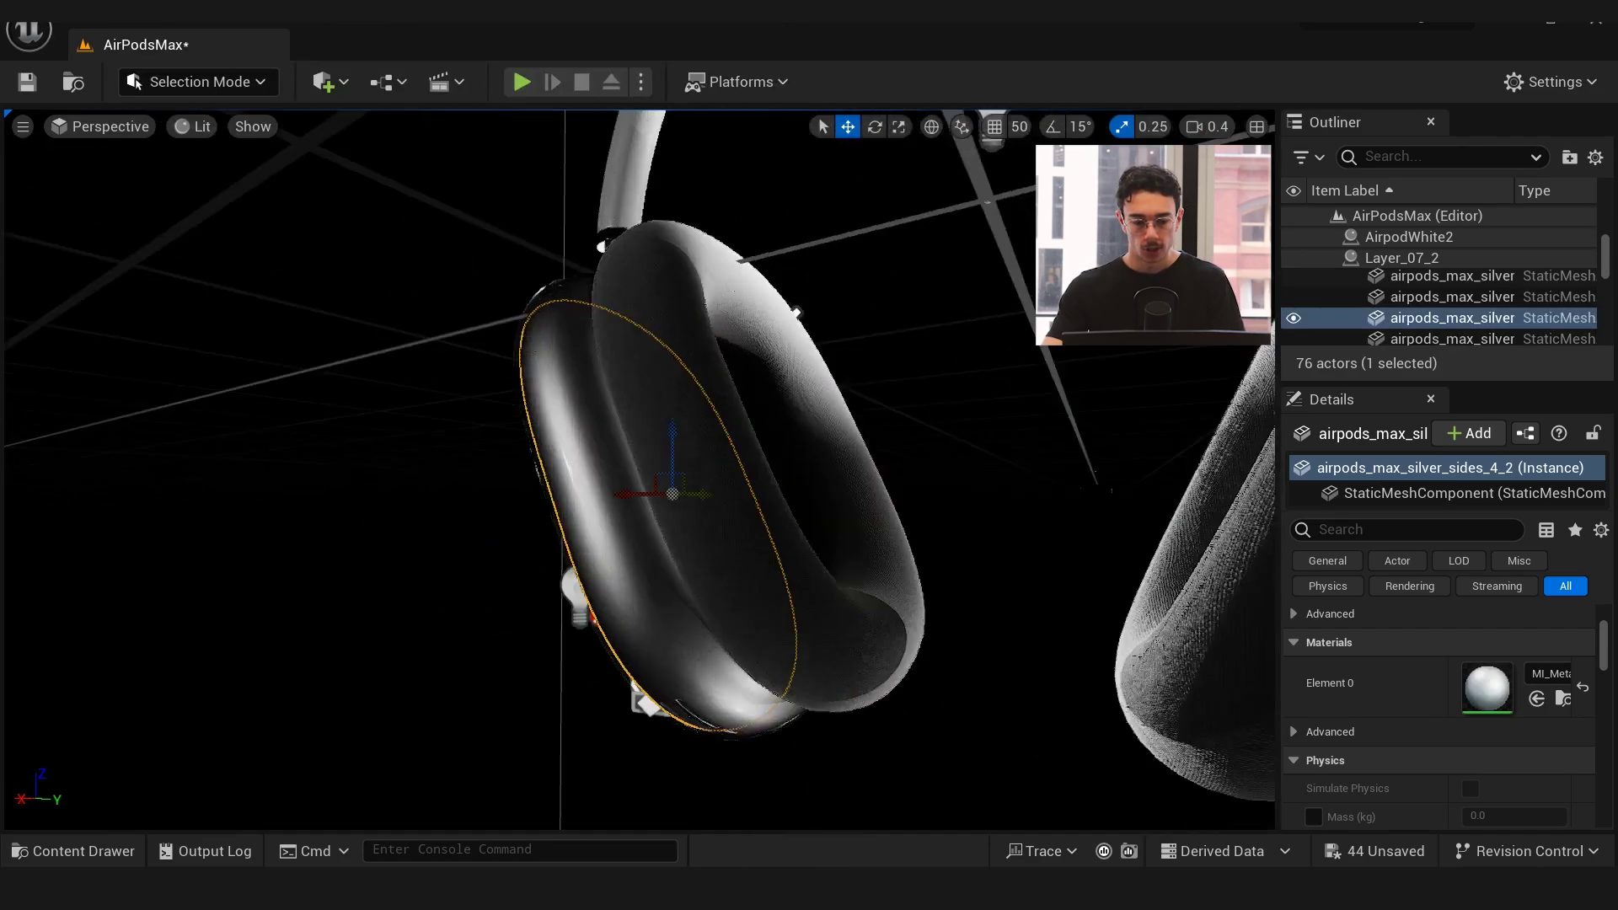
Pull the character graphic's overlay mesh off the ear cup, undo the move, and delete the duplicate made of it
right_drag(428, 433, 428, 433)
right_drag(721, 471, 720, 471)
drag(751, 459, 398, 477)
key(ctrl+z)
alt+drag(748, 456, 555, 470)
click(734, 386)
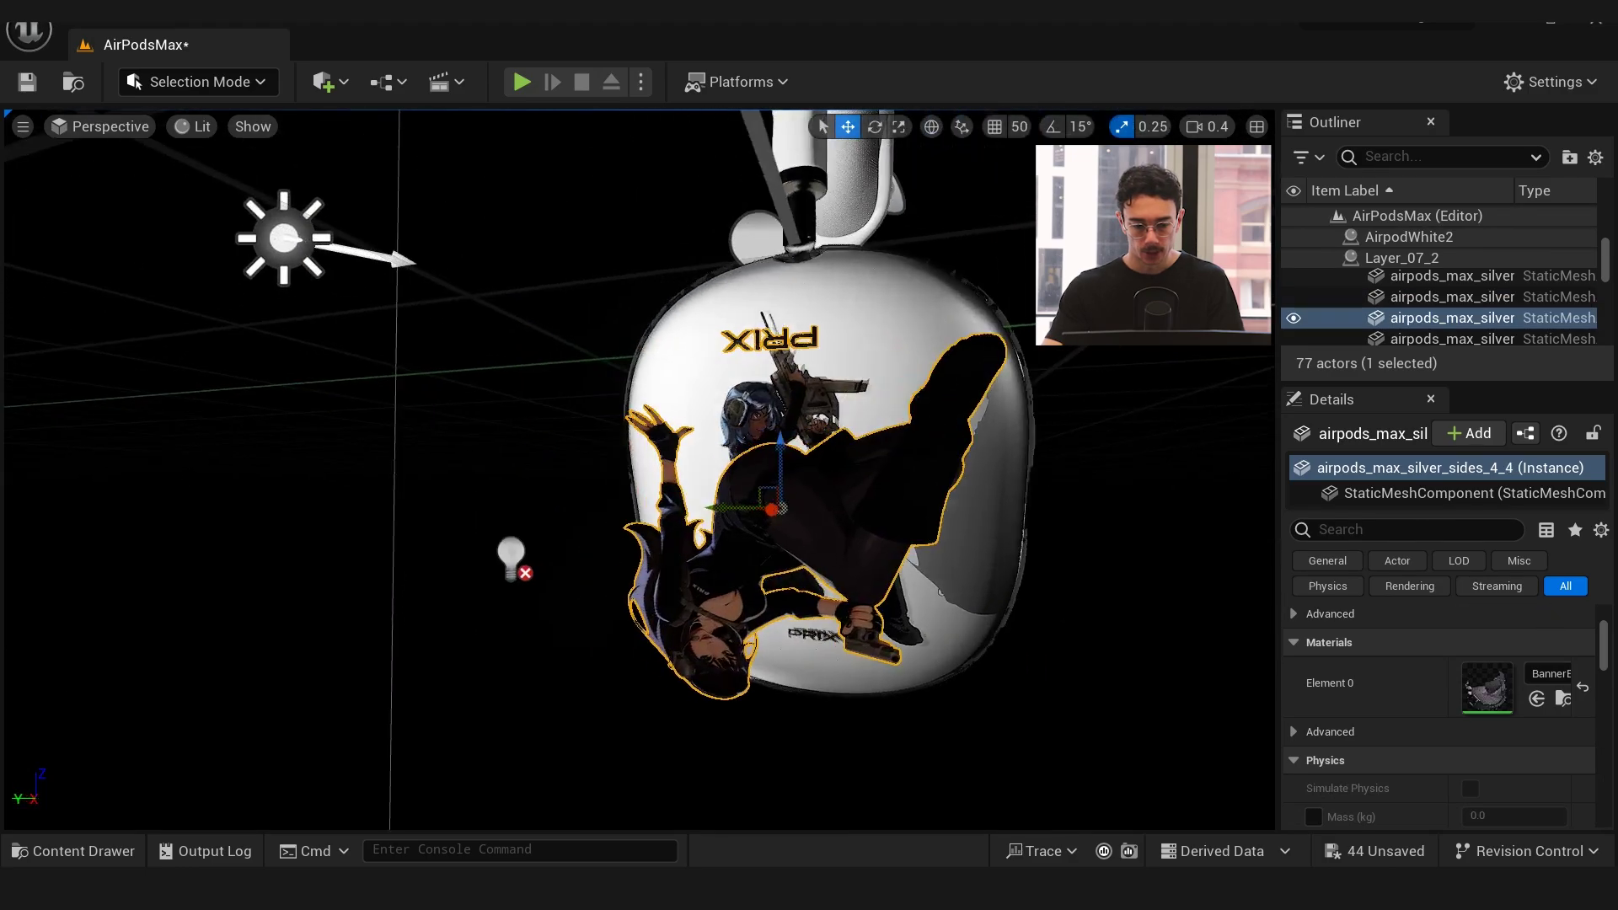
alt+drag(841, 486, 590, 486)
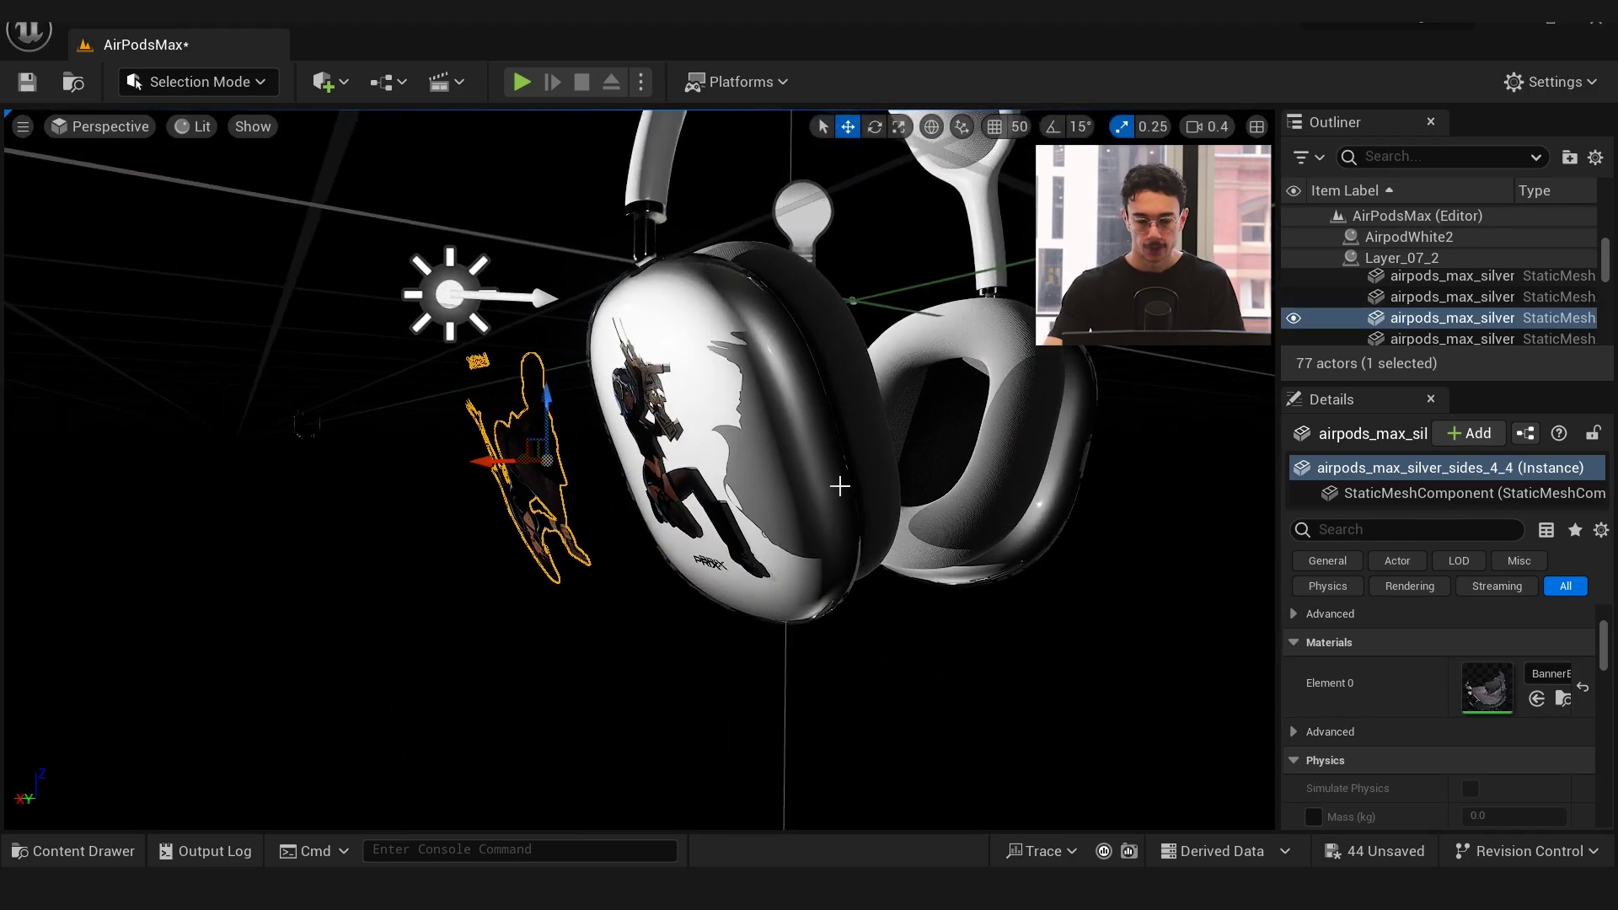
key(Delete)
Open the BannerEsder_Inst material instance of the other ear cup's graphic and adjust its UV-Offset R and Param values
alt+drag(839, 485, 702, 387)
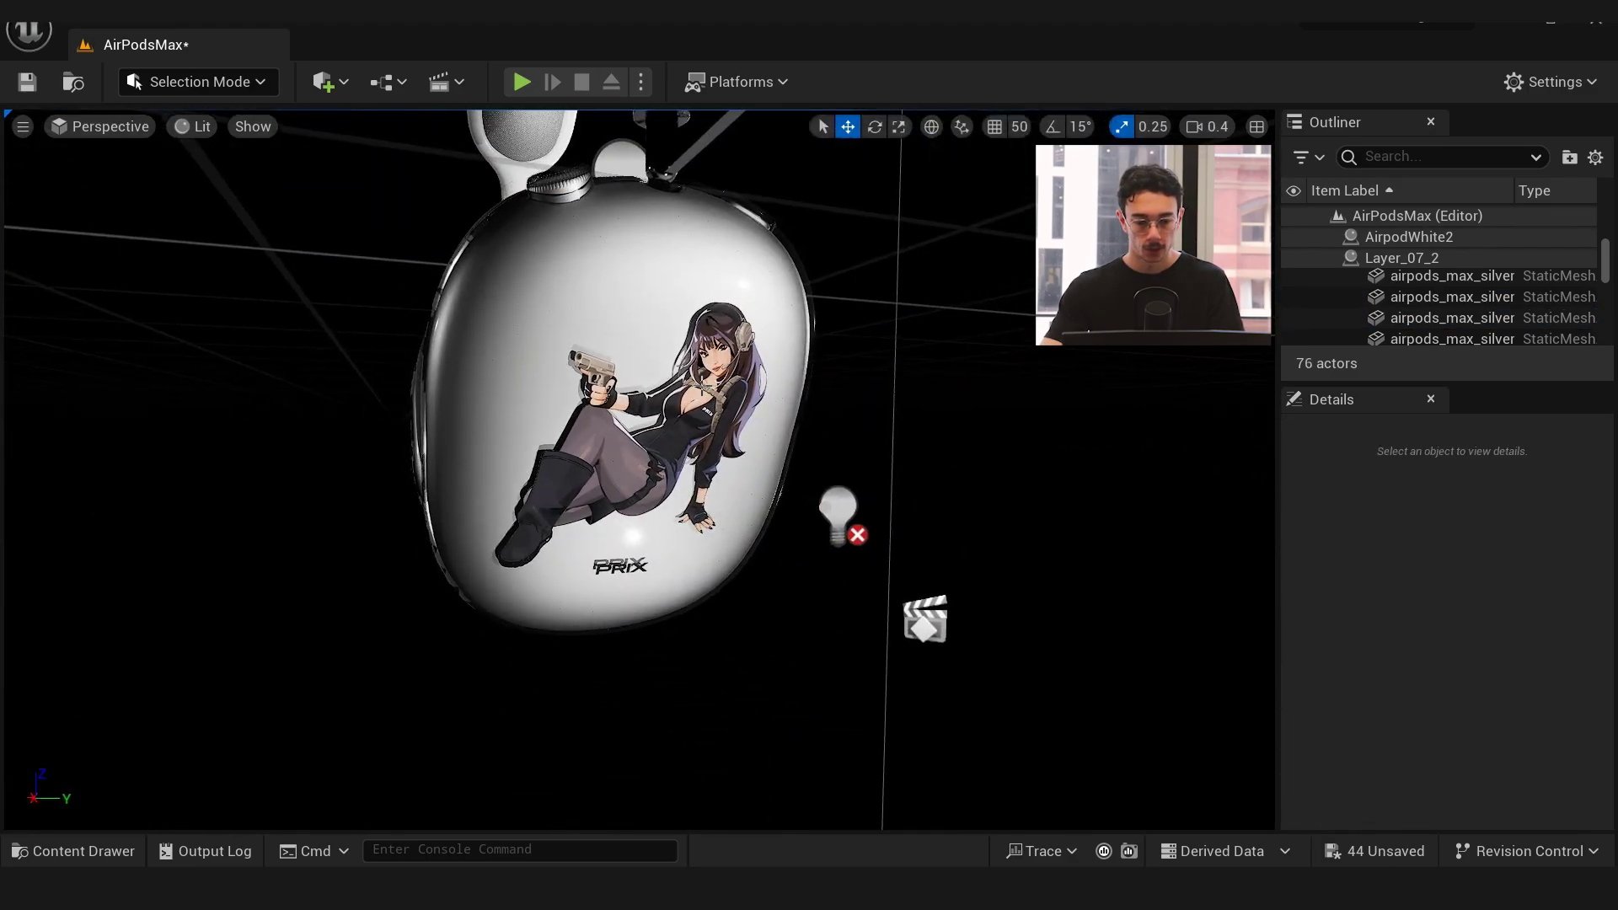
click(704, 384)
double_click(1485, 699)
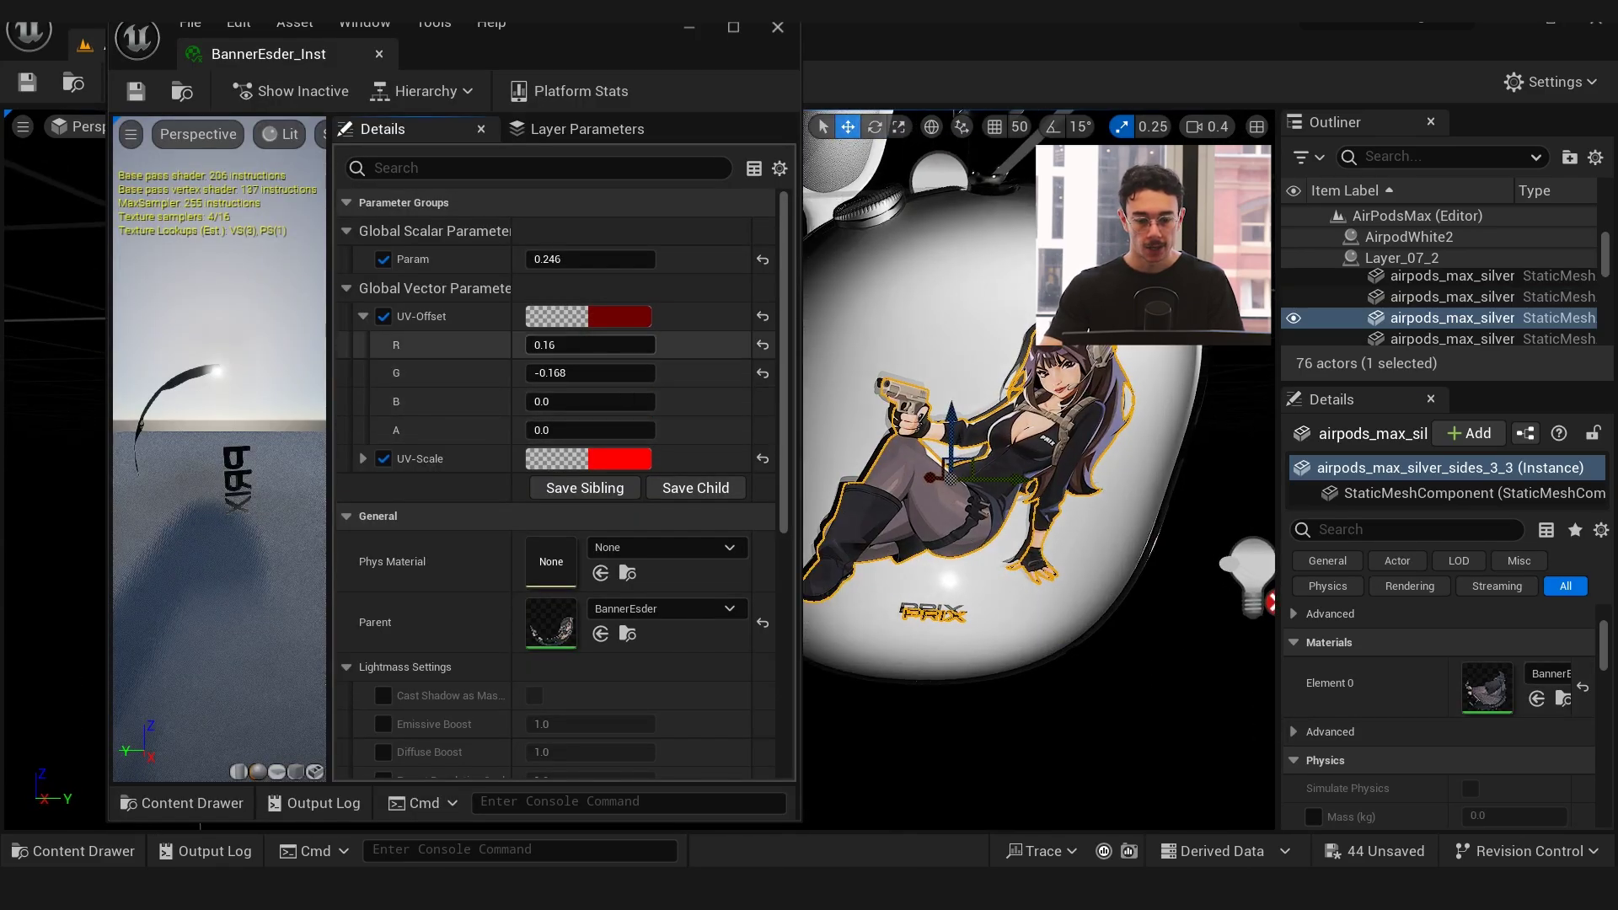
drag(591, 345, 563, 345)
drag(593, 261, 640, 260)
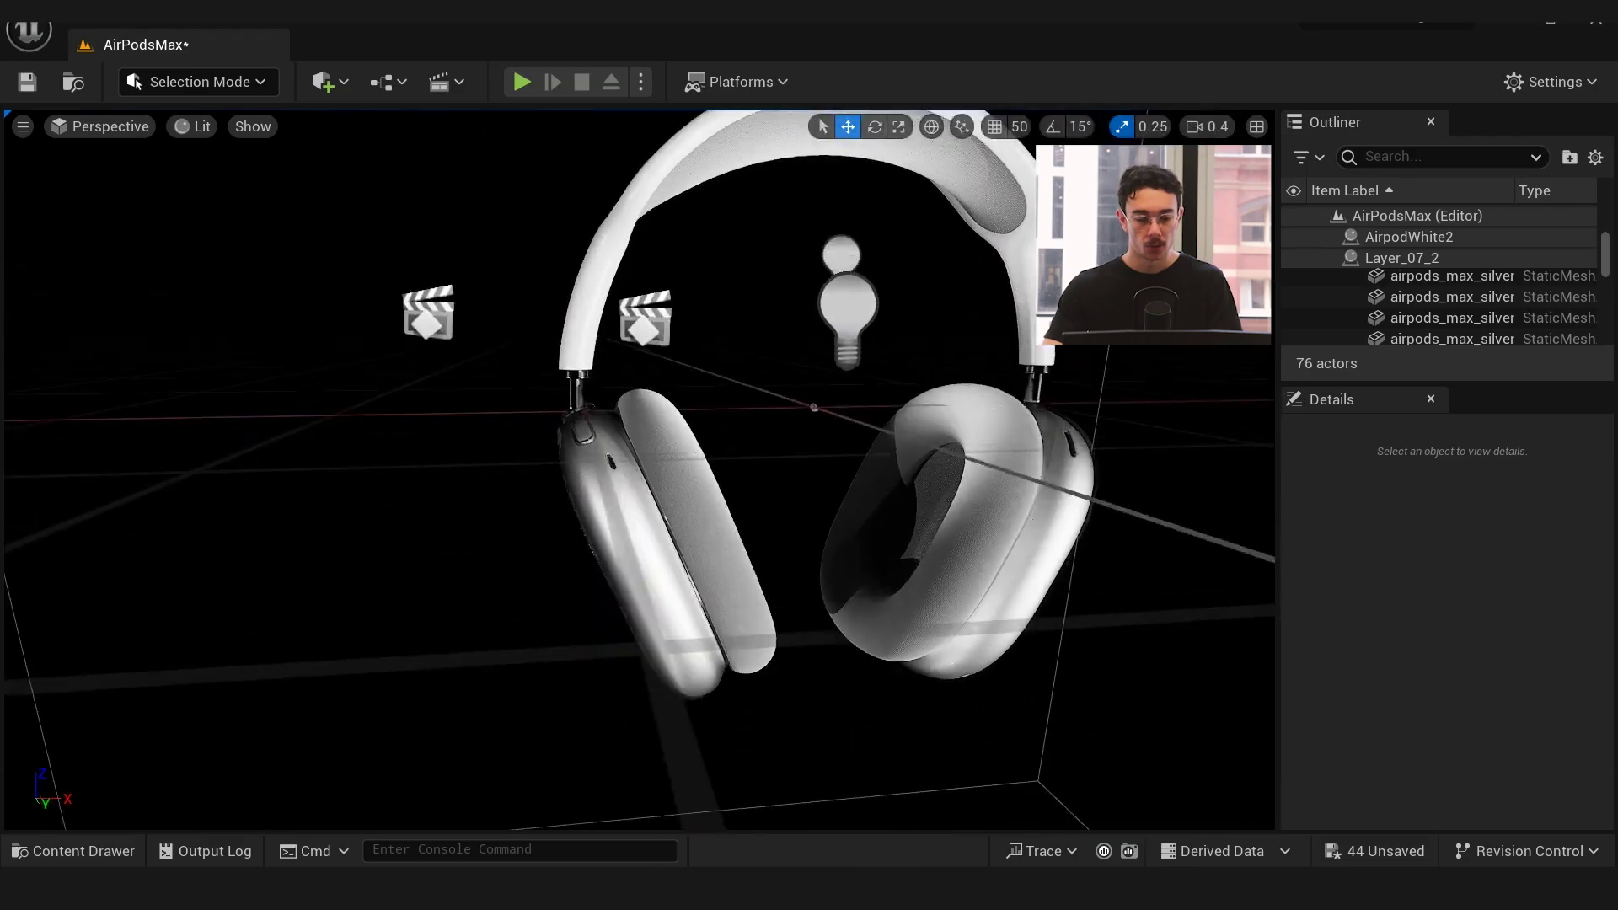
Hide PointLight, PointLight2, PointLight3, SpotLight and SpotLight2Whitenew, leaving only the directional light on the headphones
right_drag(898, 382, 899, 383)
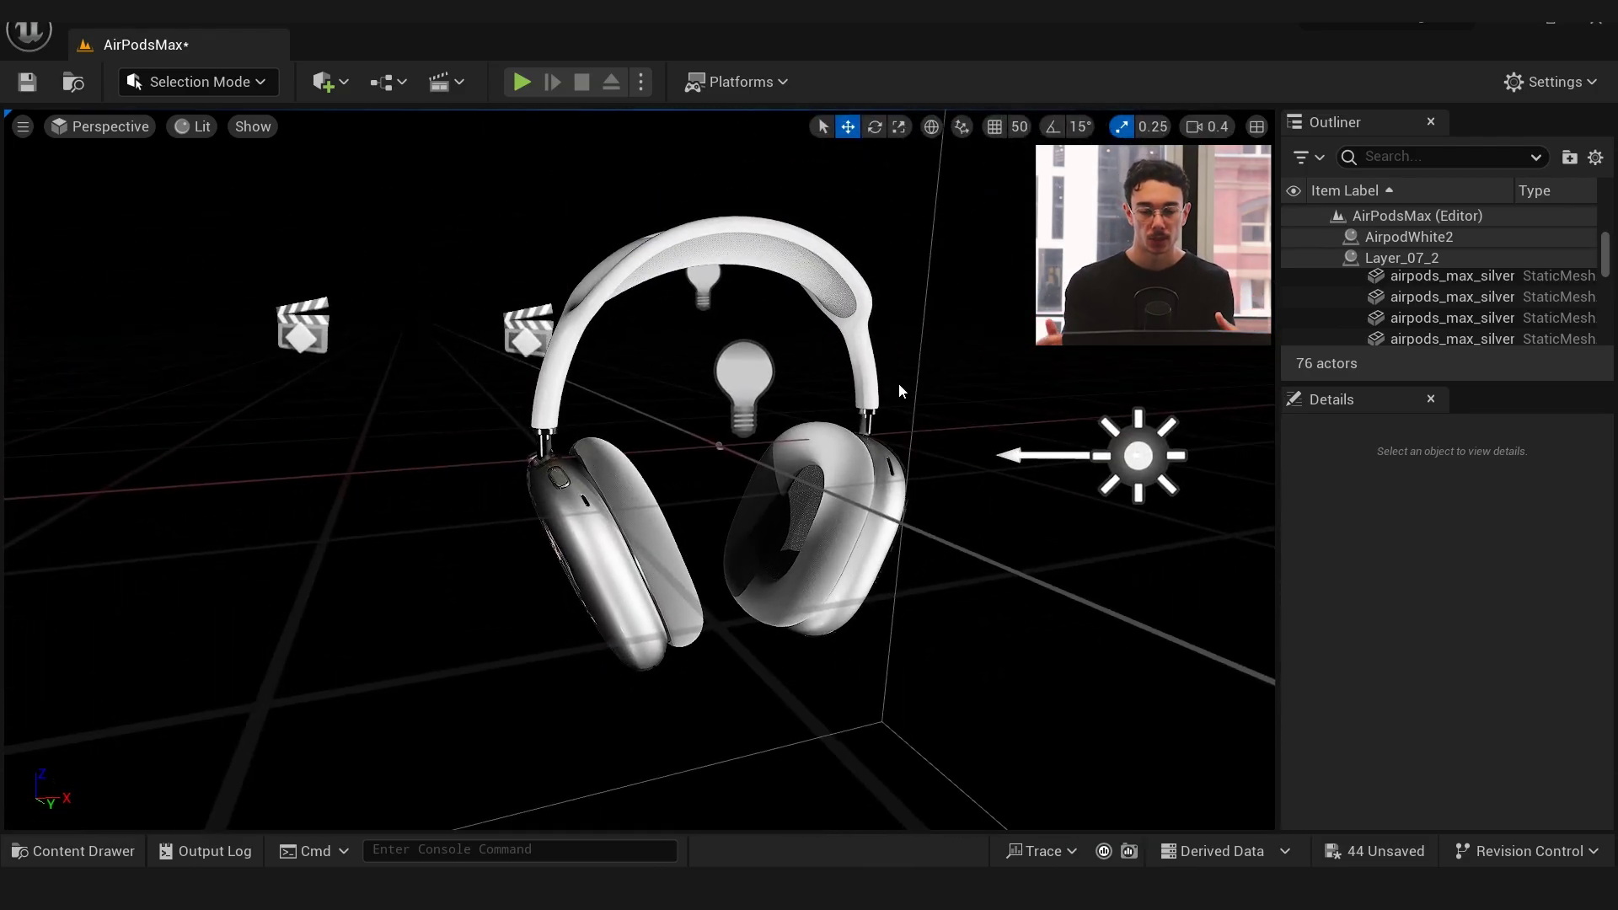
right_drag(889, 141, 784, 220)
key(d)
drag(1452, 382, 1451, 757)
scroll(1500, 389, down, 3)
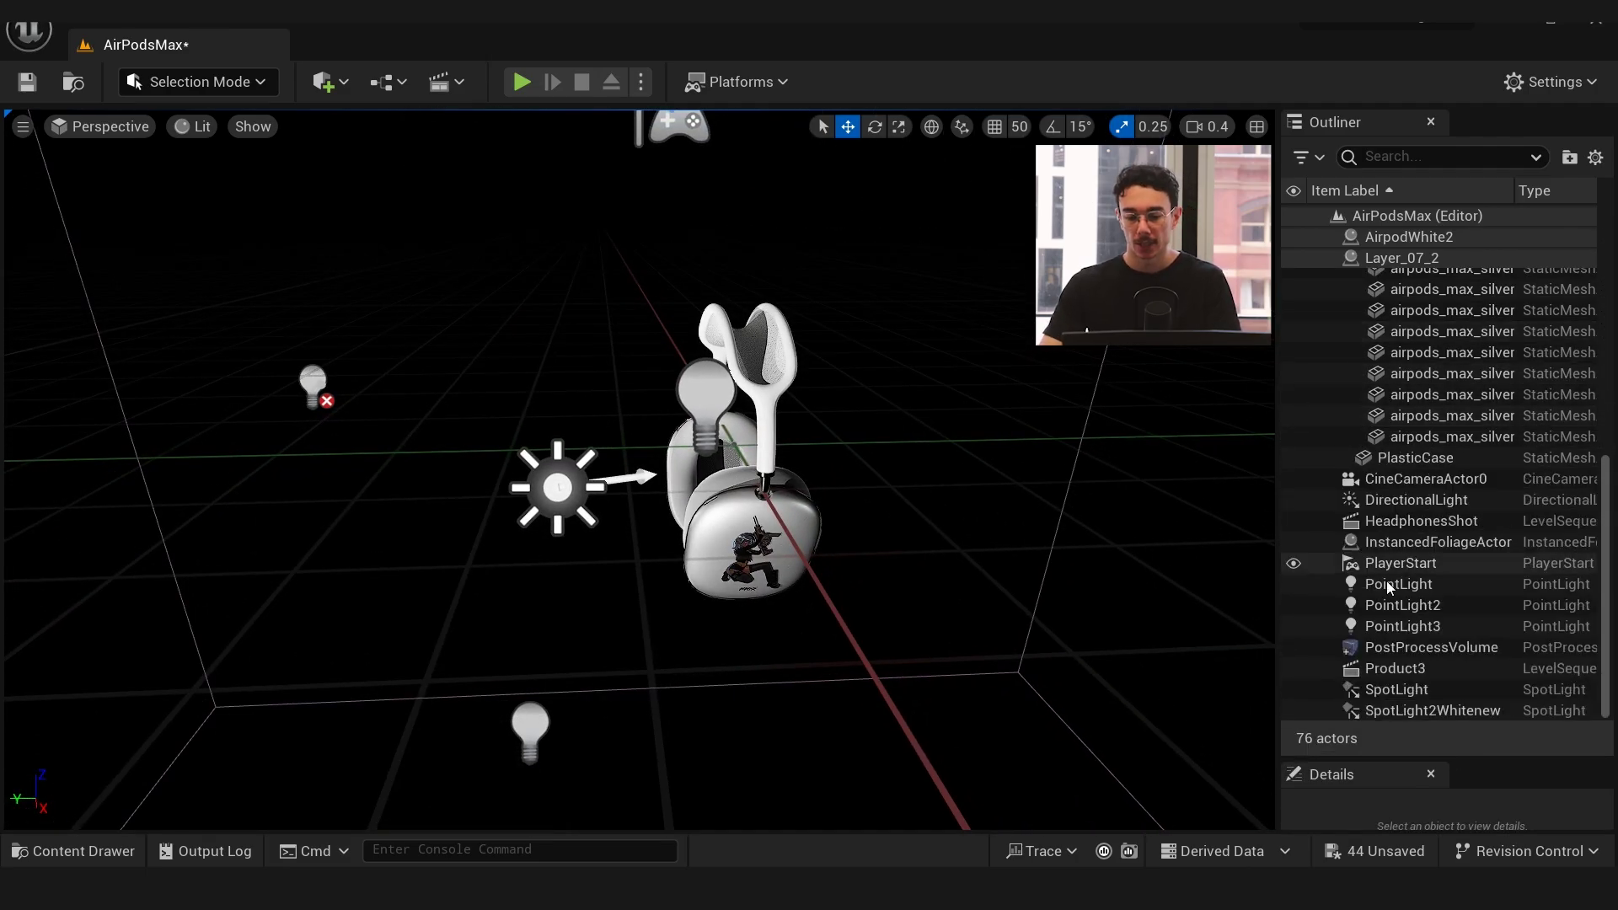
drag(1293, 626, 1292, 584)
drag(1294, 689, 1293, 711)
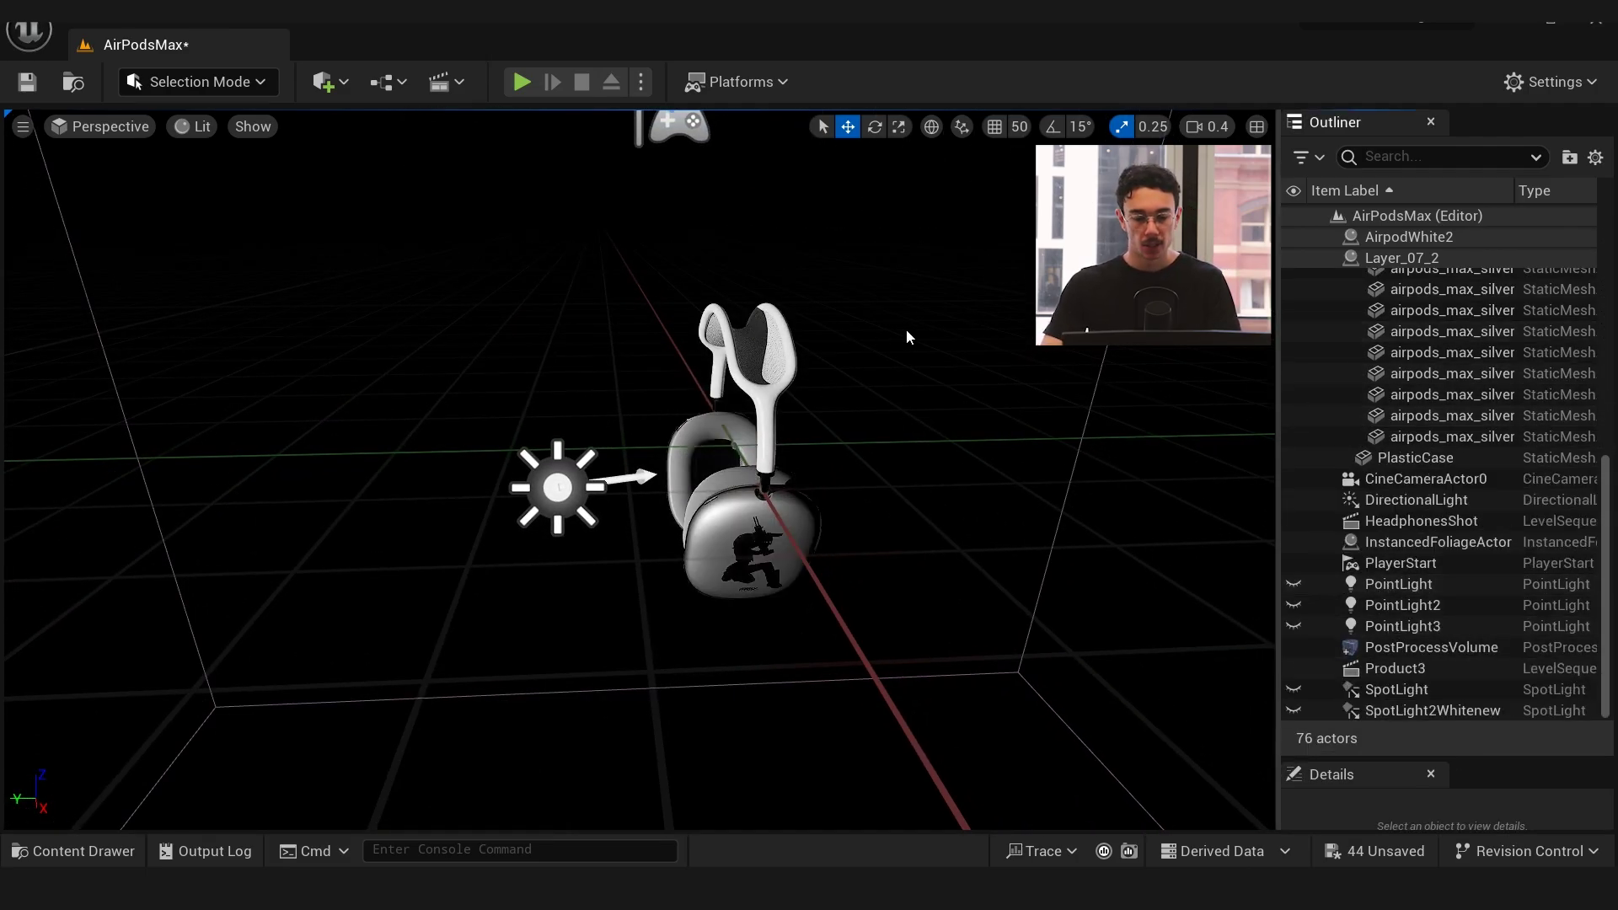
Select the DirectionalLight, look through its properties, and clear the selection
double_click(1416, 500)
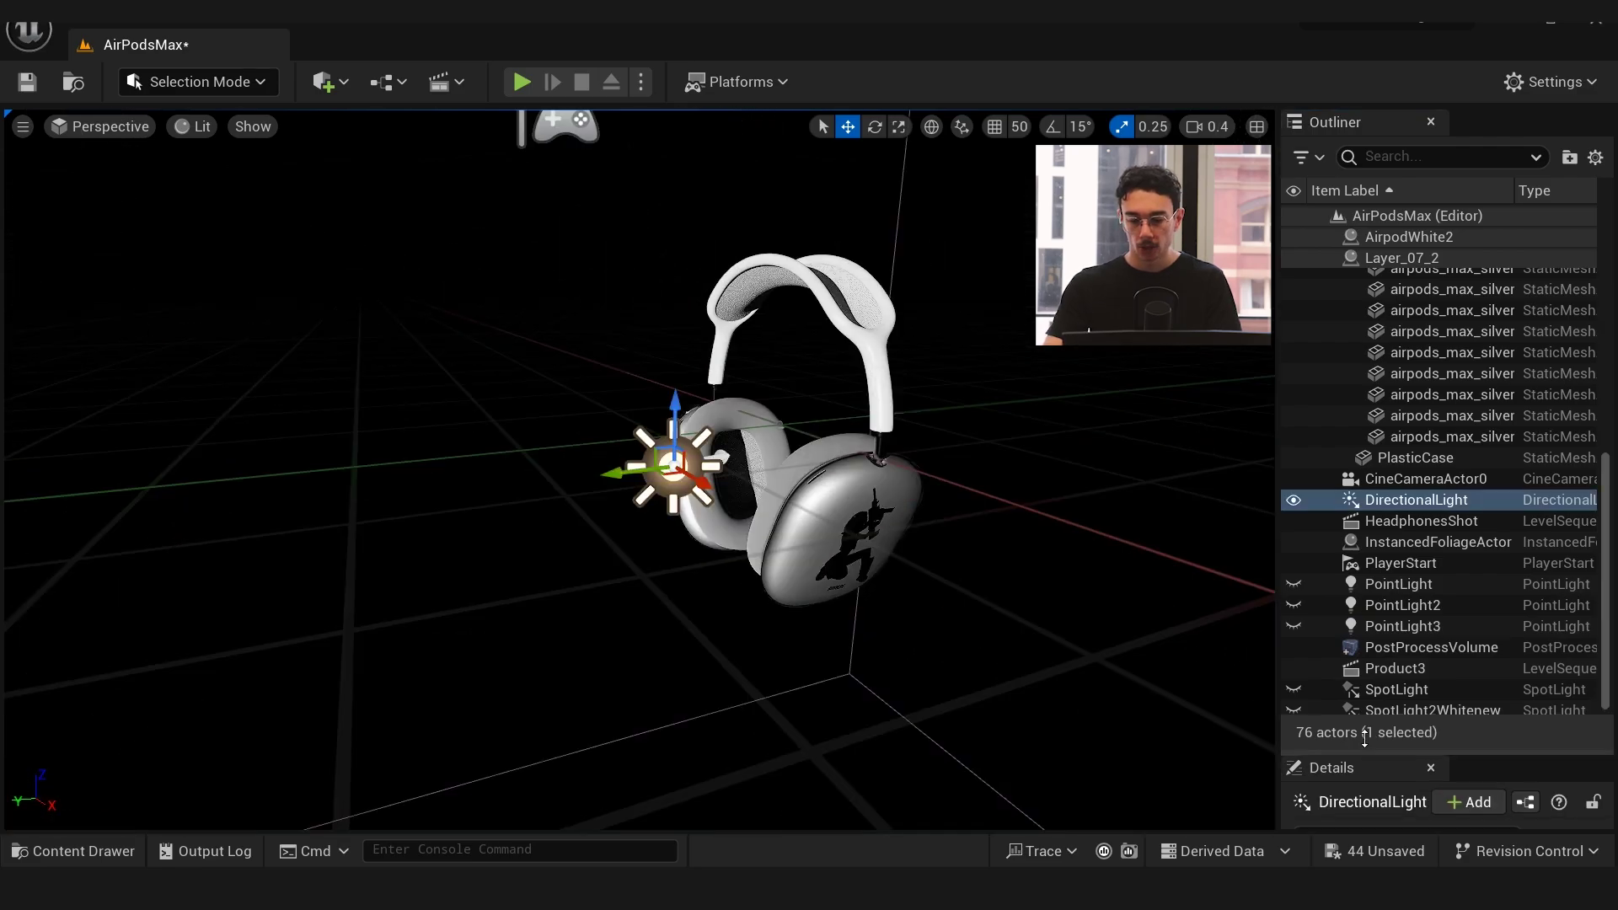
drag(1365, 738, 1365, 493)
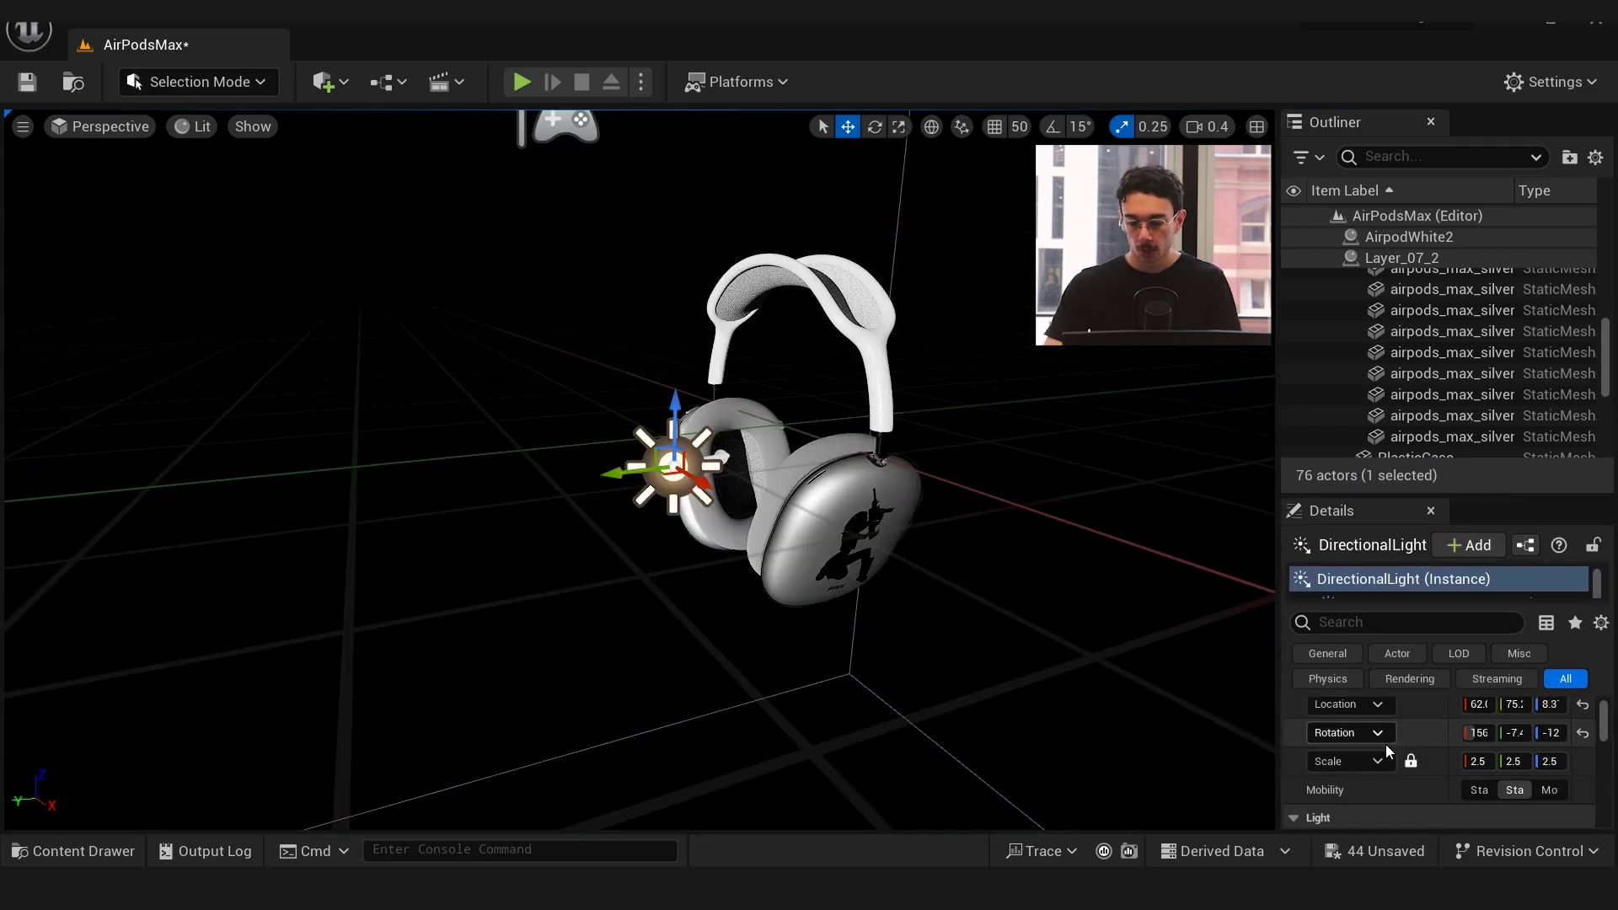
scroll(1396, 750, down, 2)
right_drag(1257, 732, 758, 468)
click(780, 362)
right_drag(781, 362, 1095, 363)
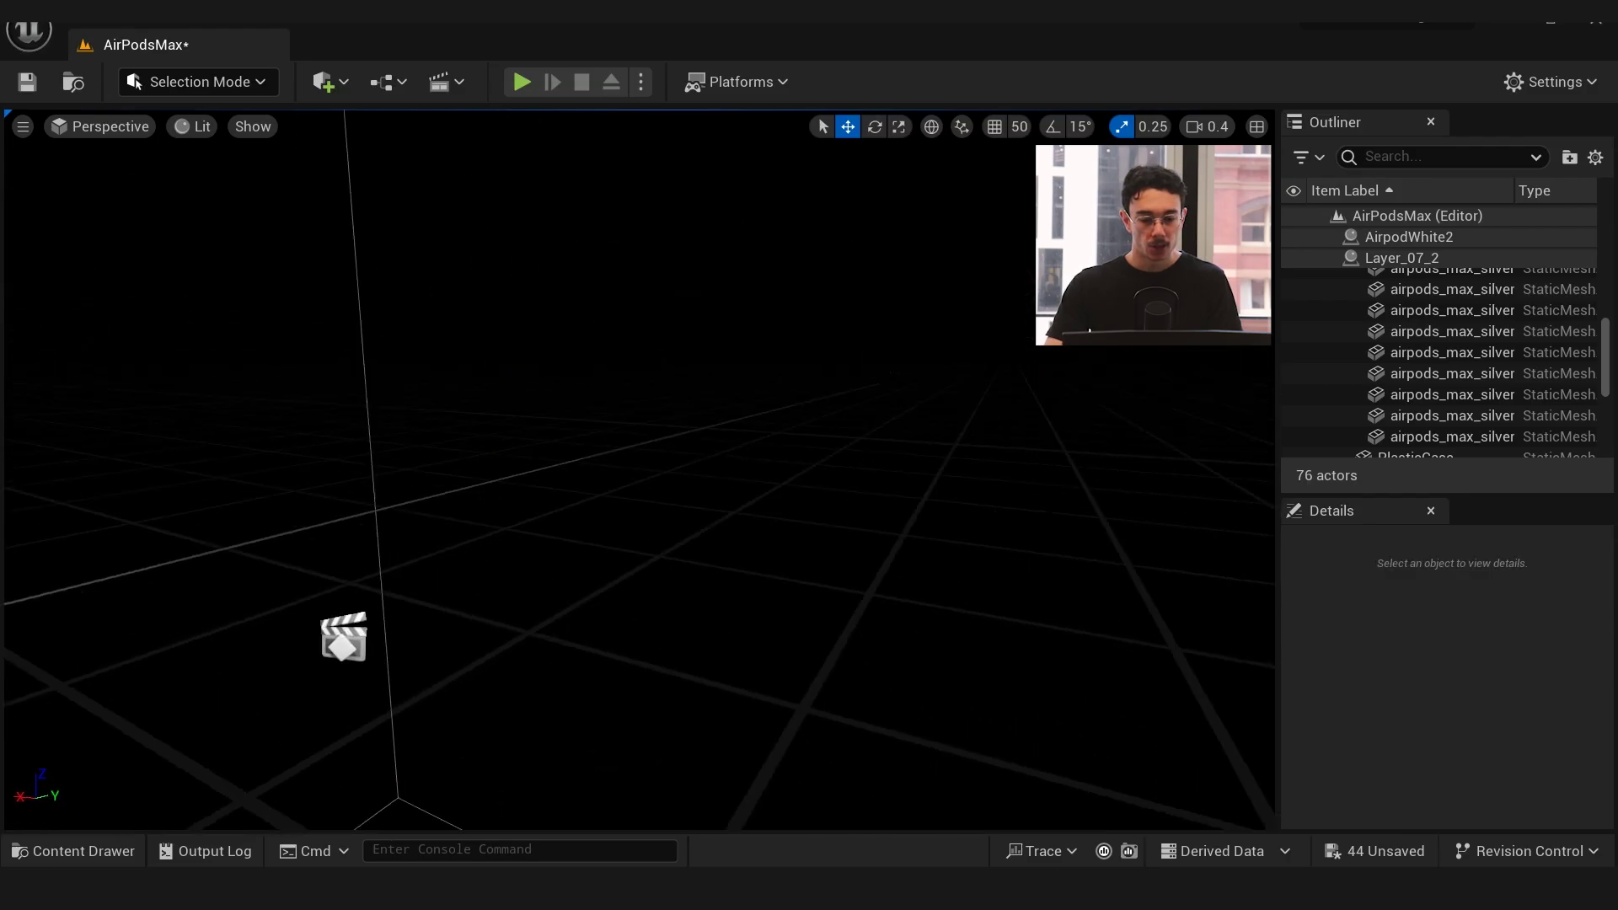
Select CineCameraActor0, examine its filmback, focus, focal length and aperture settings, and clear the selection
right_drag(641, 469, 910, 539)
scroll(911, 540, up, 3)
click(286, 419)
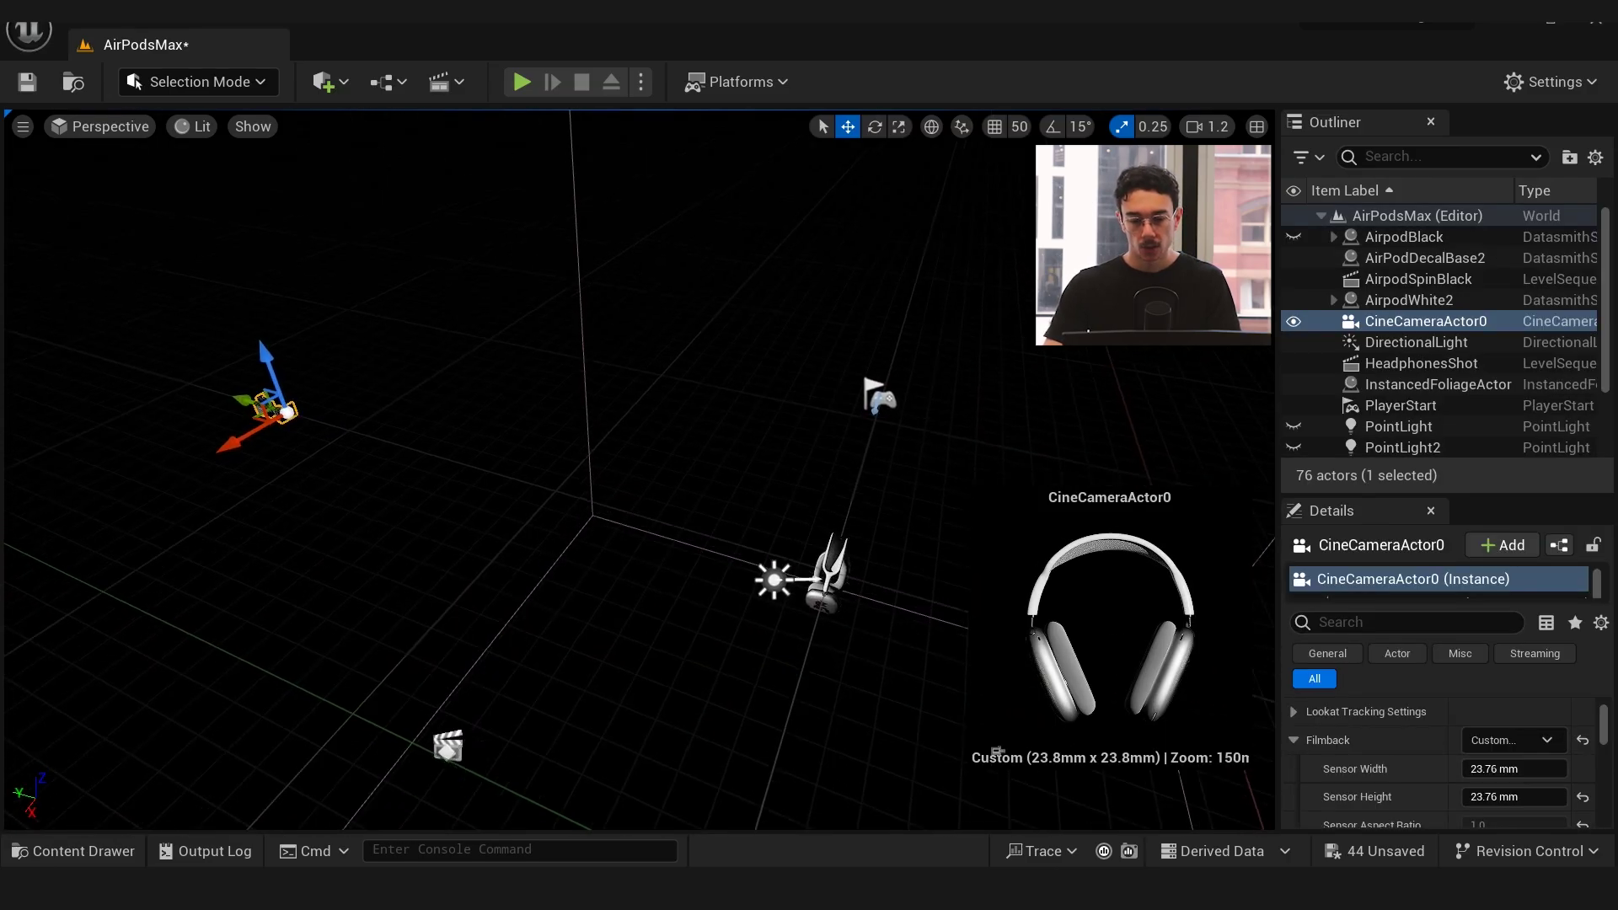
right_drag(638, 470, 539, 396)
right_drag(1028, 492, 1062, 464)
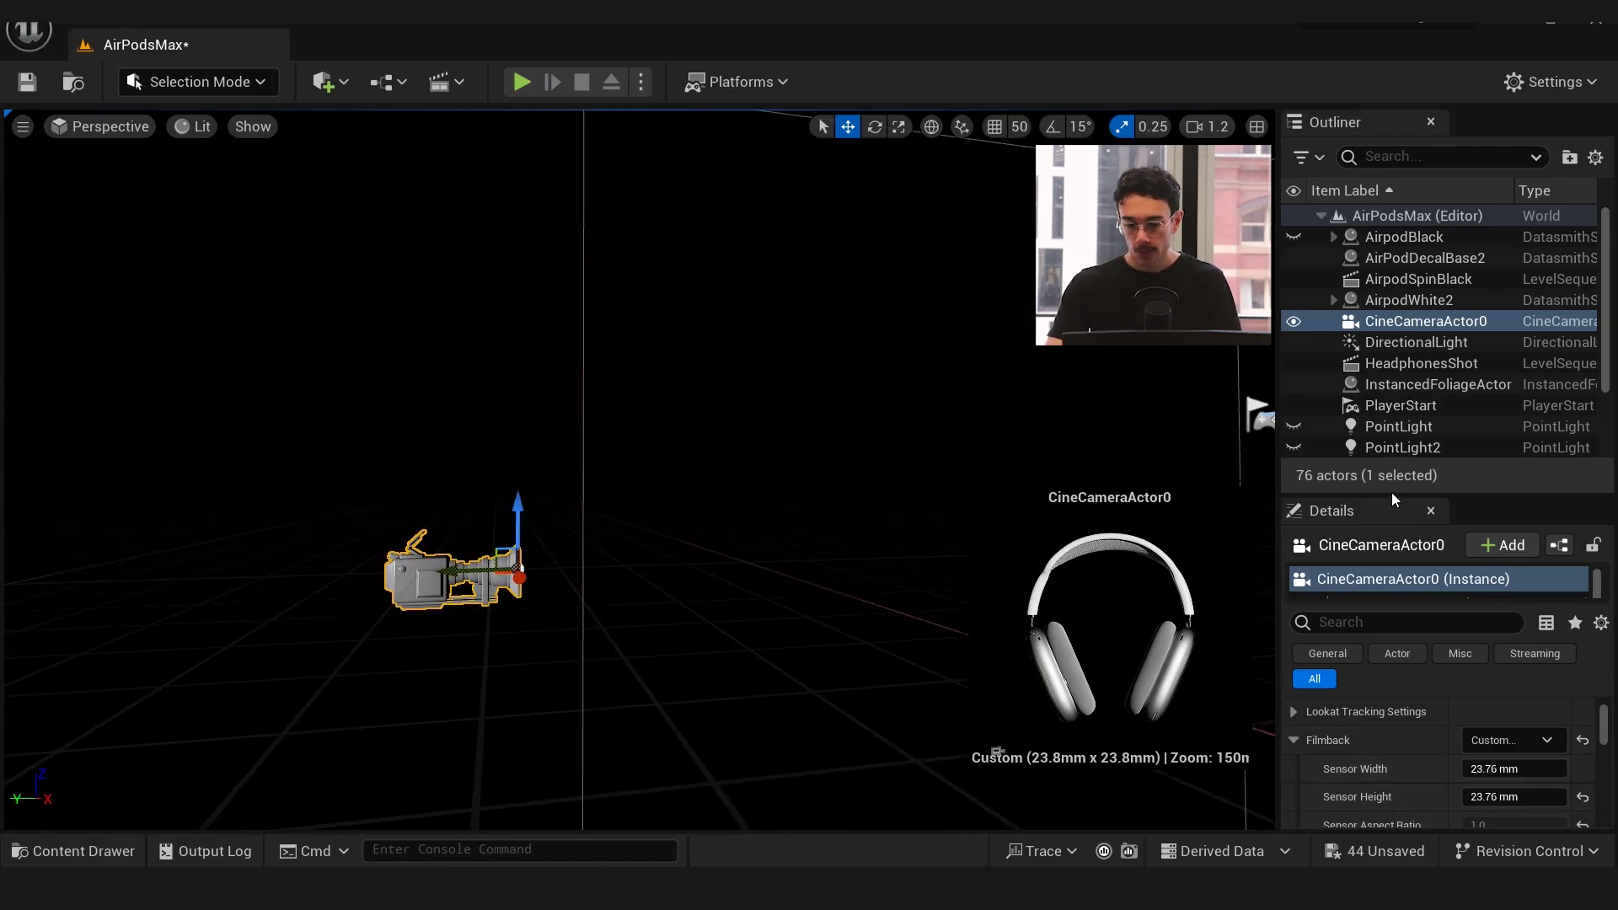
drag(1361, 509, 1415, 809)
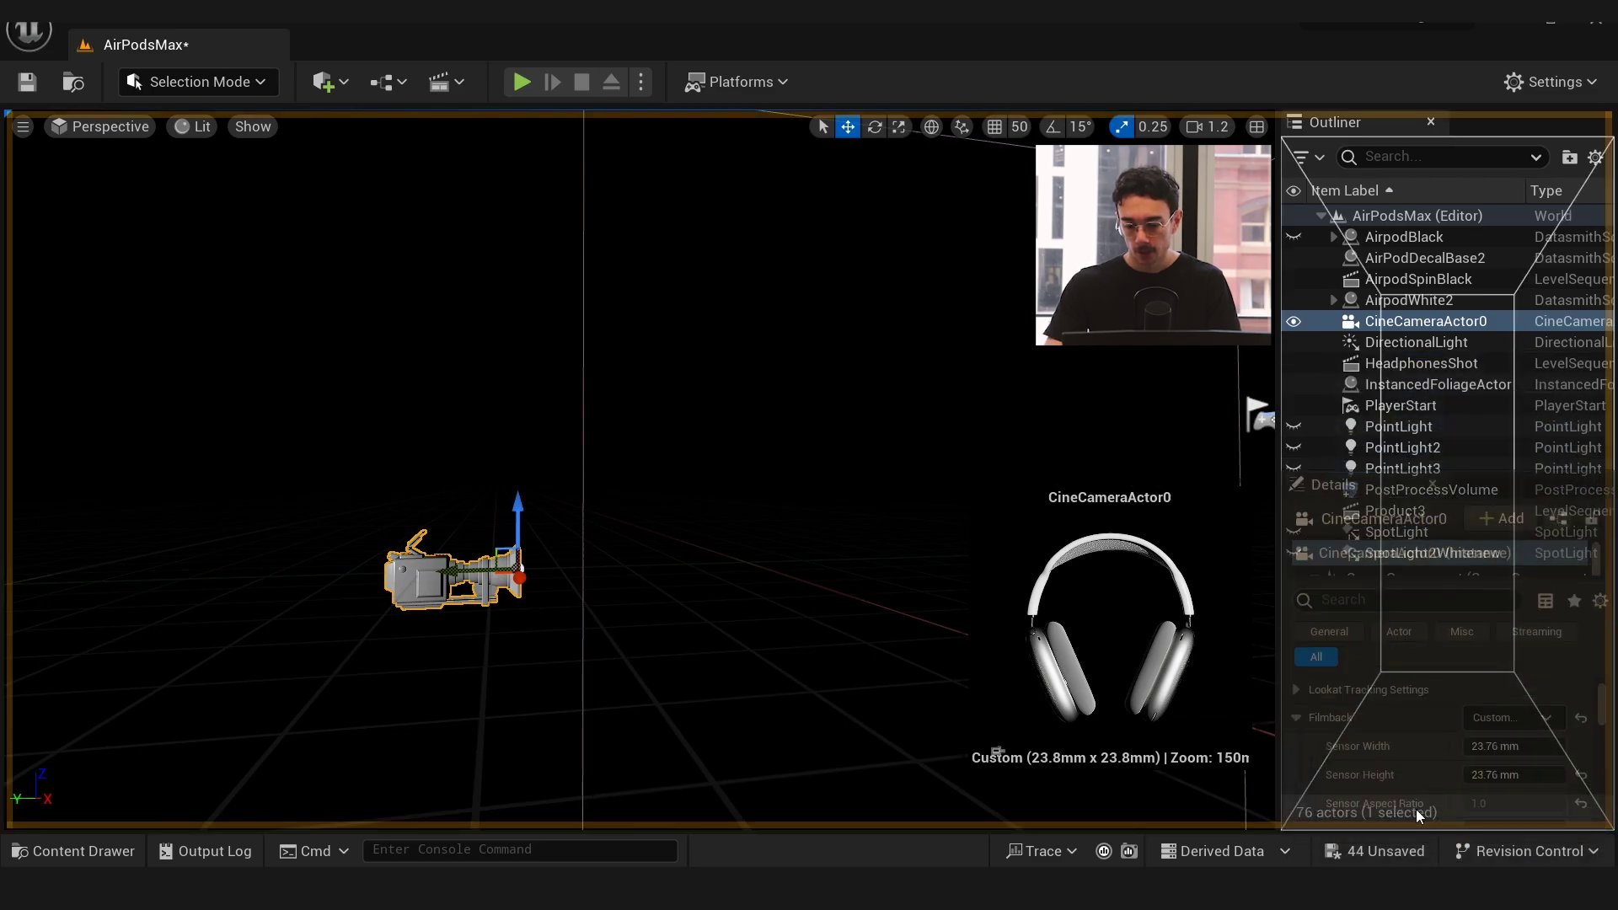
scroll(1373, 700, down, 3)
scroll(1373, 696, down, 2)
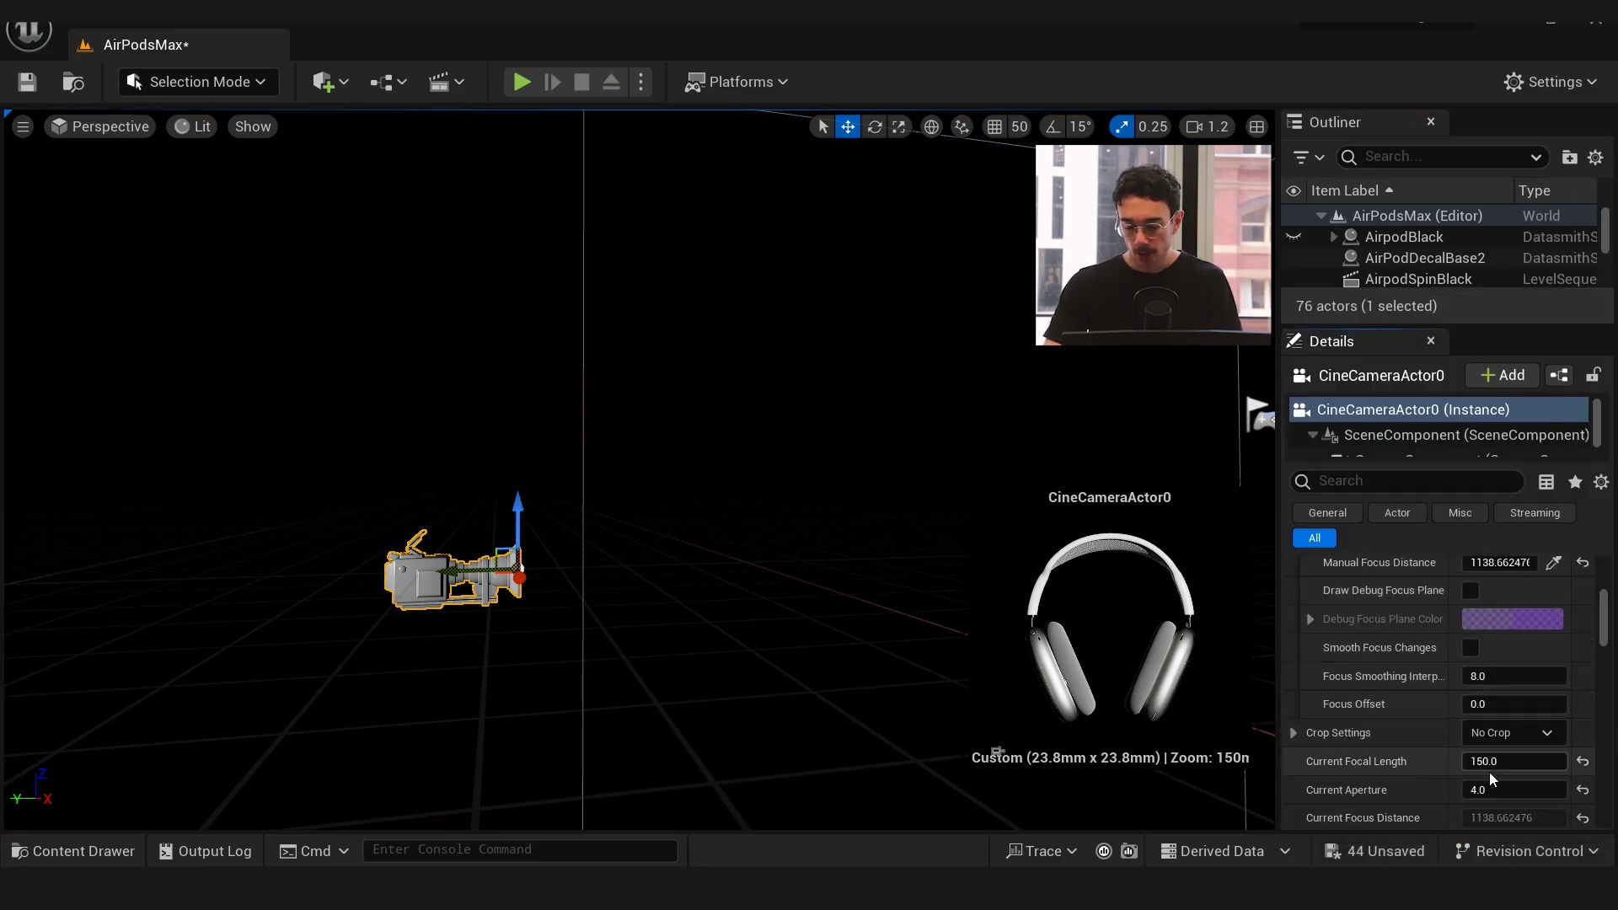
key(Escape)
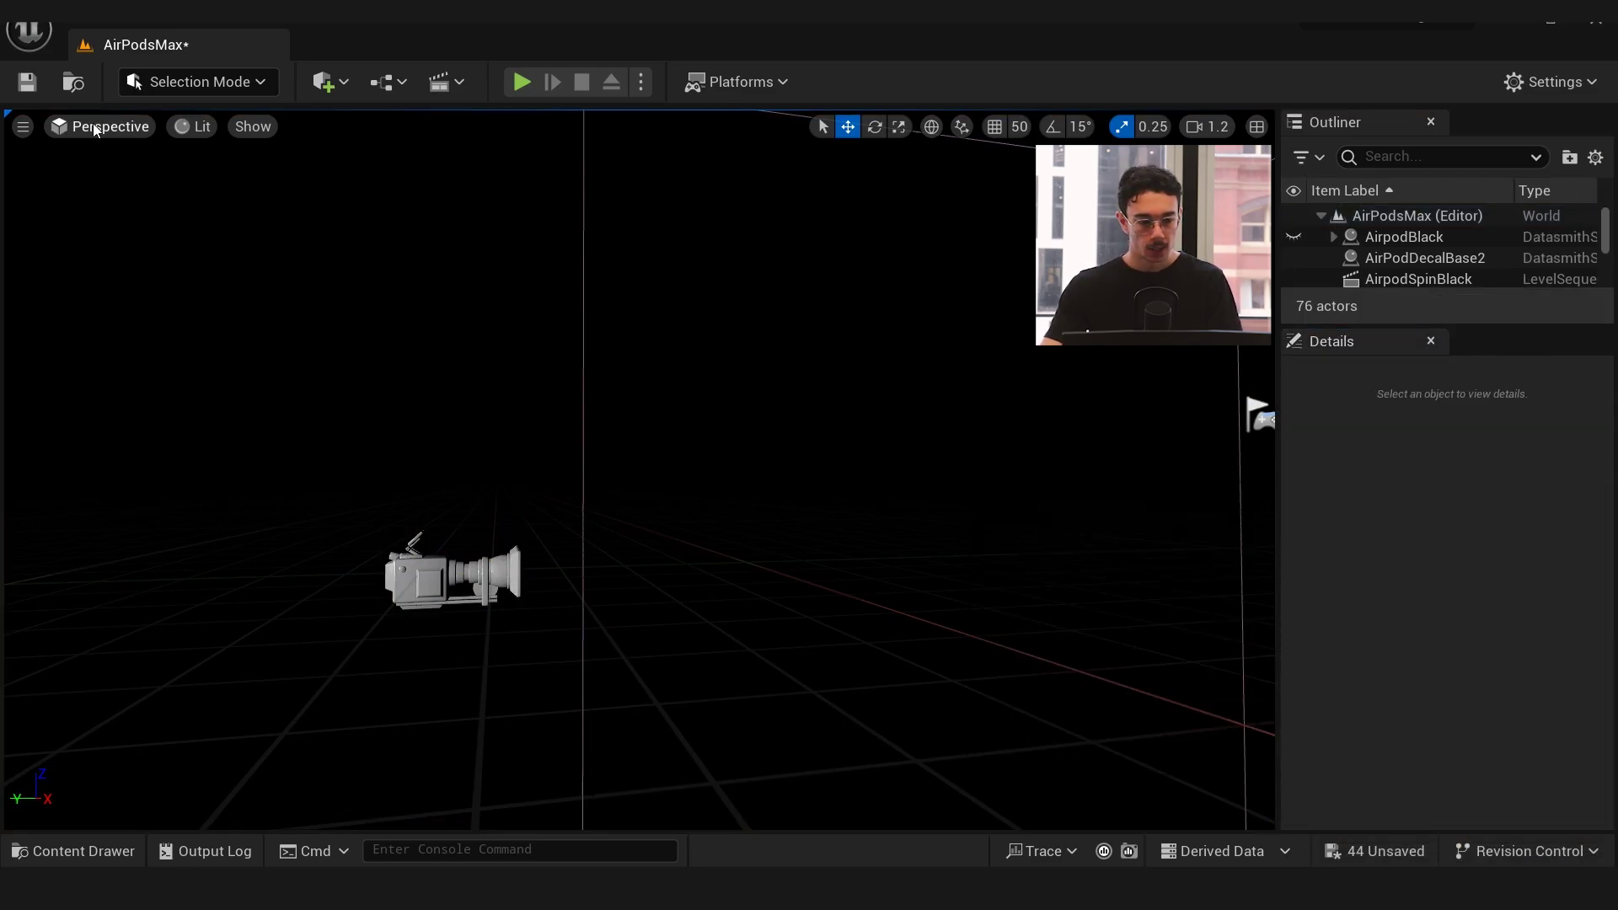
View the scene through CineCameraActor0 and open the AirpodSpinWhite level sequence
click(92, 125)
click(143, 368)
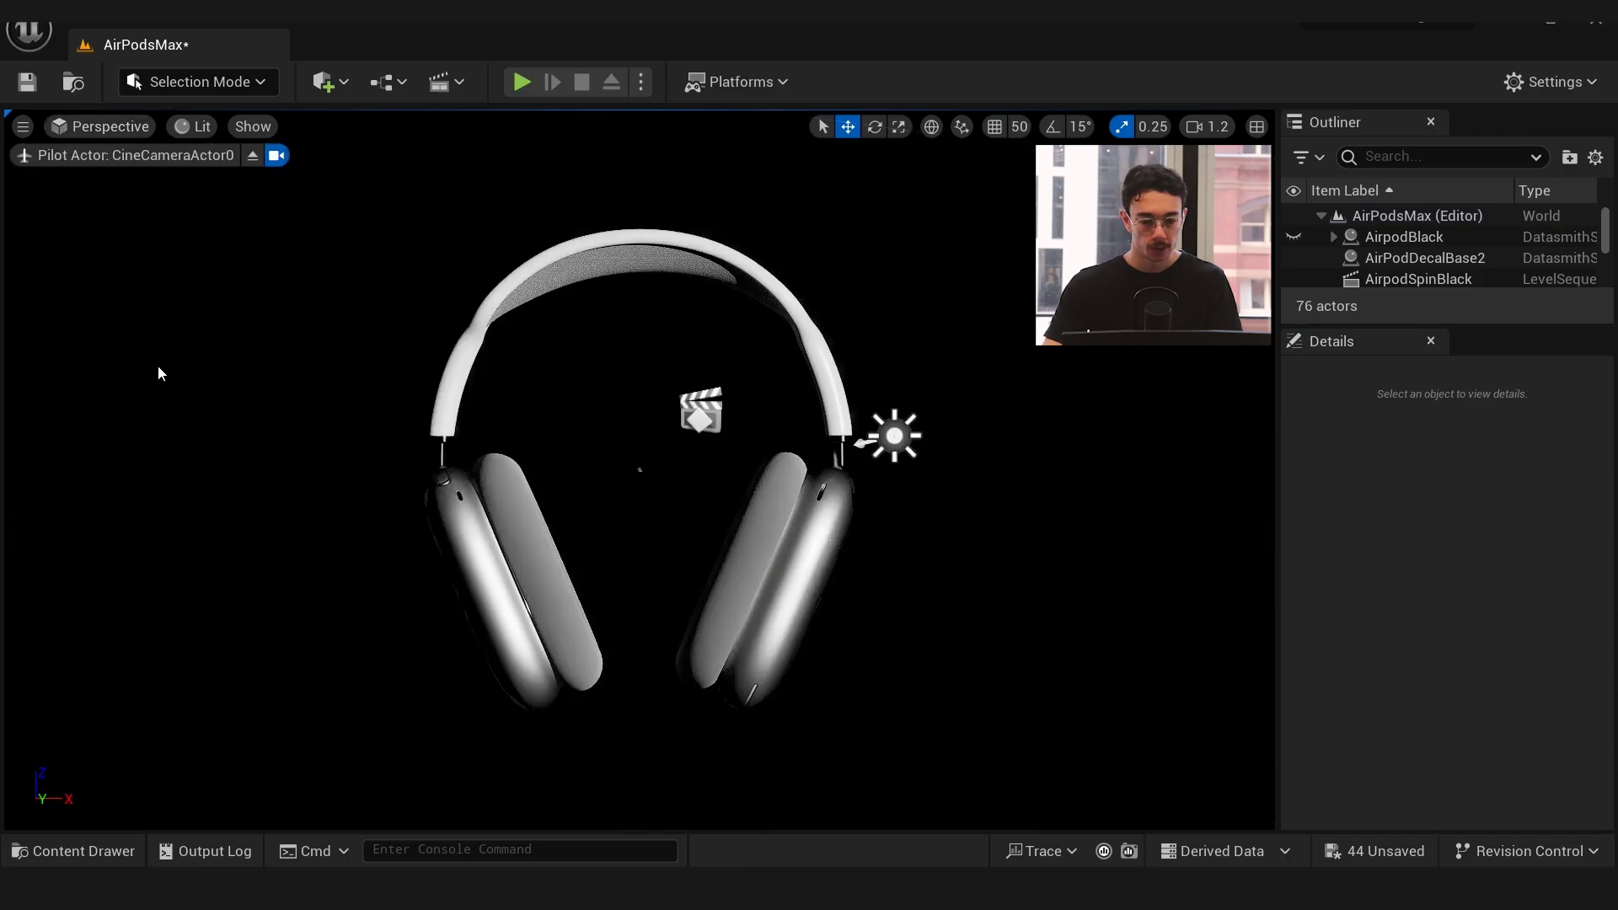
click(446, 82)
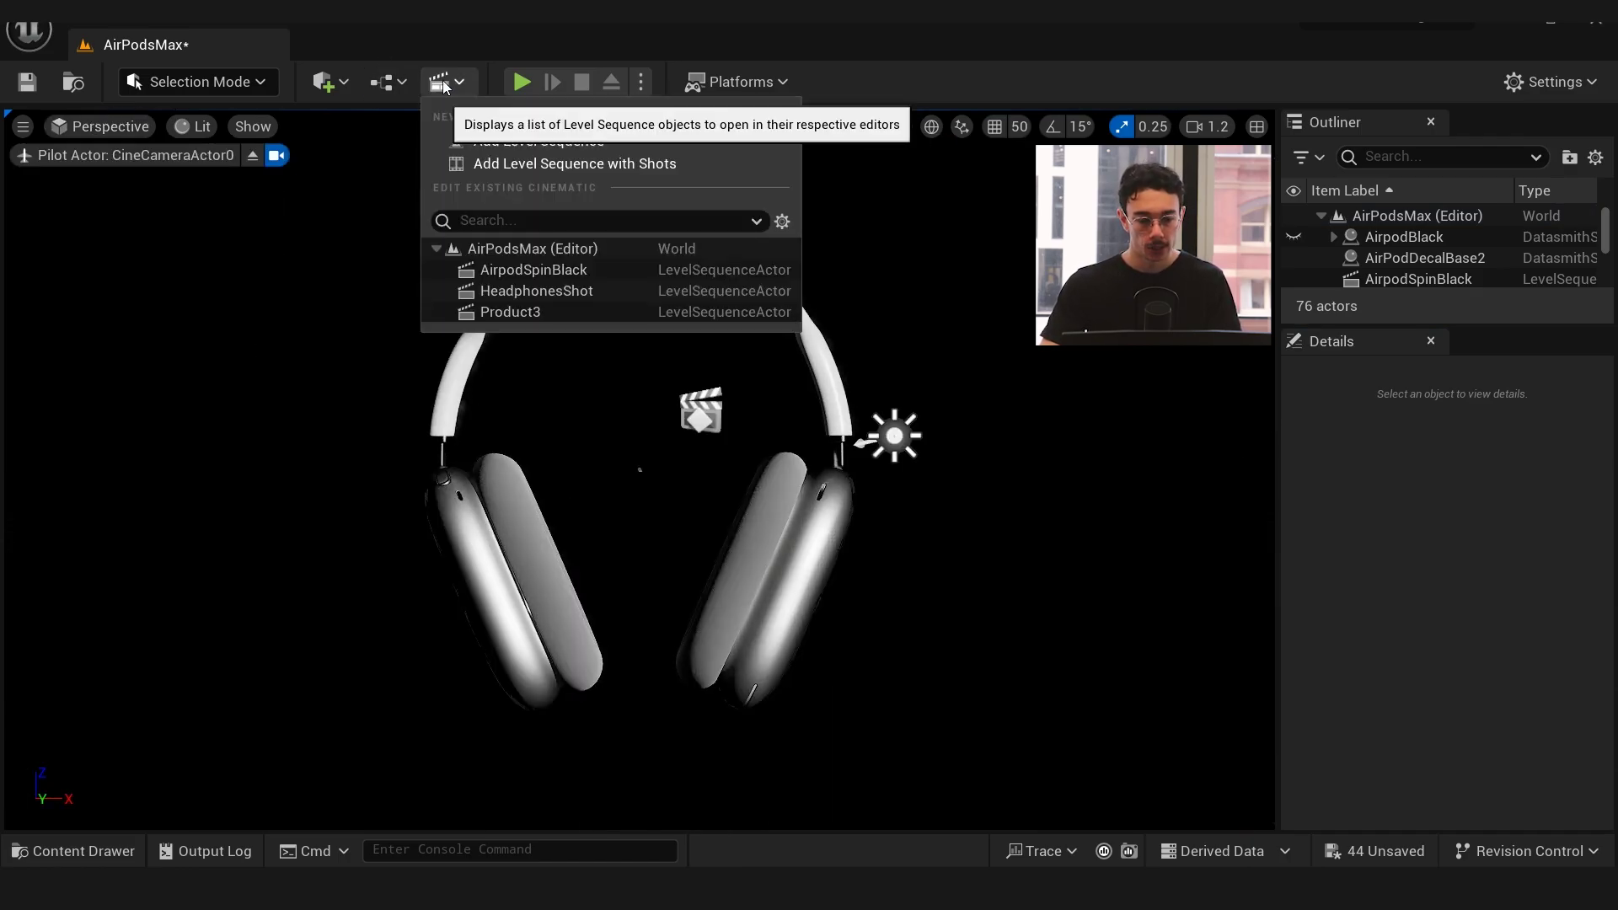
right_click(285, 373)
key(Escape)
key(ctrl+space)
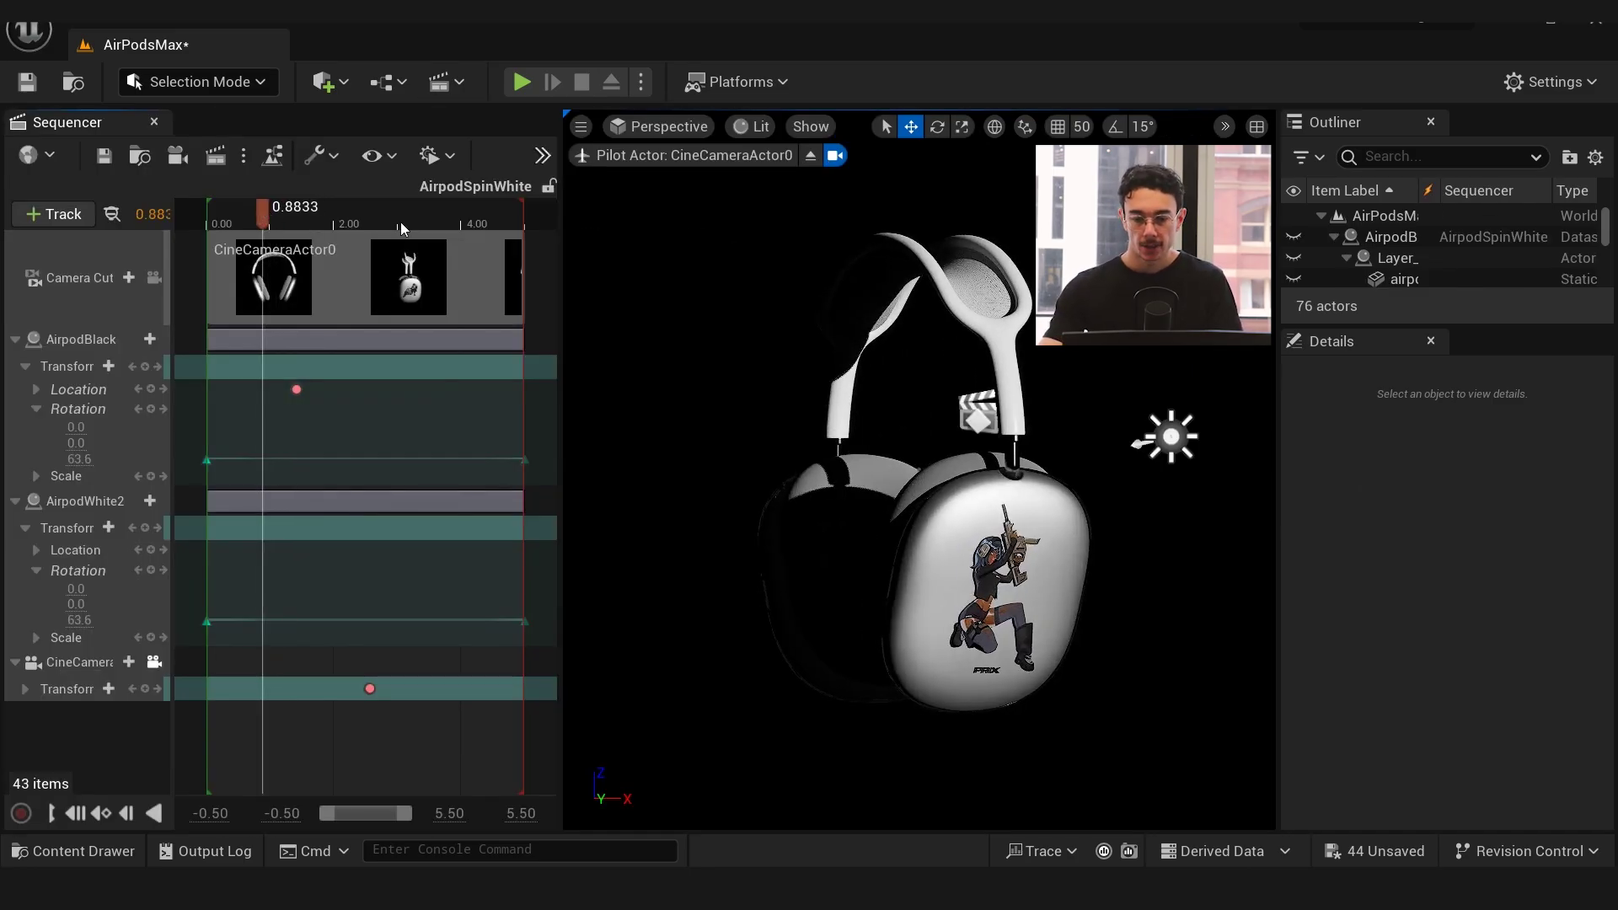
Collapse the AirpodWhite2 hierarchy and select AirpodWhite2 to find its track in the sequence
drag(1433, 330, 1416, 522)
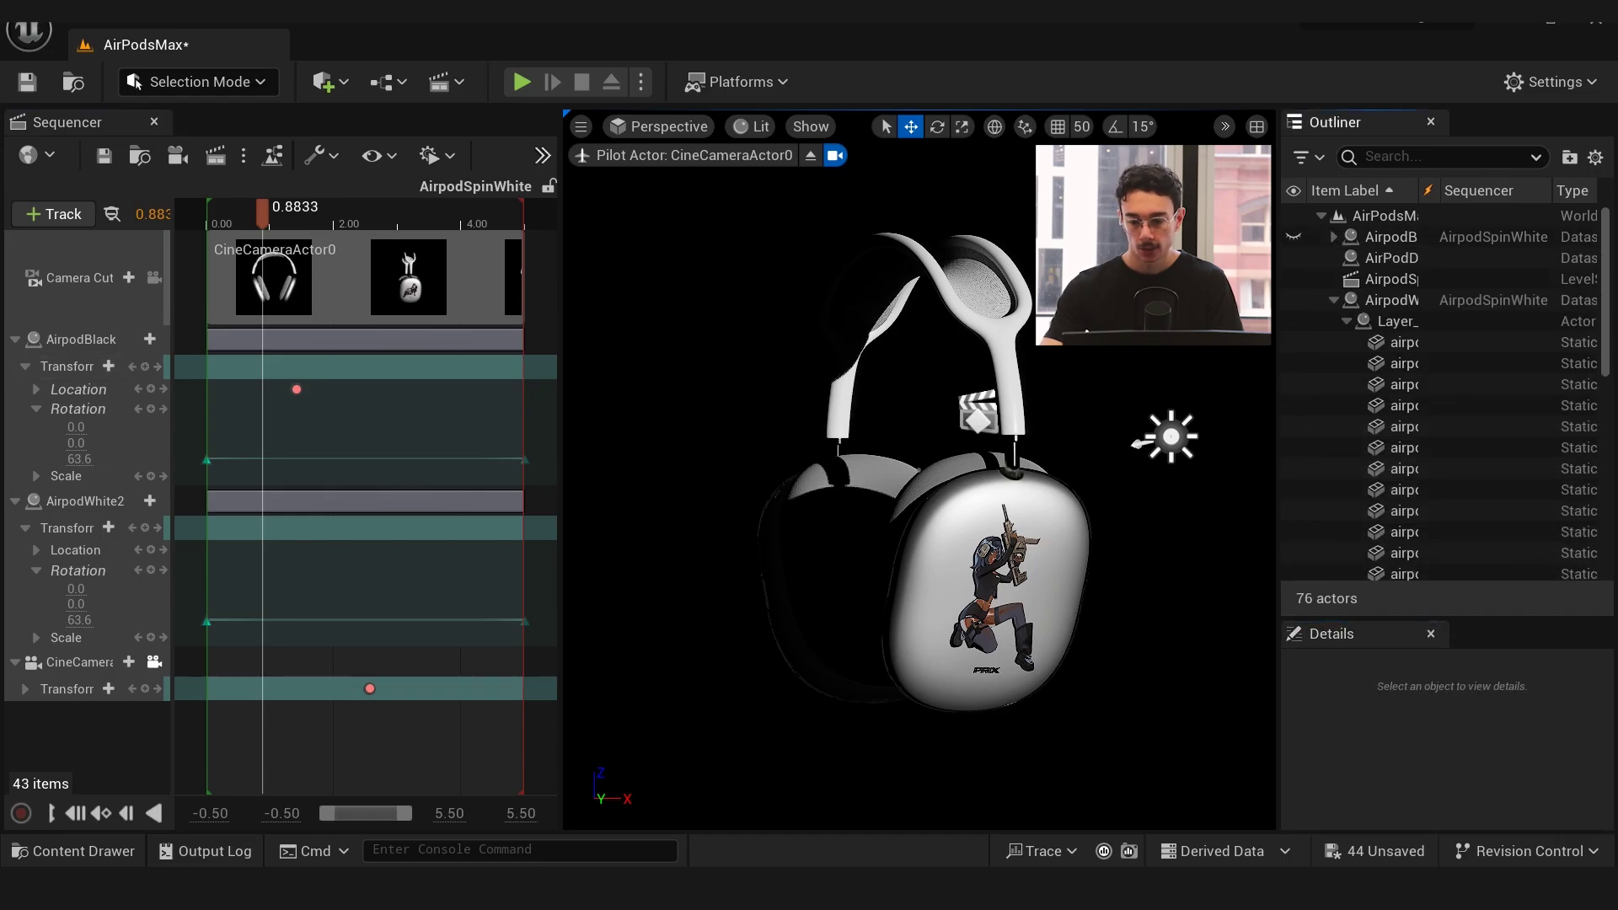
click(1333, 301)
click(1391, 301)
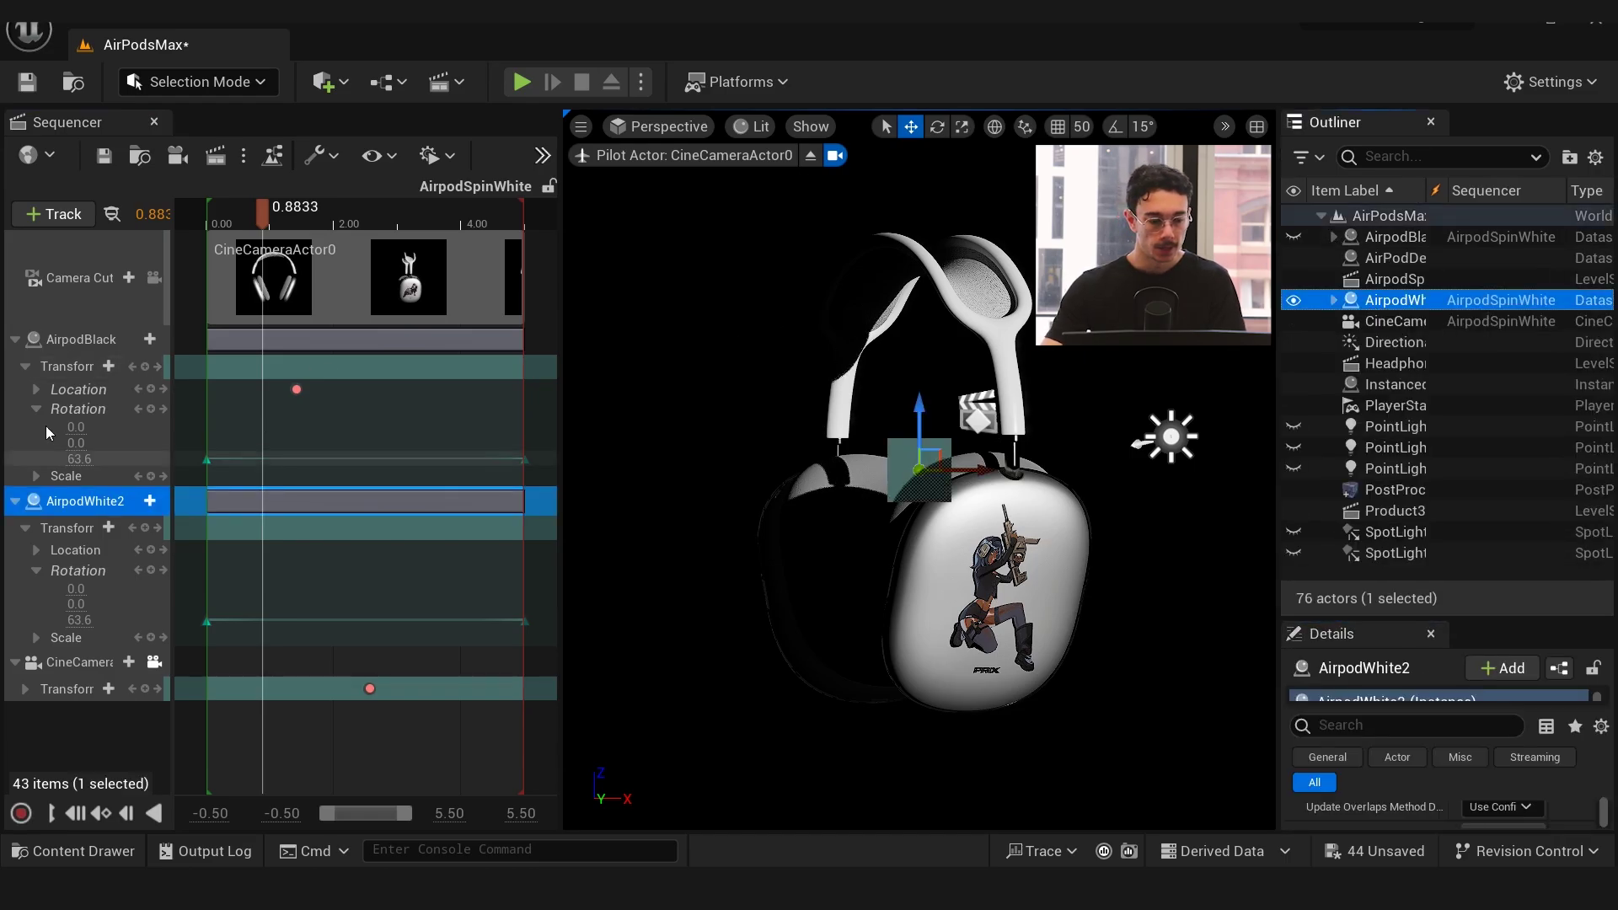
Select AirpodBlack's Rotation track, scrub the sequence to 1.75 seconds, and look through the sequencer's snapping options
click(78, 409)
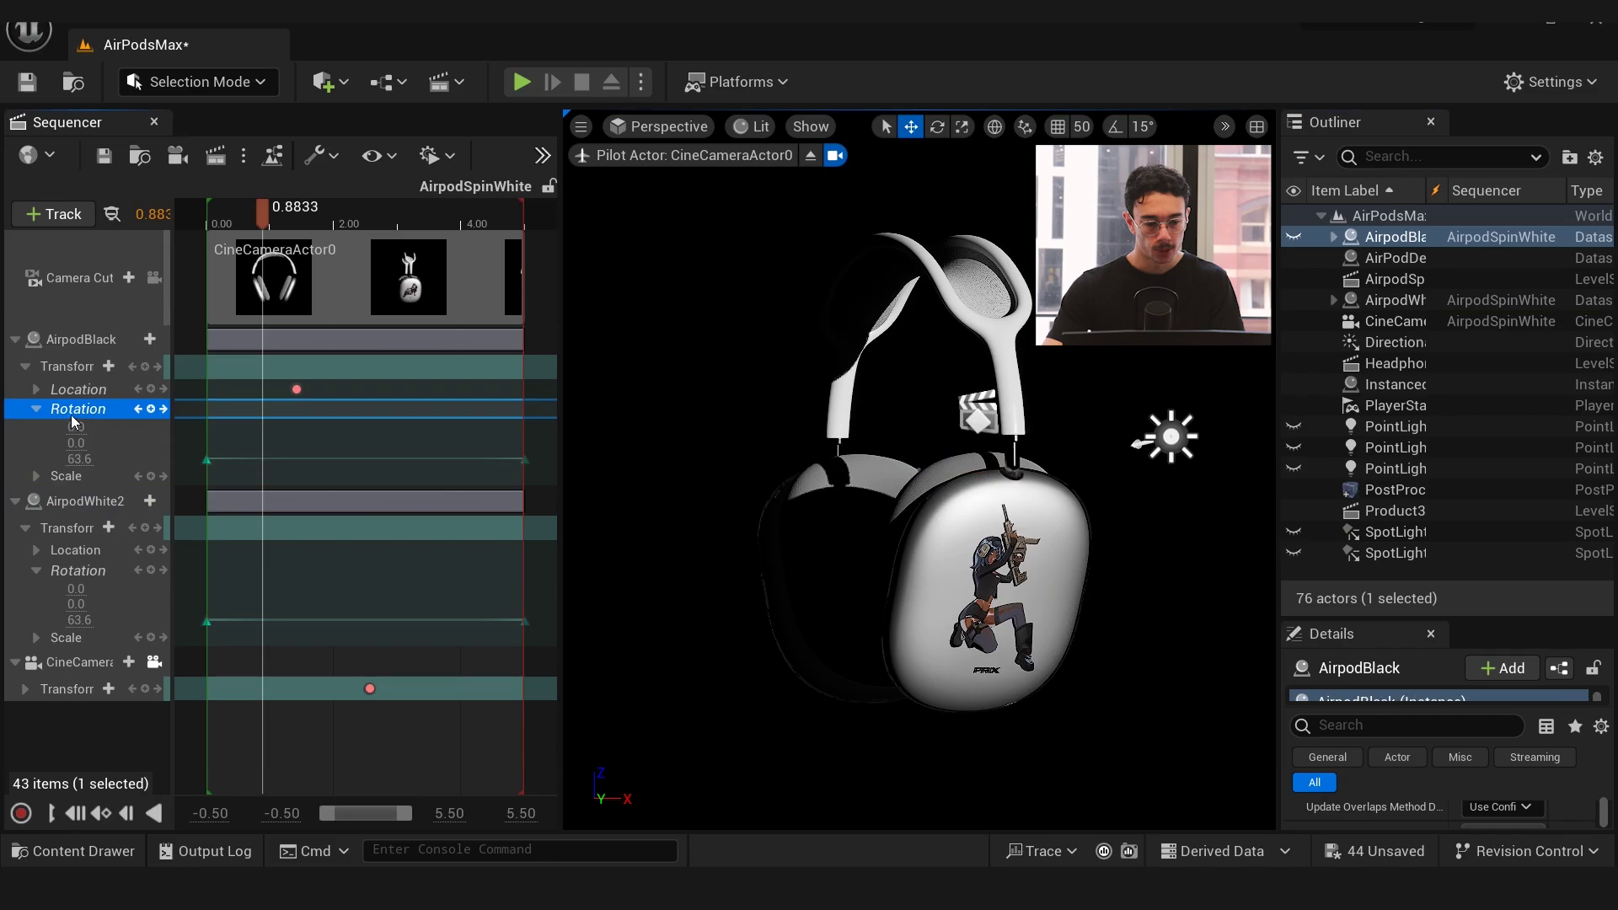
key(comma)
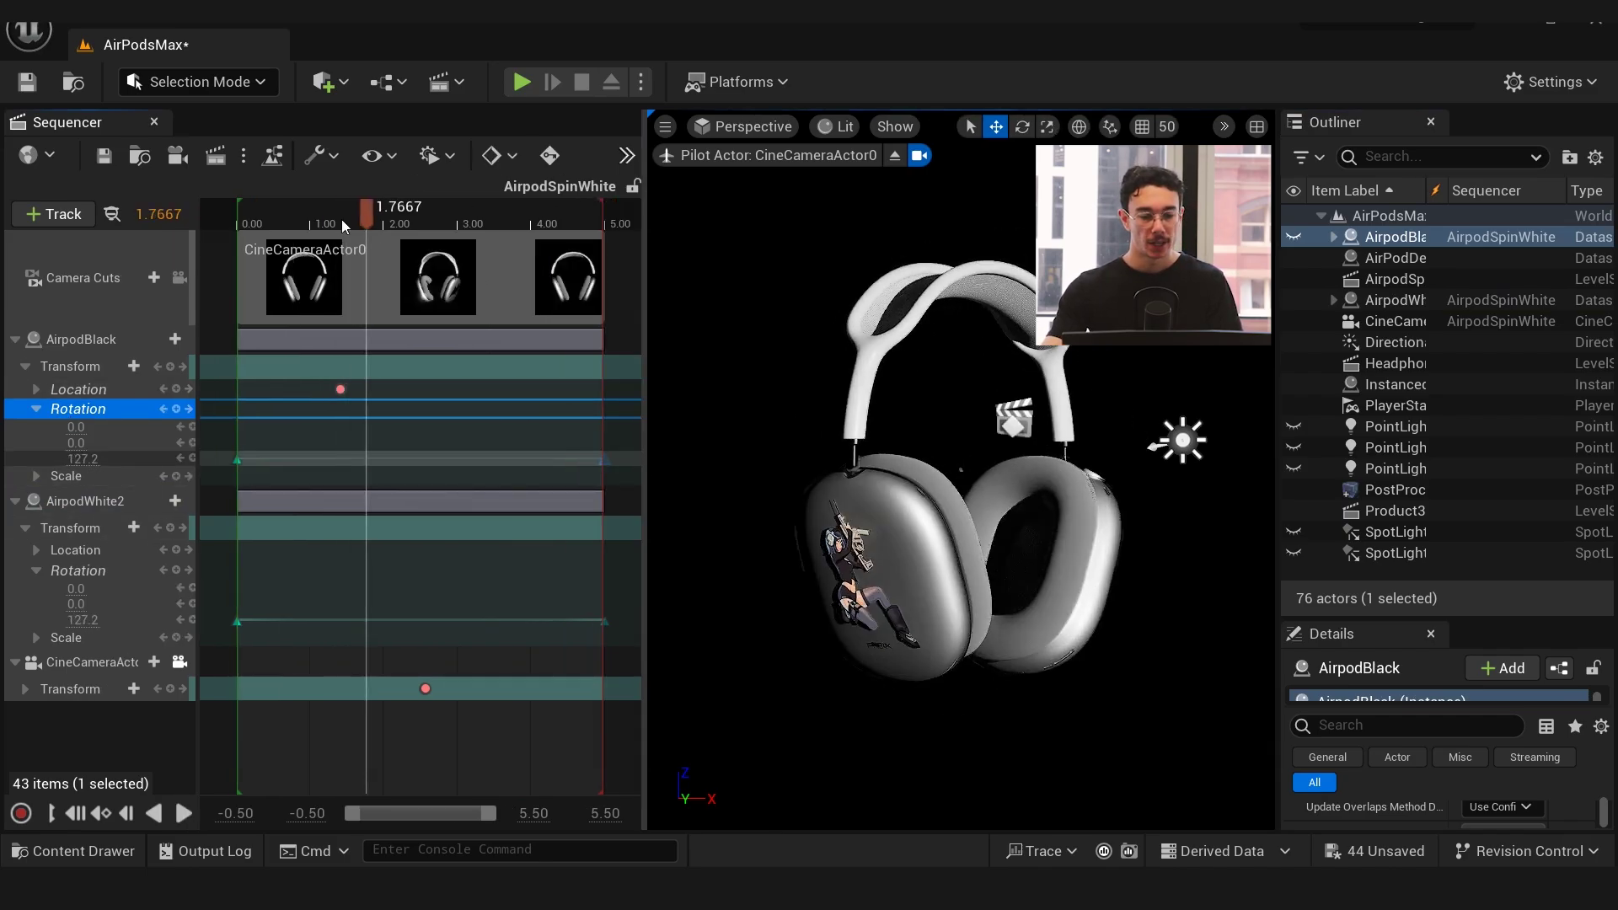
drag(341, 219, 364, 214)
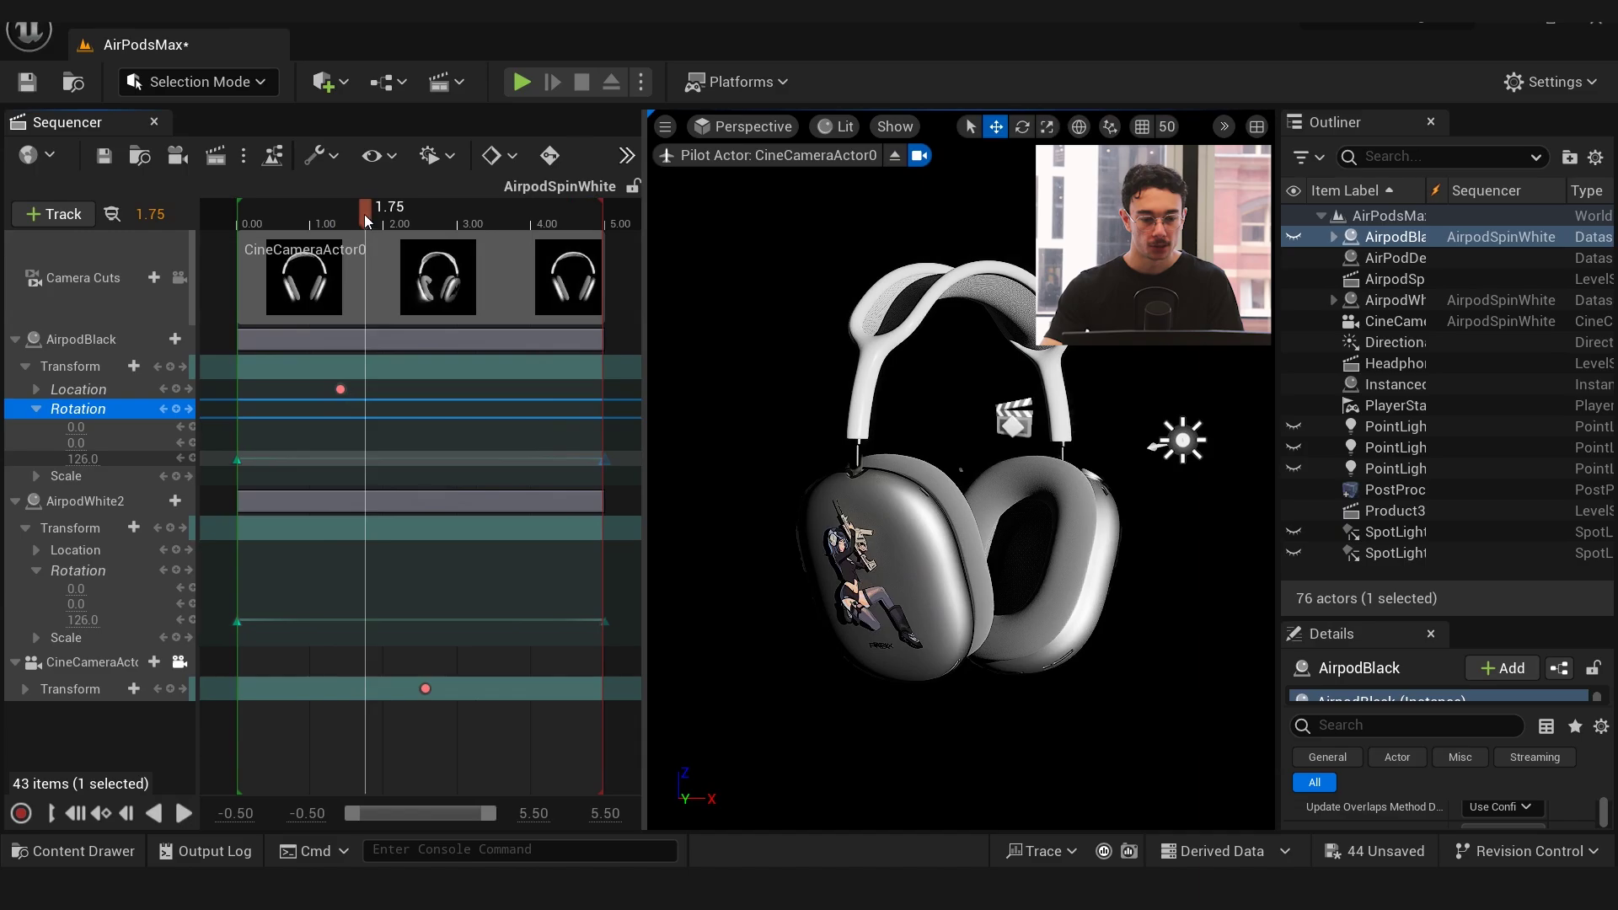
click(627, 155)
click(686, 280)
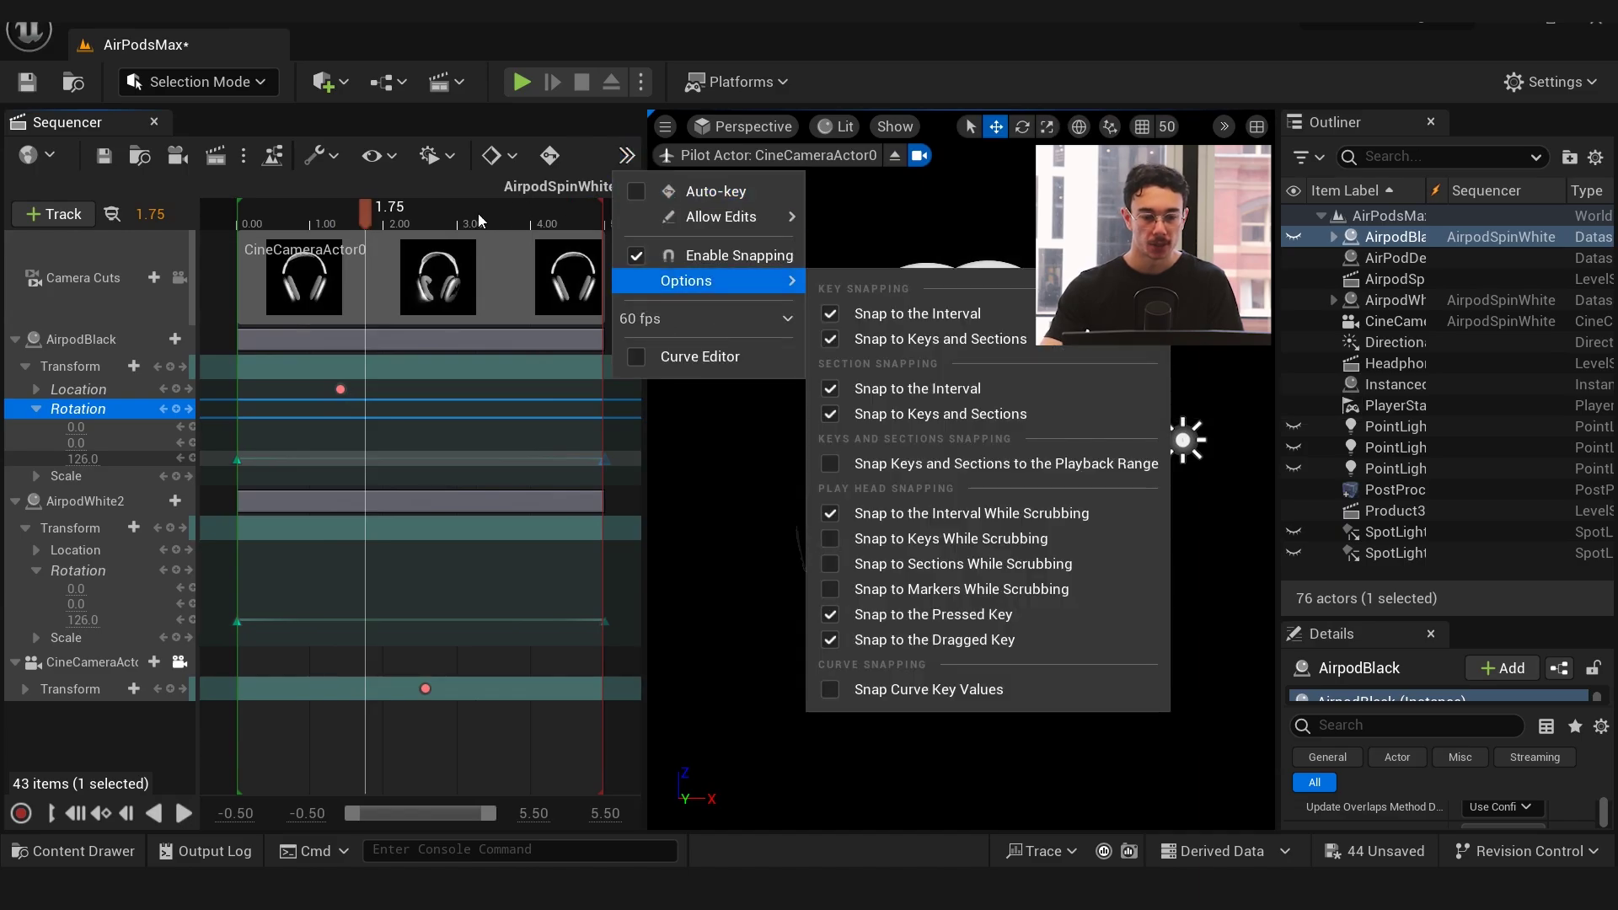
click(588, 187)
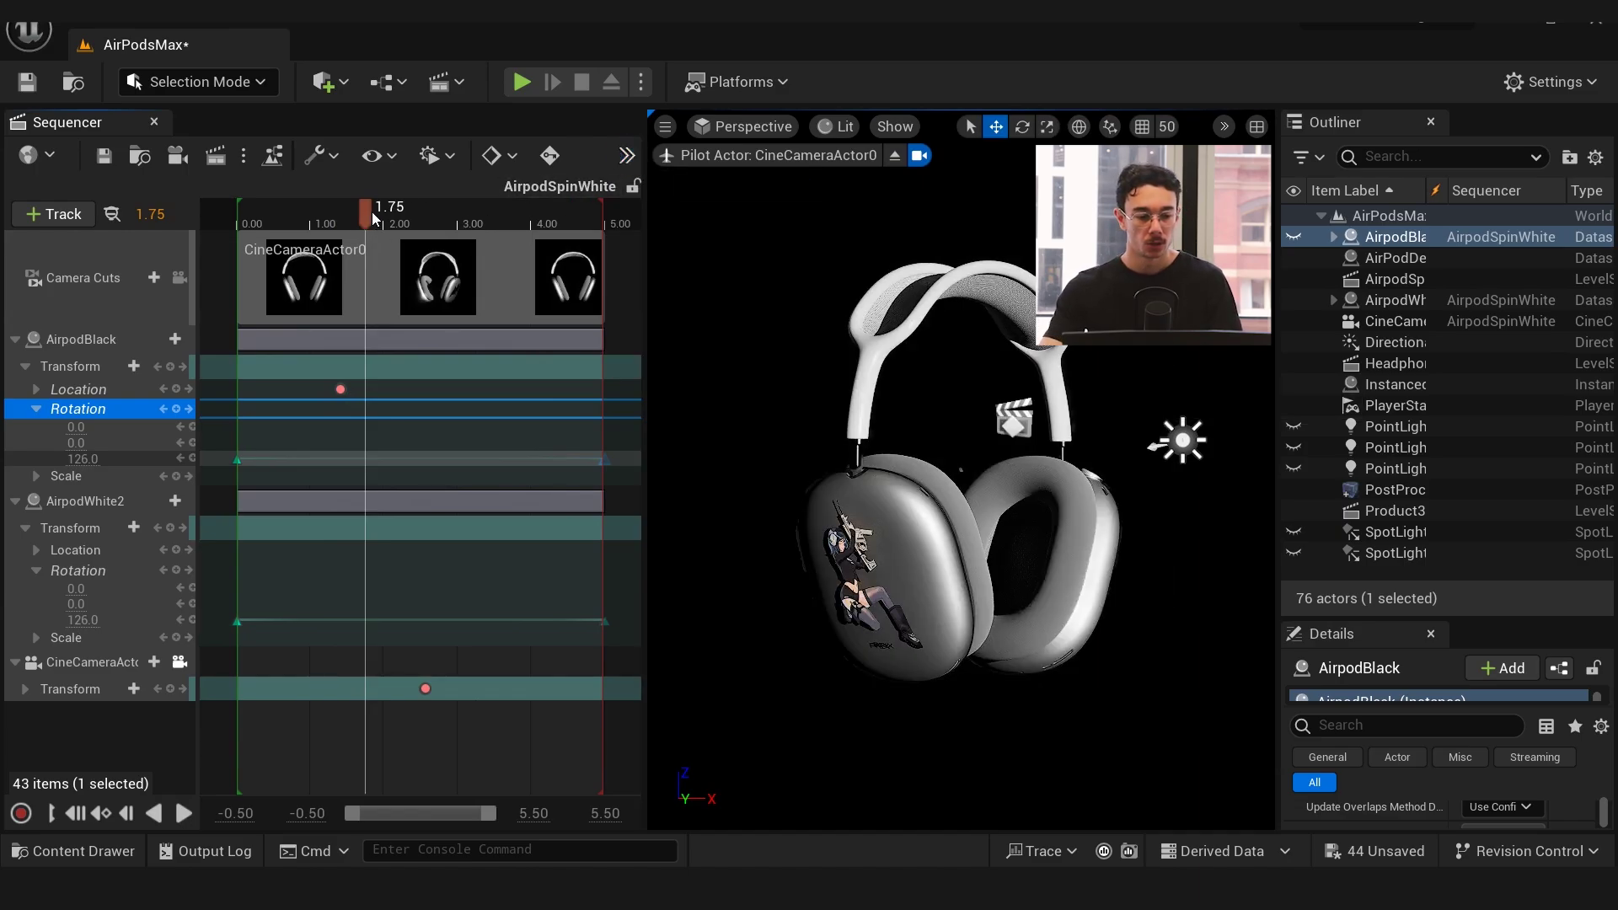
Play the spin animation from near its start, and scrub back to about 1.42 seconds
drag(372, 211, 241, 214)
key(space)
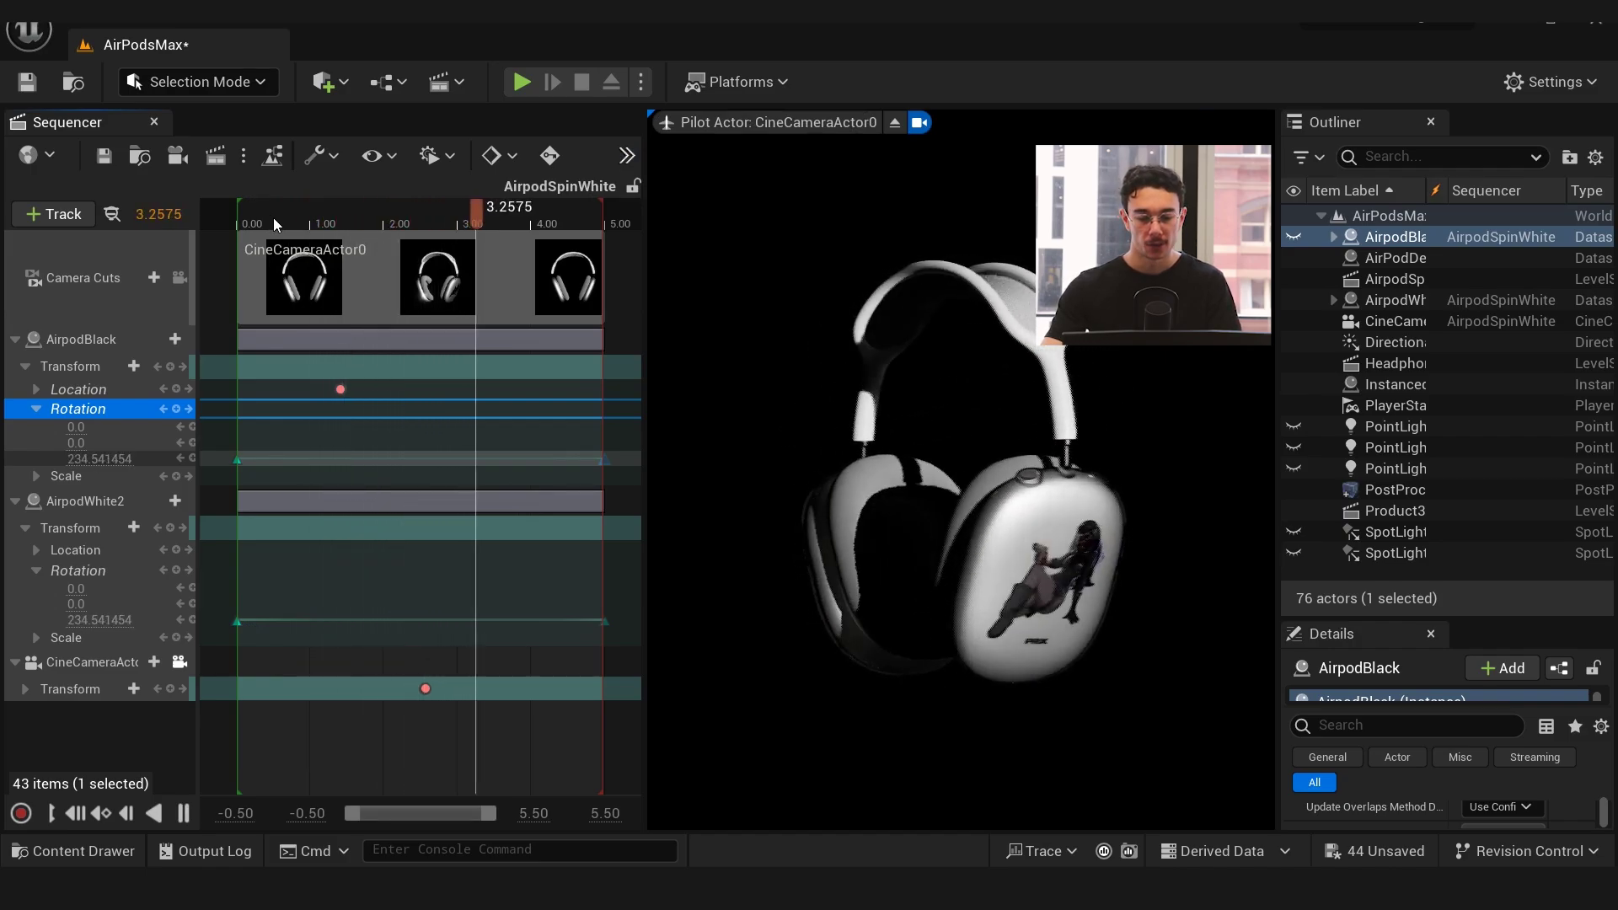
drag(509, 219, 341, 215)
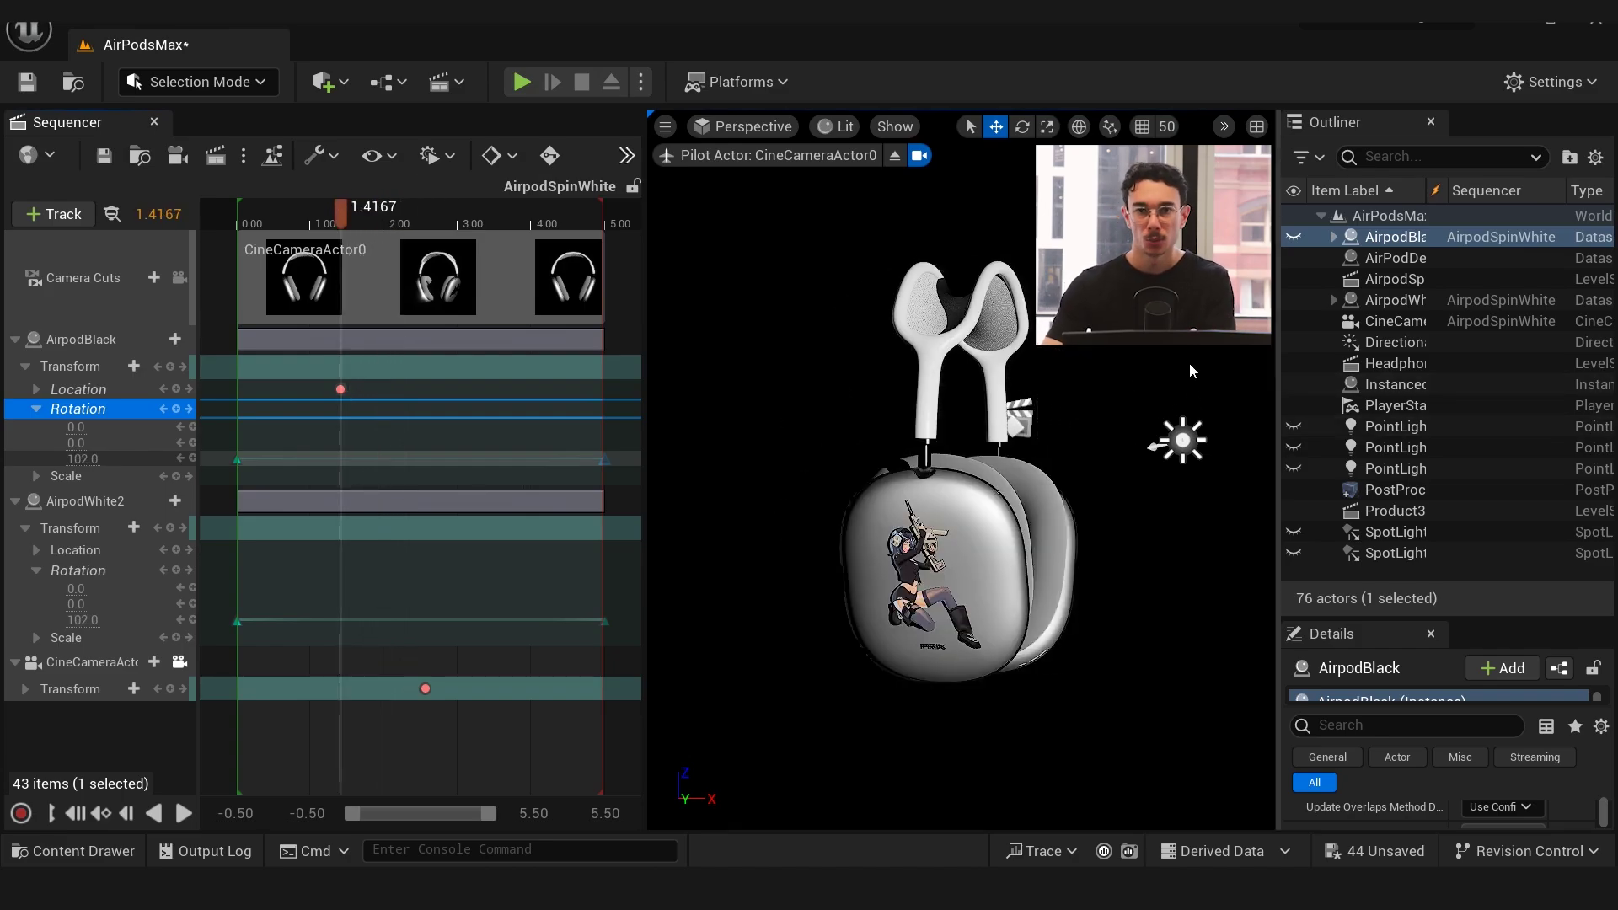
Select the DirectionalLight and enlarge its details area to look through its transform and light intensity
click(1415, 344)
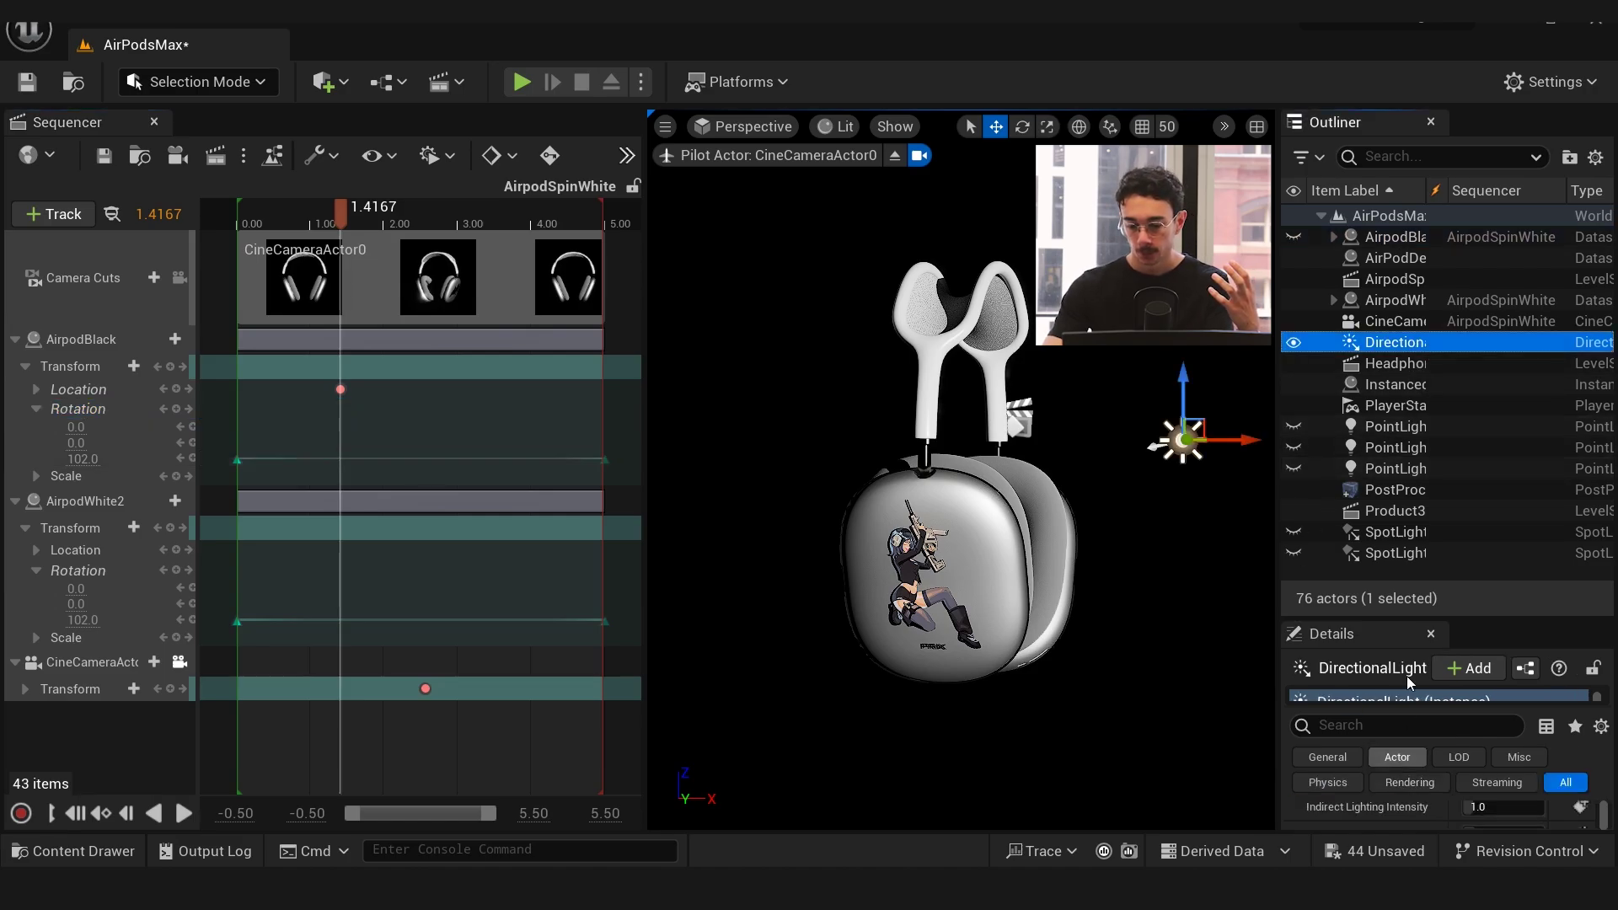
drag(1414, 619, 1414, 520)
scroll(1398, 769, up, 3)
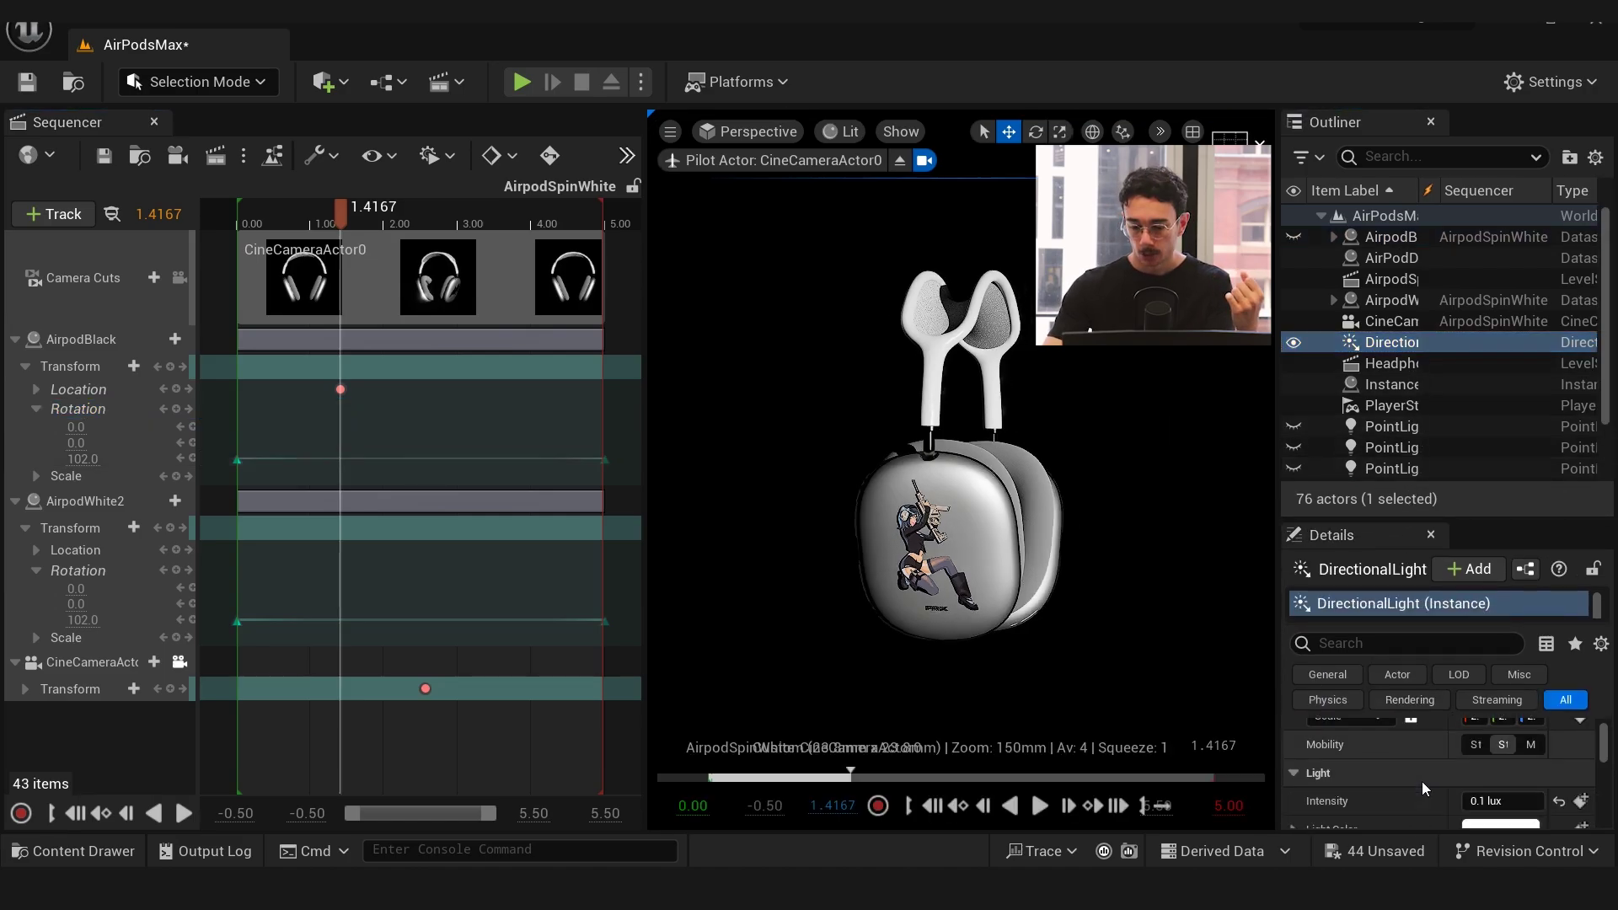
scroll(1422, 788, up, 2)
click(1393, 380)
click(1379, 346)
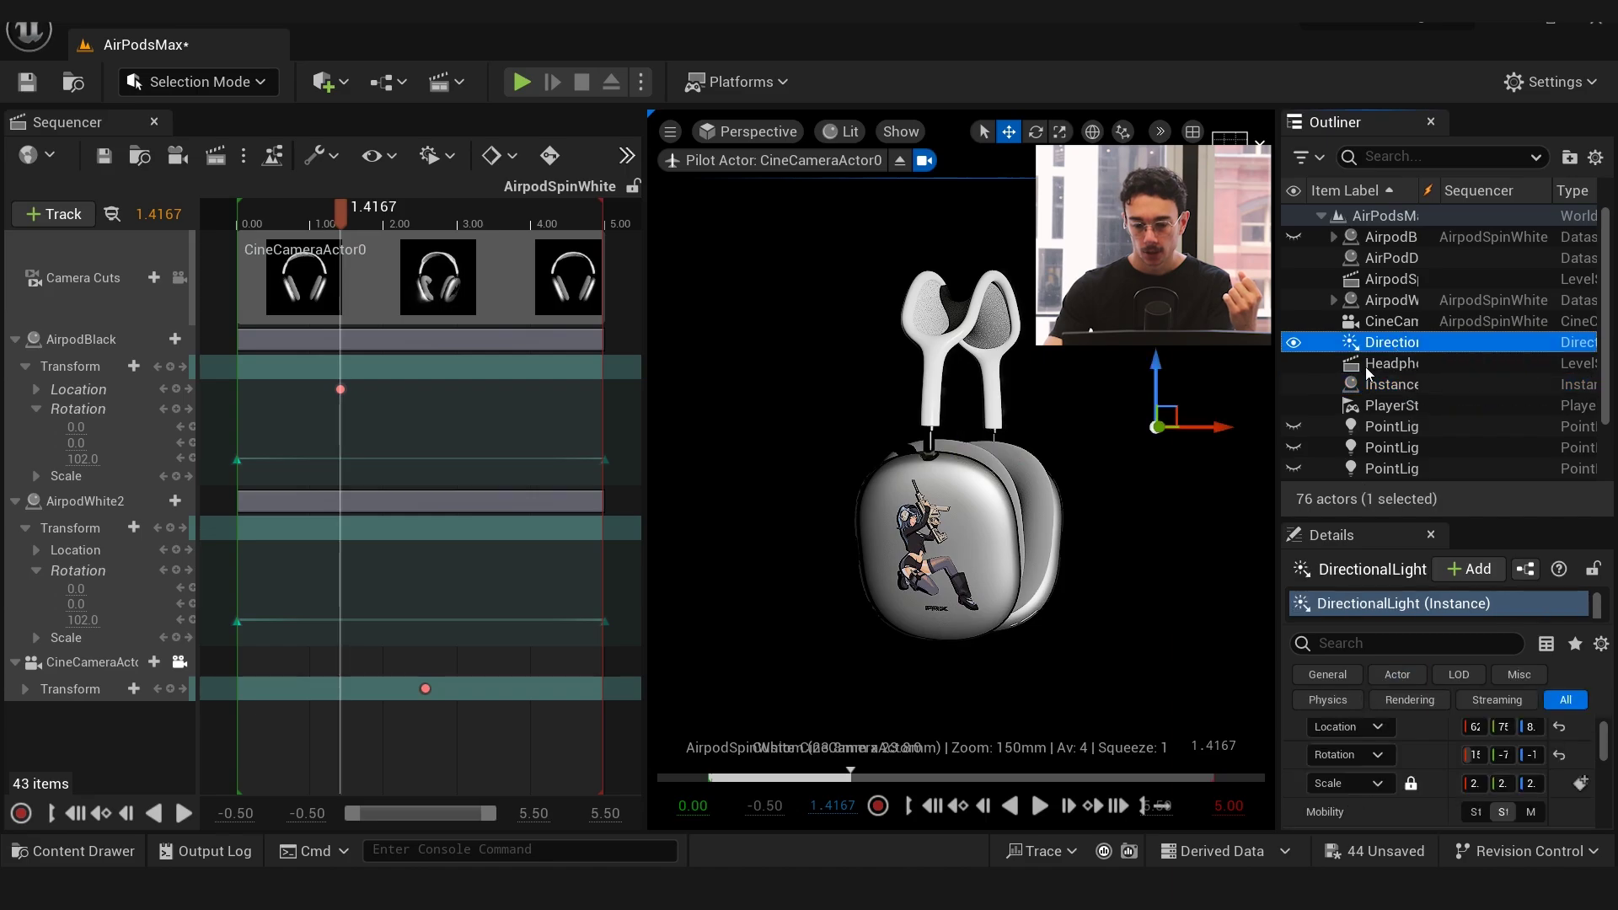
Look at the scene from the free perspective view, and return to the CineCameraActor0 view
click(716, 135)
click(737, 413)
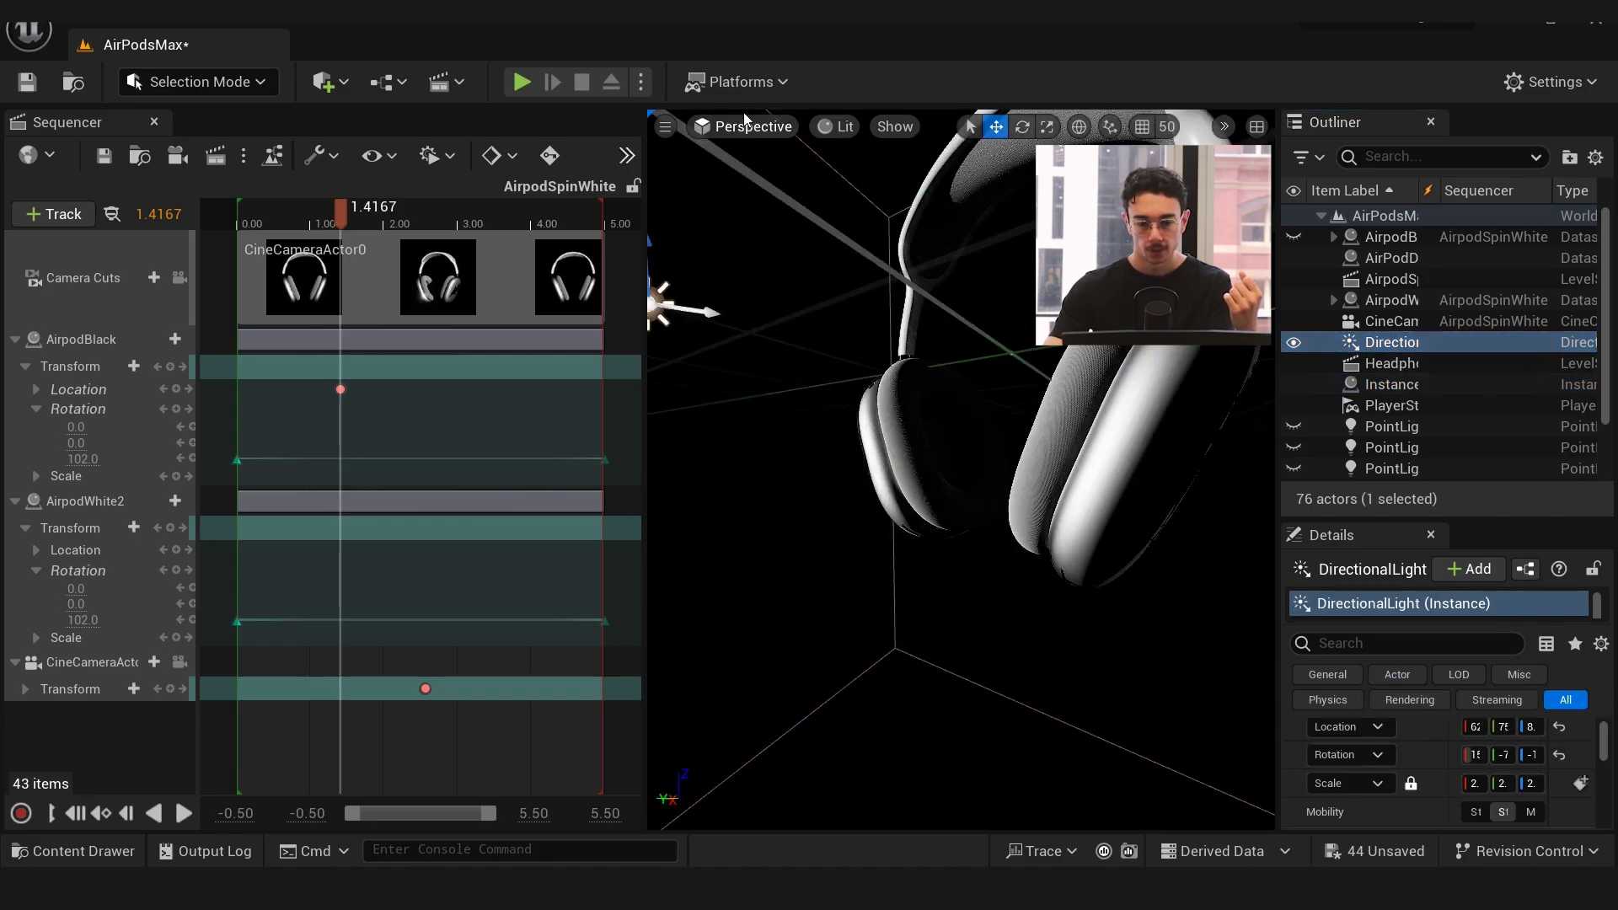
click(742, 125)
click(765, 370)
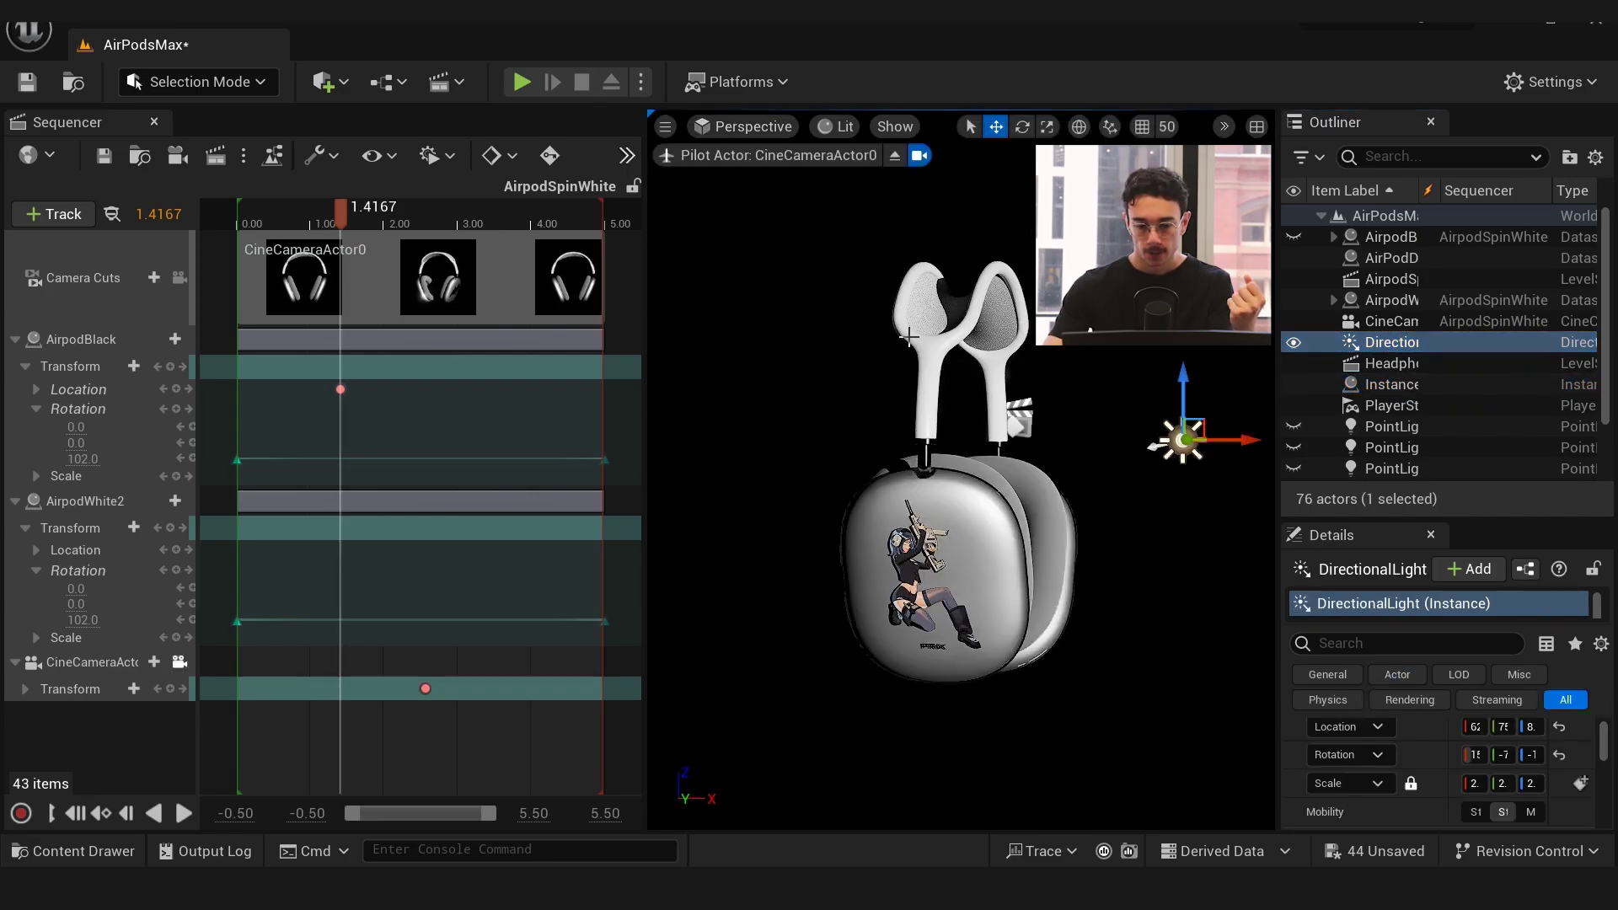
Show the hidden point lights and scrub to 1.55 seconds to check their effect on the headphones
drag(340, 210, 345, 244)
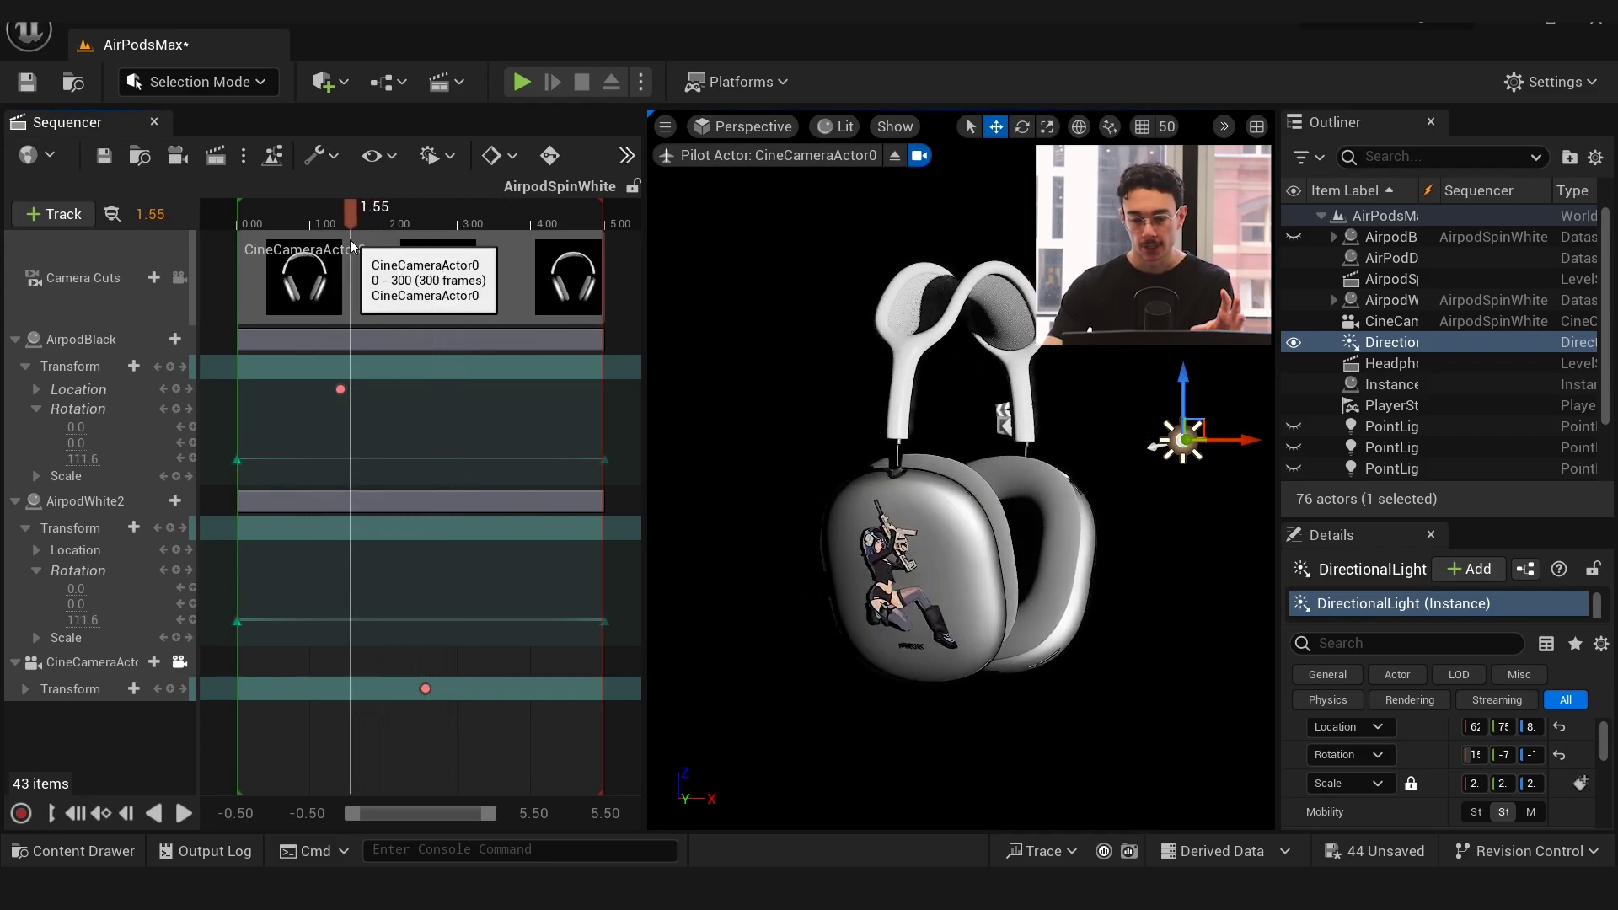
click(1294, 447)
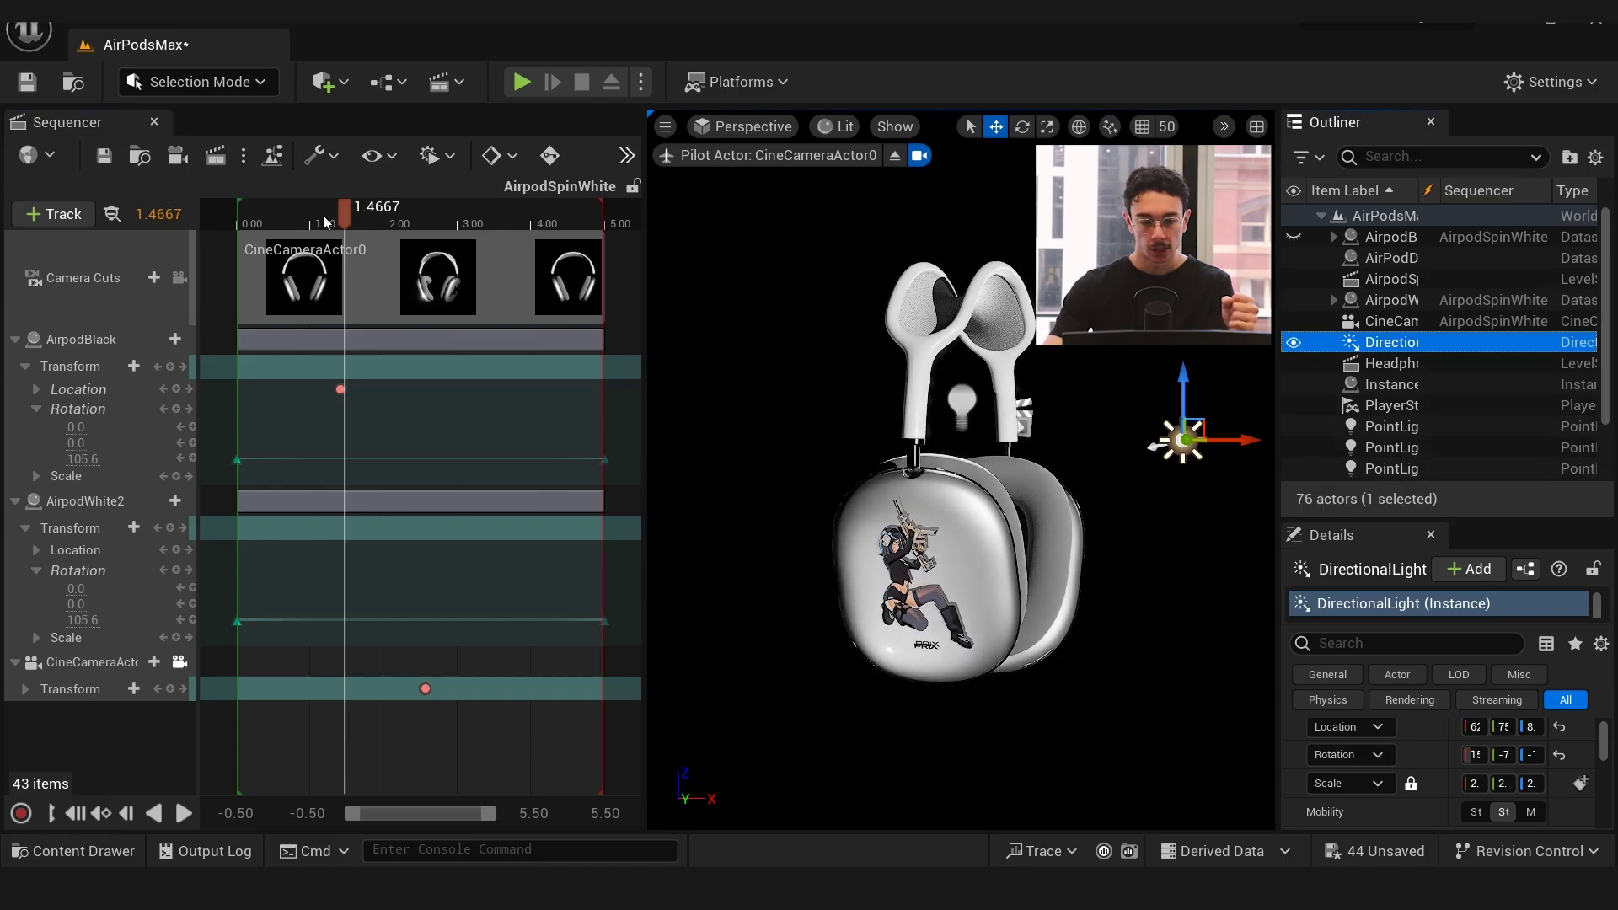
mouse_move(344, 216)
mouse_down()
mouse_move(462, 212)
mouse_move(354, 223)
mouse_up()
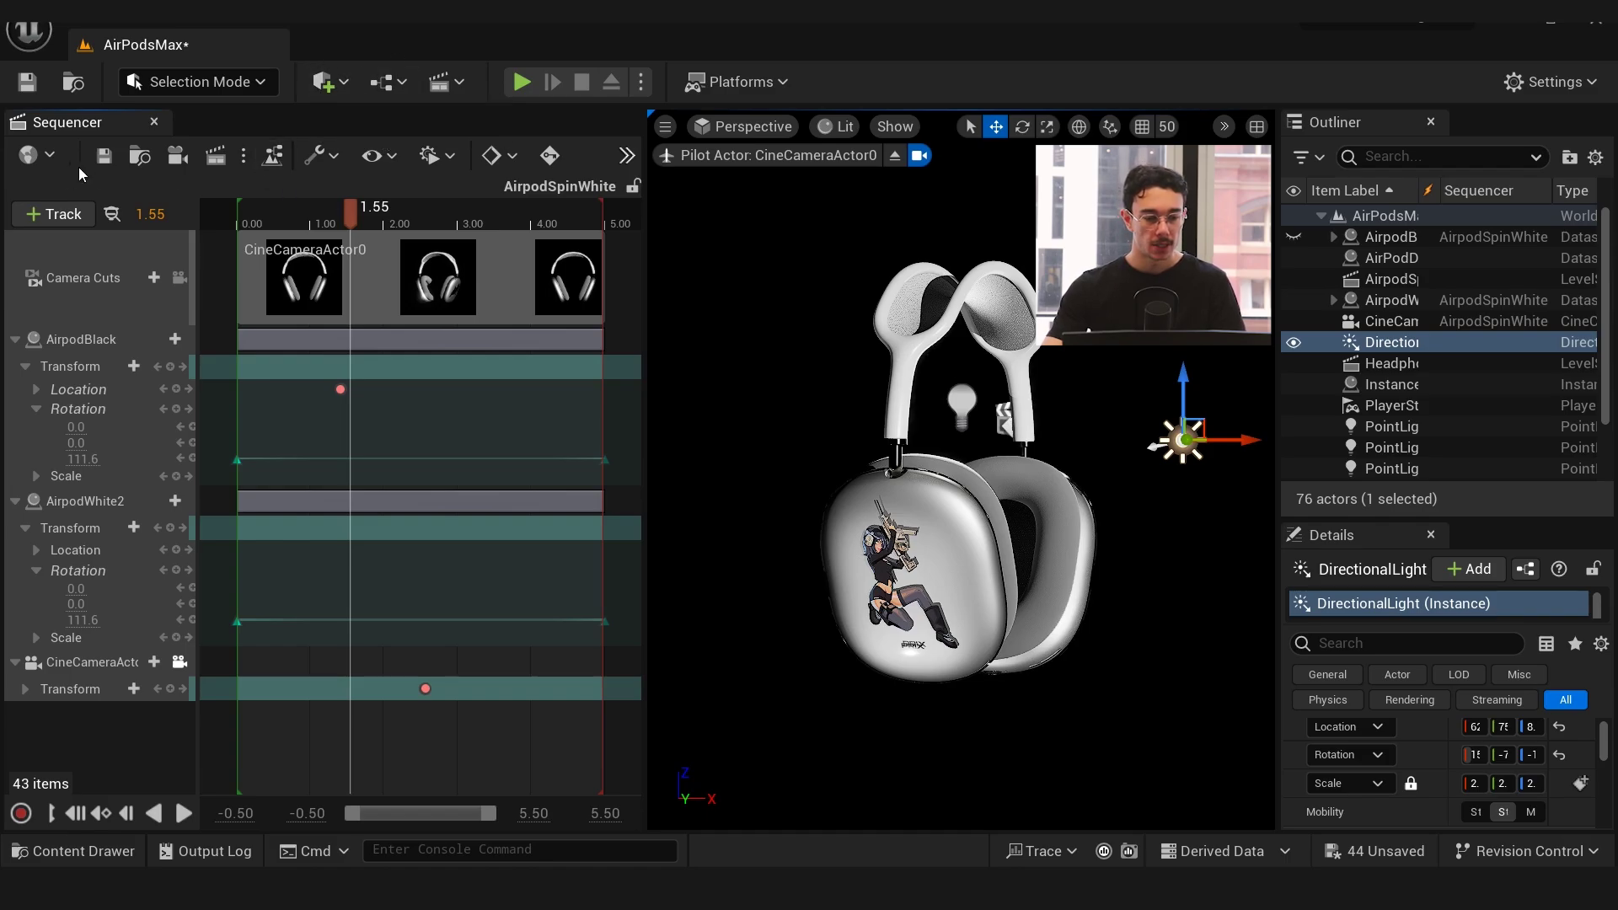
Review the render job's output, anti-aliasing, deferred rendering and PNG alpha settings, and accept them
click(274, 163)
click(560, 422)
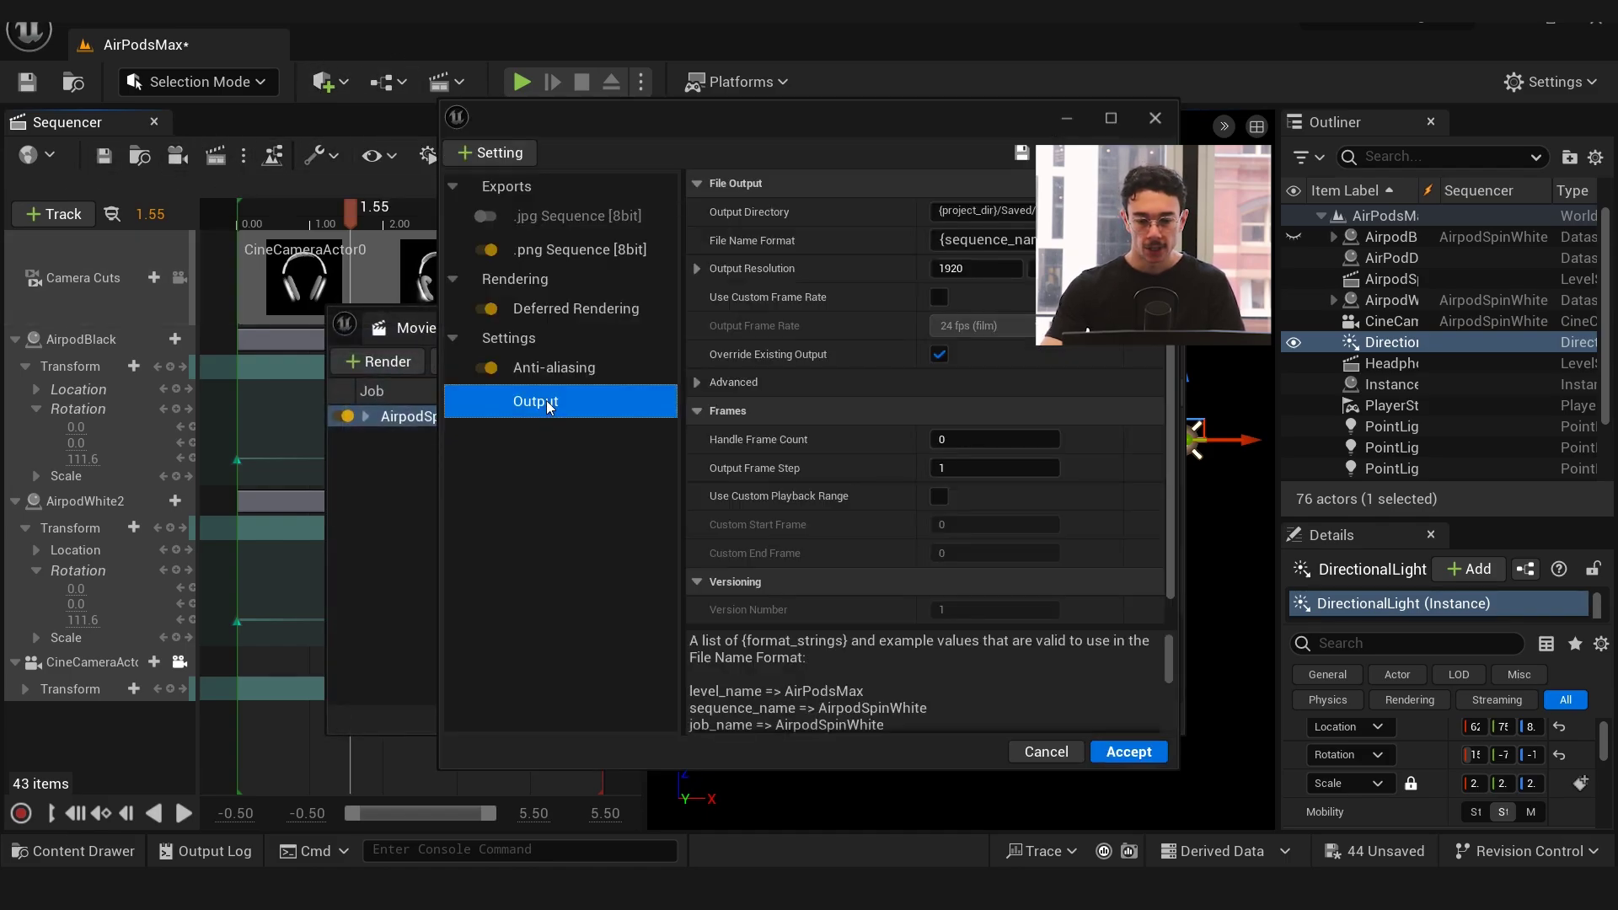
scroll(843, 295, down, 1)
scroll(758, 354, up, 1)
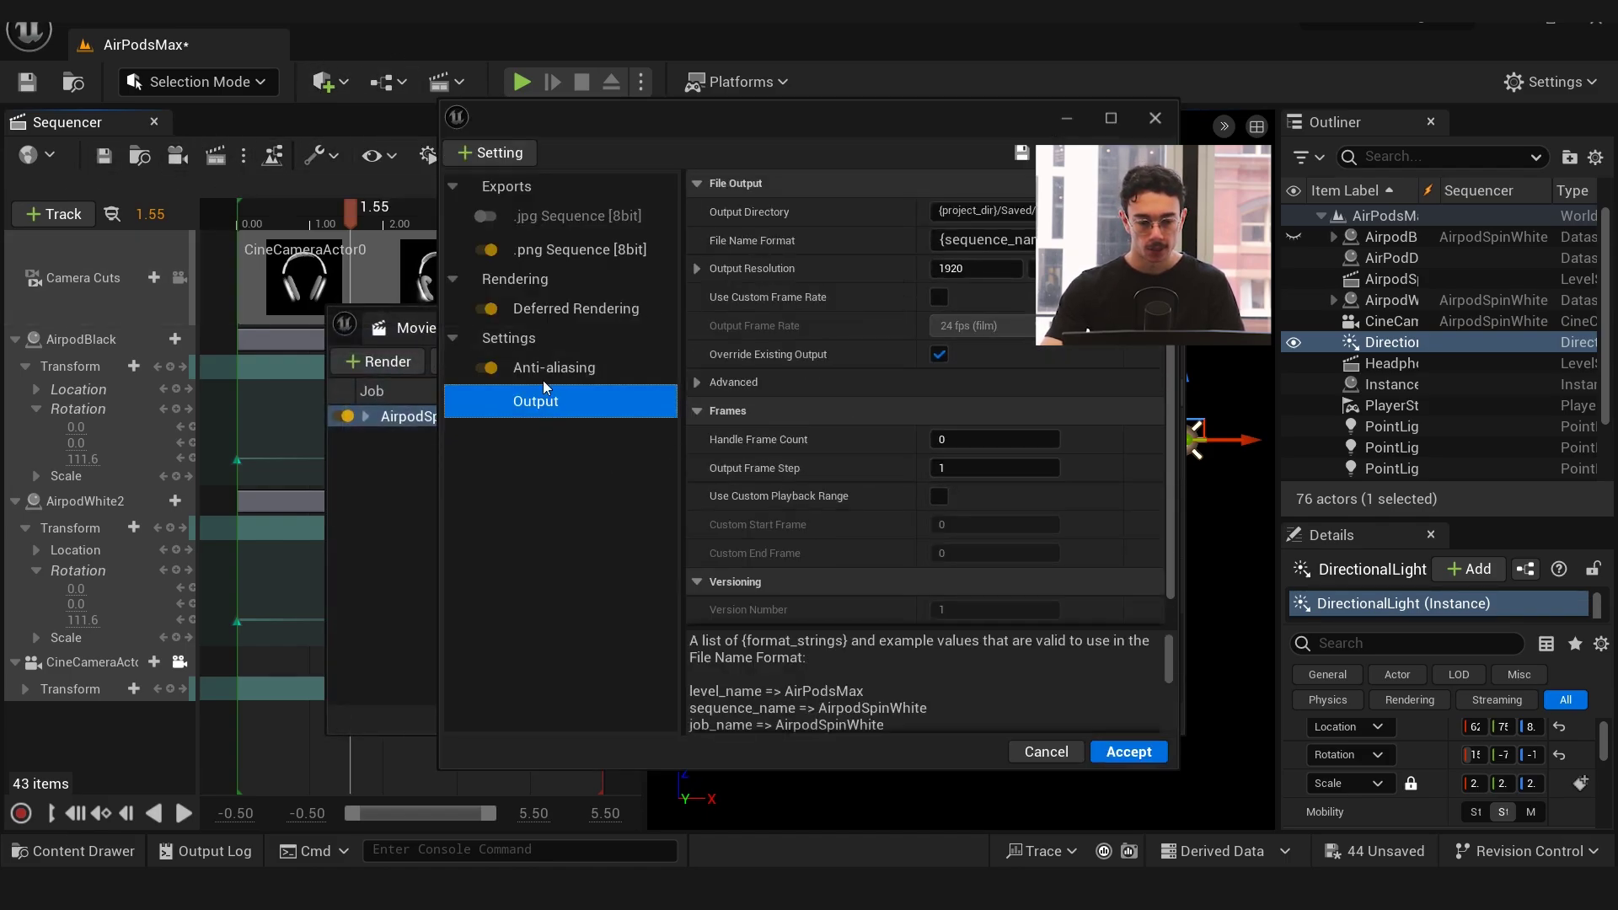
click(552, 368)
click(510, 305)
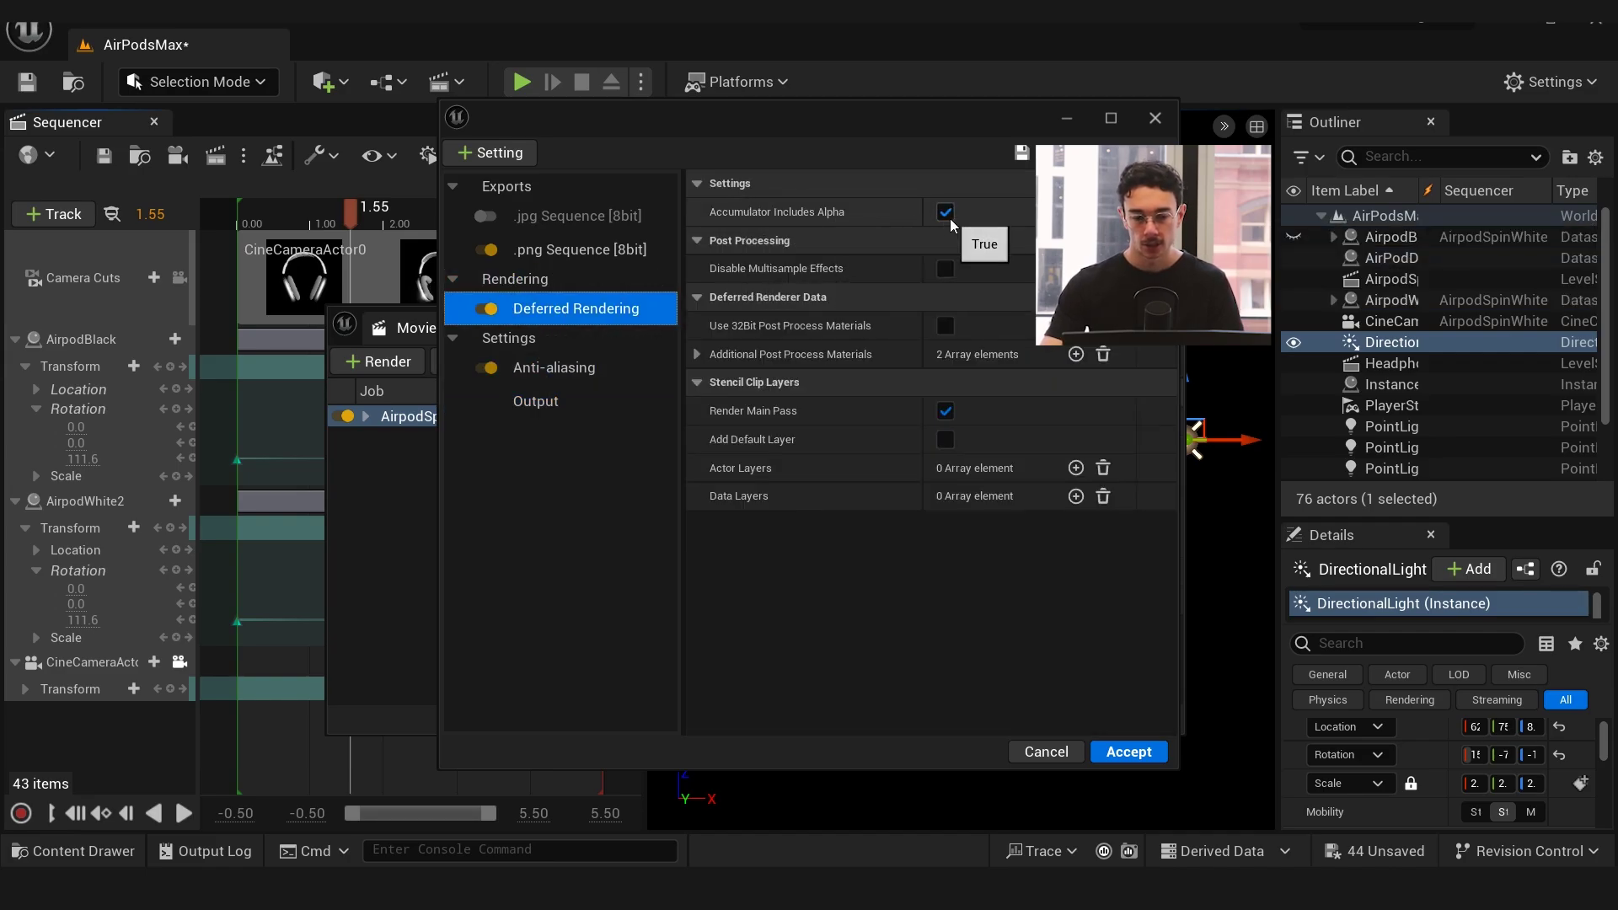
click(554, 249)
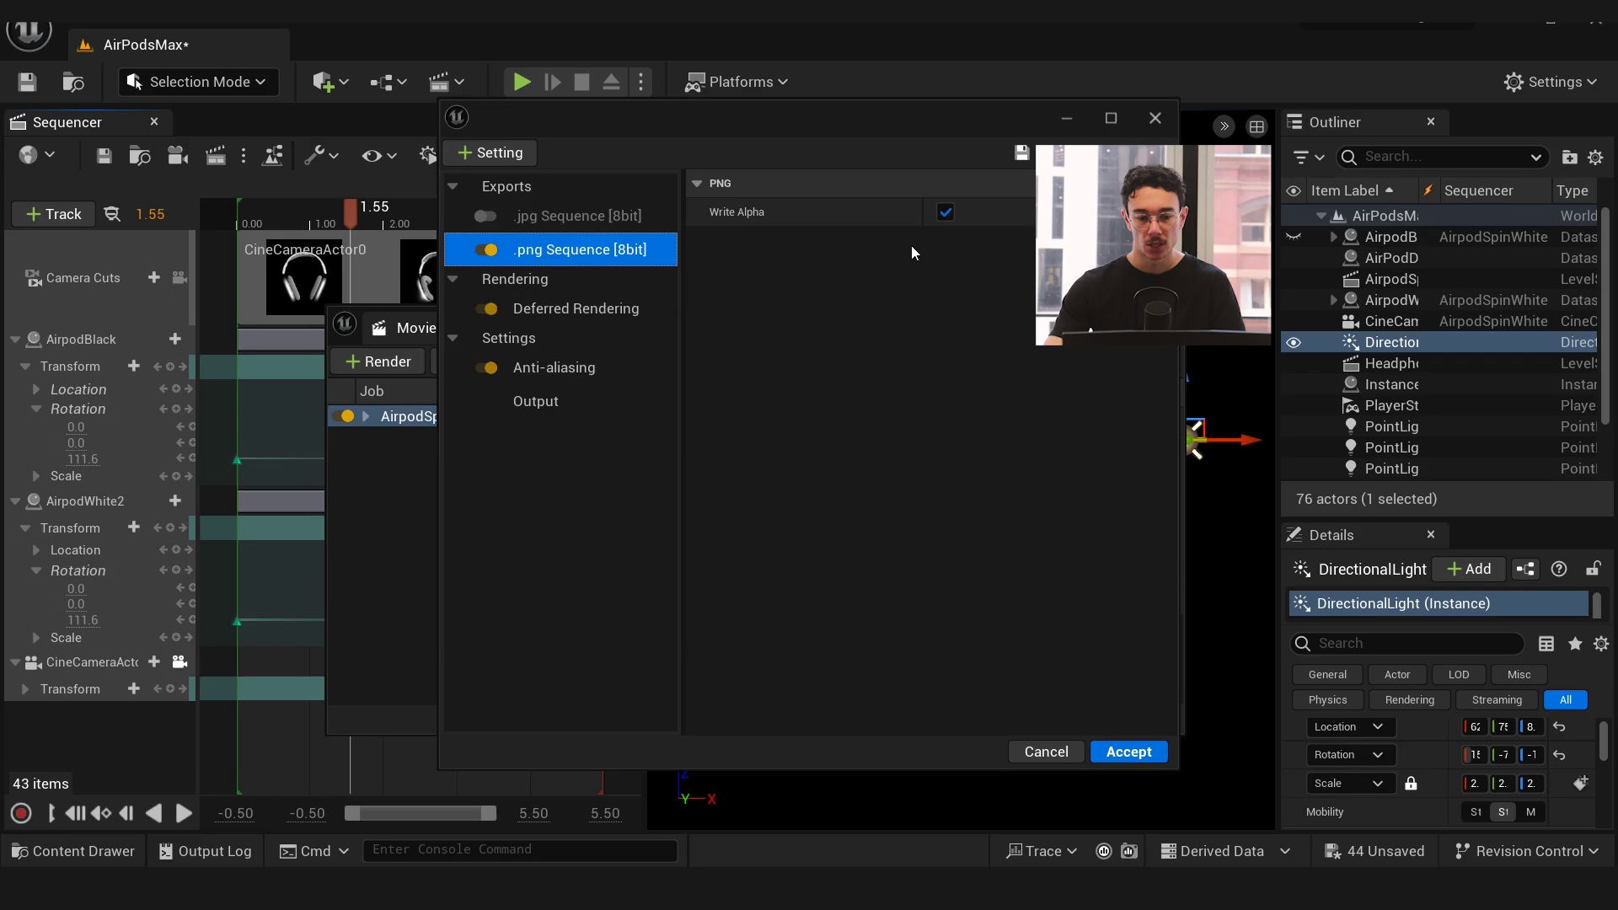
click(1111, 749)
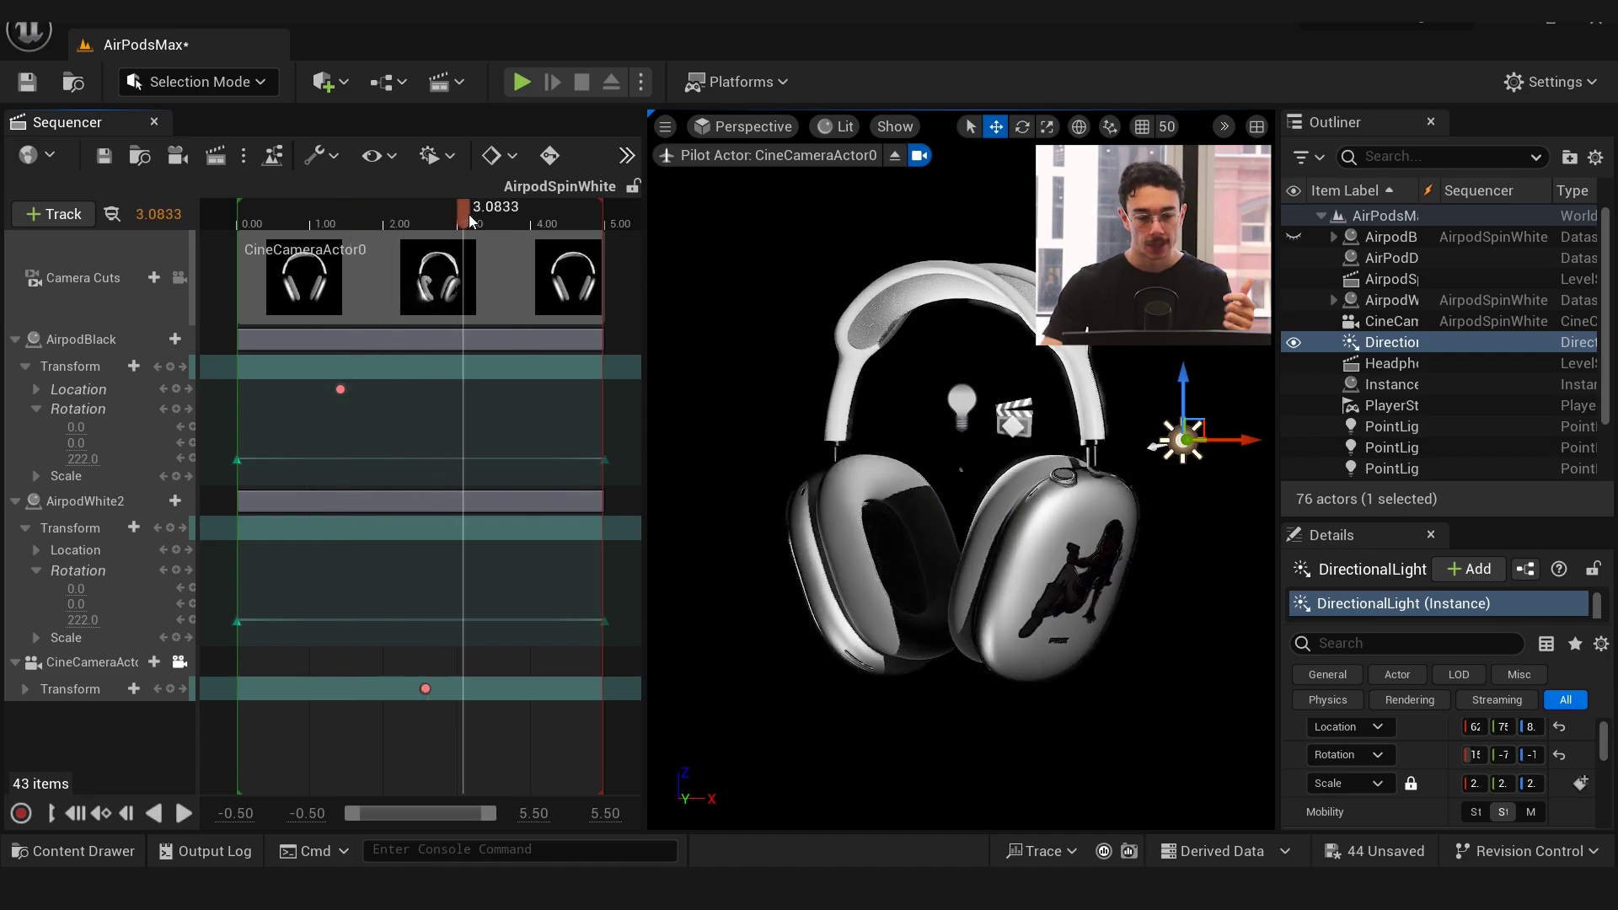
Show the hidden spotlights, toggling the first one to compare its effect on the headphones
scroll(1414, 383, down, 2)
scroll(1399, 371, down, 1)
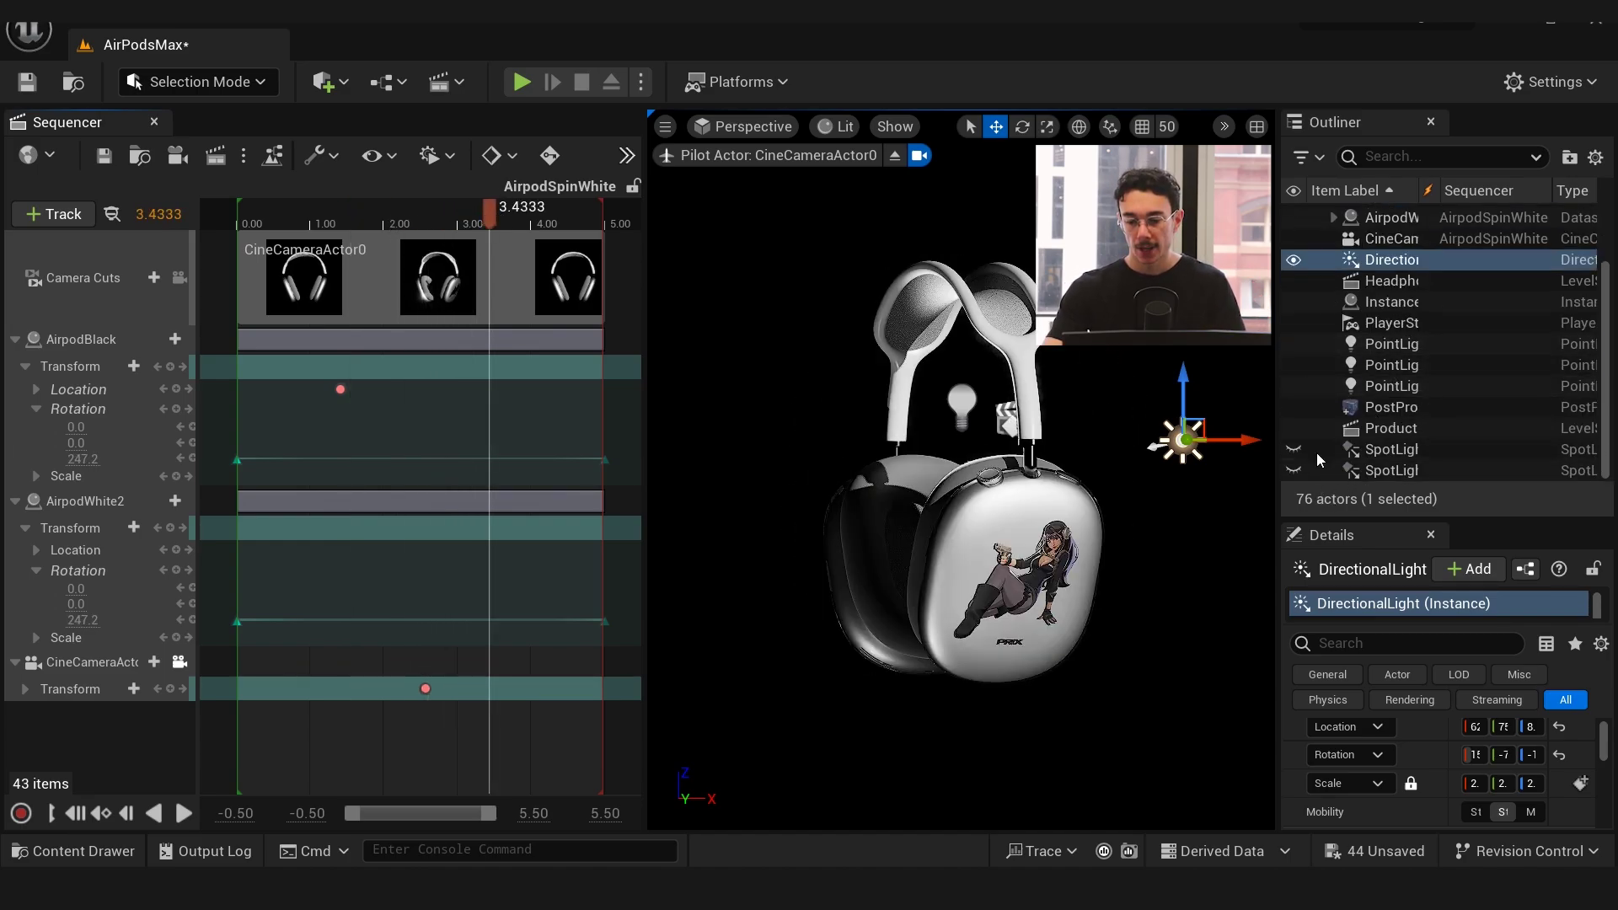
click(1294, 450)
click(1293, 450)
click(1294, 450)
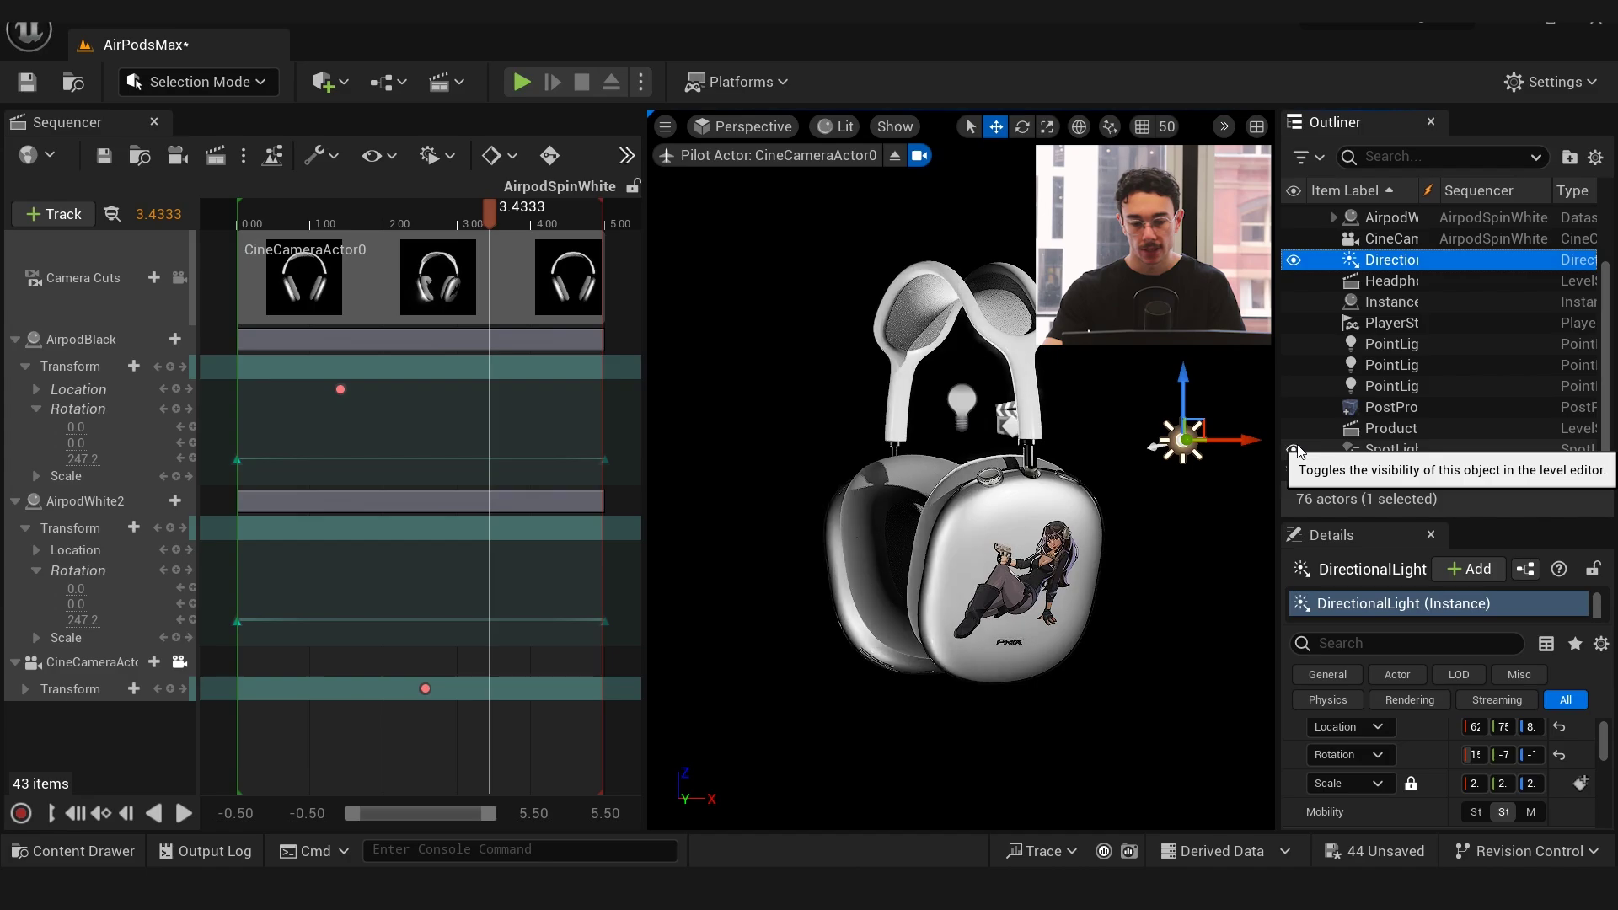
Examine the ear cup graphic around 0.77 seconds under the added lights, clear its selection, and scrub nearer the start
drag(504, 219, 292, 232)
click(1048, 552)
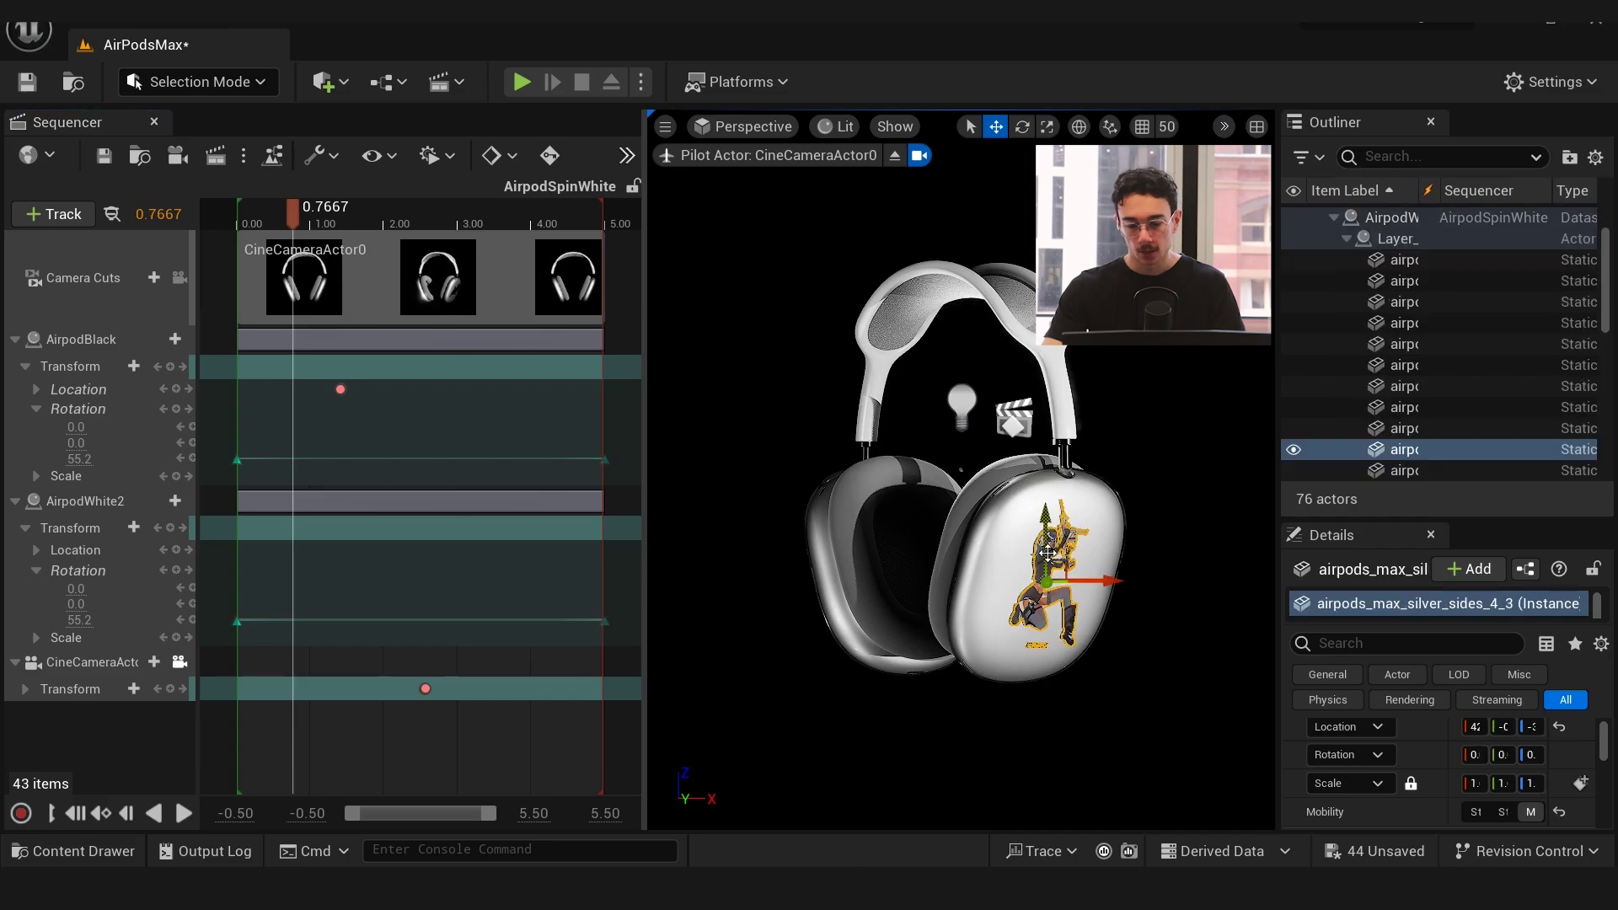
key(Escape)
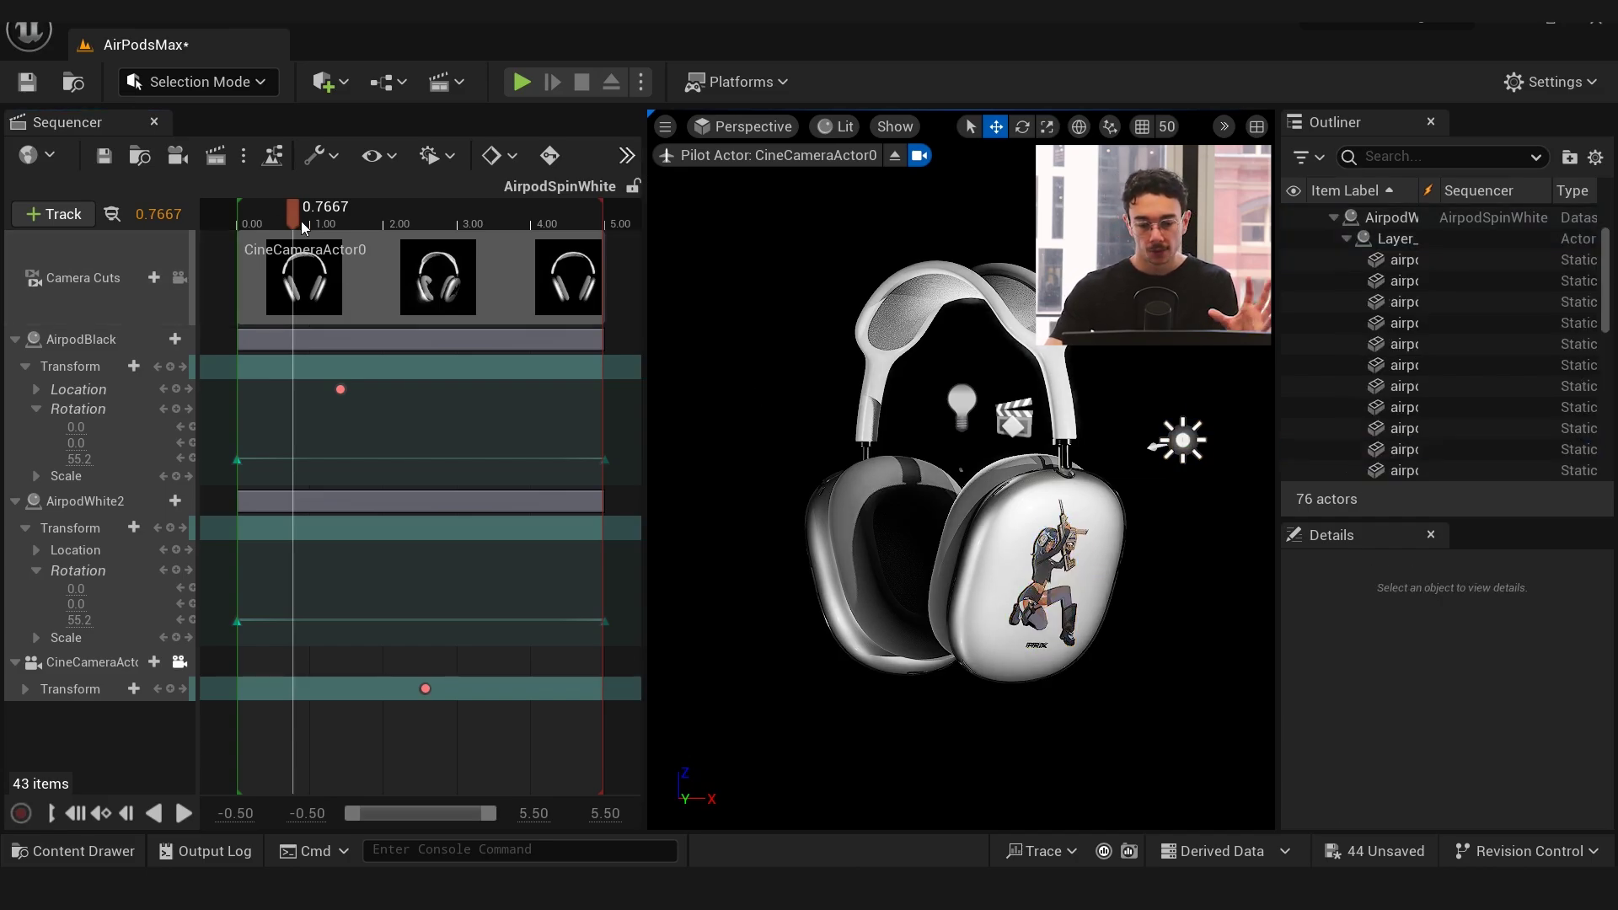
drag(297, 228, 274, 236)
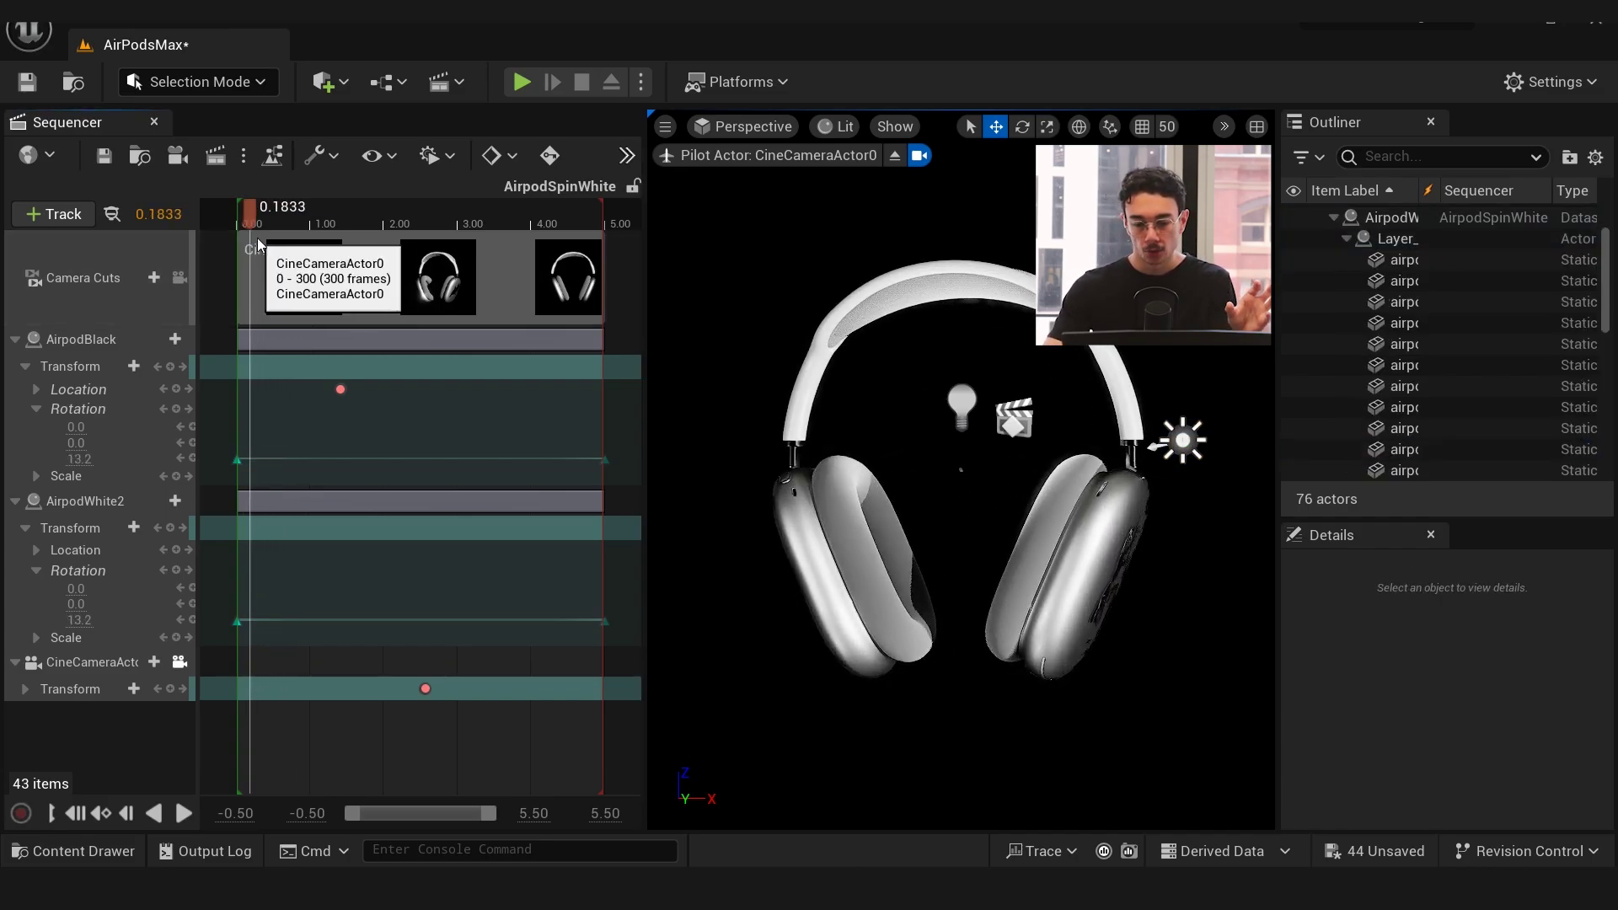
Compare the ear cup graphic with SpotLight2Whitenew off and on between 0.52 and 0.68 seconds, leaving the light on
scroll(1414, 382, down, 3)
scroll(1414, 382, down, 5)
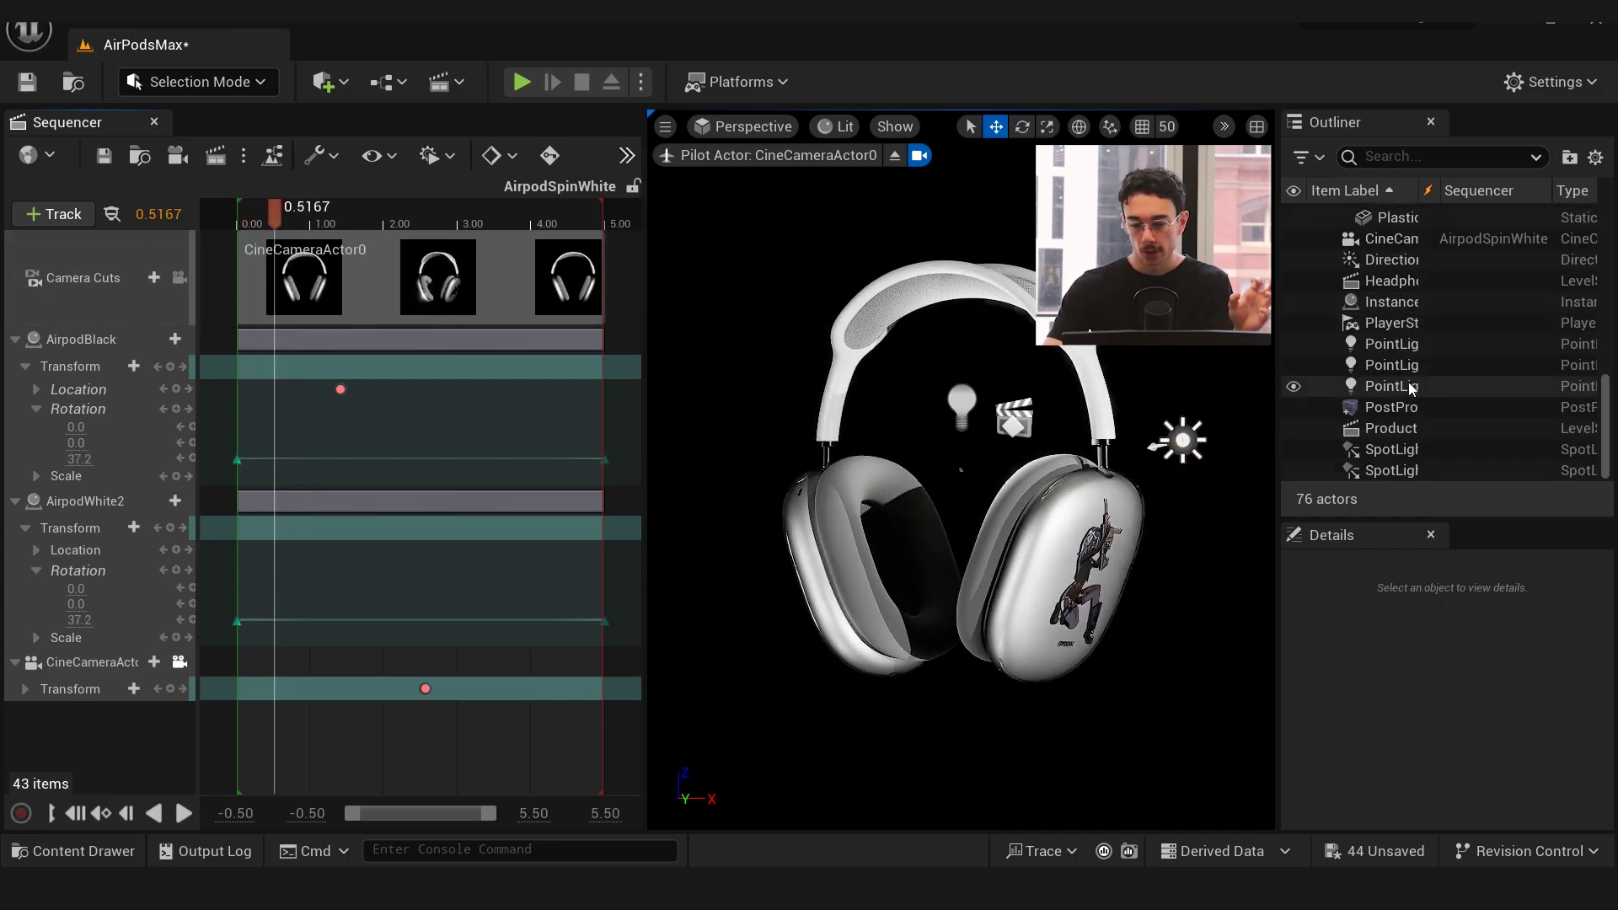
click(1293, 470)
click(1294, 470)
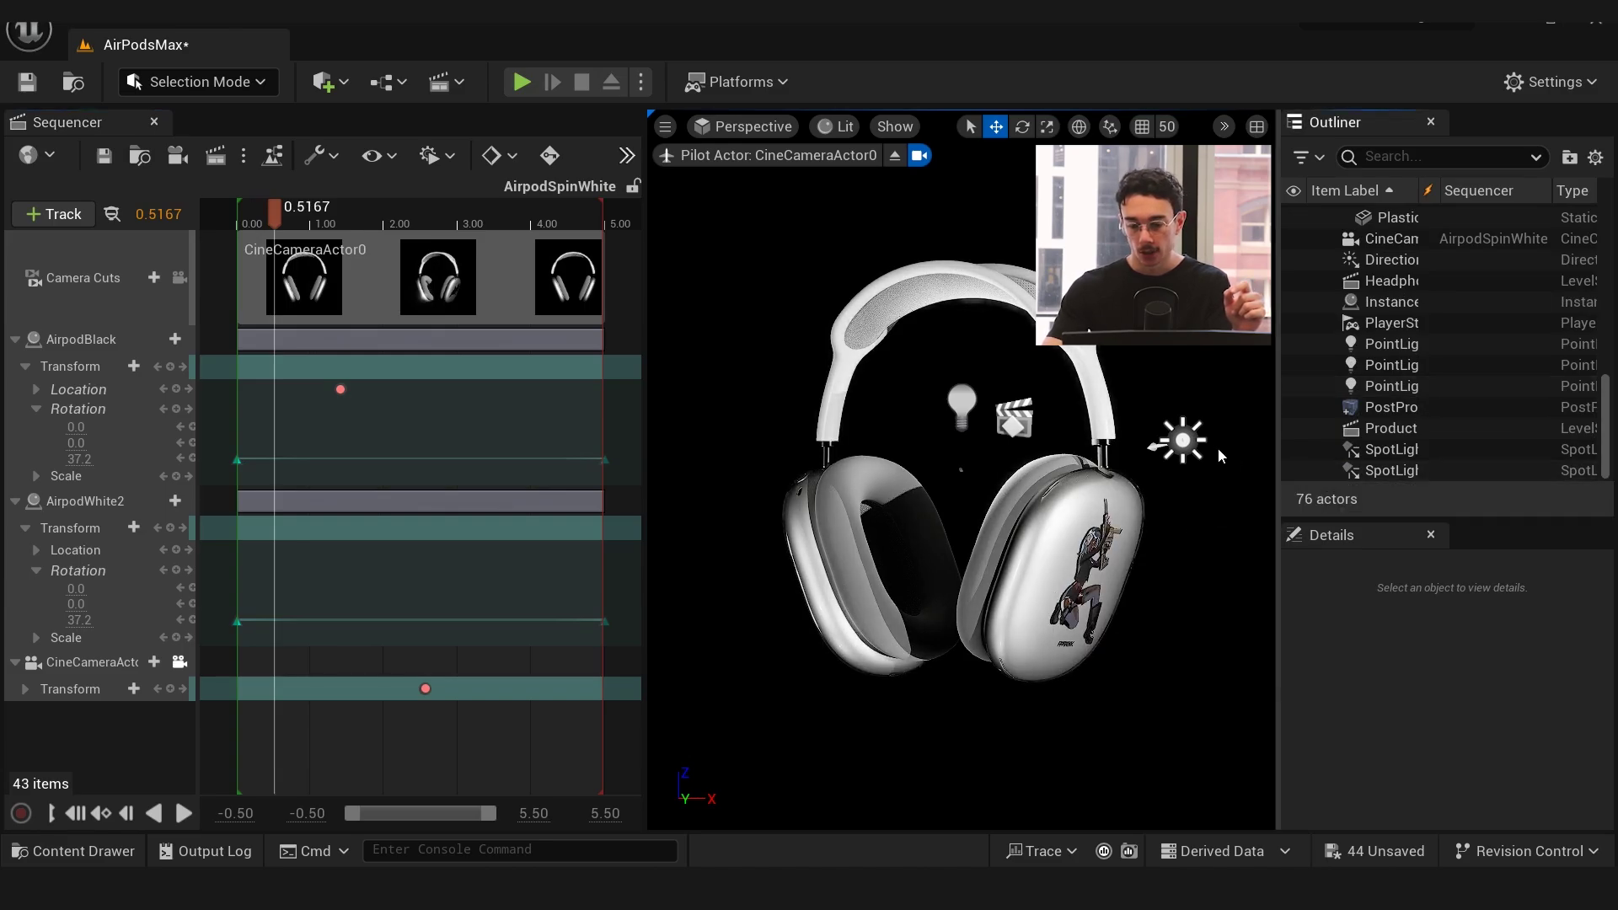
click(1307, 473)
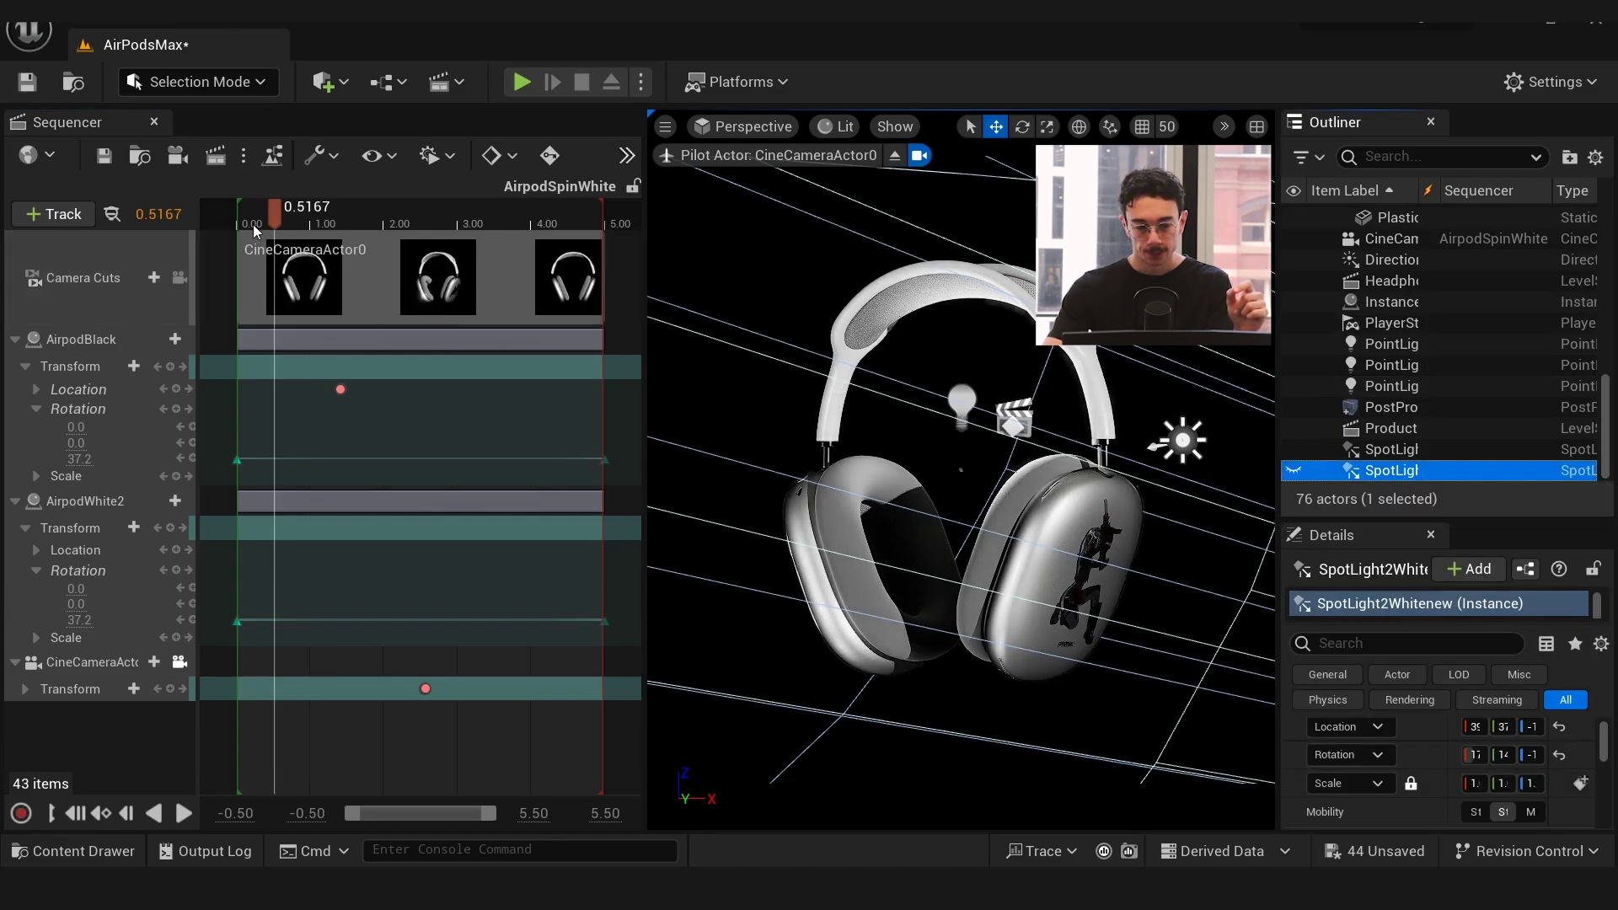
drag(253, 224, 287, 221)
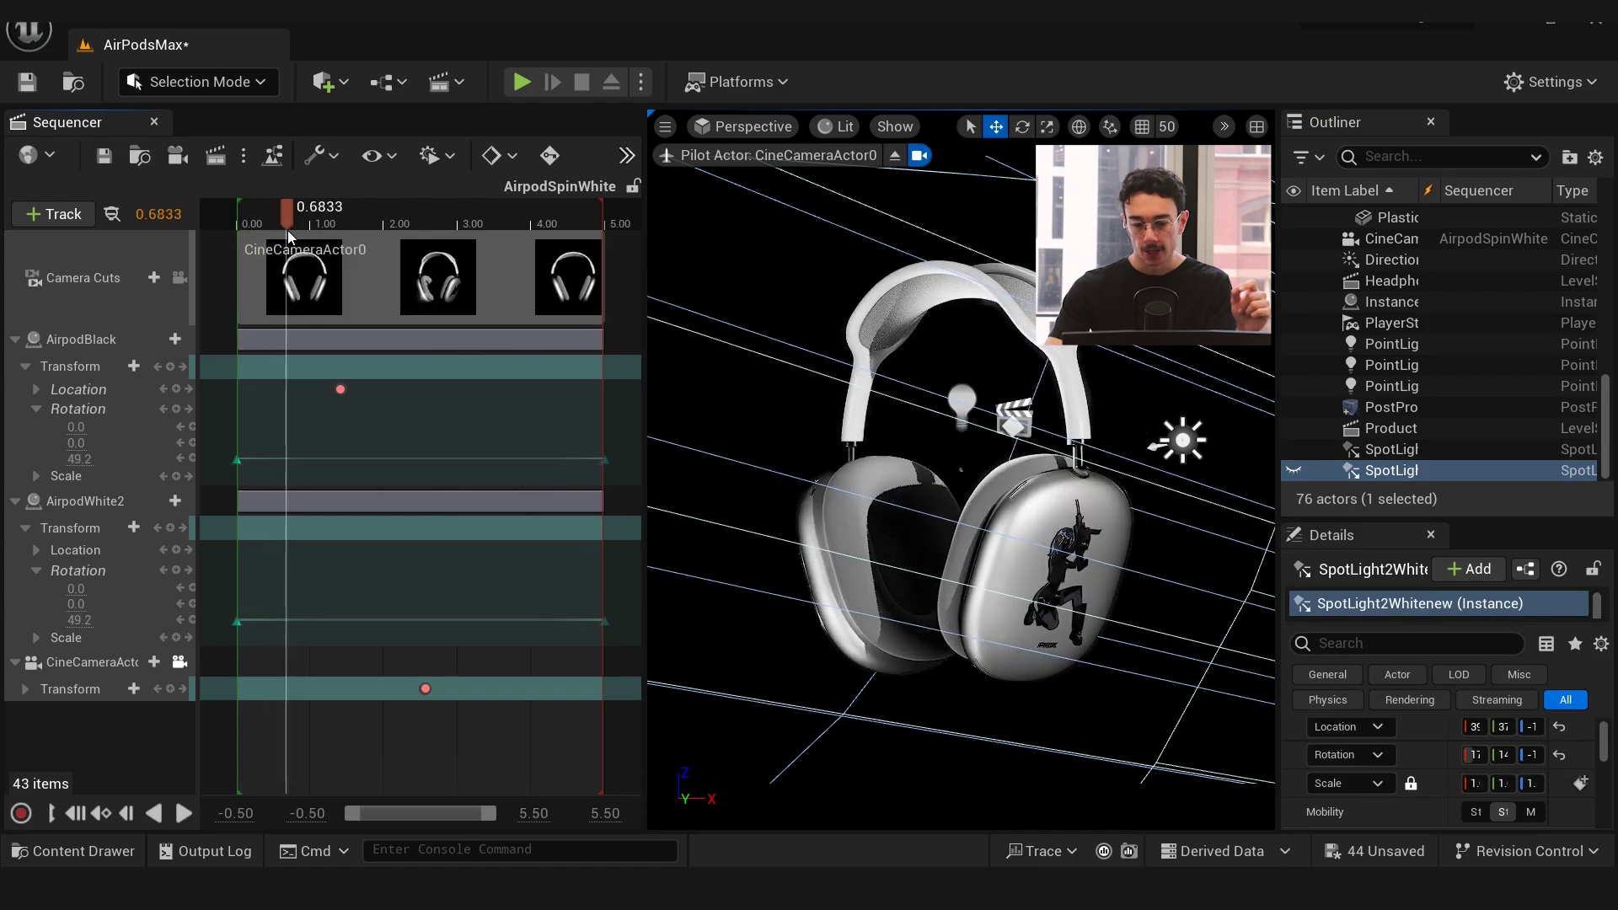
click(1296, 476)
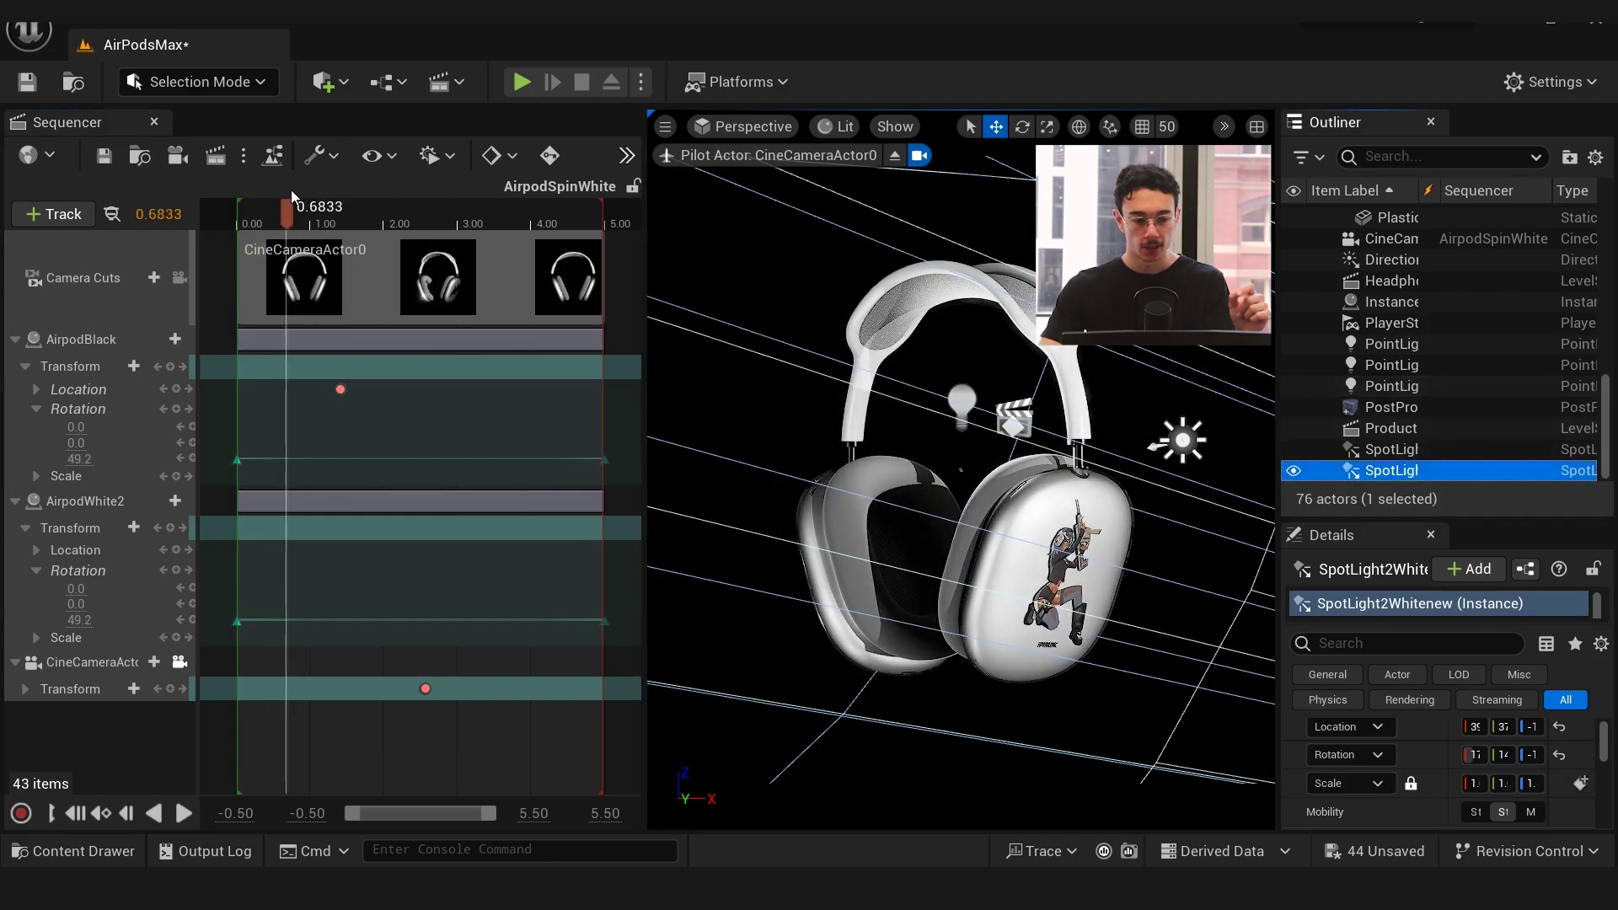
At about 4.18 seconds, select the other ear cup's graphic and open its BannerEsder_Inst material and the parent BannerEsder material
drag(277, 222, 544, 246)
click(903, 560)
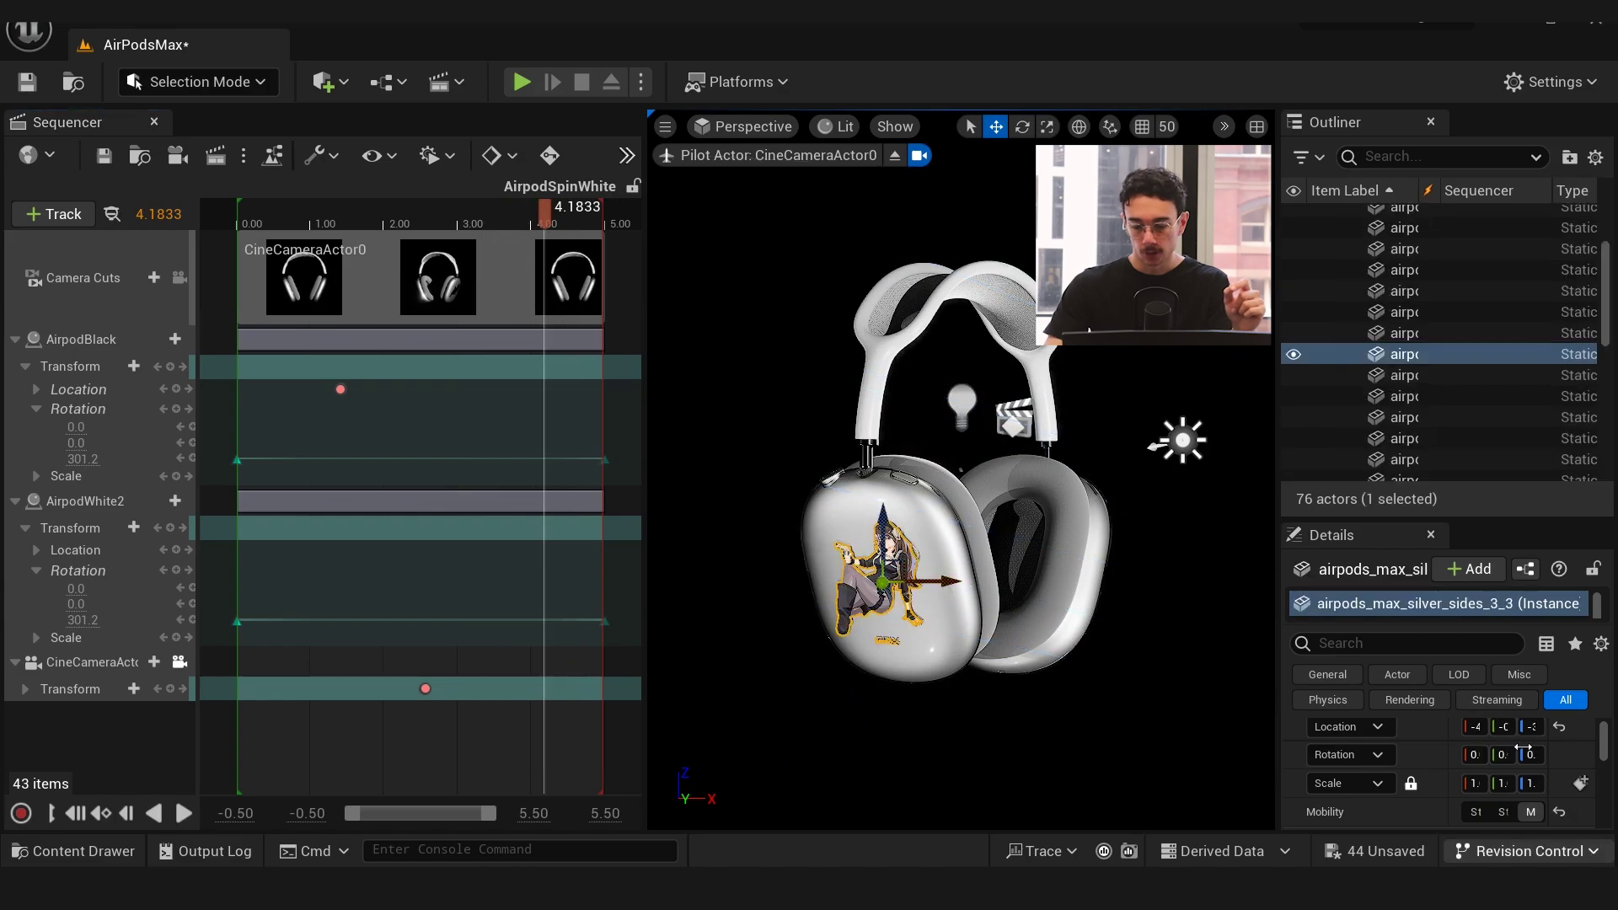
scroll(1433, 759, down, 5)
double_click(1487, 768)
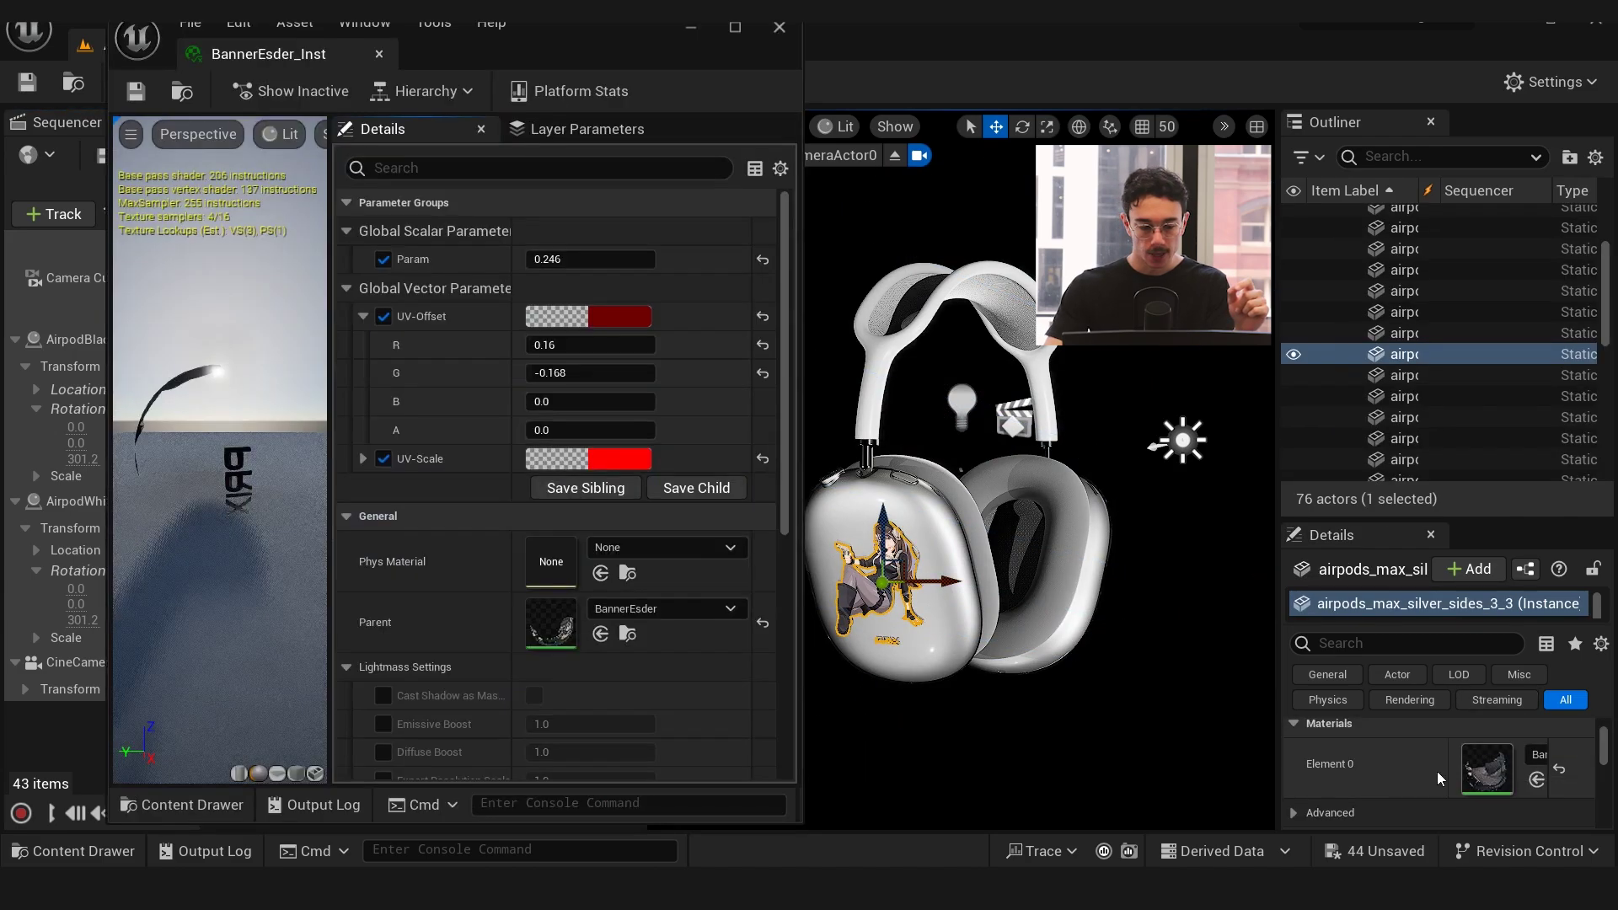
double_click(567, 641)
Check the material domain and blend mode options of BannerEsder, and close the material editor
click(278, 715)
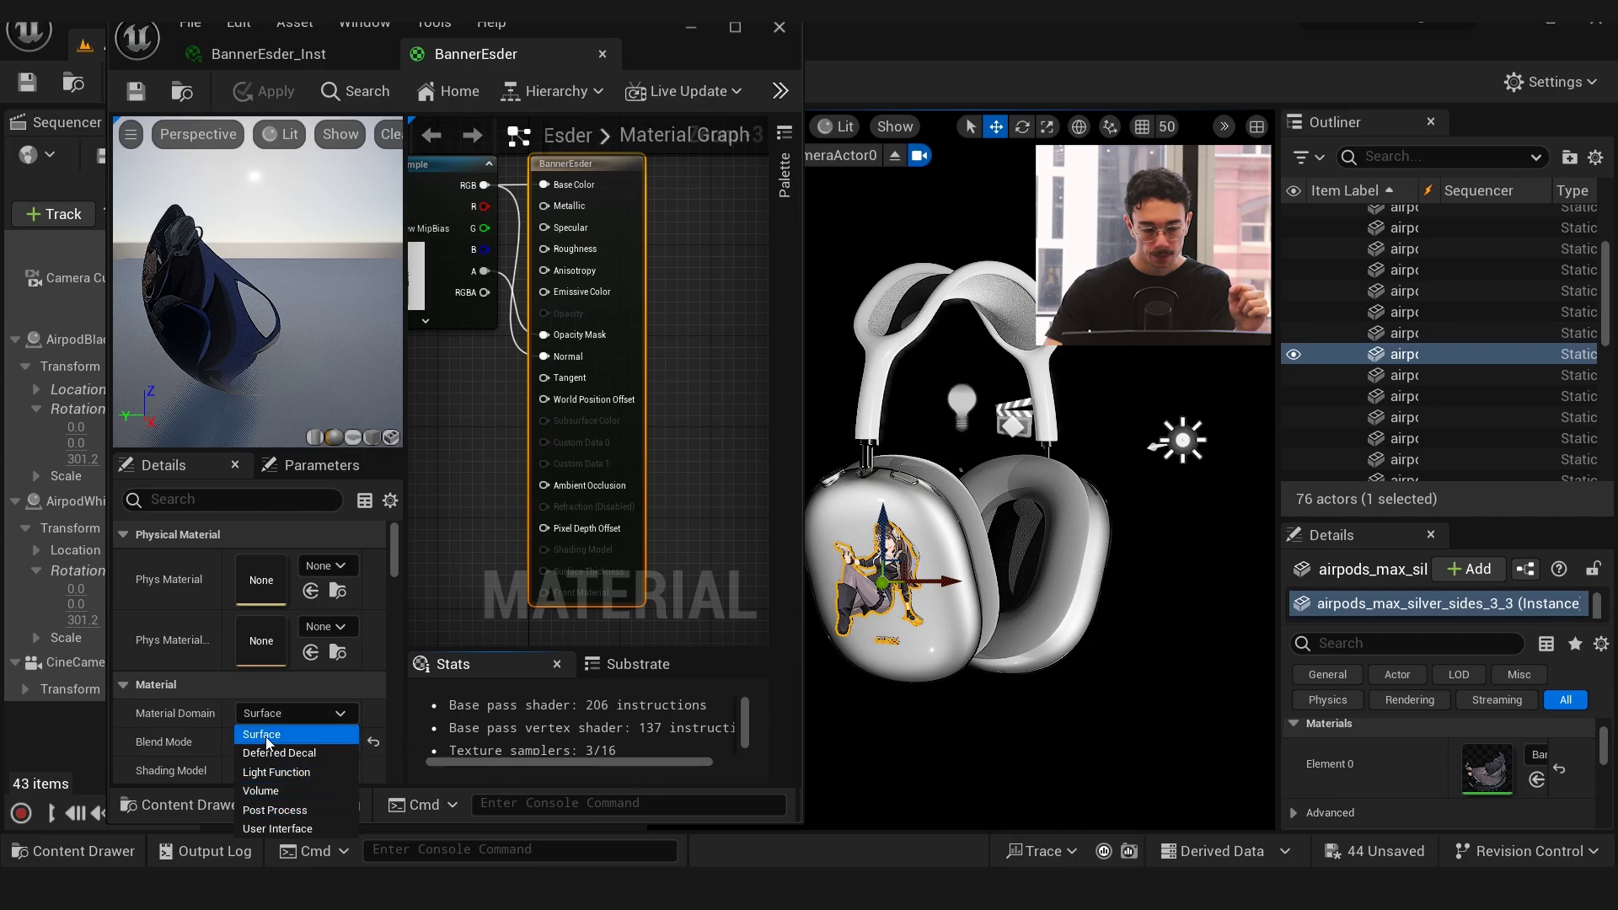
click(275, 715)
click(282, 746)
click(273, 772)
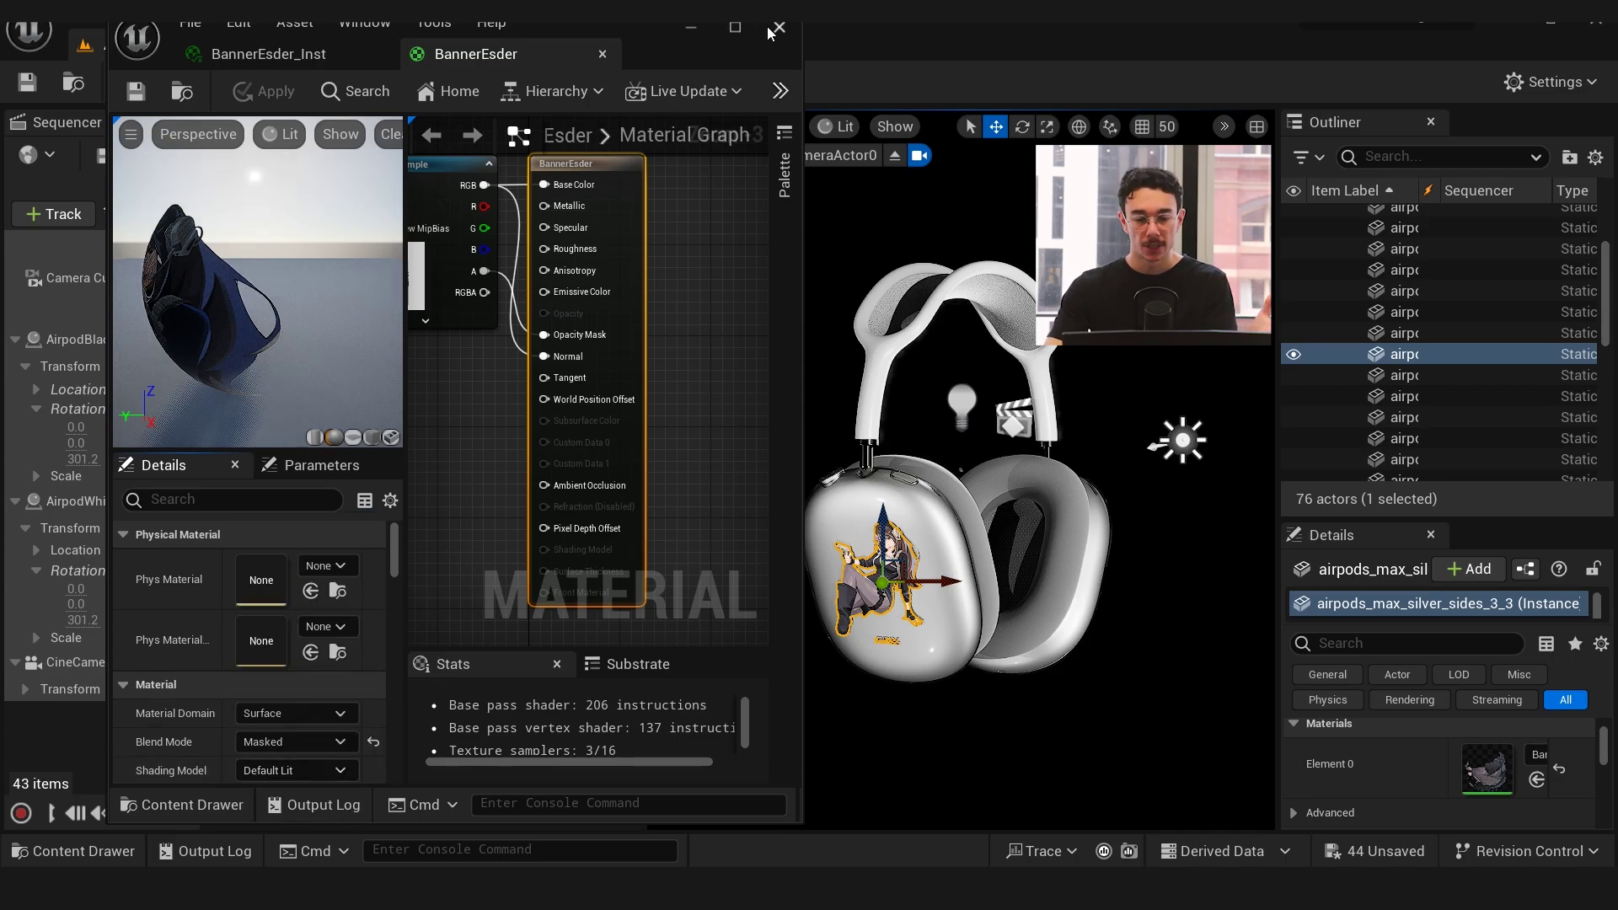
click(777, 28)
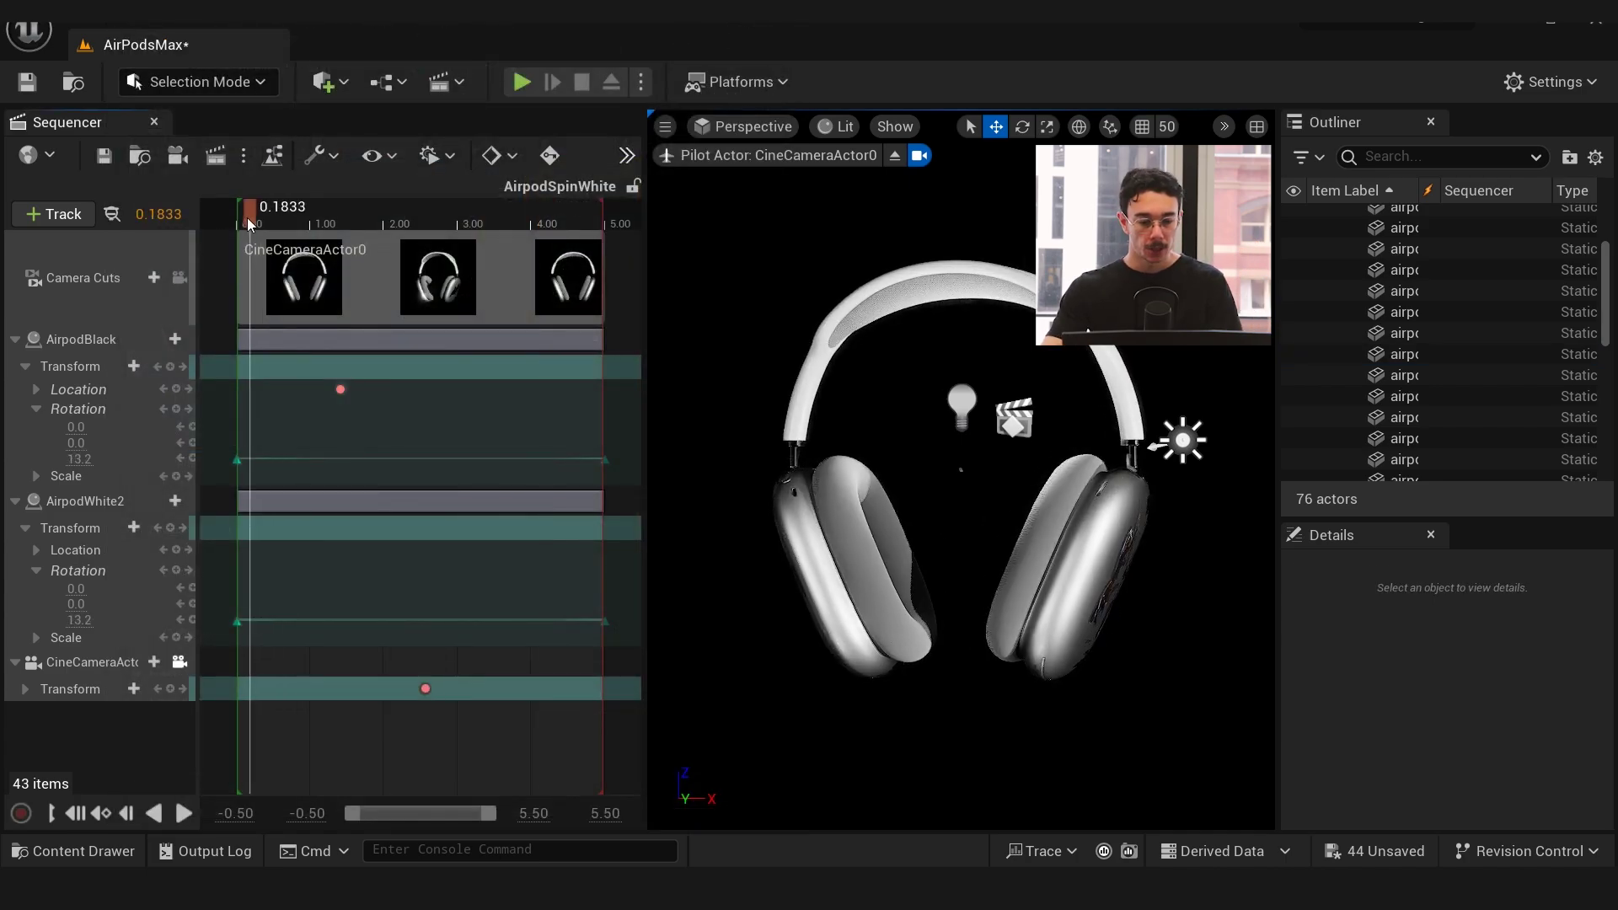
Play the AirpodSpinWhite animation and scrub it around 1.43 seconds to review the white headphones' spin
key(space)
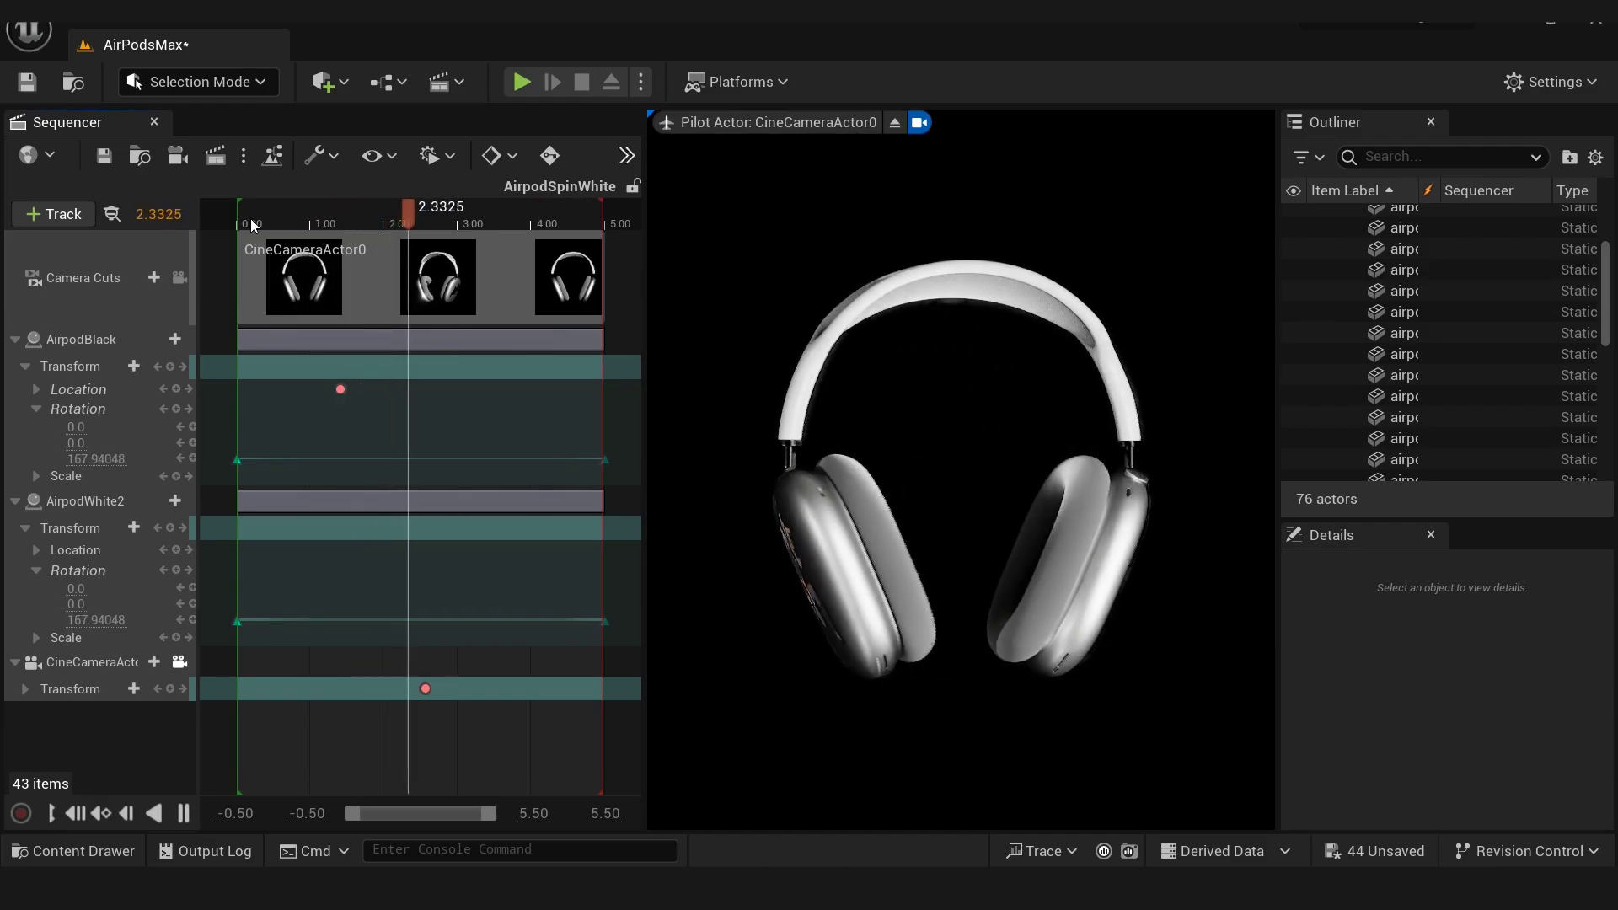
drag(340, 215, 327, 214)
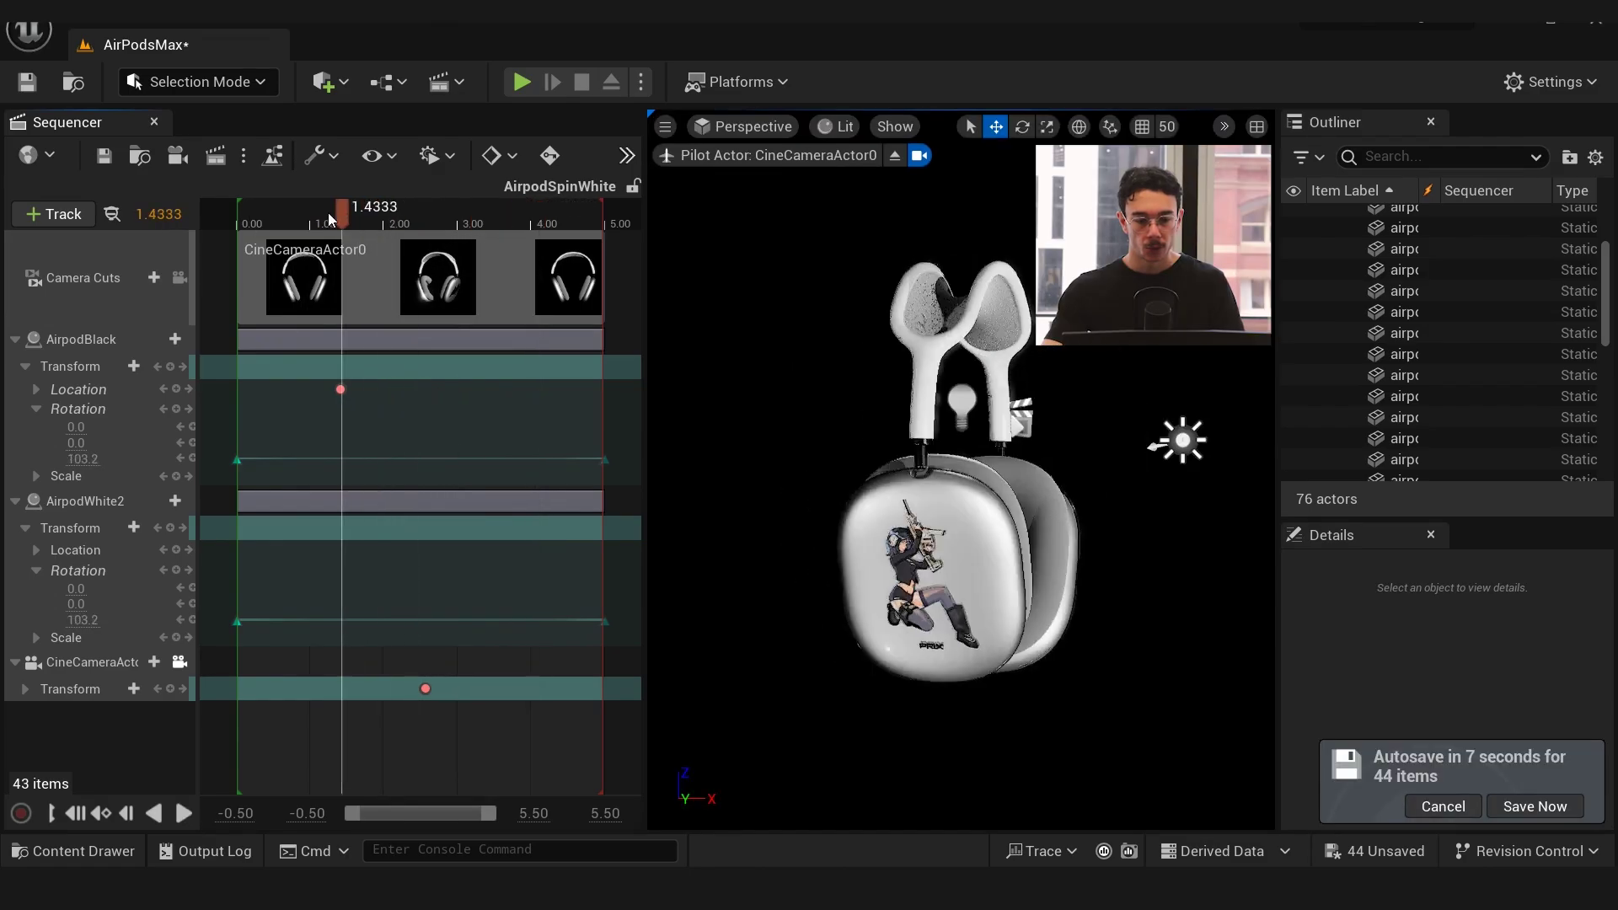
key(space)
key(space)
Open the AirpodSpinBlack level sequence and review the black headphones' spin by scrubbing and playing it
key(ctrl+space)
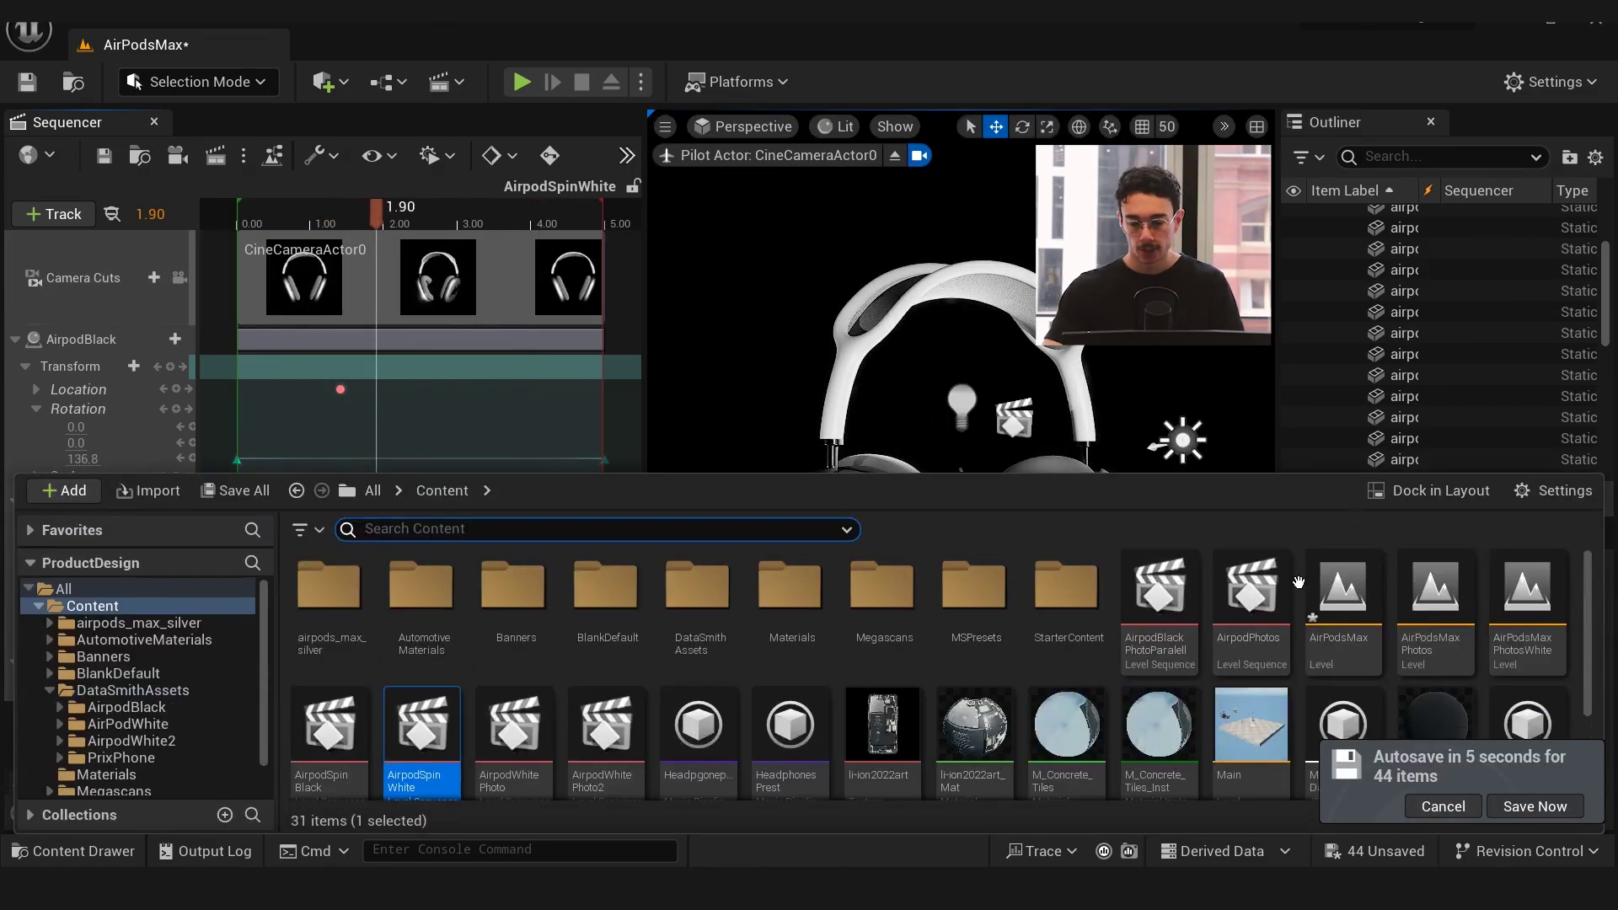
double_click(329, 743)
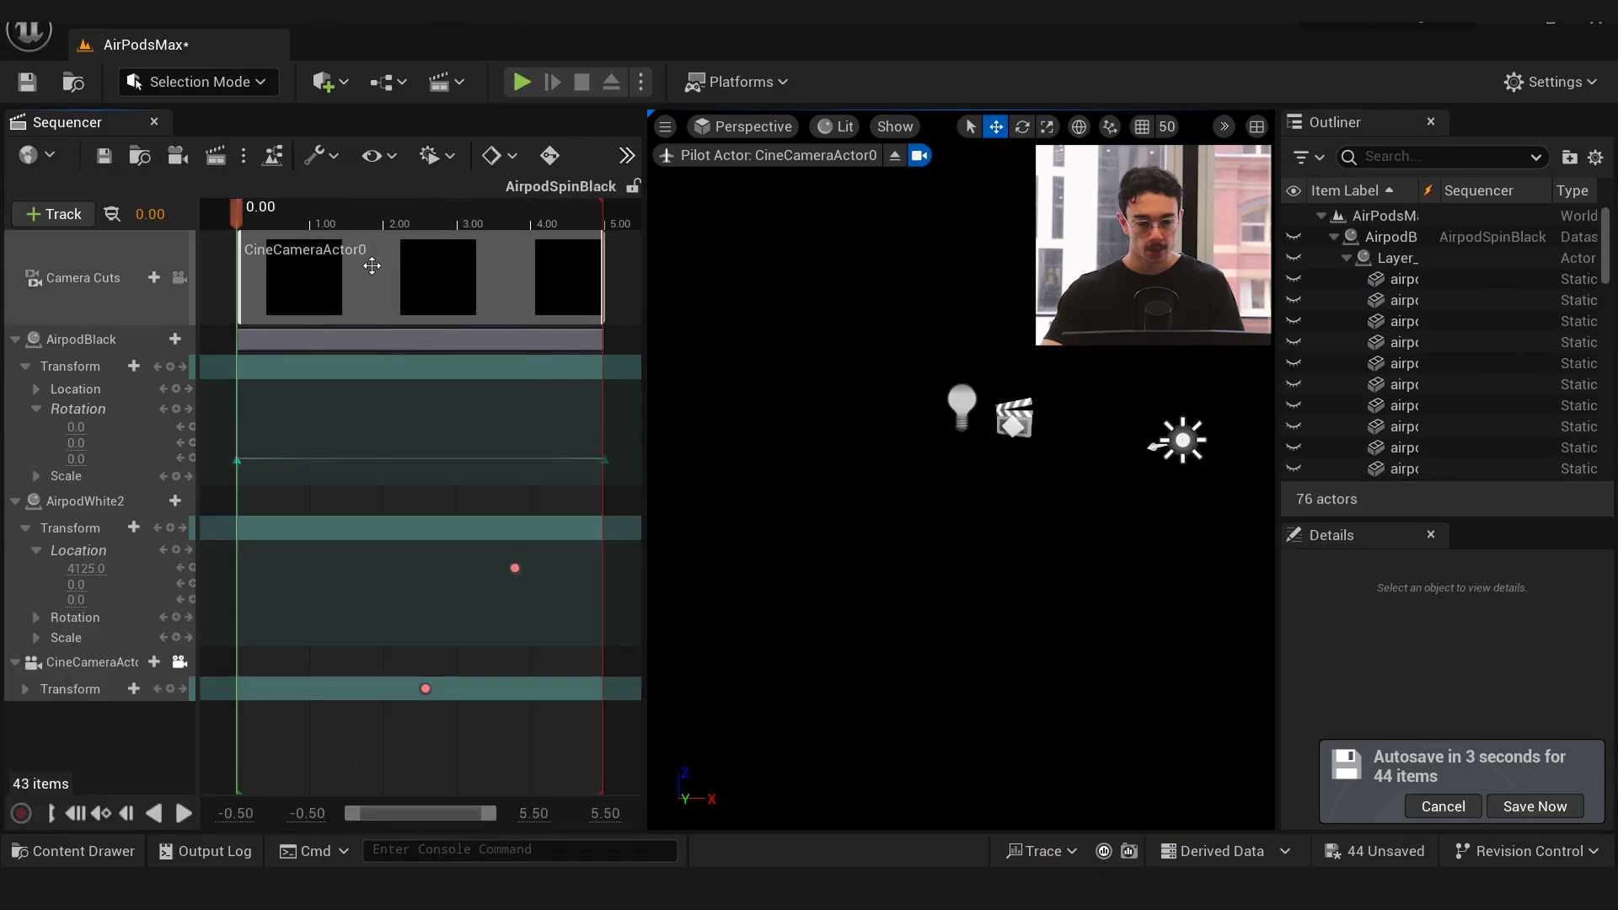
mouse_move(275, 212)
mouse_down()
mouse_move(374, 202)
mouse_move(279, 228)
mouse_up()
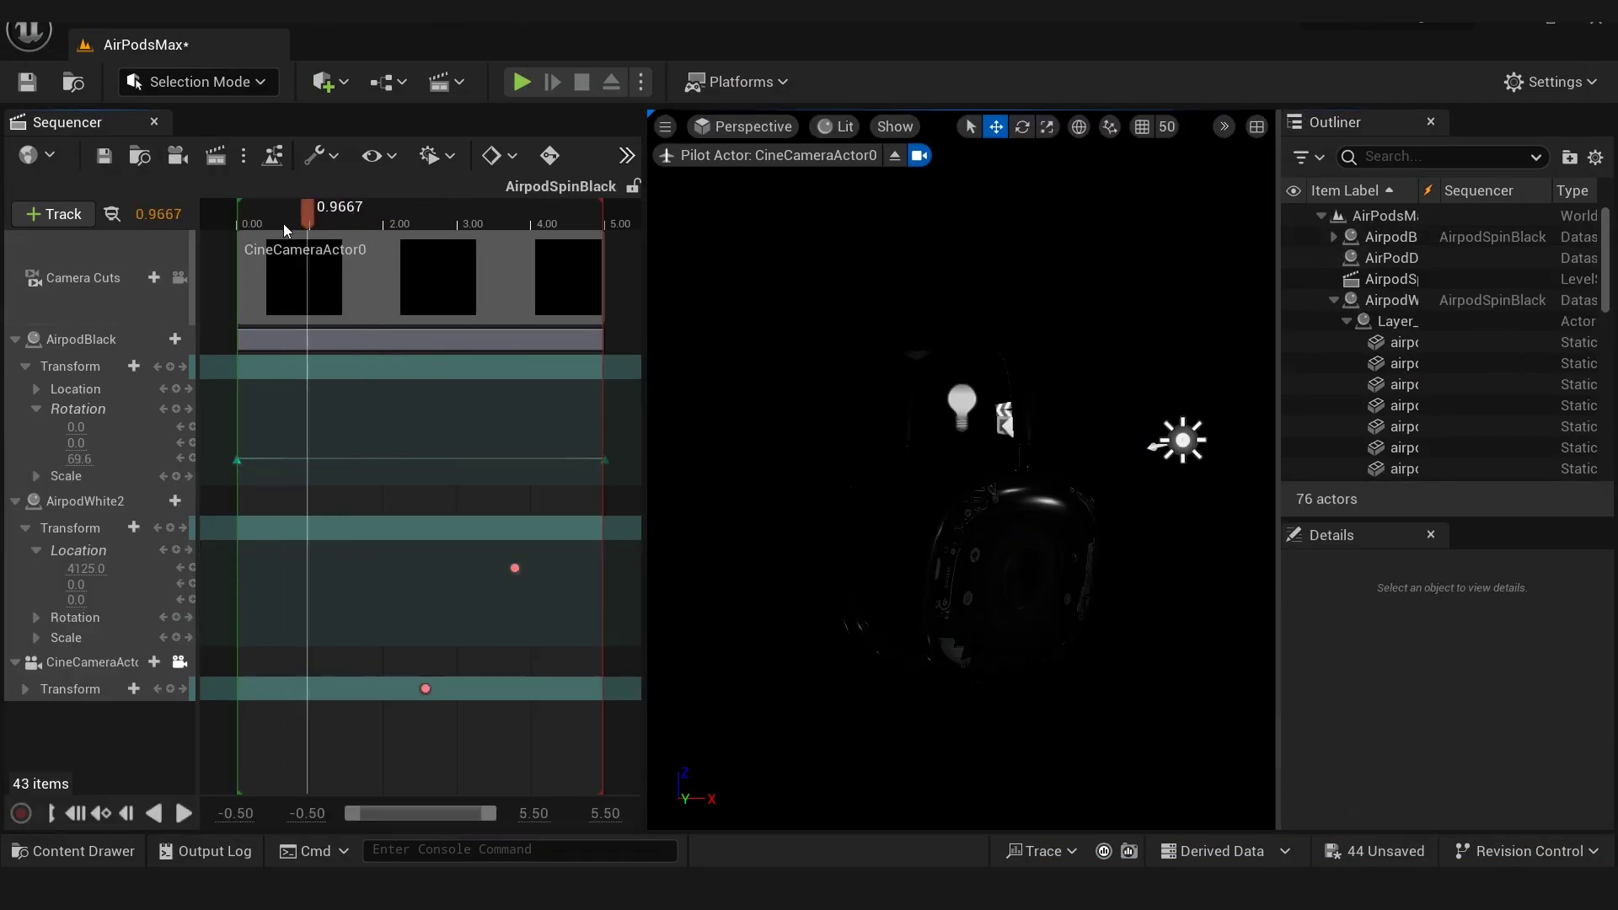
key(space)
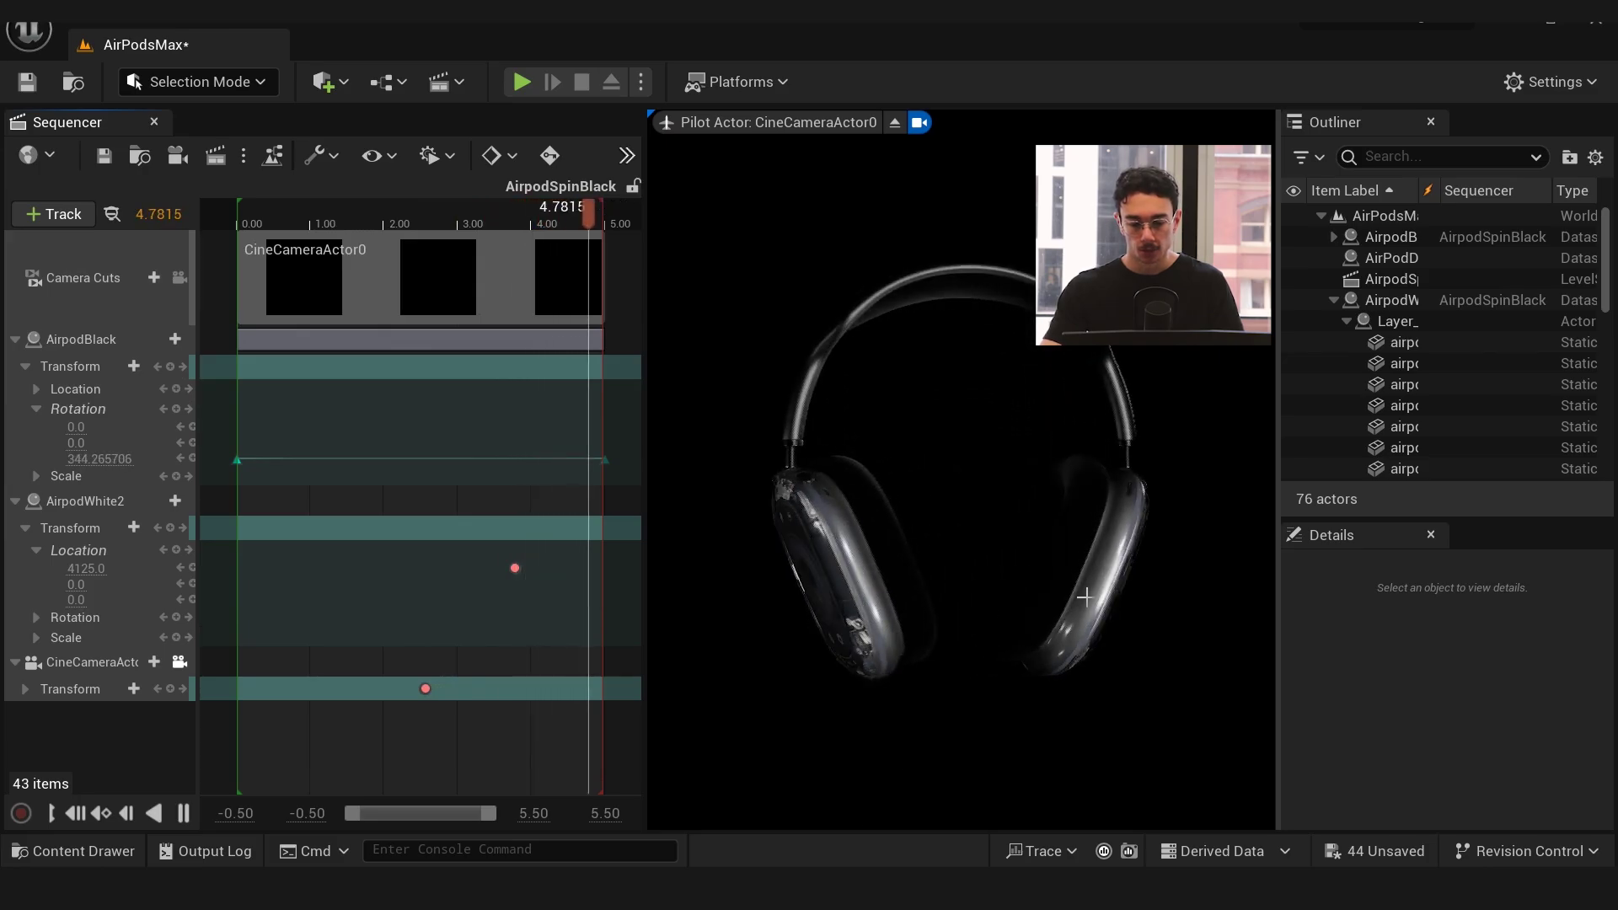
drag(358, 214, 460, 214)
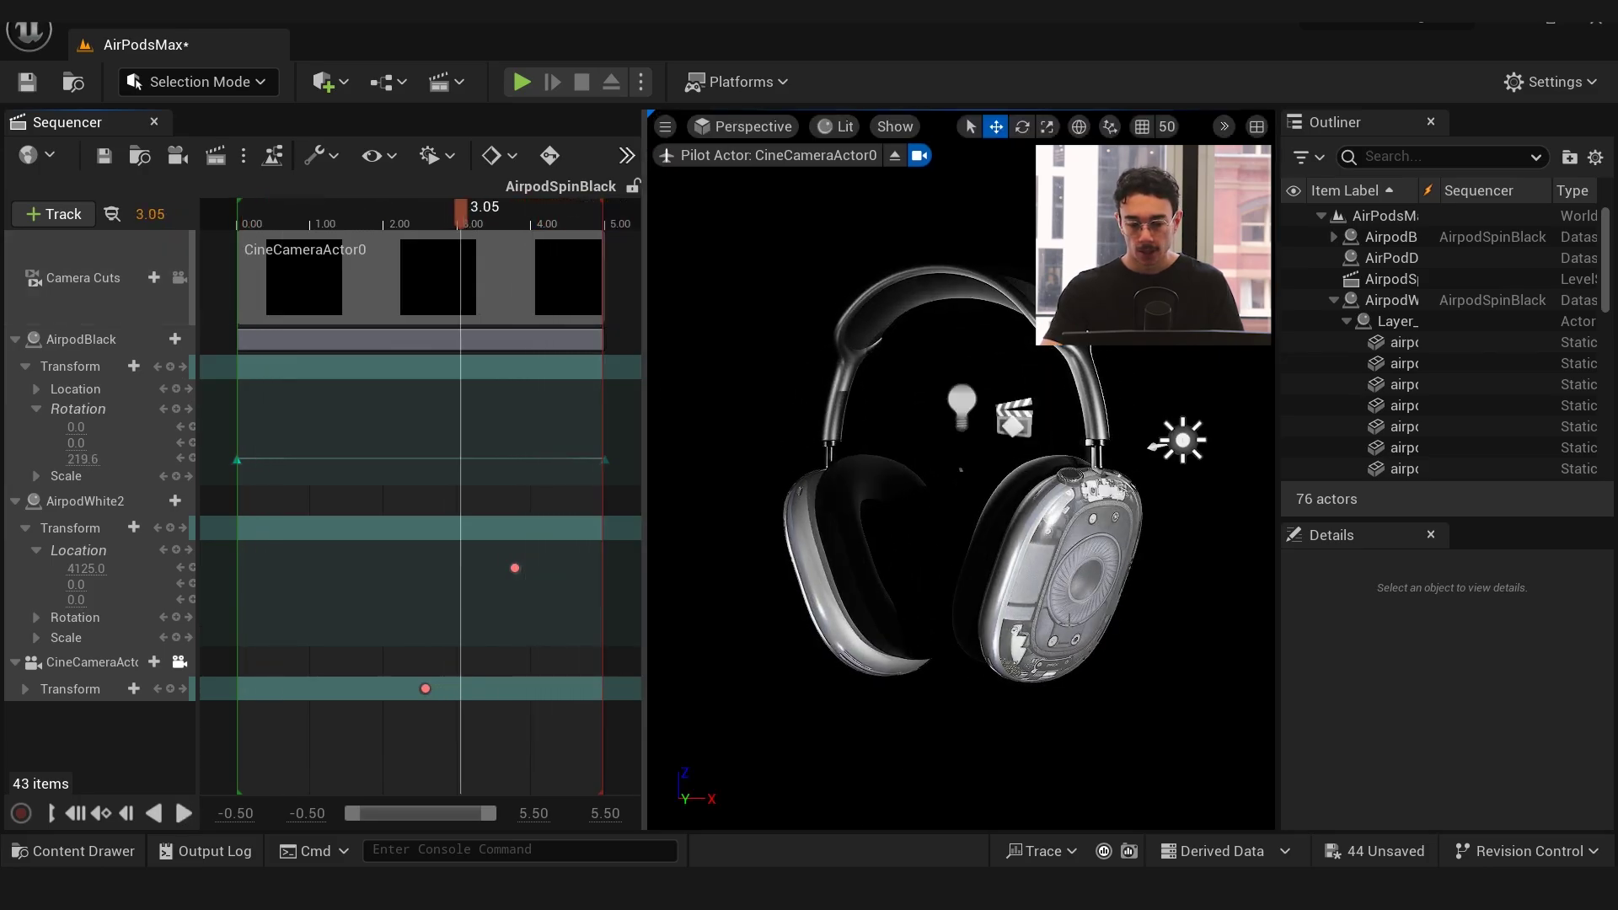
key(space)
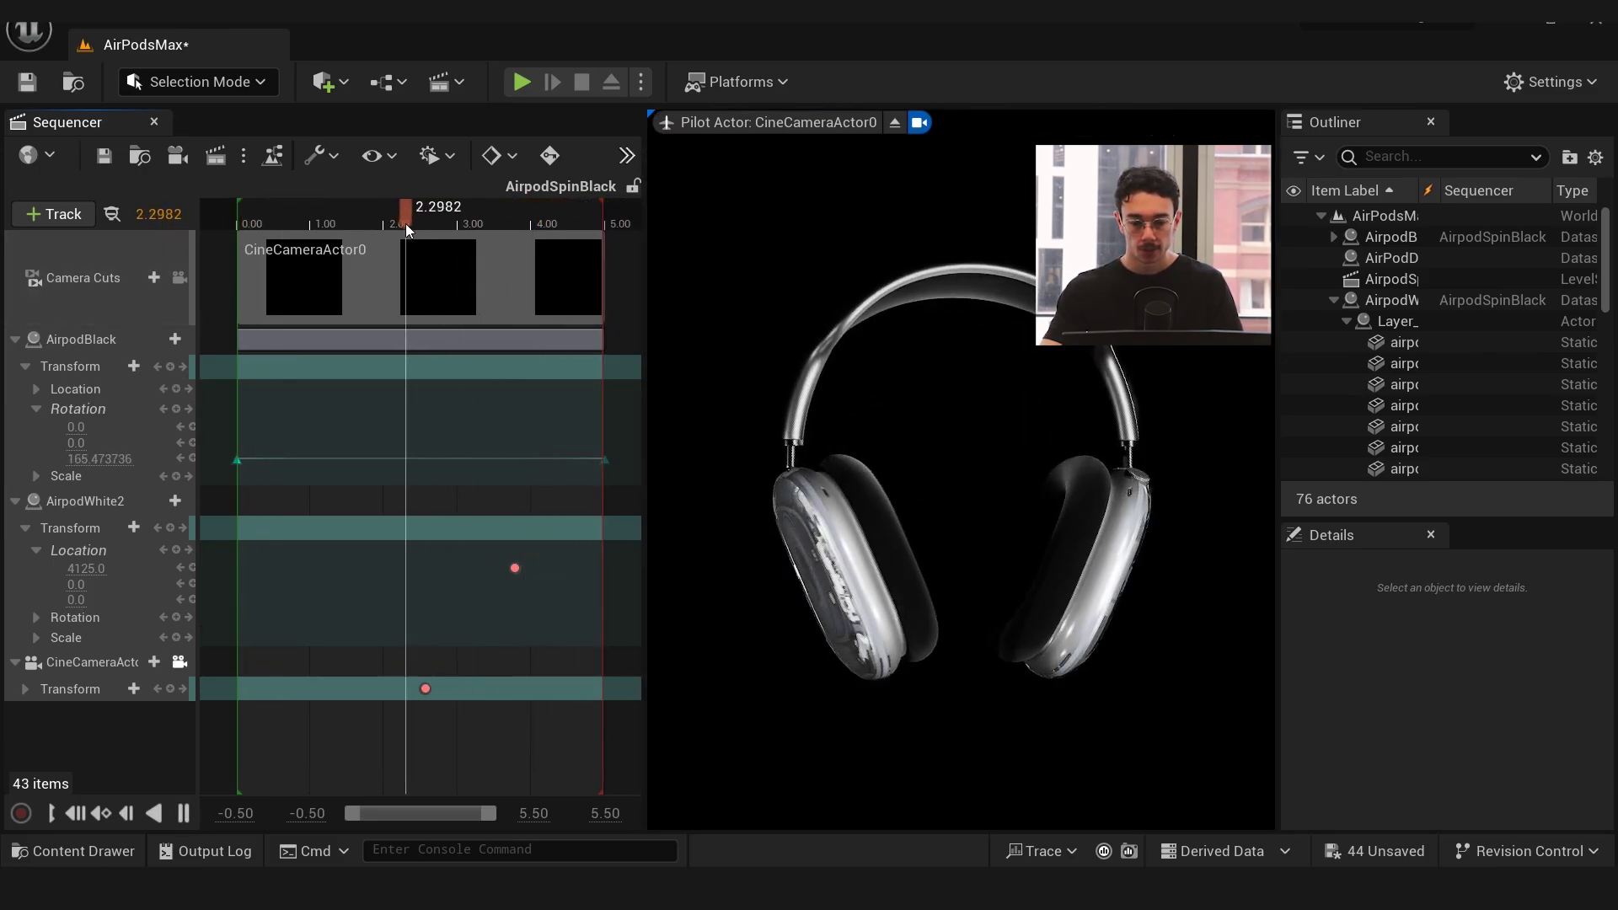
key(space)
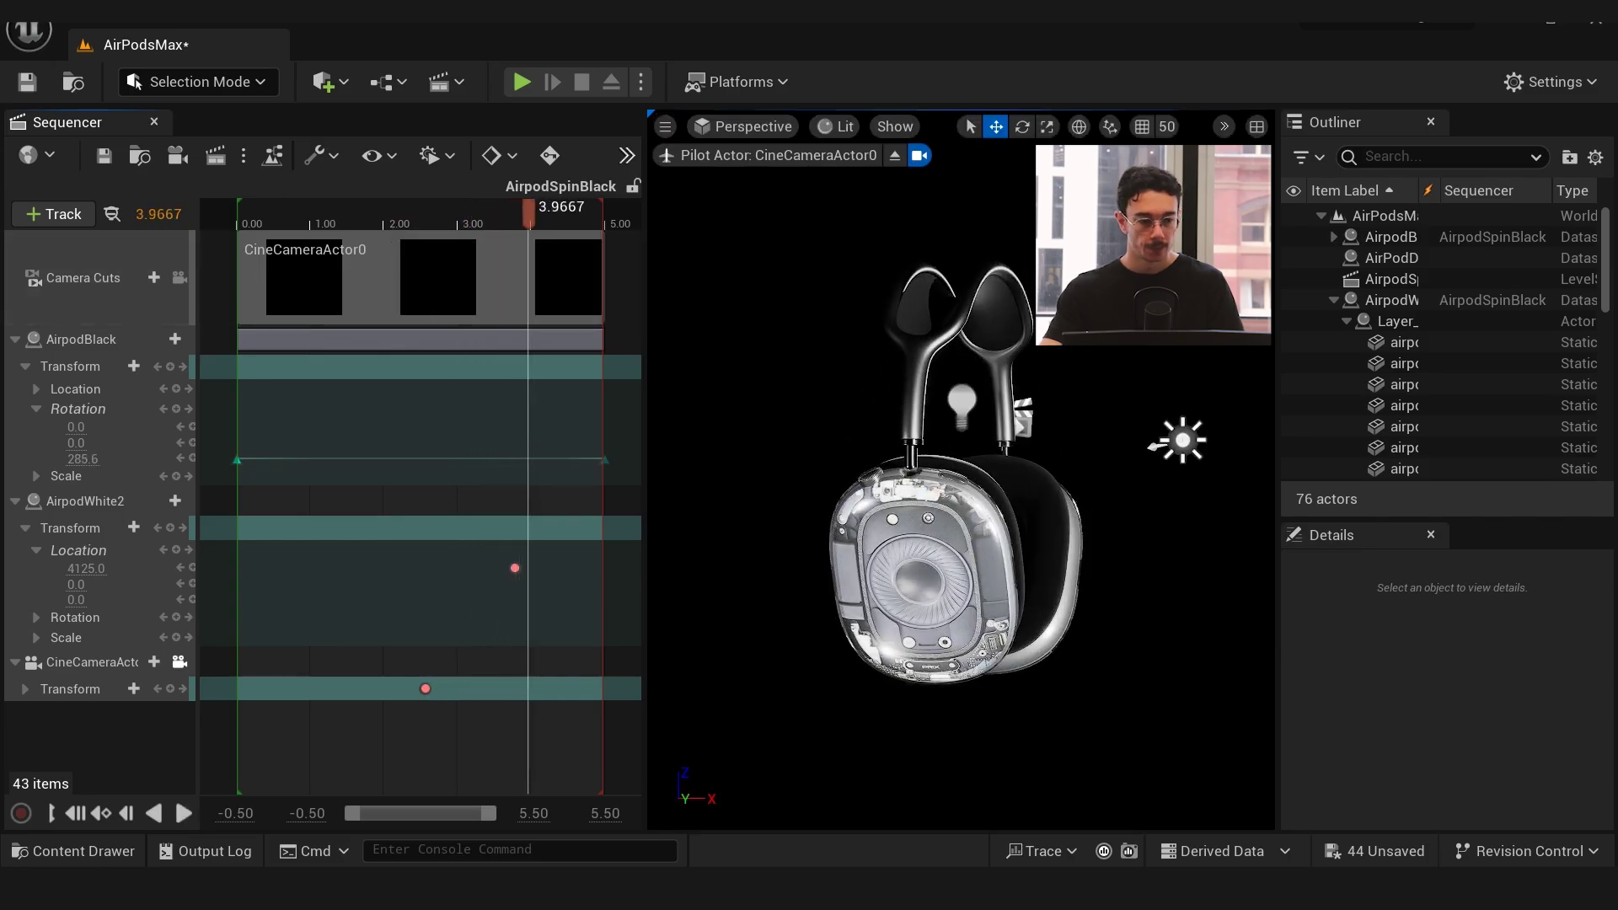
Open the recent level AirPodsMaxPhotosWhite and view it through CineCameraActor1 with the Sequencer closed
click(81, 23)
mouse_move(167, 139)
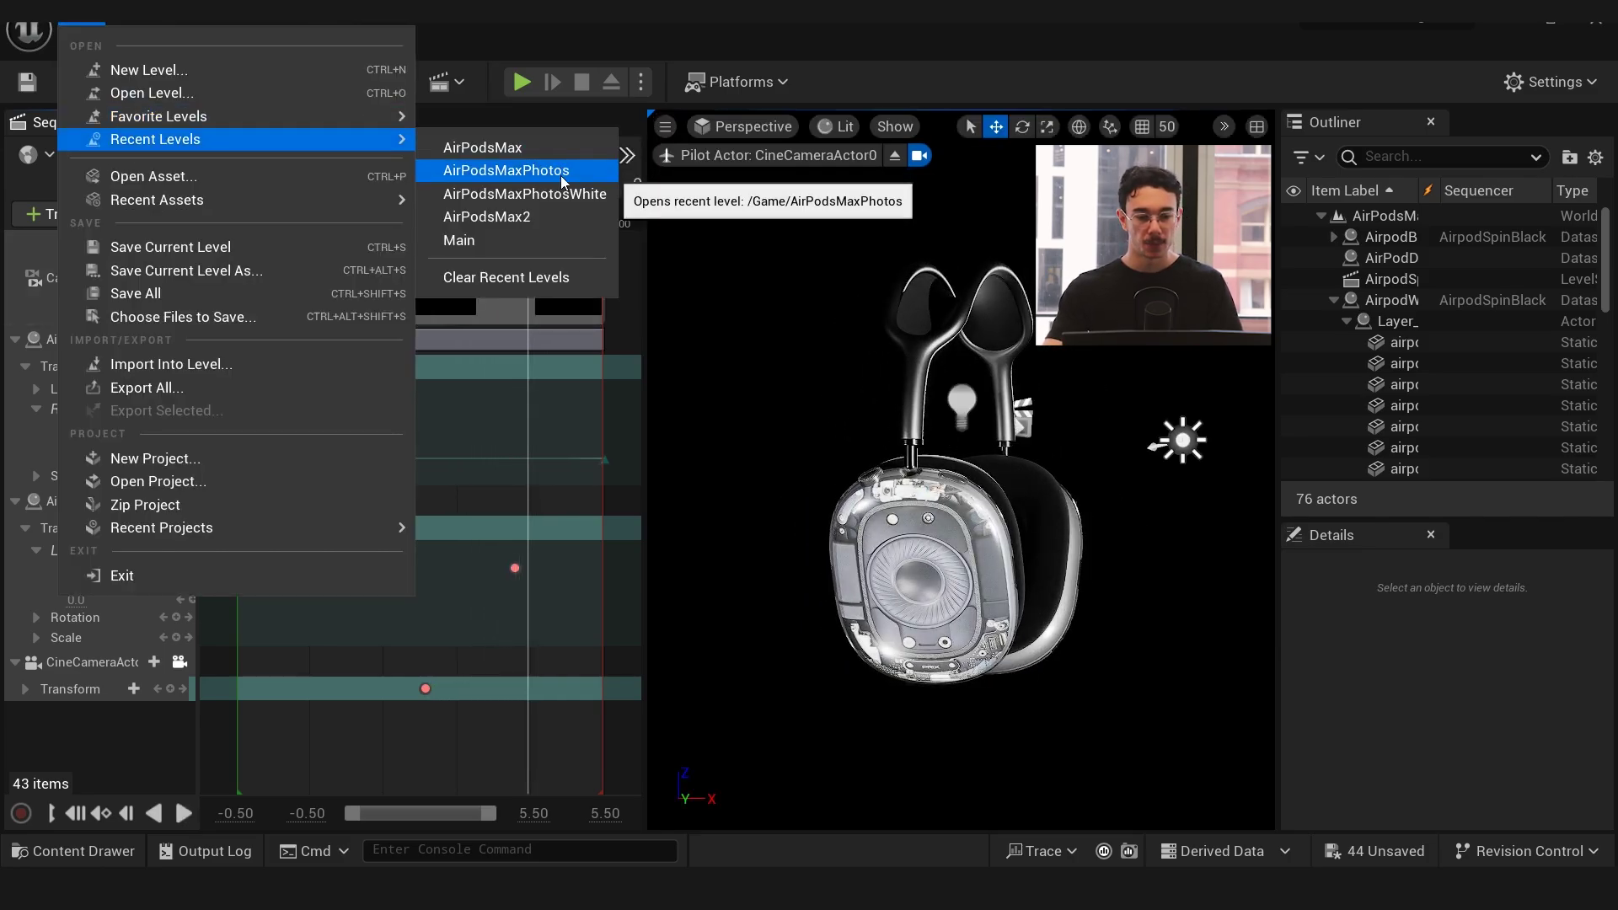
click(539, 193)
click(983, 679)
click(750, 127)
click(763, 393)
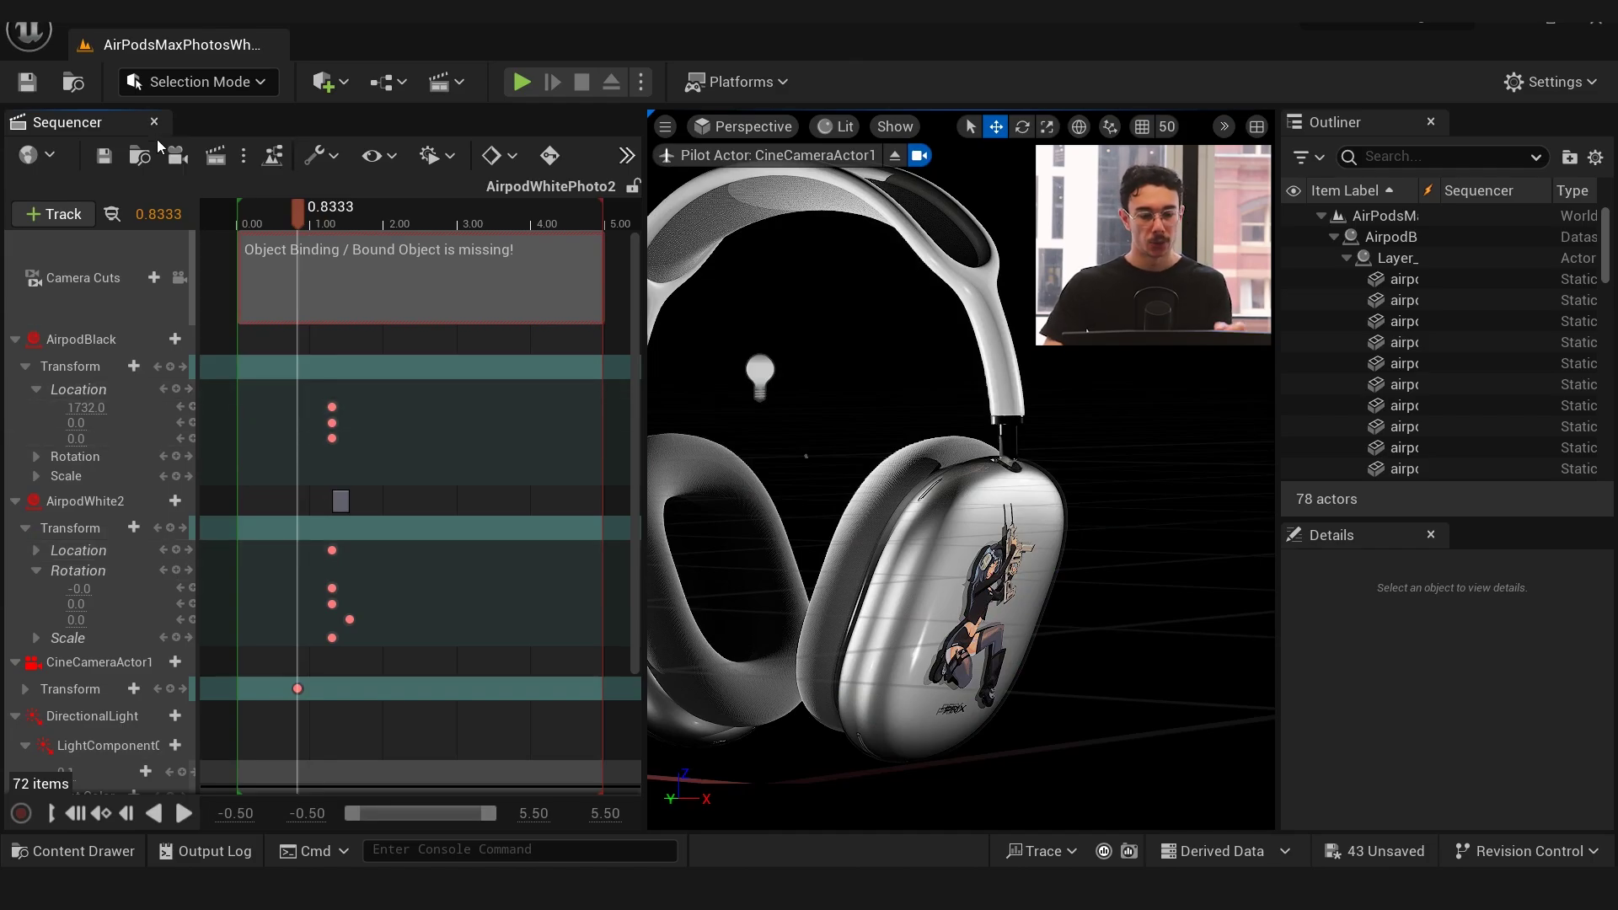
click(154, 123)
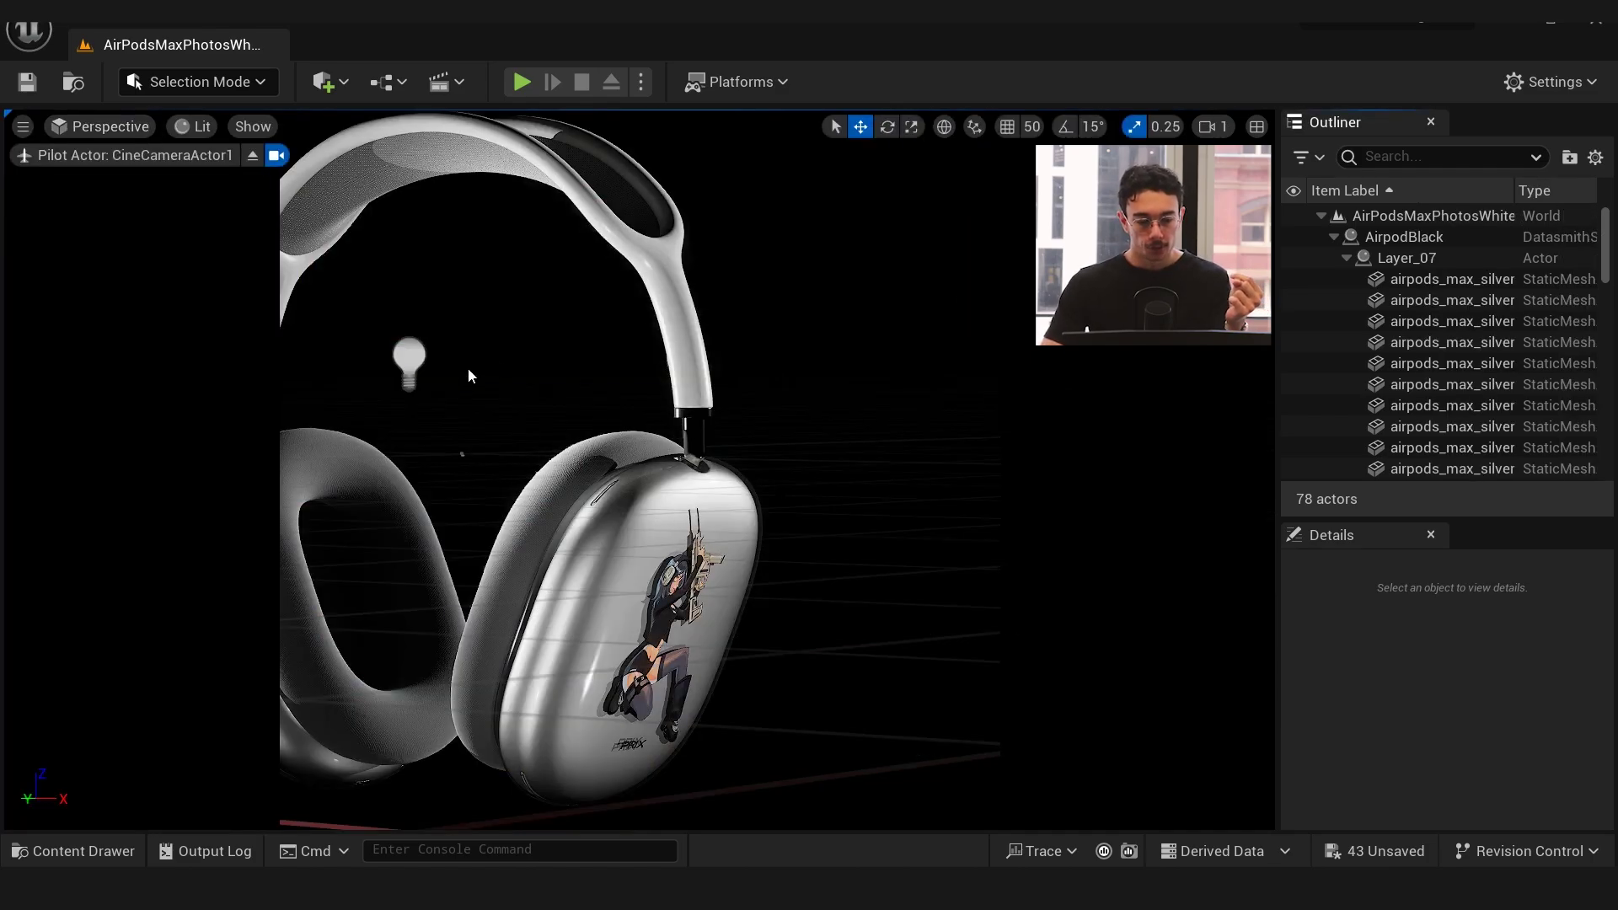
Try a lower position for PointLight3 inside the headband and undo the move
click(406, 347)
drag(408, 321, 379, 460)
key(ctrl+z)
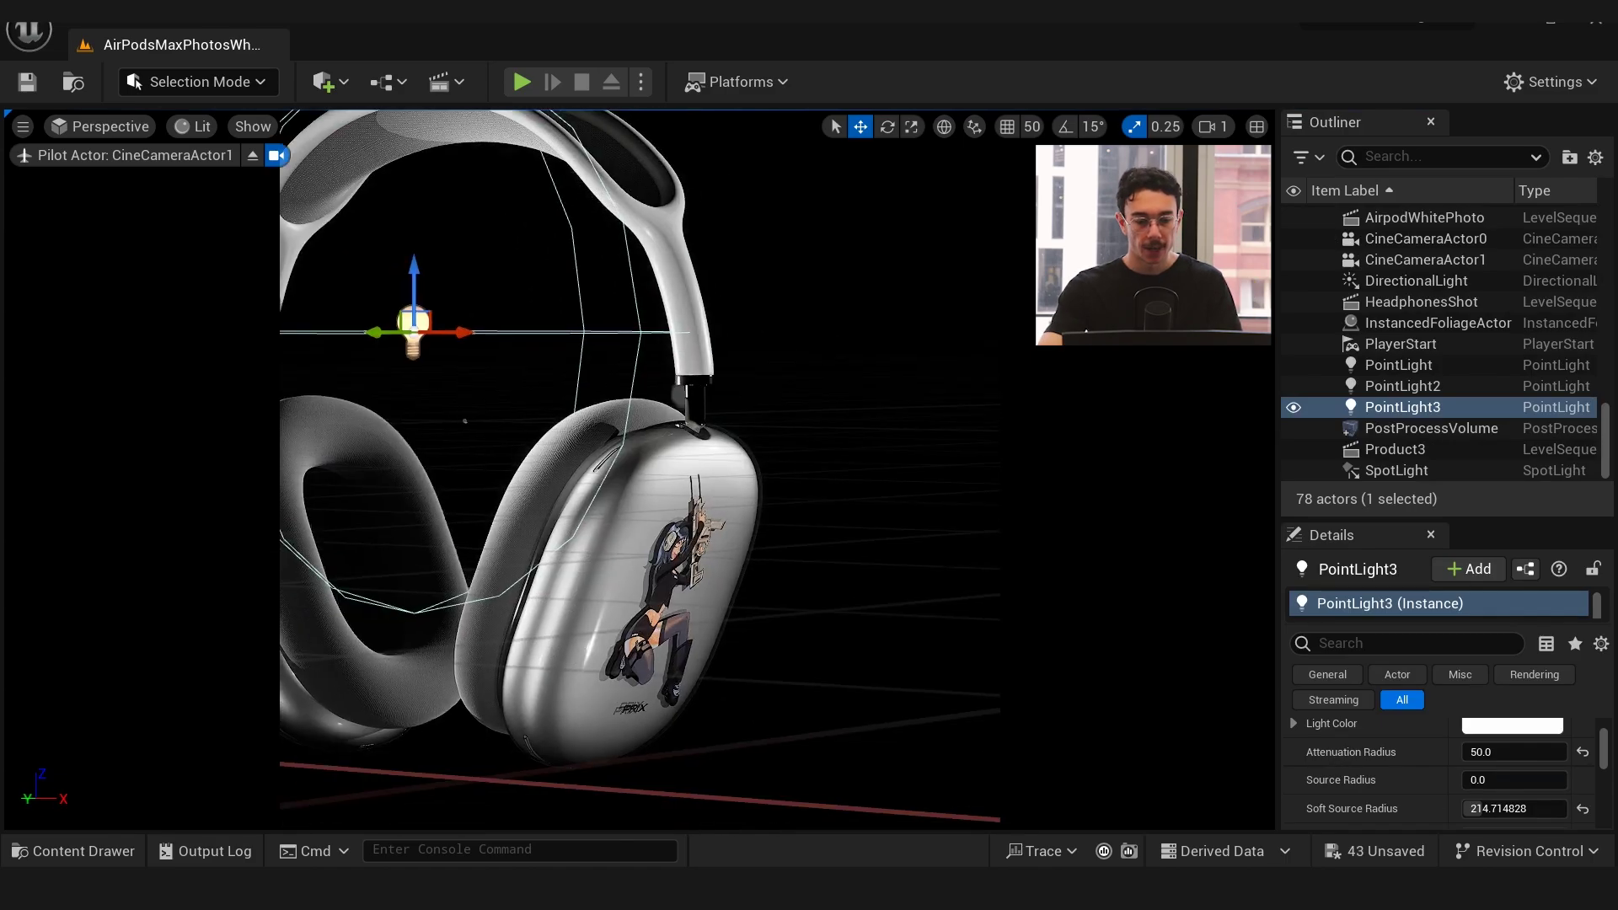
Reframe the piloted CineCameraActor1 to show more of the headphones and open the AirpodWhitePhoto2 level sequence
right_drag(506, 459, 457, 379)
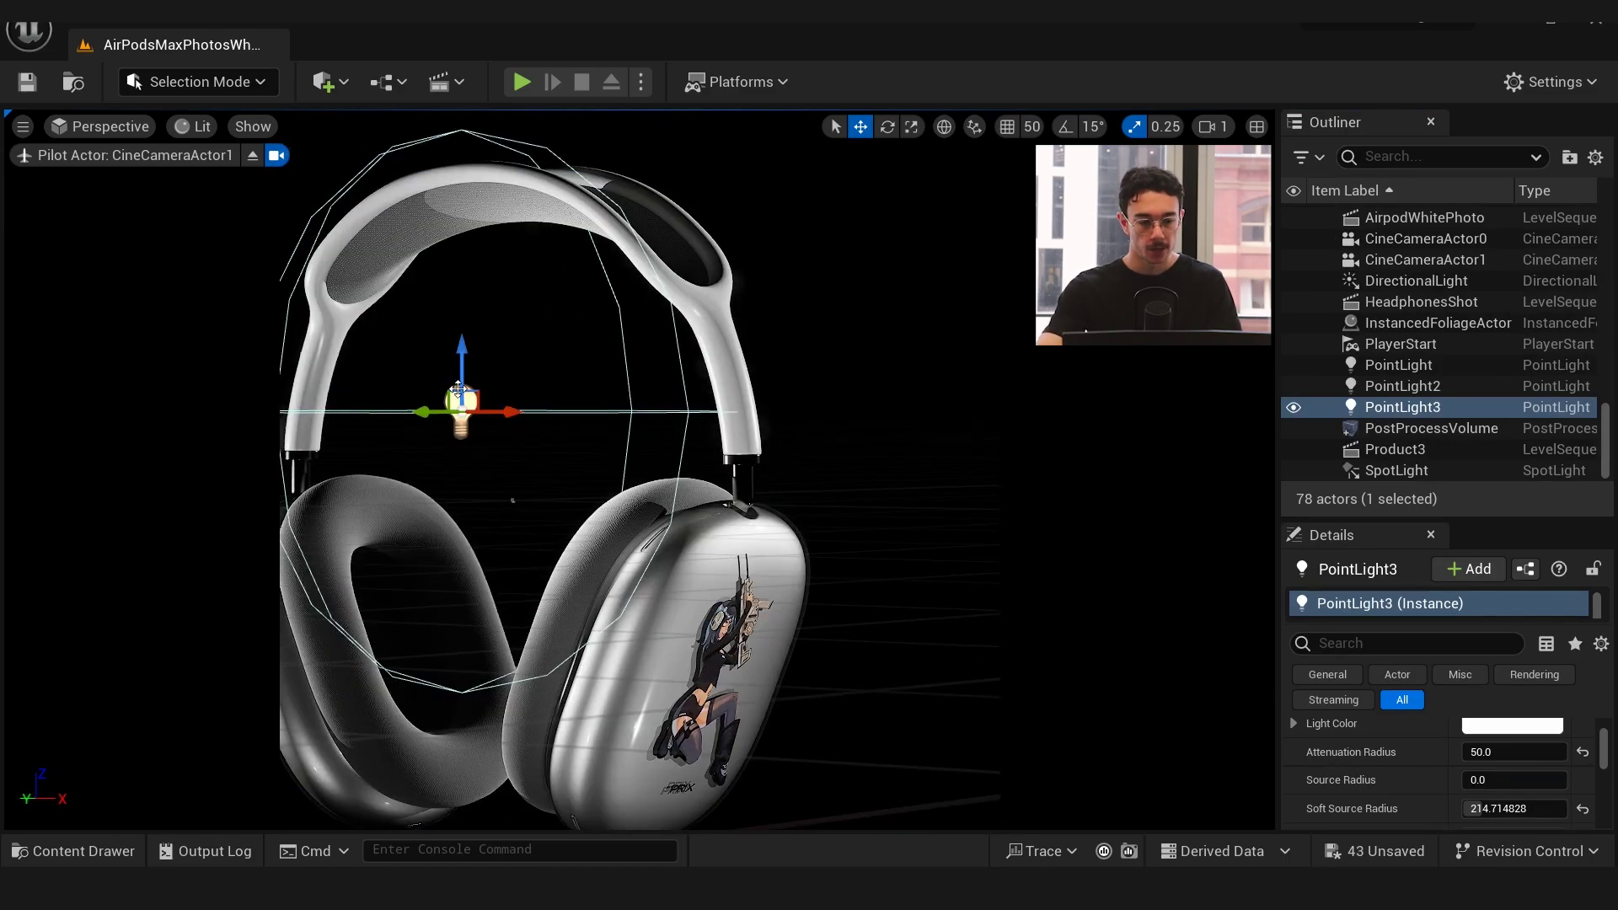
key(ctrl+space)
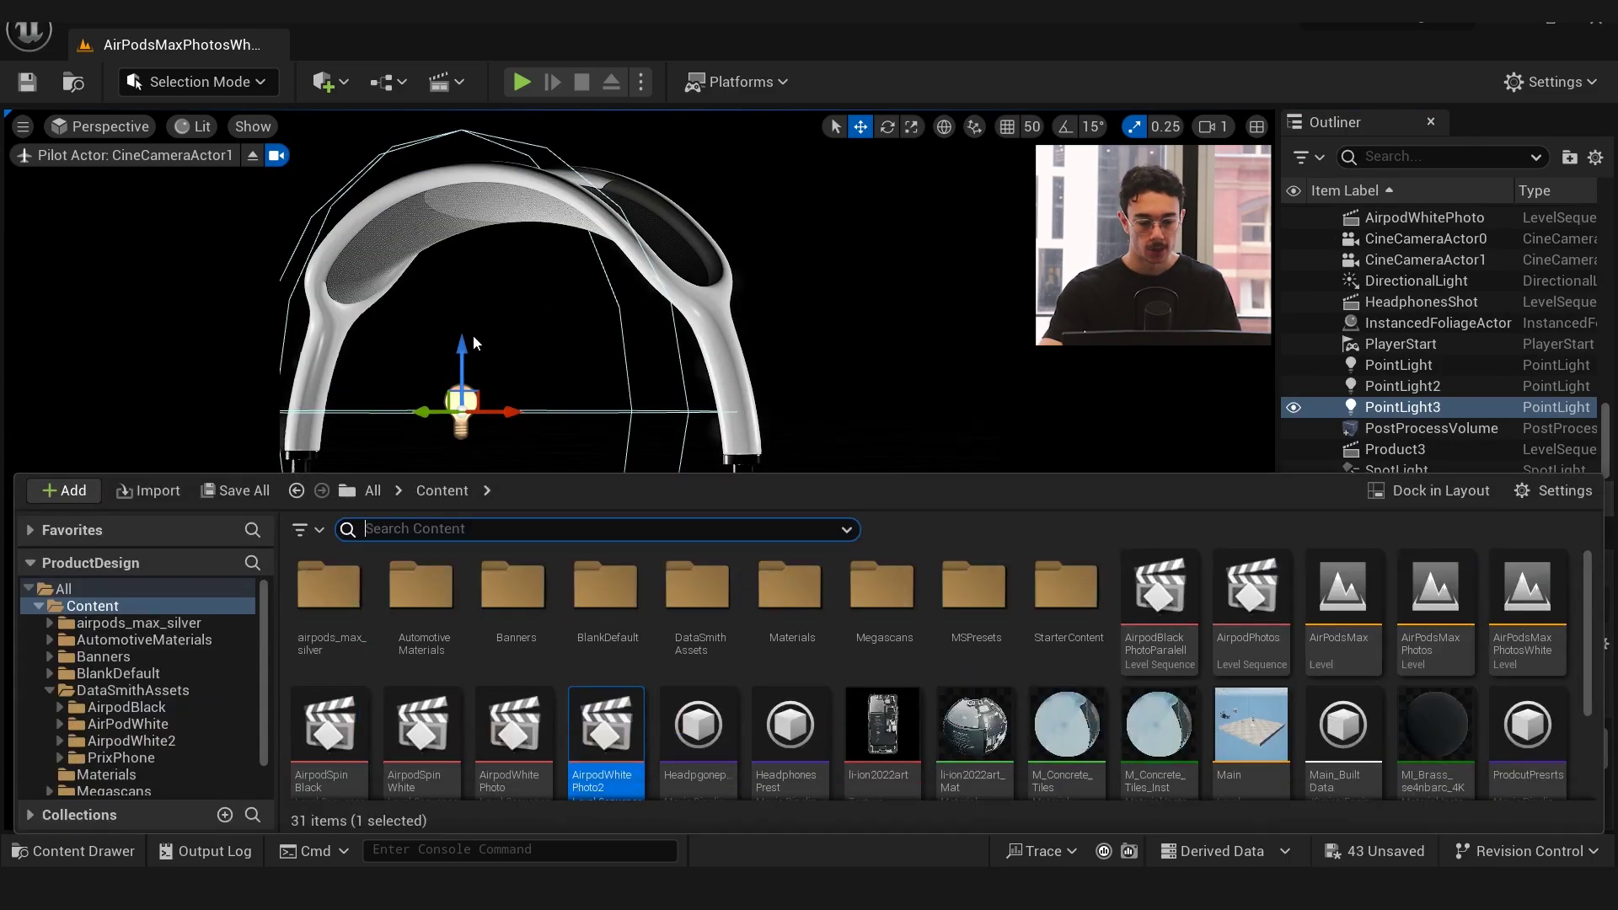
double_click(637, 730)
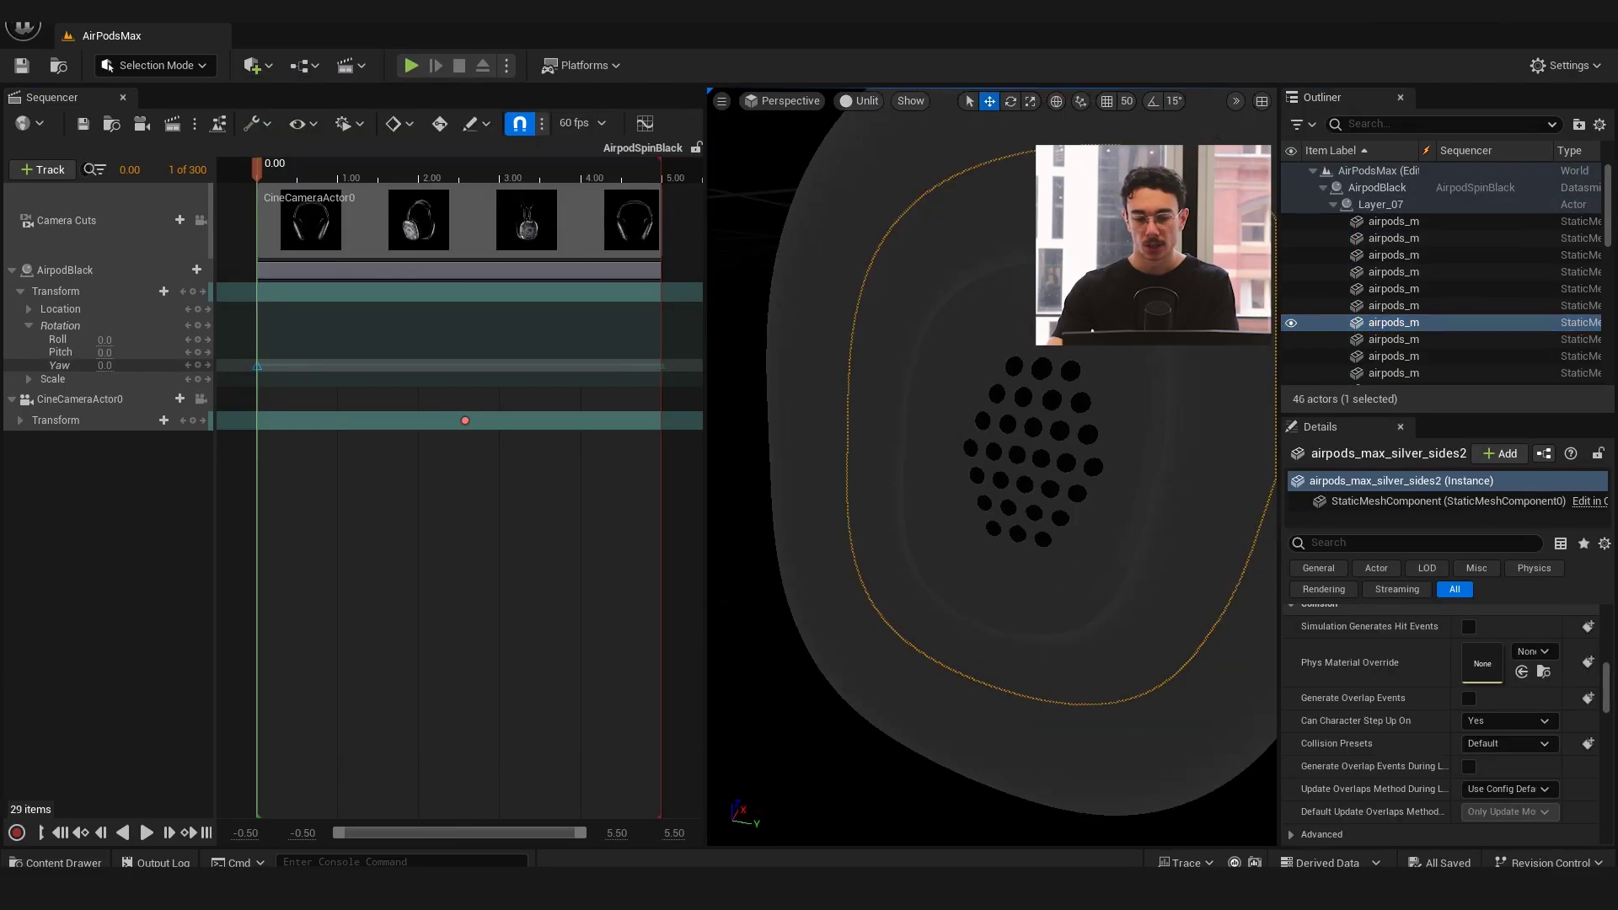
Start the movie render of the AirpodSpinBlack sequence in the AirPodsMax level
click(156, 65)
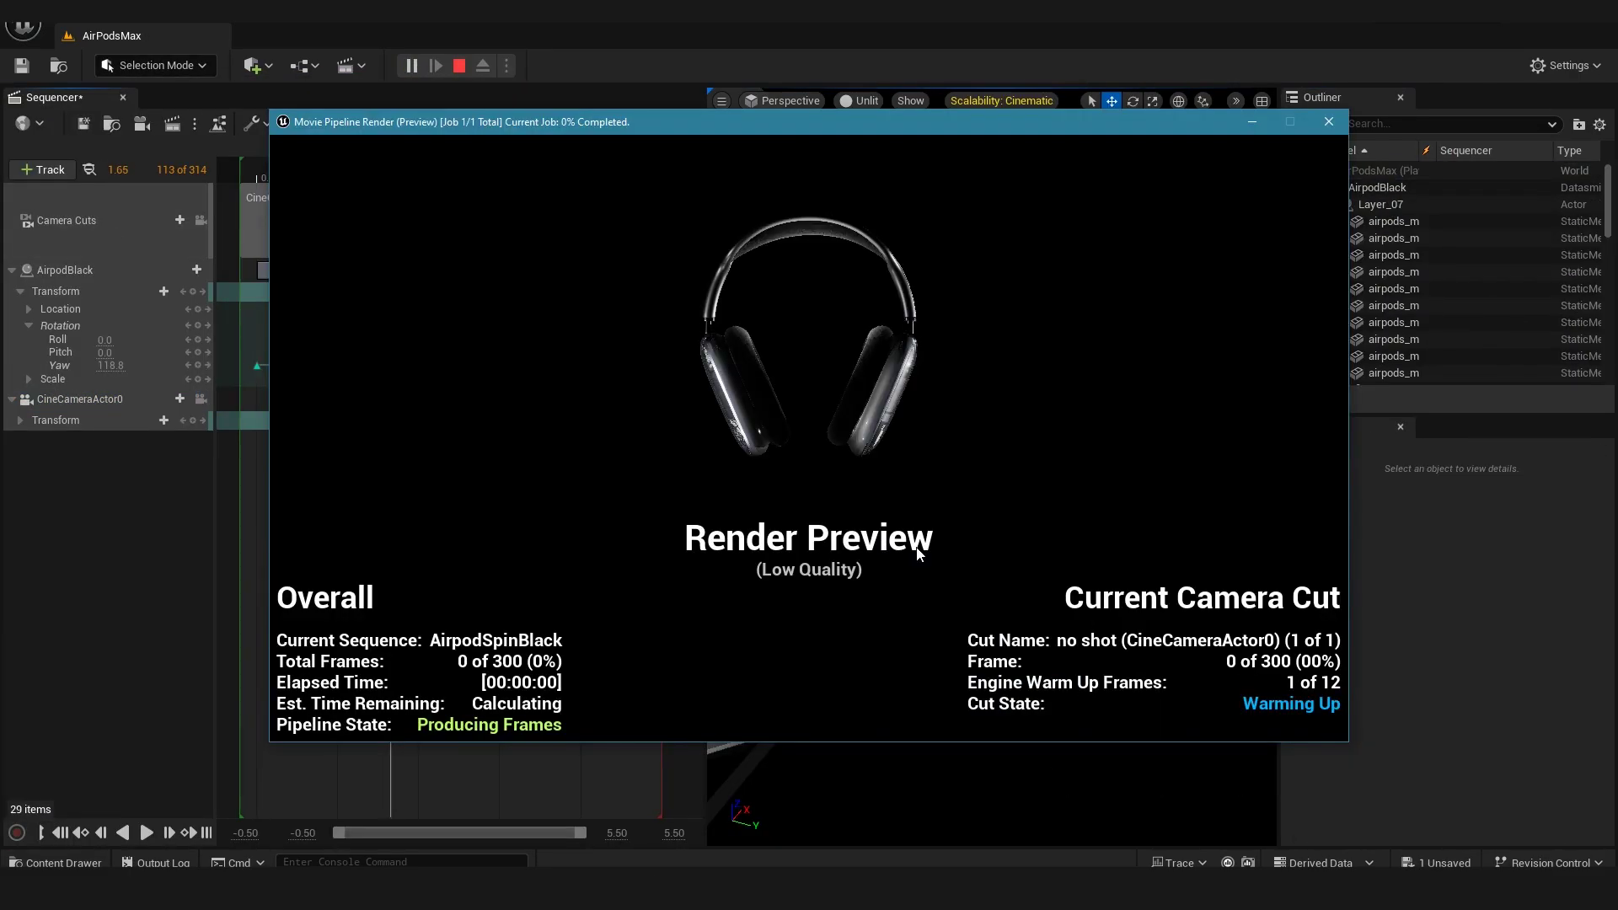